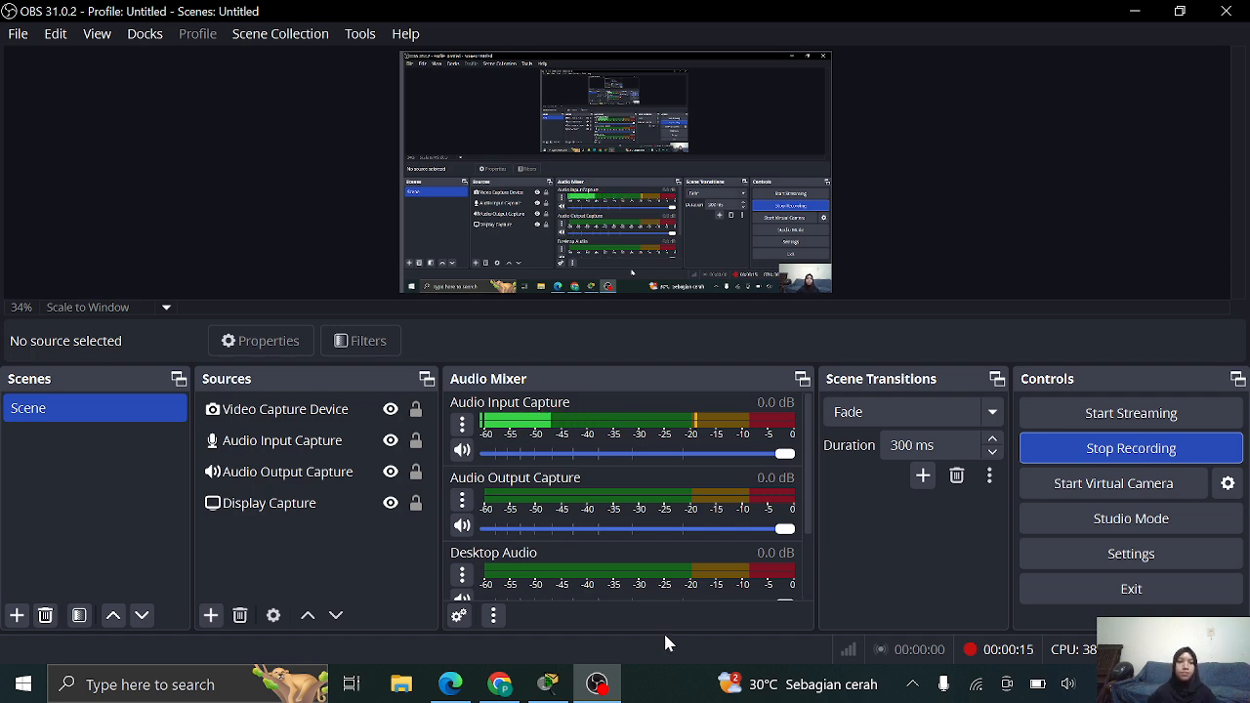
Switch to the browser showing the 'Lab - View the Switch MAC Address Table' PDF
{"action": "left_click", "coordinate": [500, 684]}
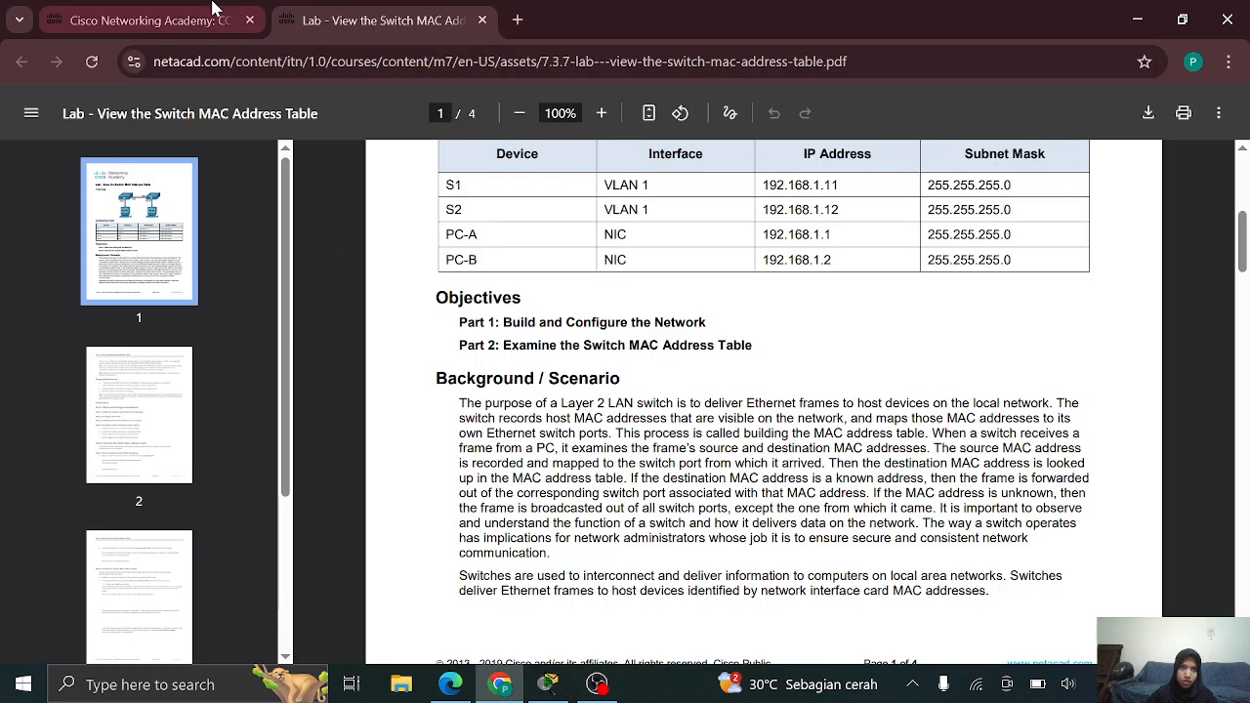
Check the 7.3.7 lab page, then read the PDF's topology, addressing table and background
{"action": "left_click", "coordinate": [123, 17]}
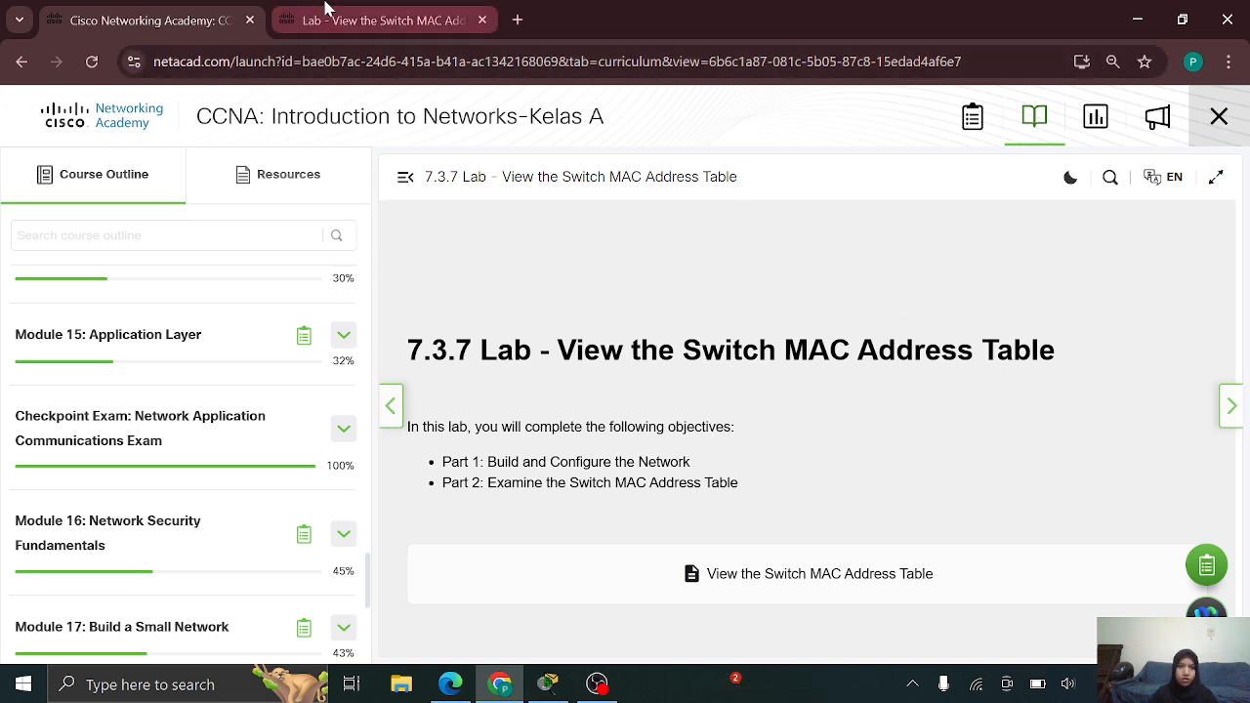
{"action": "left_click", "coordinate": [326, 8]}
{"action": "scroll", "coordinate": [684, 293], "scroll_direction": "up", "scroll_amount": 5}
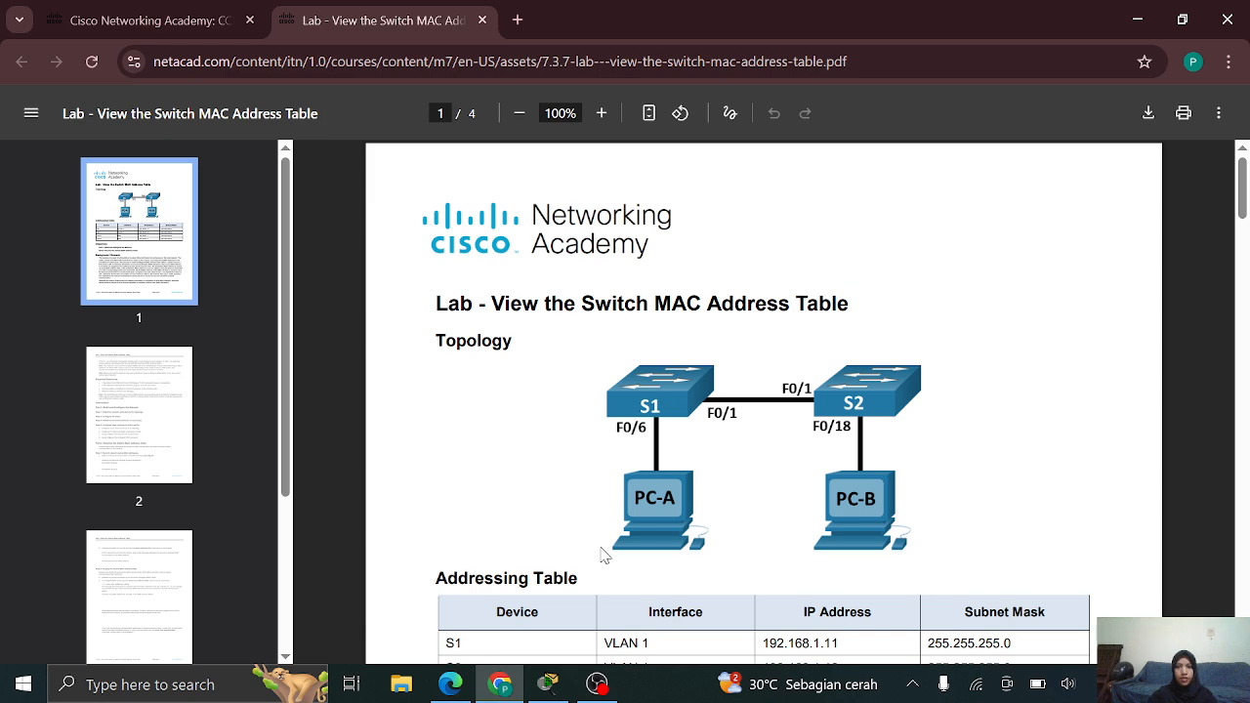
{"action": "scroll", "coordinate": [709, 535], "scroll_direction": "down", "scroll_amount": 3}
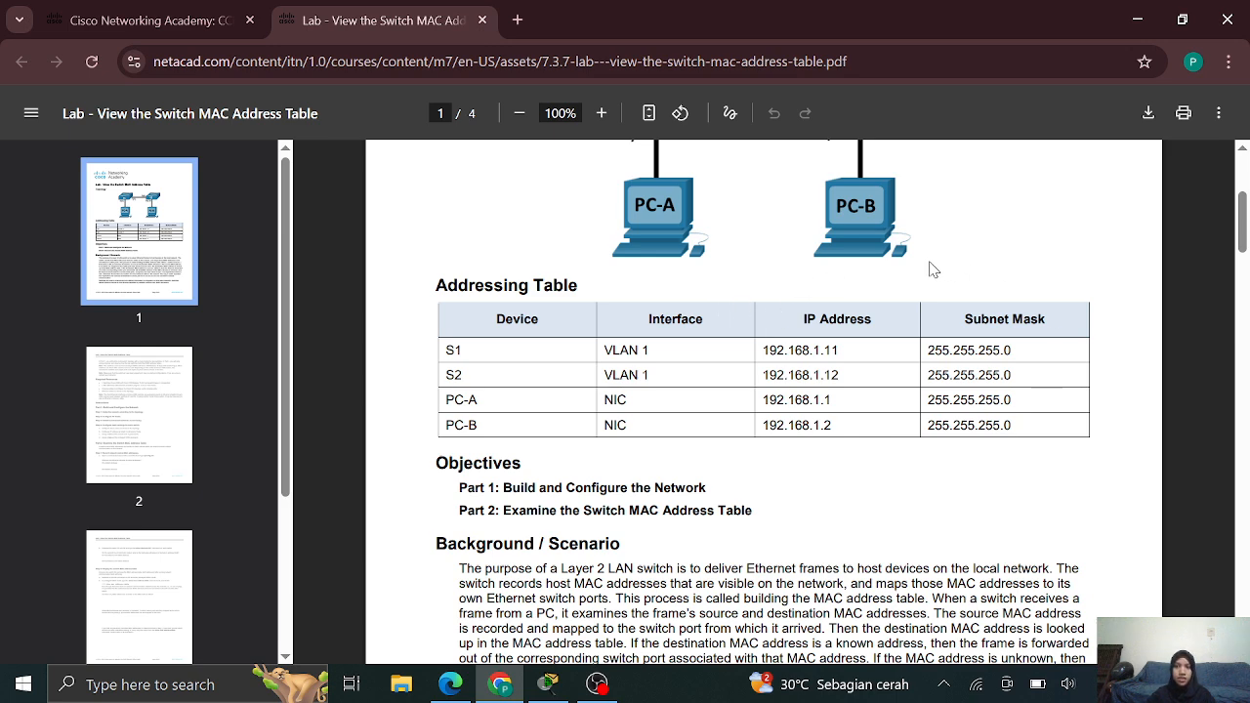
{"action": "scroll", "coordinate": [773, 433], "scroll_direction": "down", "scroll_amount": 2}
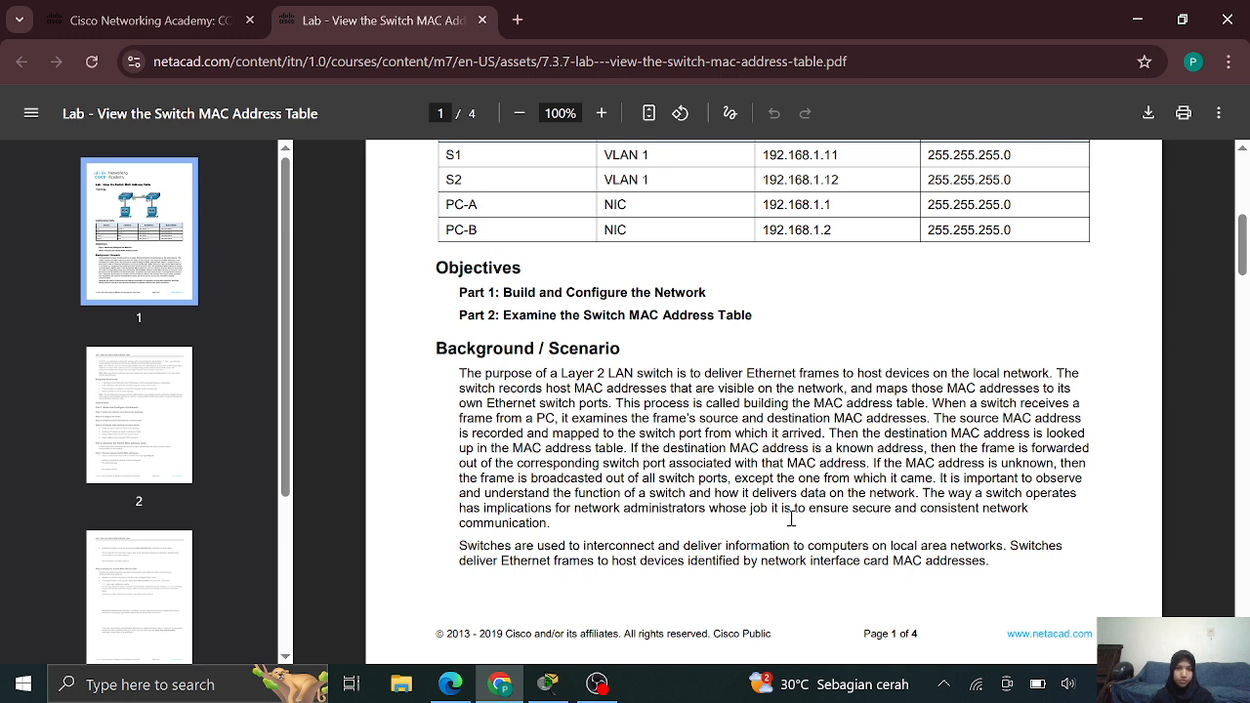
{"action": "scroll", "coordinate": [781, 503], "scroll_direction": "down", "scroll_amount": 4}
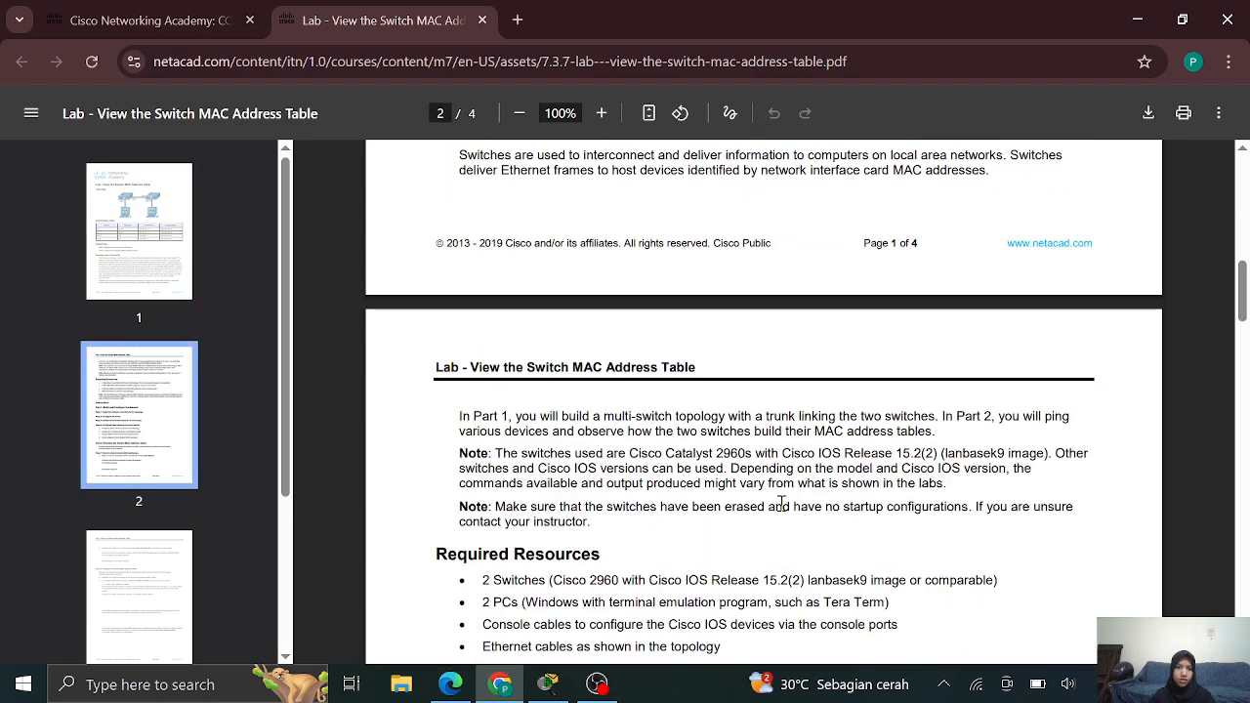
Read through PDF pages 2–4, then return to the Part 1 Instructions on page 2
{"action": "scroll", "coordinate": [780, 503], "scroll_direction": "down", "scroll_amount": 1}
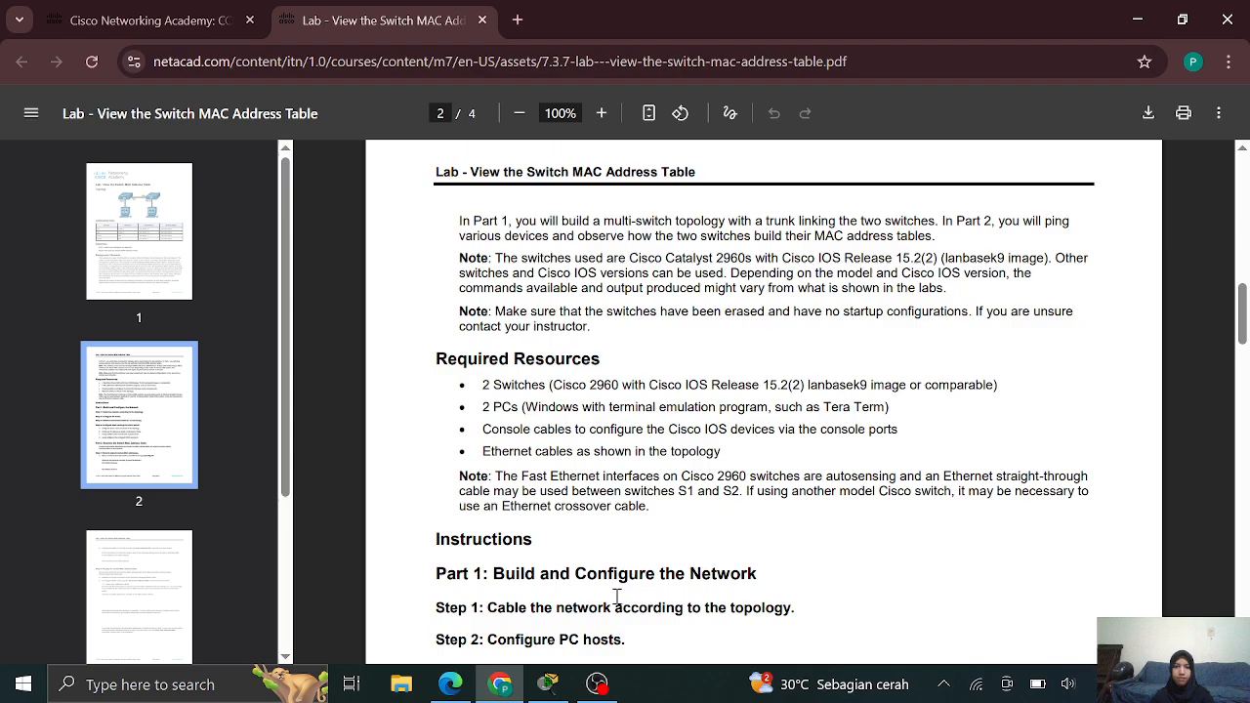
{"action": "scroll", "coordinate": [615, 590], "scroll_direction": "down", "scroll_amount": 3}
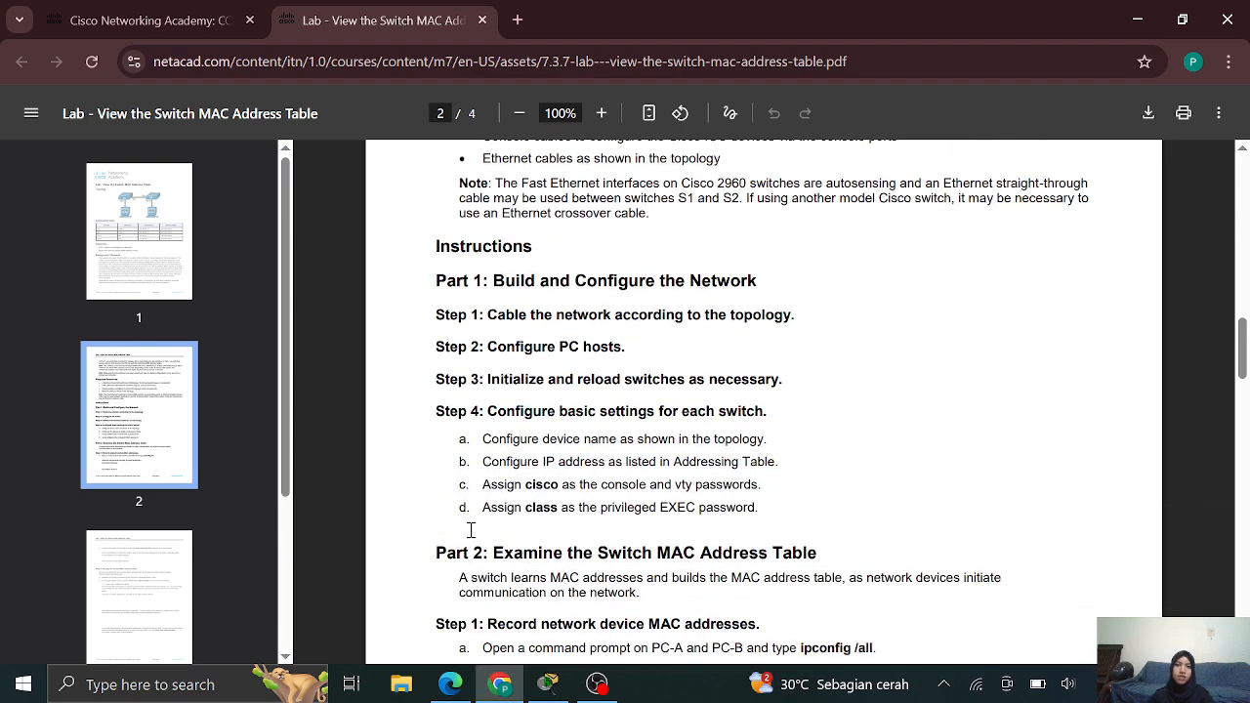
{"action": "scroll", "coordinate": [471, 529], "scroll_direction": "down", "scroll_amount": 9}
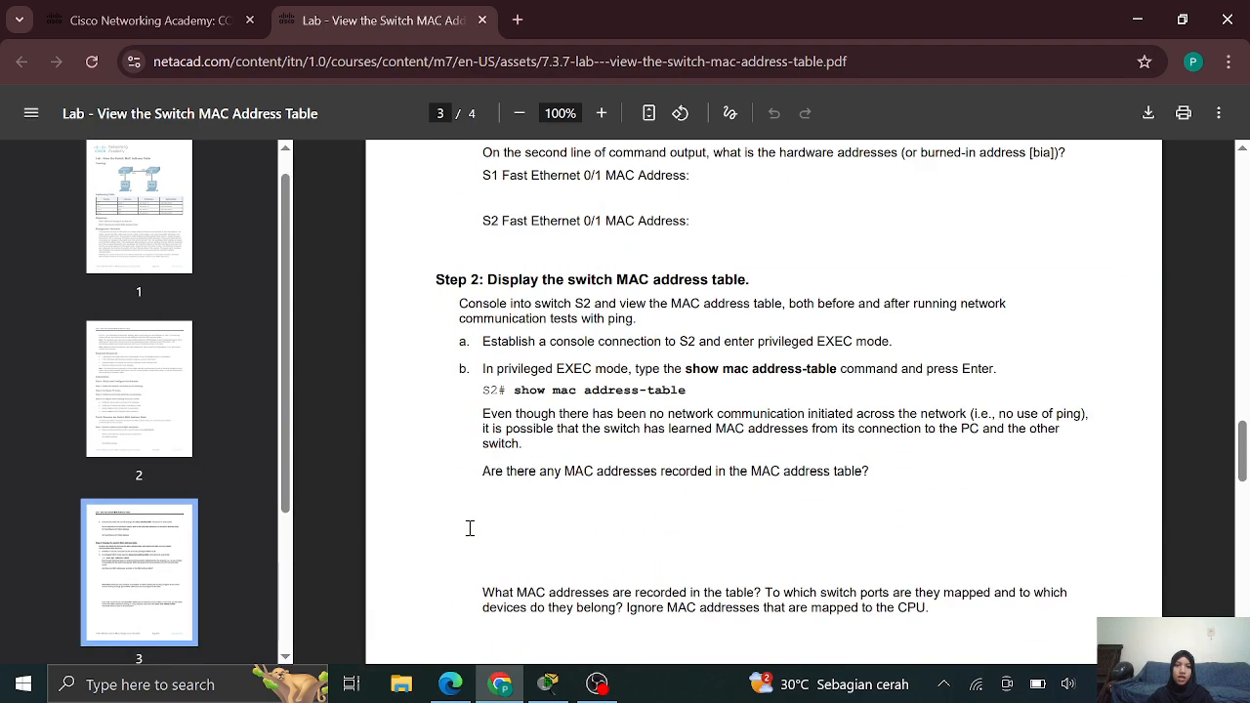
{"action": "scroll", "coordinate": [470, 528], "scroll_direction": "down", "scroll_amount": 15}
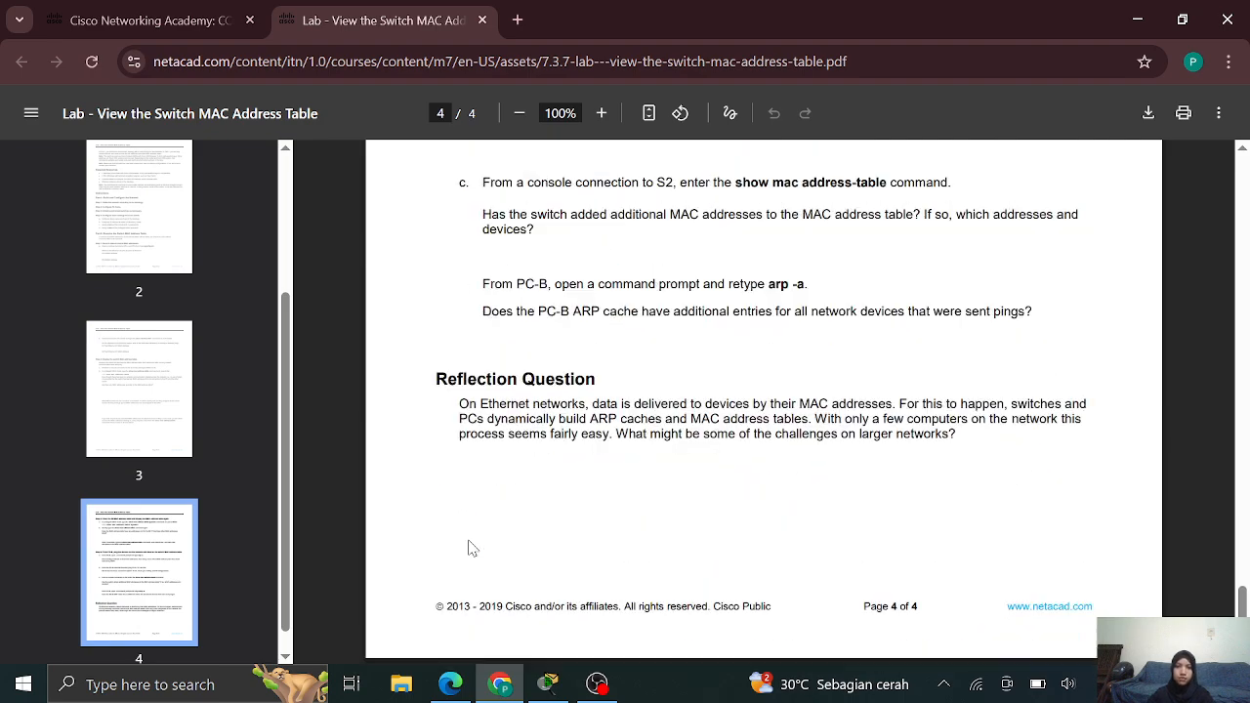
{"action": "scroll", "coordinate": [335, 455], "scroll_direction": "up", "scroll_amount": 20}
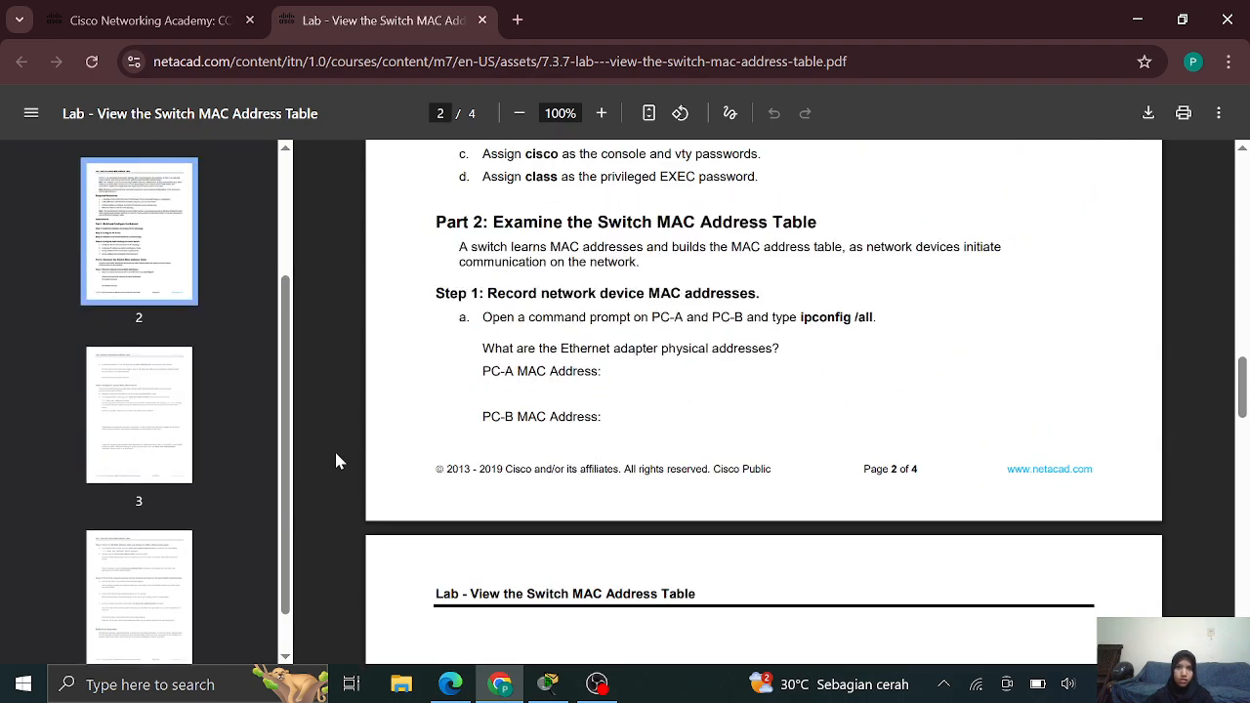
{"action": "scroll", "coordinate": [335, 461], "scroll_direction": "up", "scroll_amount": 4}
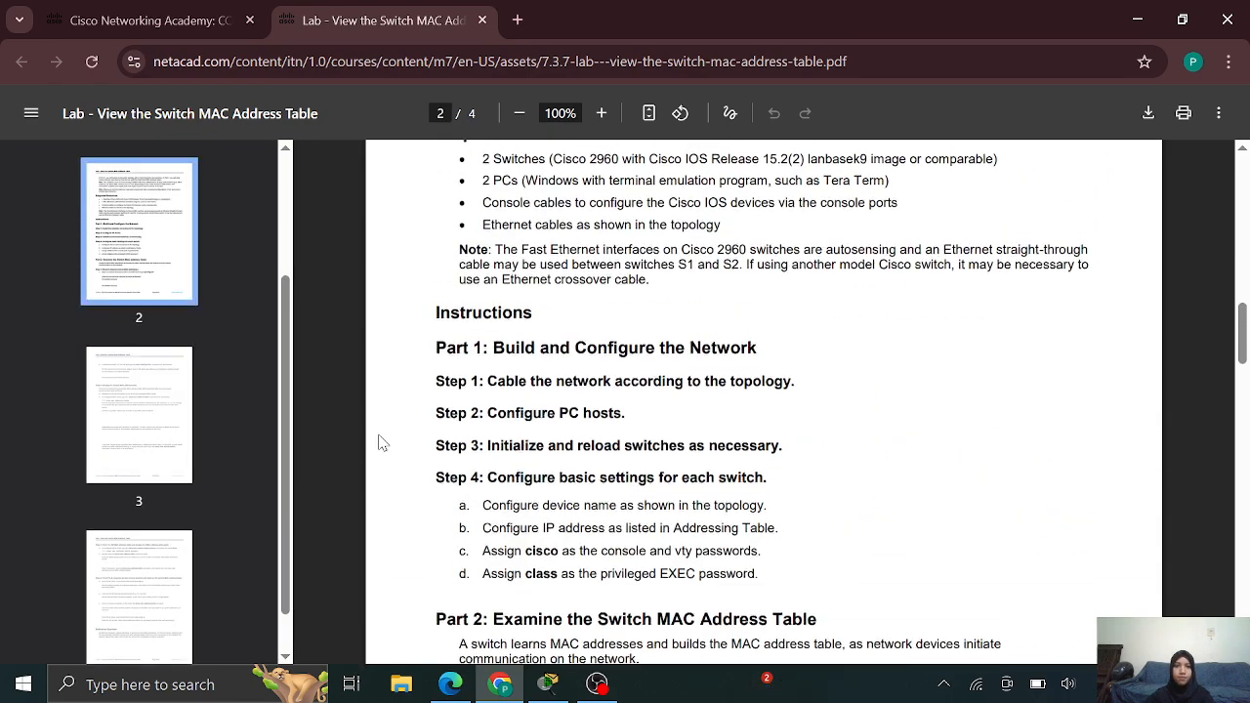
{"action": "scroll", "coordinate": [382, 443], "scroll_direction": "up", "scroll_amount": 5}
{"action": "scroll", "coordinate": [563, 452], "scroll_direction": "up", "scroll_amount": 1}
{"action": "scroll", "coordinate": [564, 454], "scroll_direction": "down", "scroll_amount": 6}
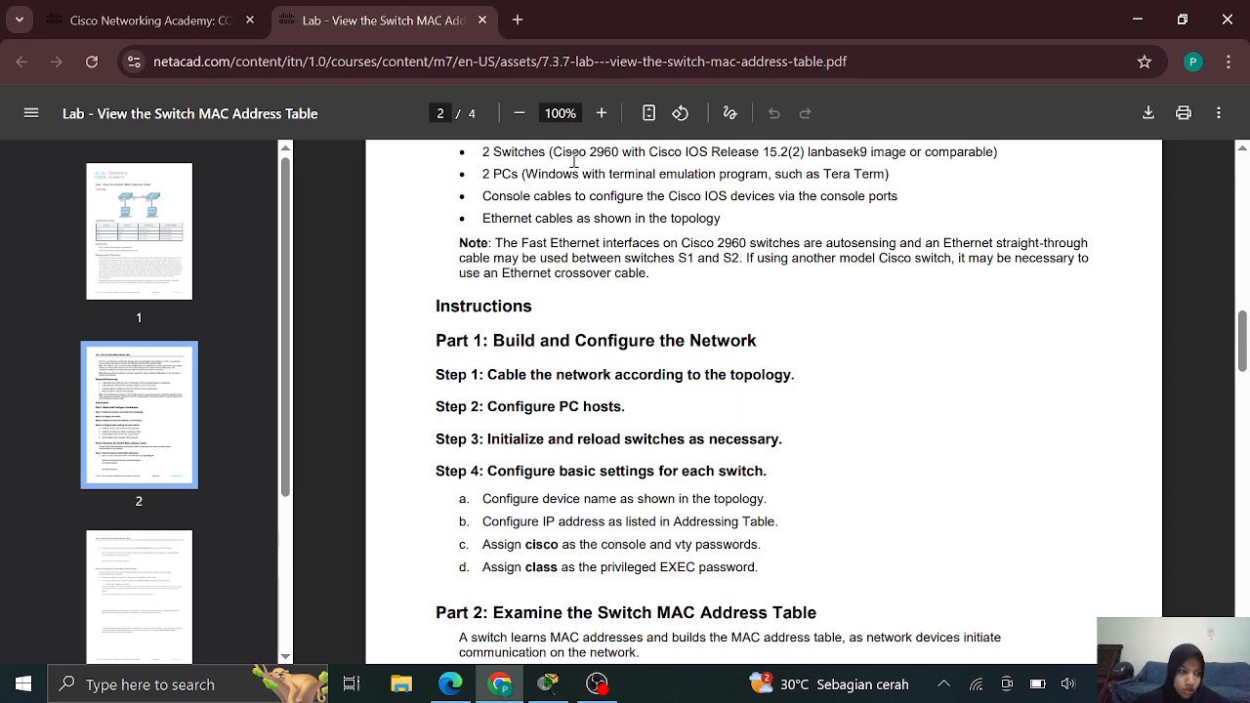
Place two 2960 switches, Switch0 and Switch1, side by side in Packet Tracer
{"action": "left_click", "coordinate": [547, 683]}
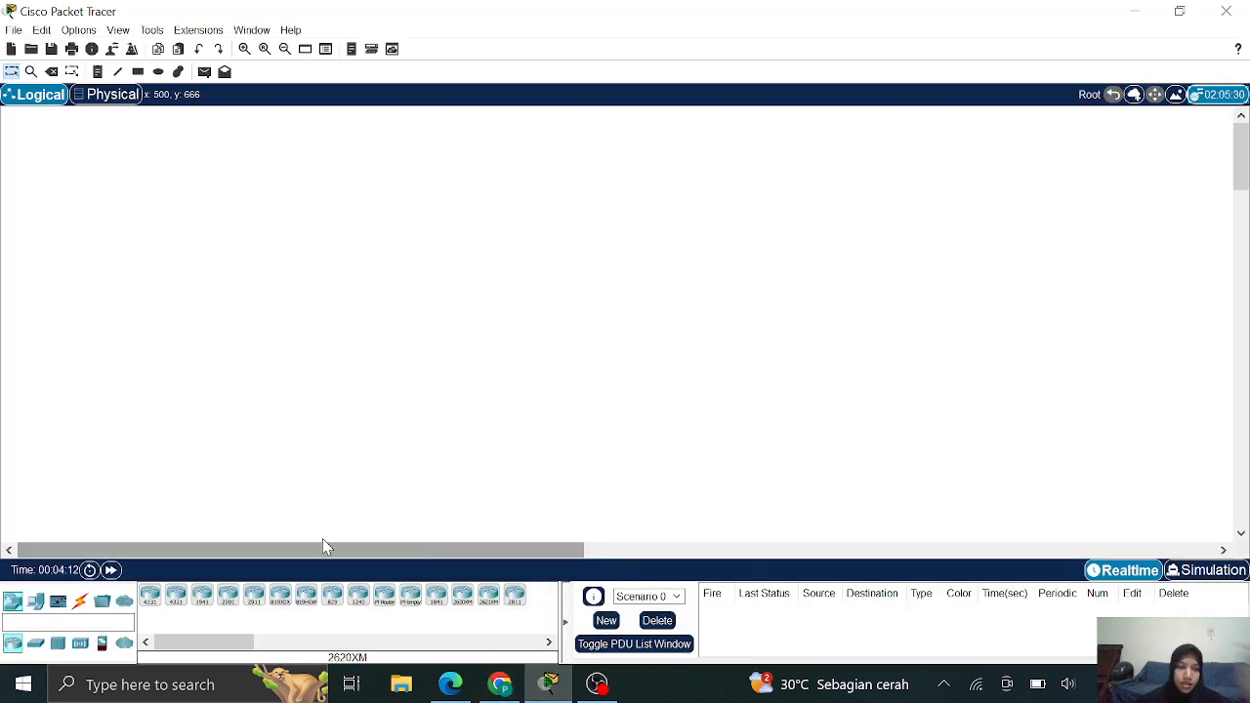
{"action": "left_click", "coordinate": [36, 643]}
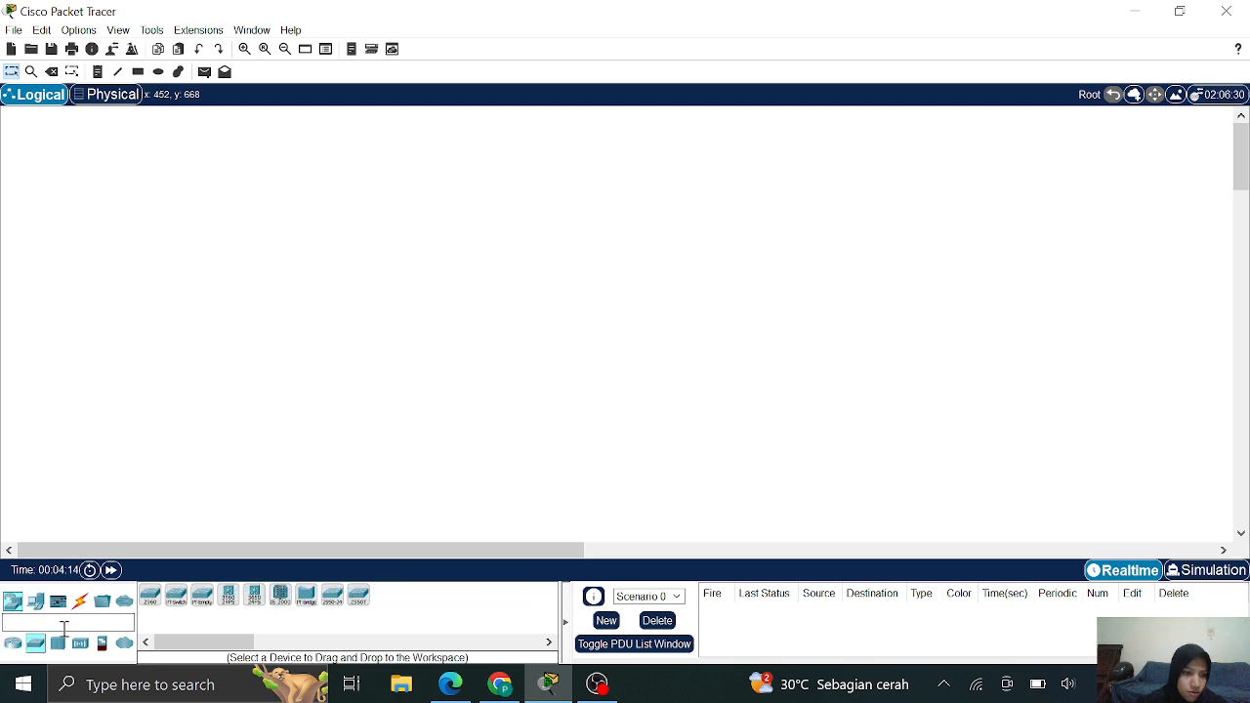
{"action": "left_click", "coordinate": [149, 594]}
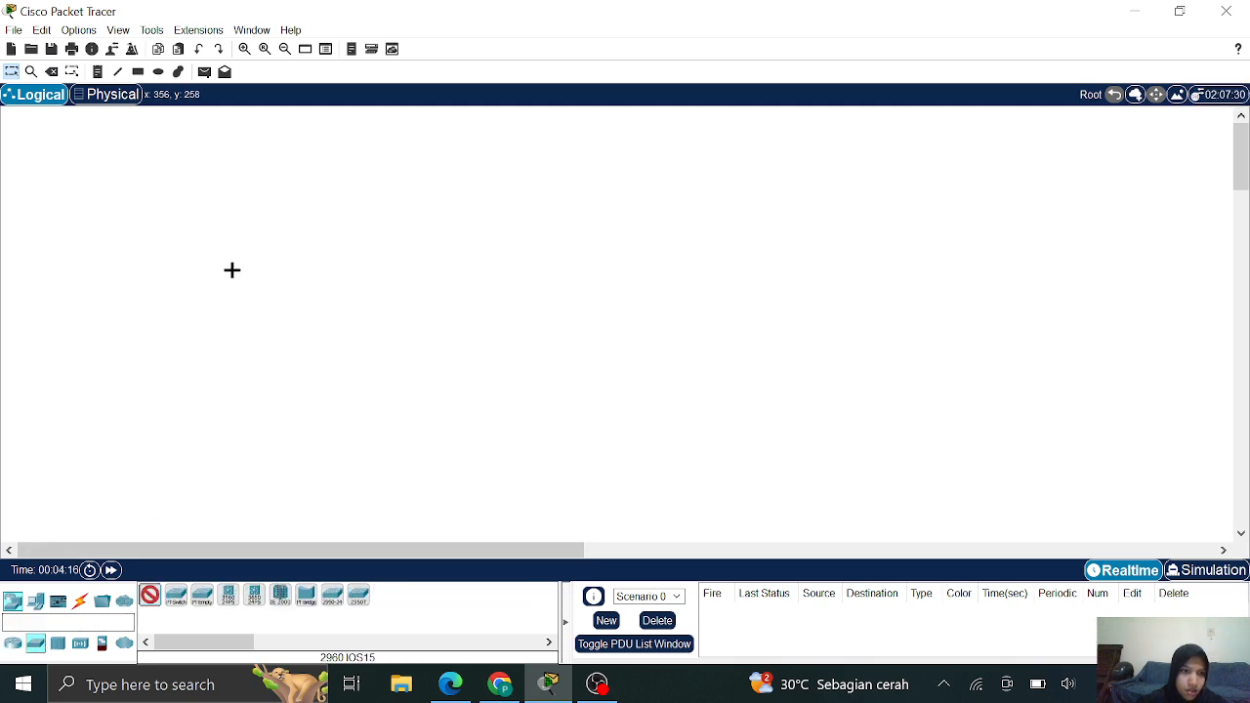
{"action": "left_click", "coordinate": [203, 274]}
{"action": "left_click", "coordinate": [149, 595]}
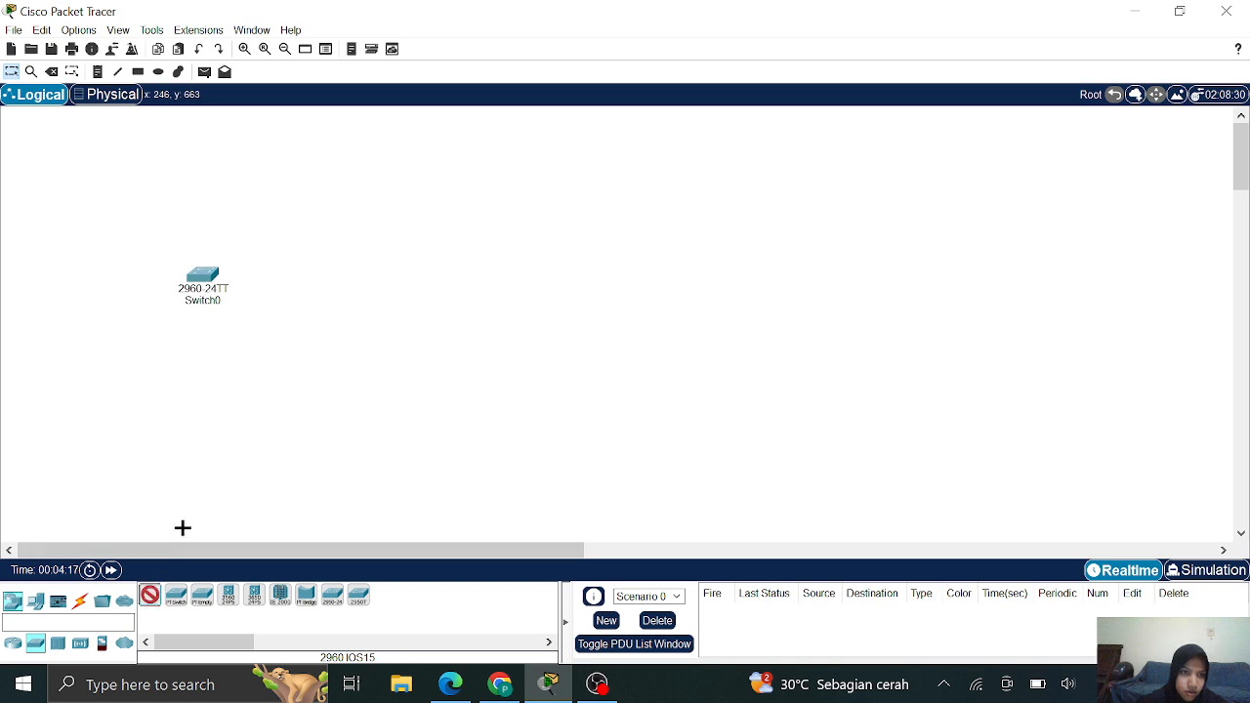
{"action": "left_click", "coordinate": [337, 276]}
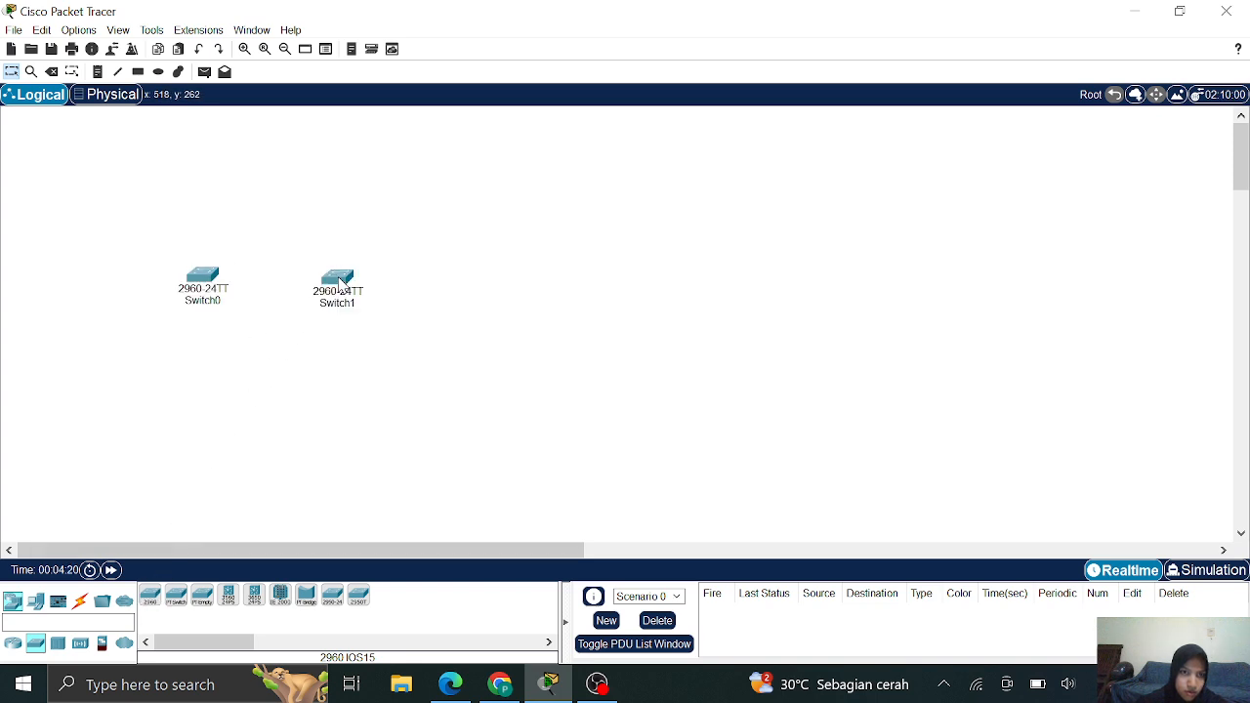
Place generic PCs PC0 and PC1 below Switch0 and Switch1
{"action": "left_click", "coordinate": [32, 602]}
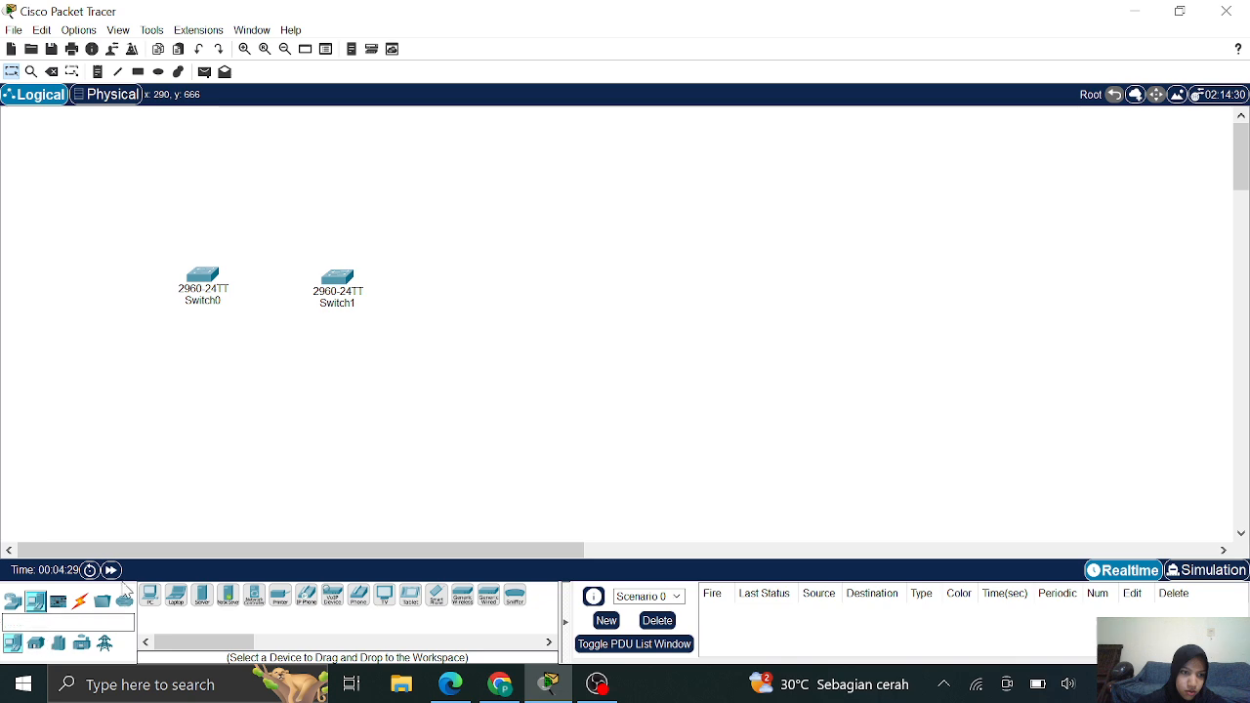
{"action": "left_click", "coordinate": [150, 596]}
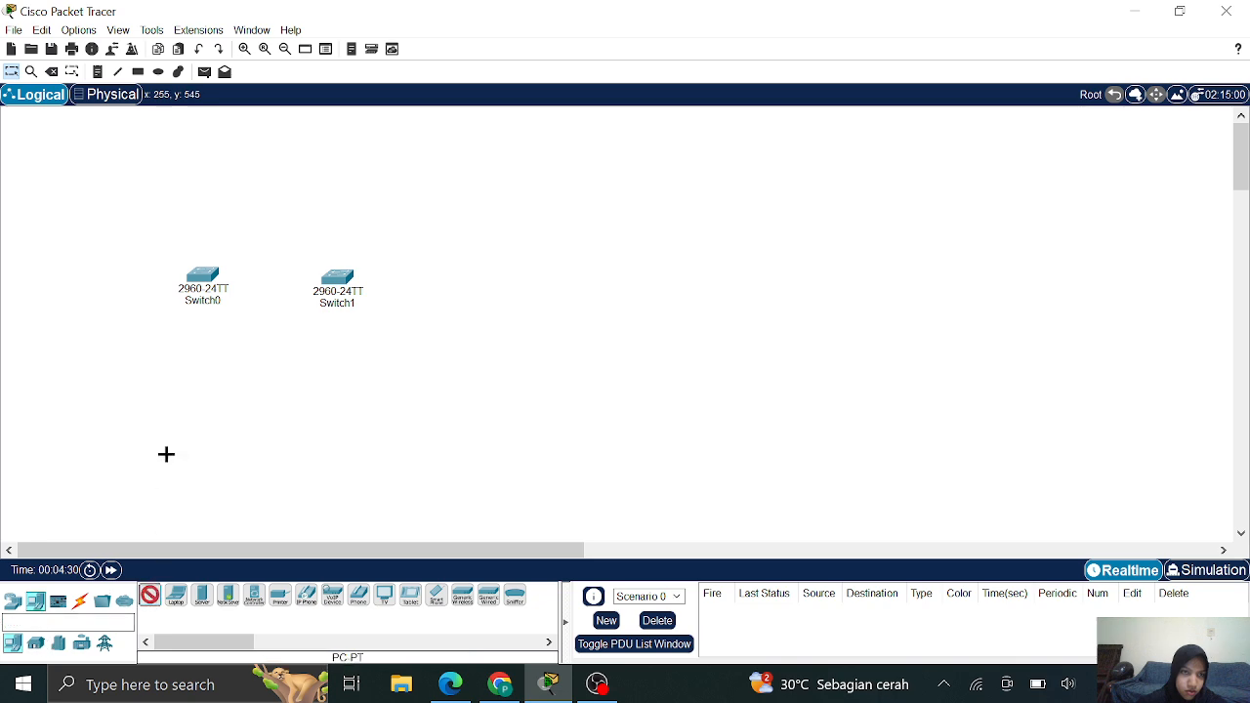
{"action": "left_click", "coordinate": [196, 383]}
{"action": "left_click", "coordinate": [150, 596]}
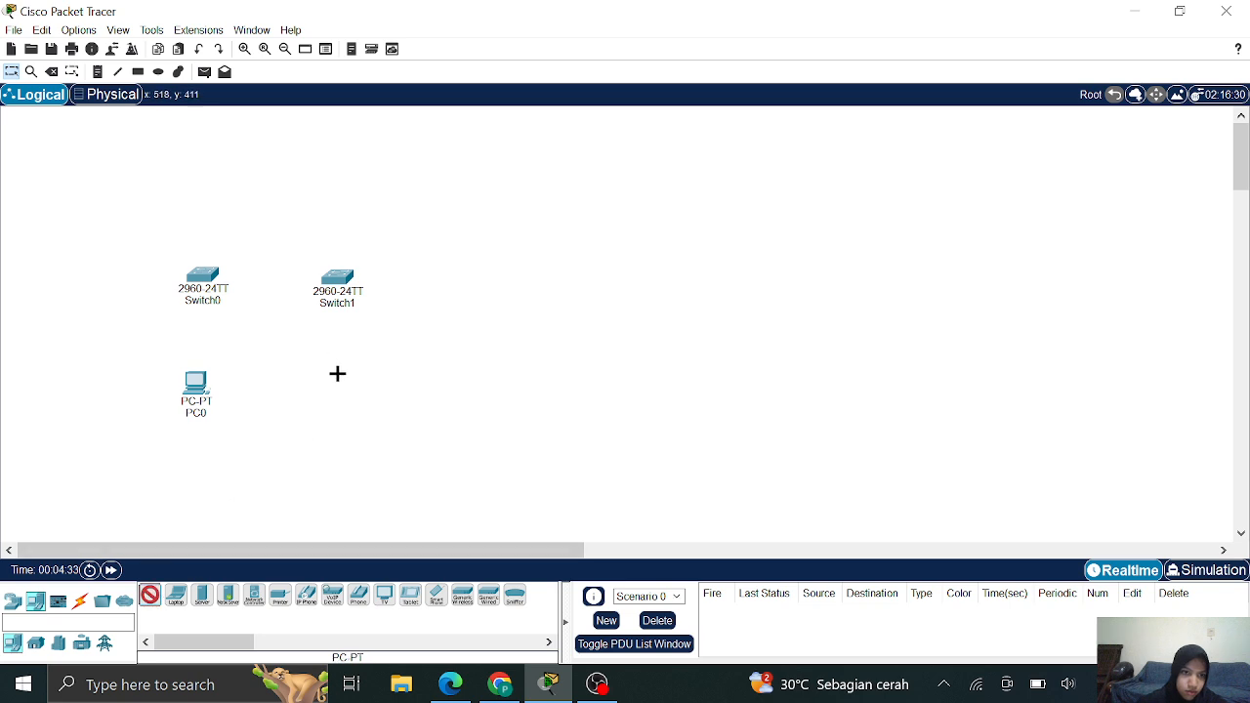
{"action": "left_click", "coordinate": [338, 383]}
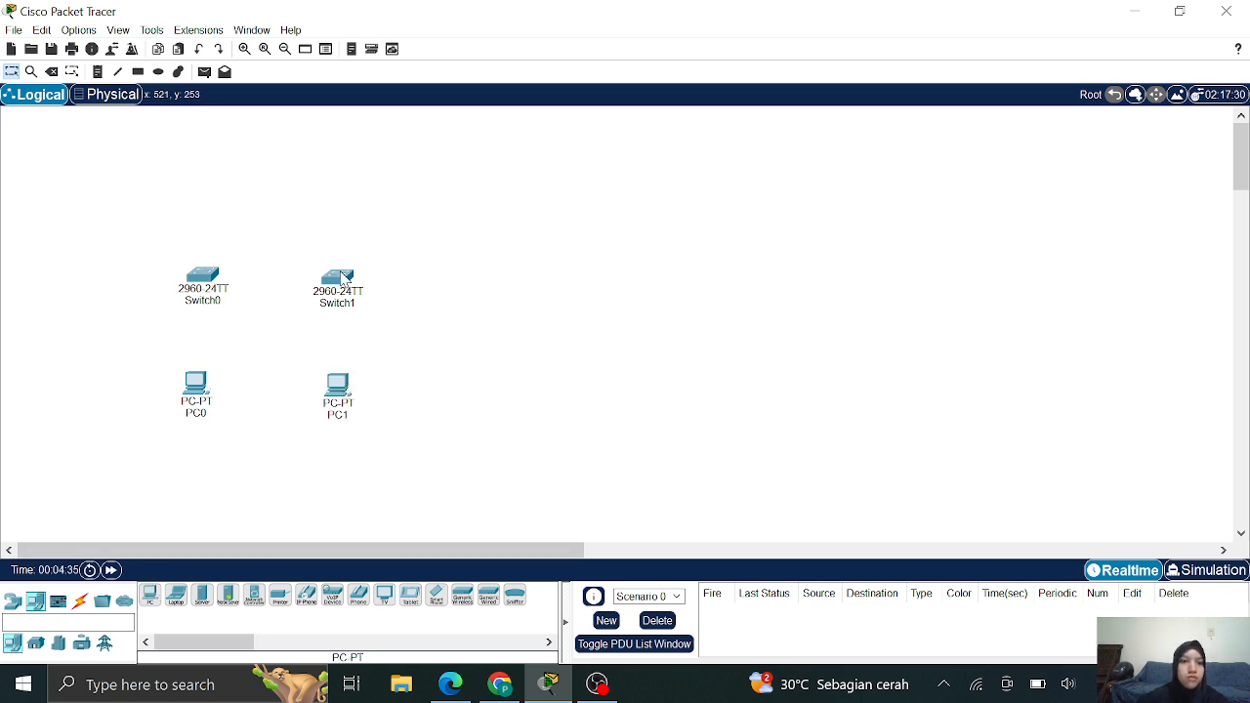
{"action": "left_click", "coordinate": [500, 684]}
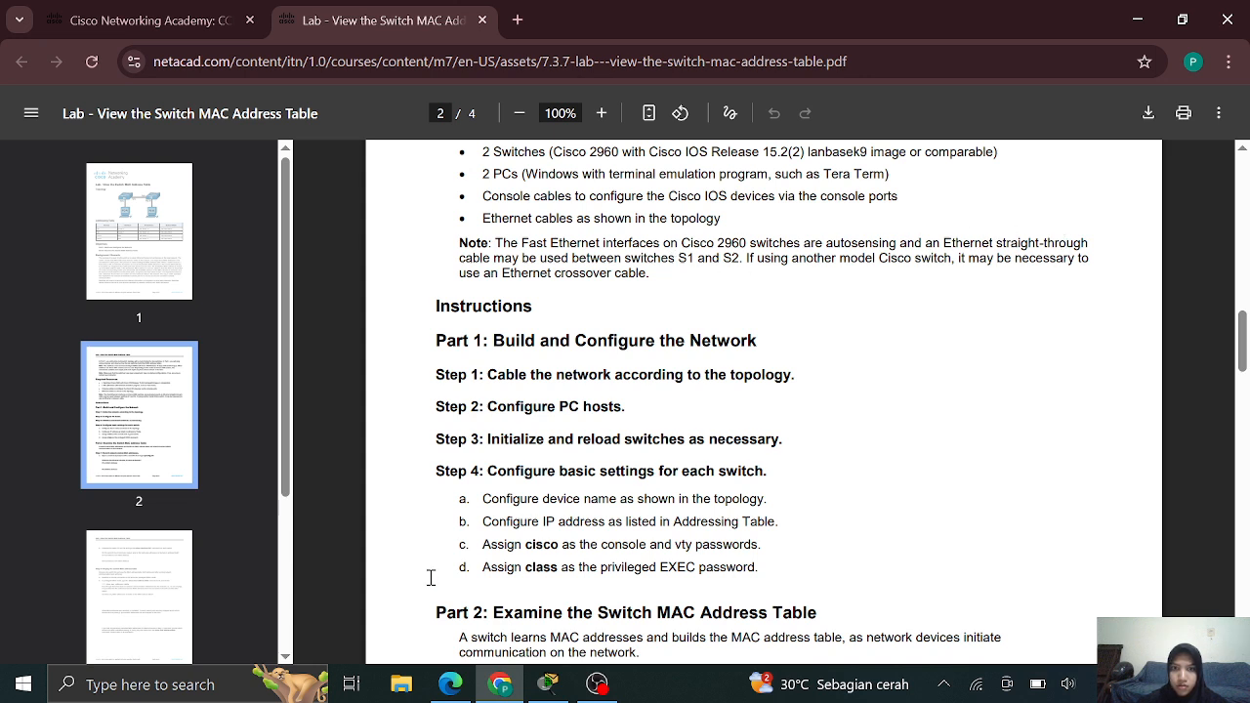
Return to the Packet Tracer topology after checking the Part 1 build steps
{"action": "left_click", "coordinate": [548, 683]}
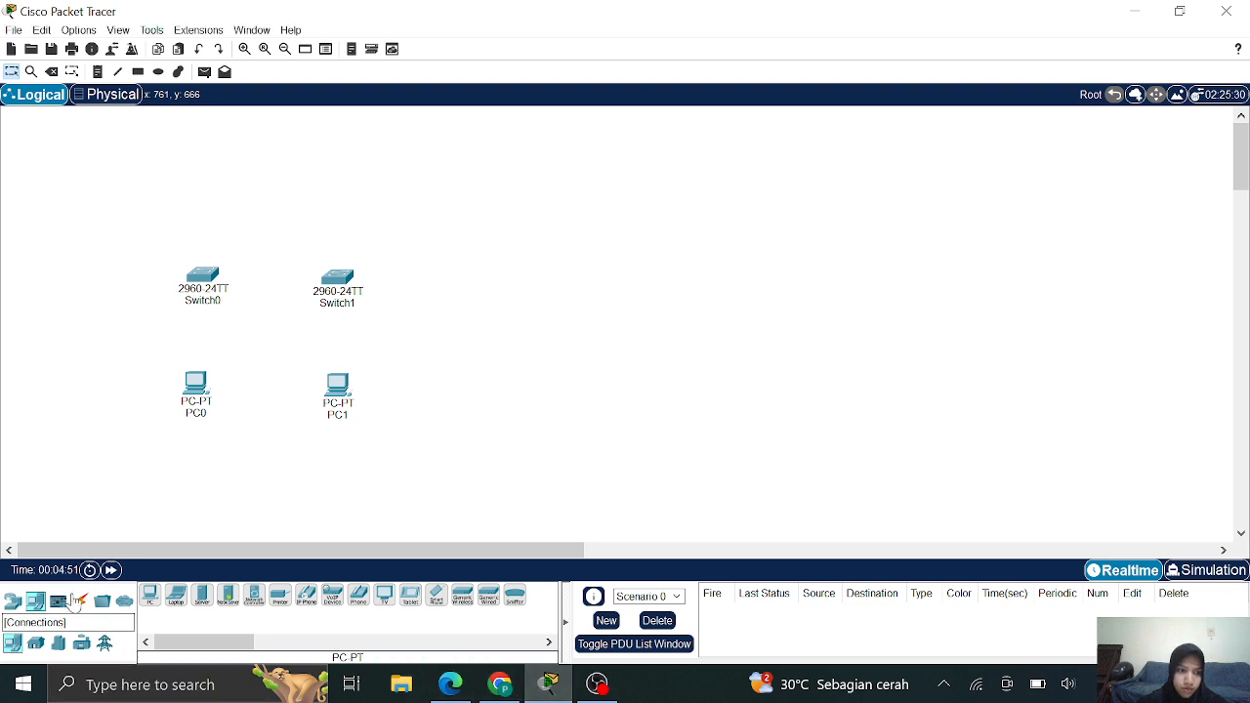
Cable PC0's FastEthernet0 to Switch0 with copper straight-through and align PC0 below it
{"action": "left_click", "coordinate": [78, 600]}
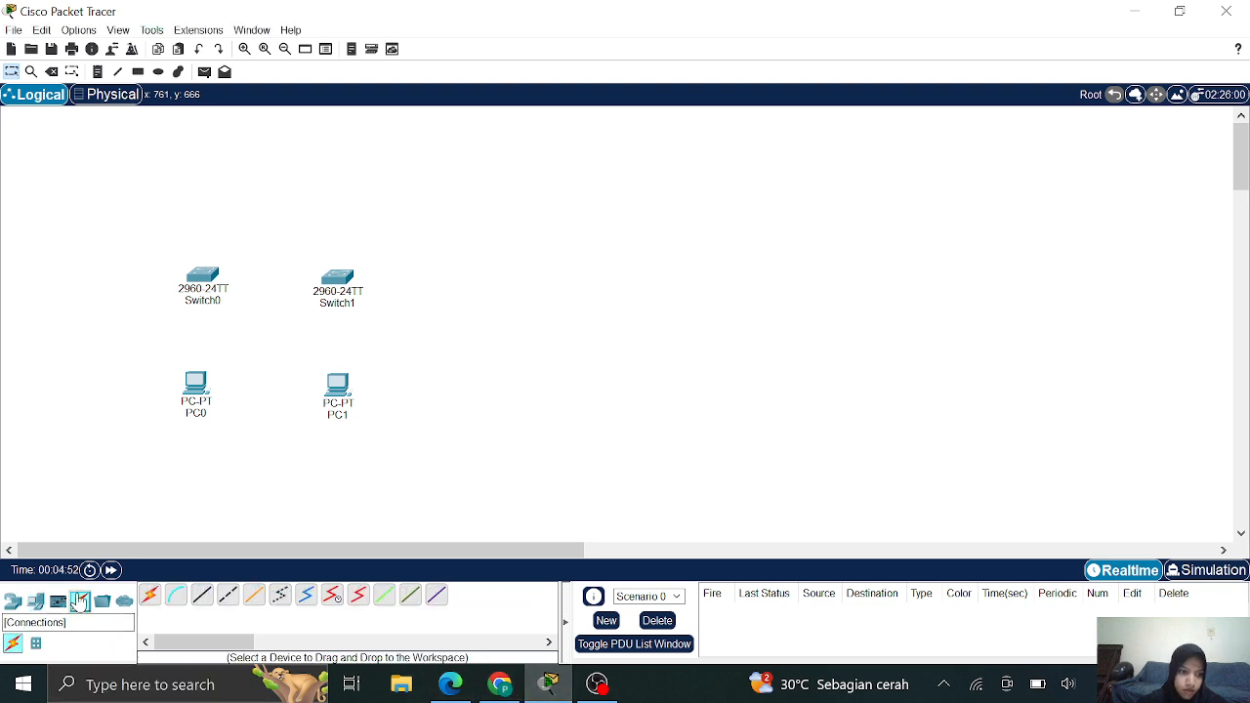
{"action": "left_click", "coordinate": [204, 595]}
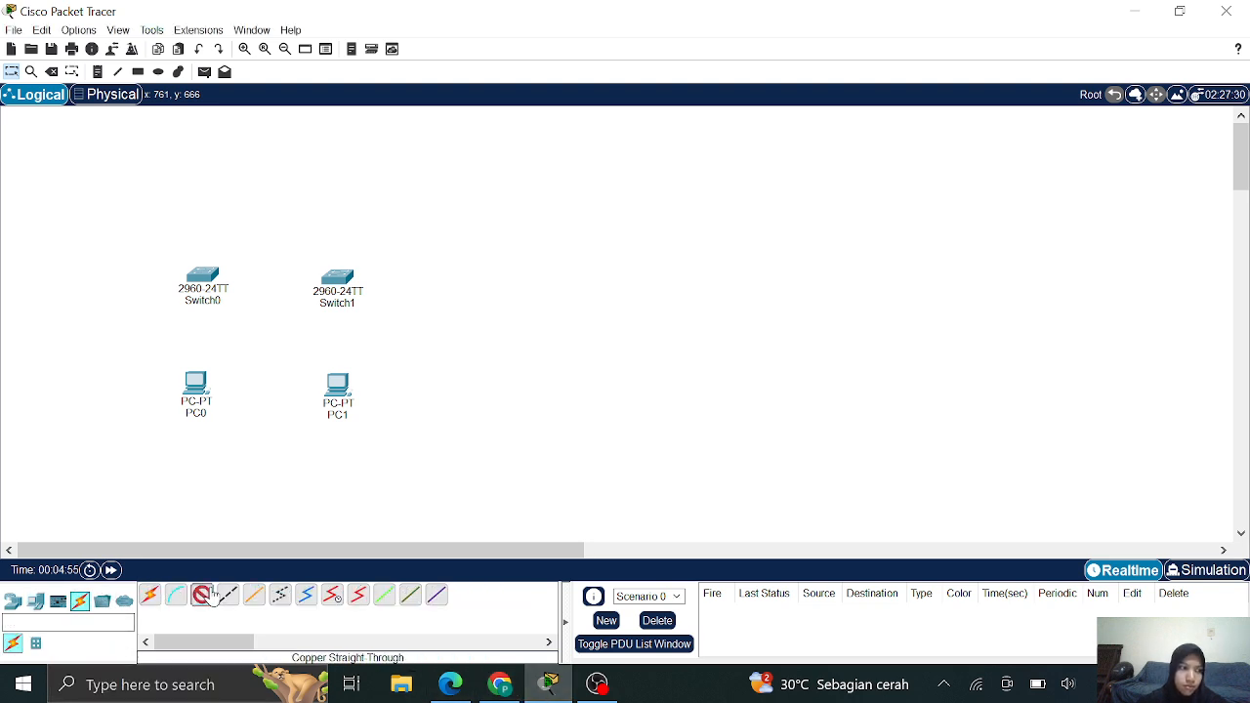
{"action": "left_click", "coordinate": [192, 393]}
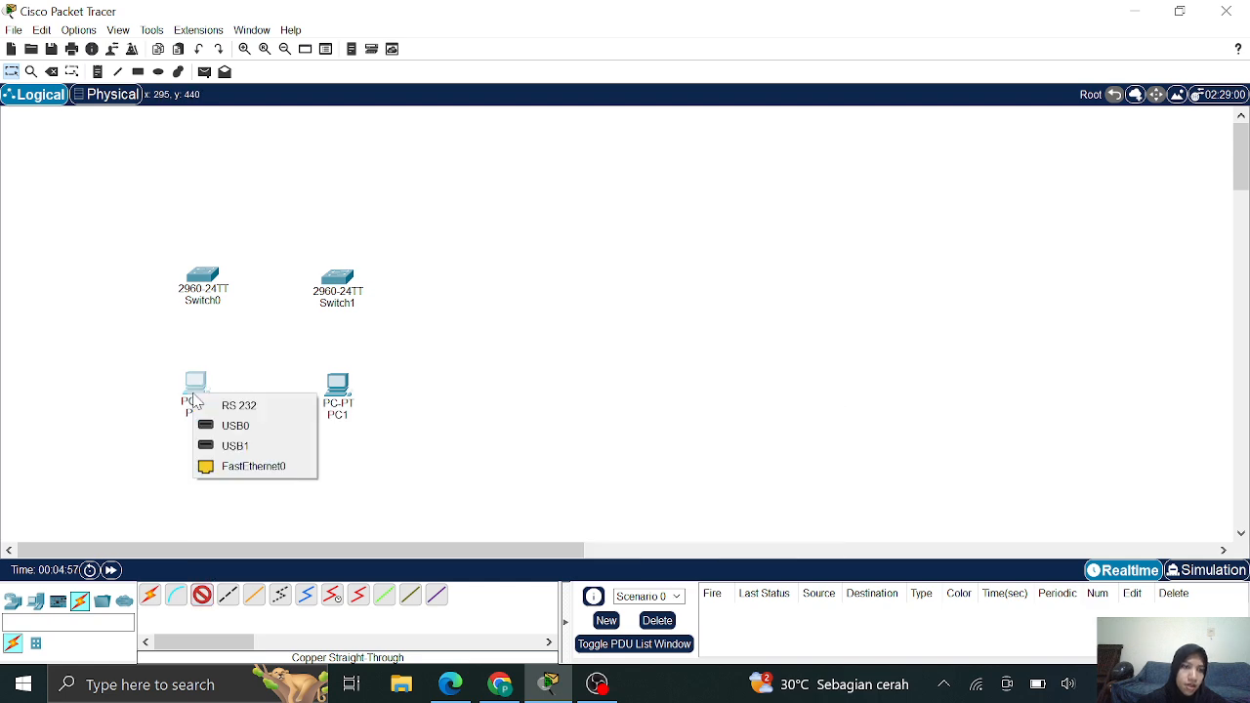
{"action": "left_click", "coordinate": [230, 466]}
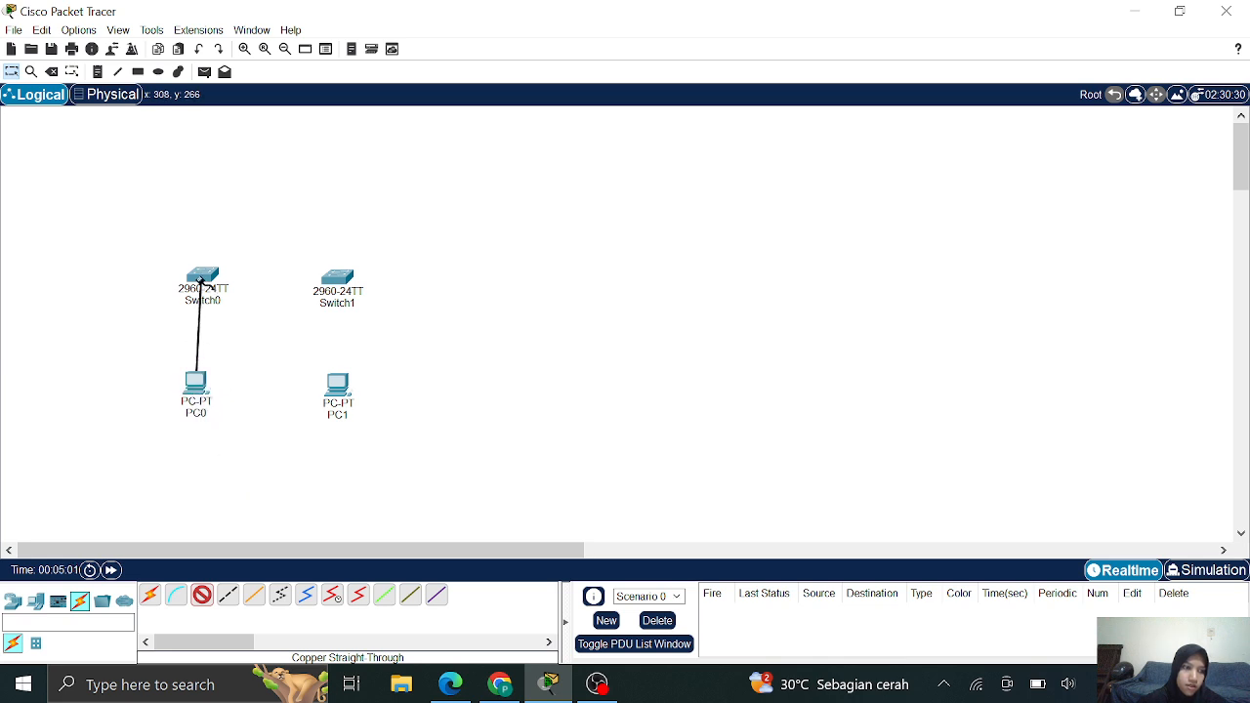
{"action": "left_click", "coordinate": [201, 281]}
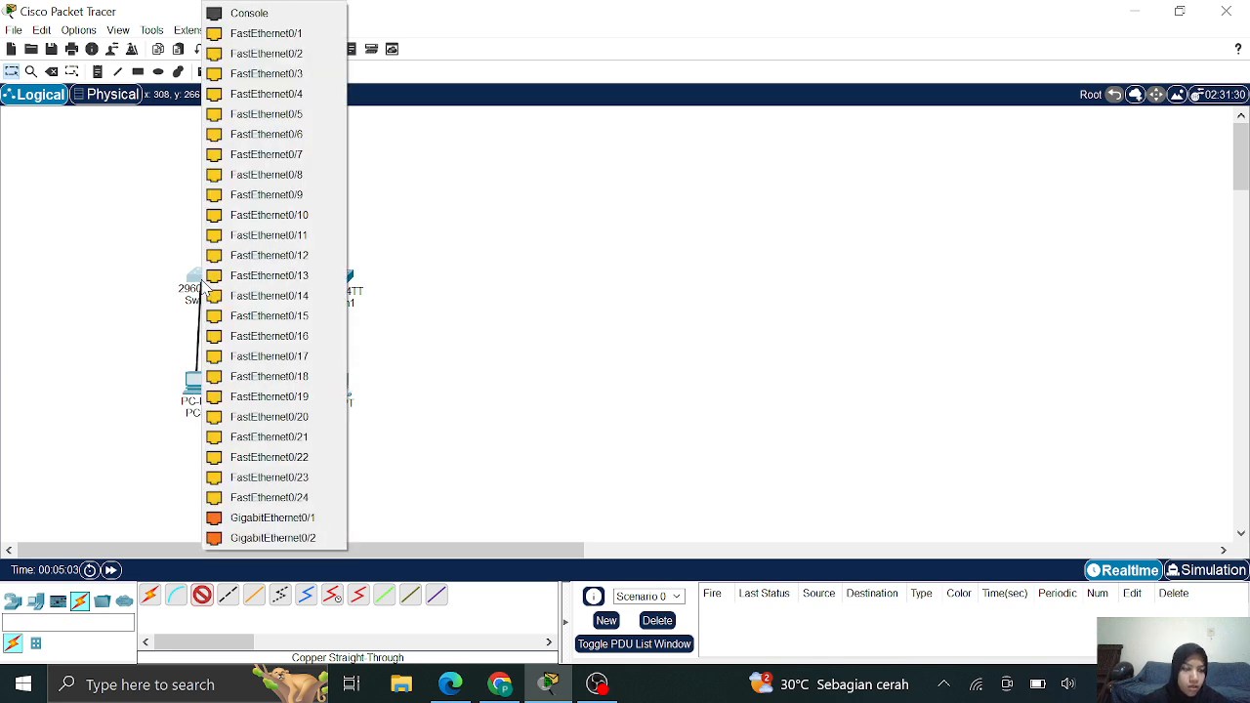
{"action": "left_click", "coordinate": [296, 138]}
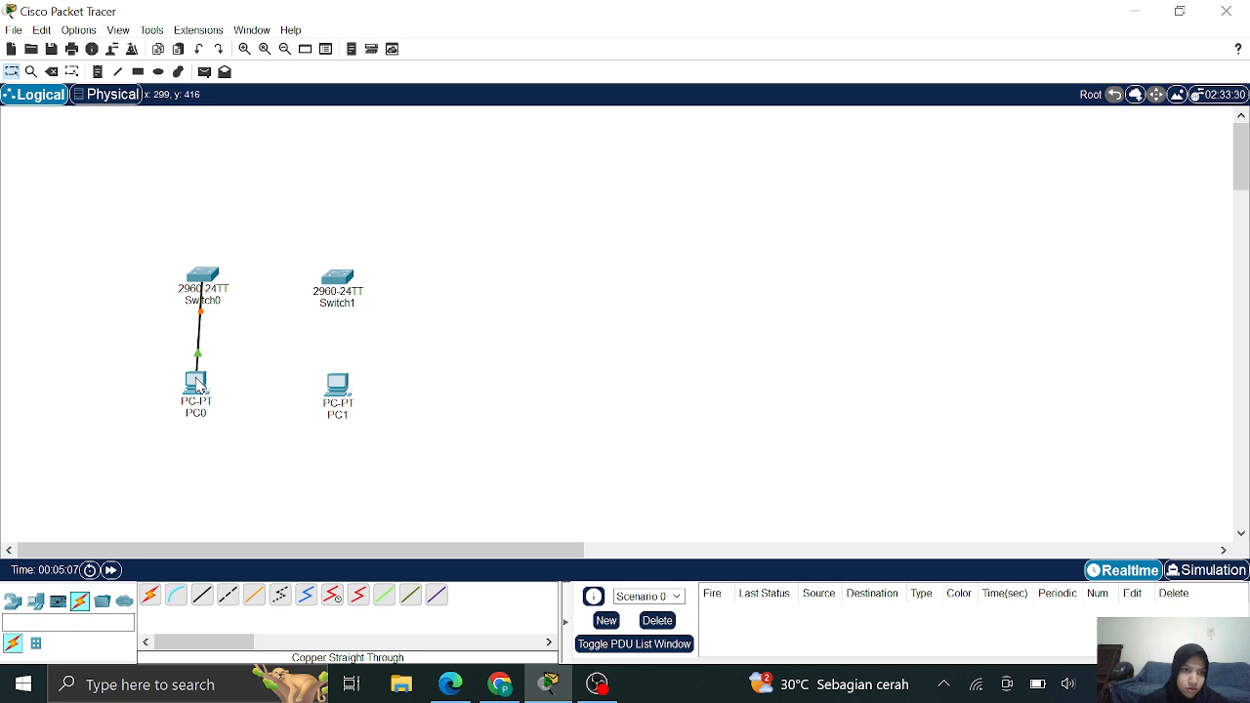
{"action": "left_click_drag", "start_coordinate": [196, 384], "coordinate": [204, 388]}
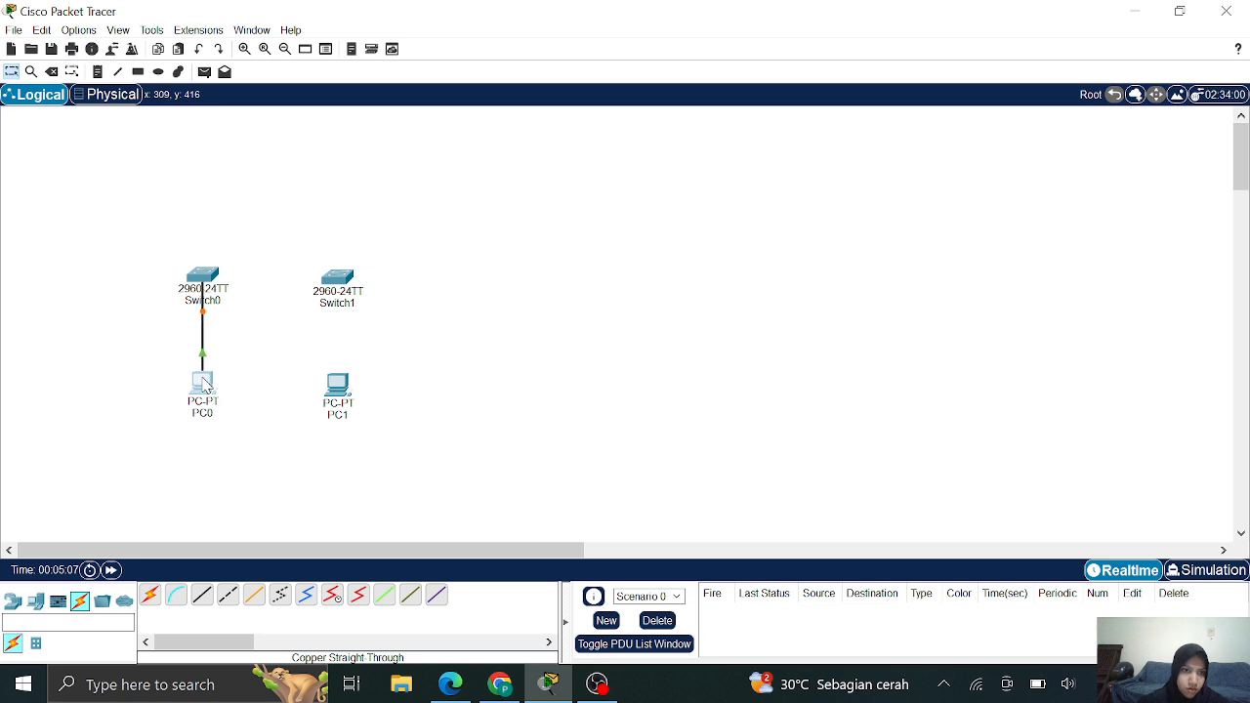
Cable PC1's FastEthernet0 to a Switch1 port with copper straight-through
{"action": "left_click", "coordinate": [201, 595]}
{"action": "left_click", "coordinate": [338, 391]}
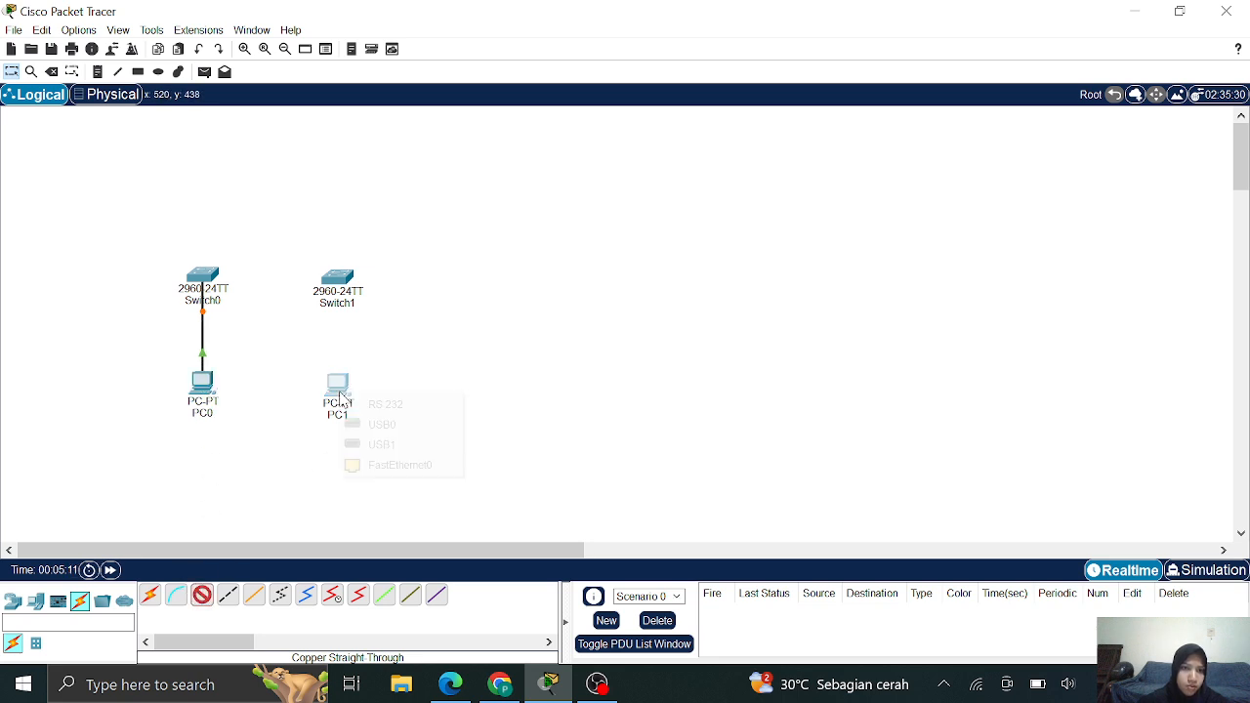
{"action": "left_click", "coordinate": [384, 465]}
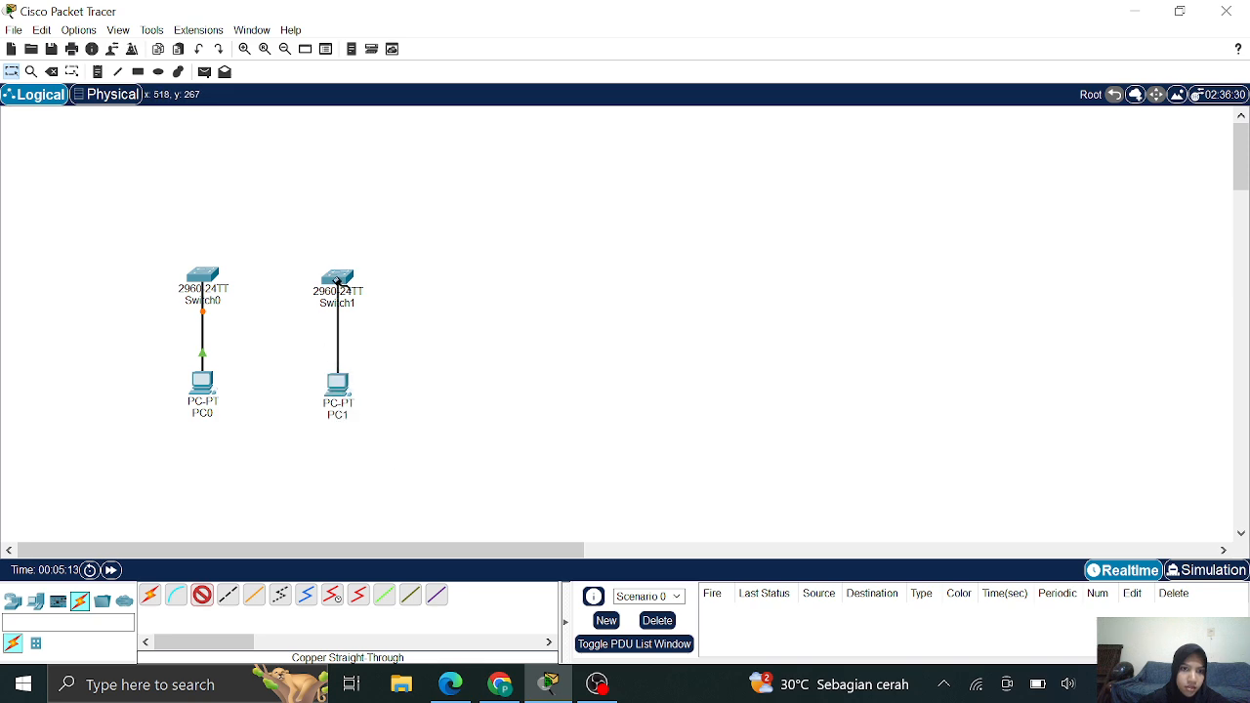
{"action": "left_click", "coordinate": [338, 282]}
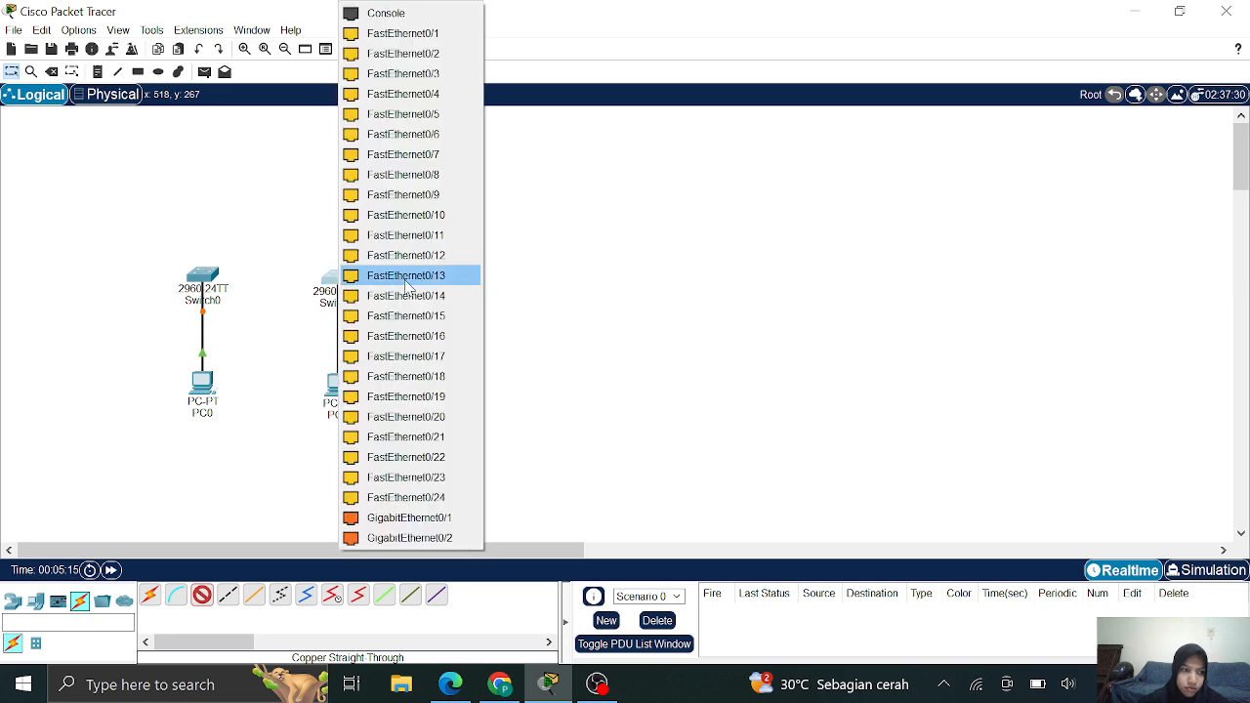
{"action": "left_click", "coordinate": [422, 377]}
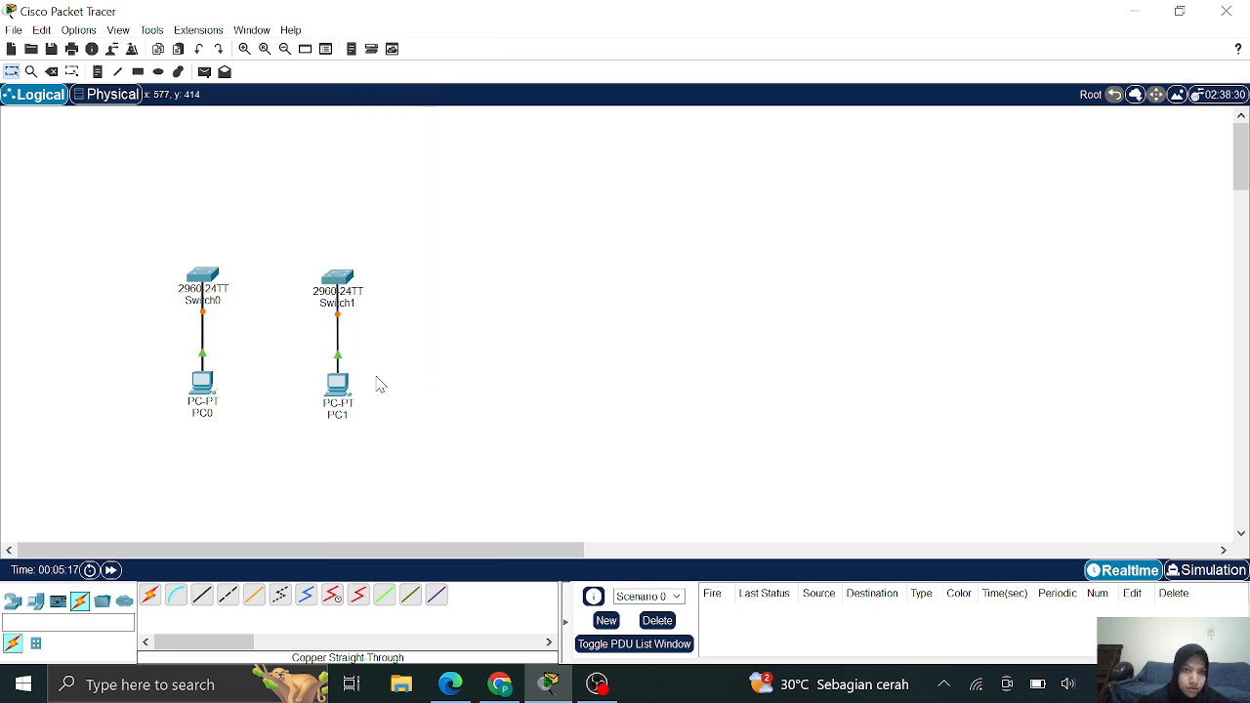
Link Switch0 Fa0/1 to Switch1 Fa0/1 and line PC1 up beneath Switch1
{"action": "left_click", "coordinate": [201, 602]}
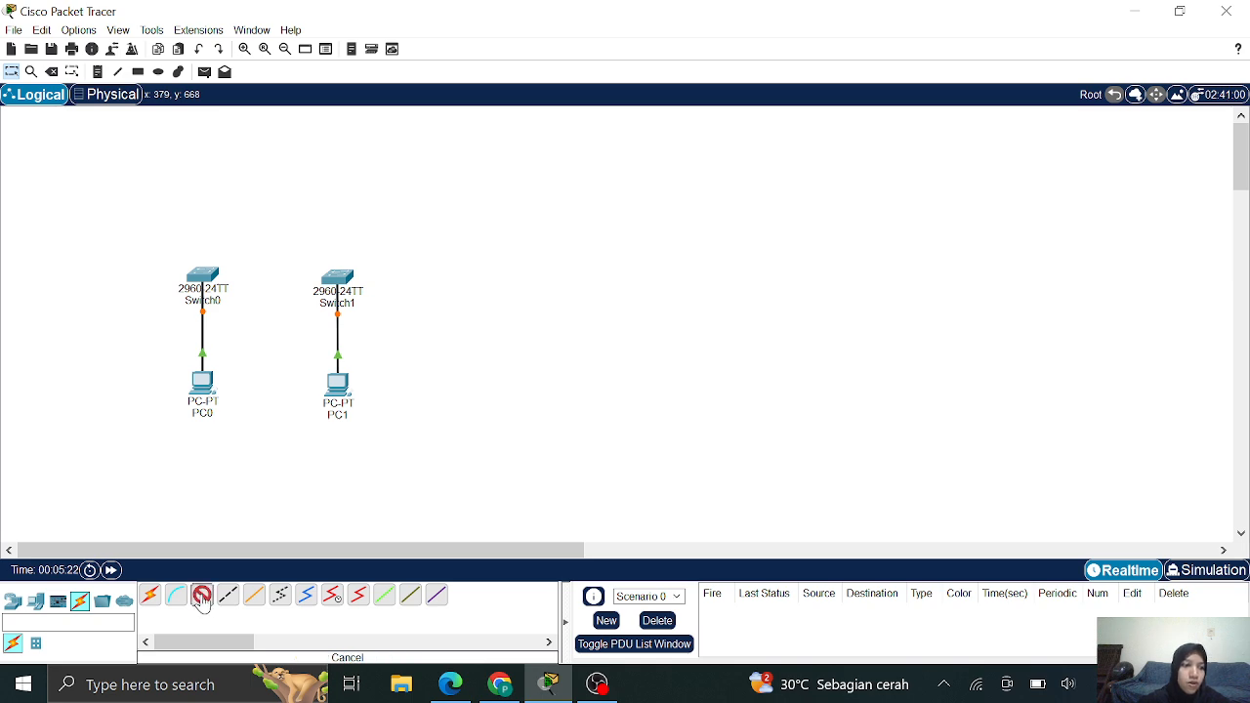
{"action": "left_click", "coordinate": [210, 279]}
{"action": "left_click", "coordinate": [287, 37]}
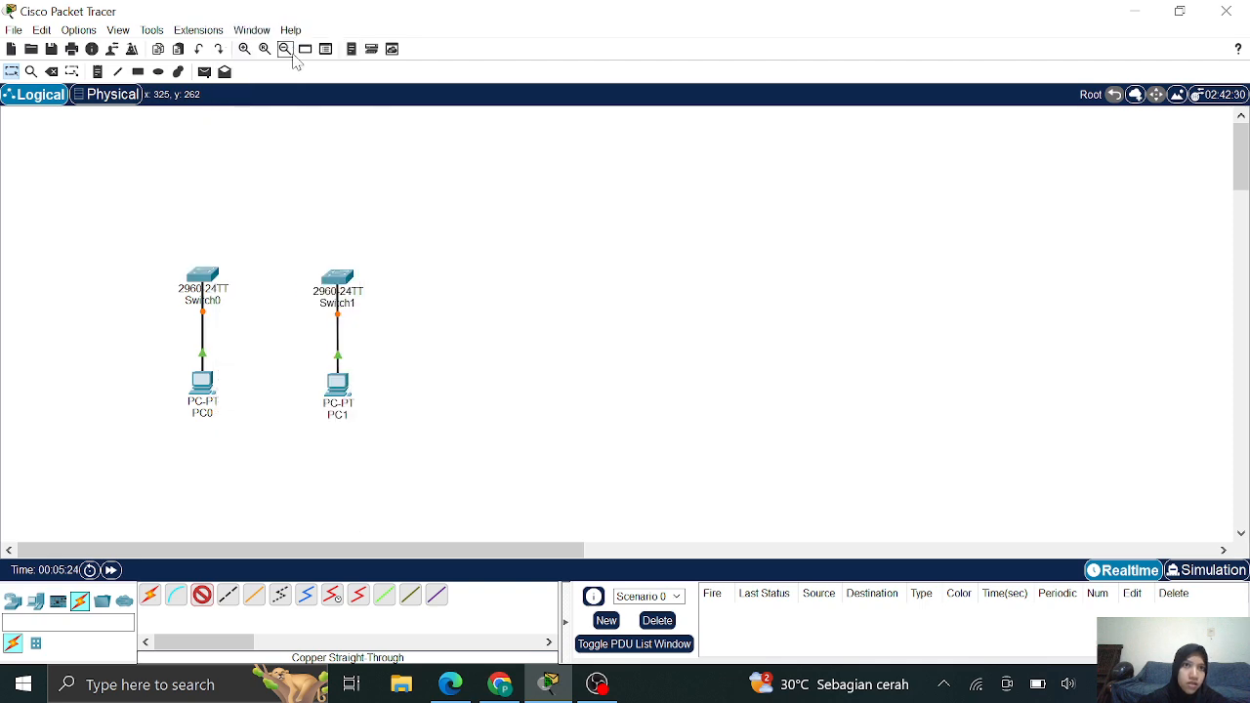
{"action": "left_click", "coordinate": [342, 278]}
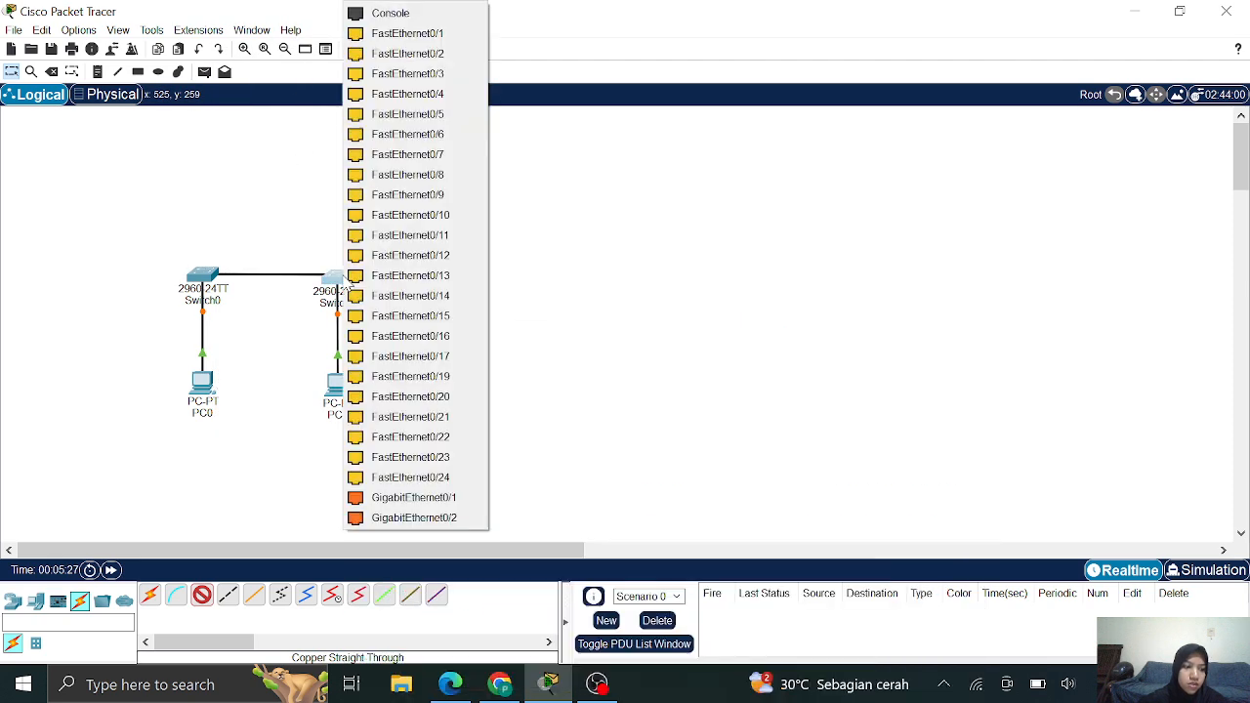
{"action": "left_click", "coordinate": [409, 33]}
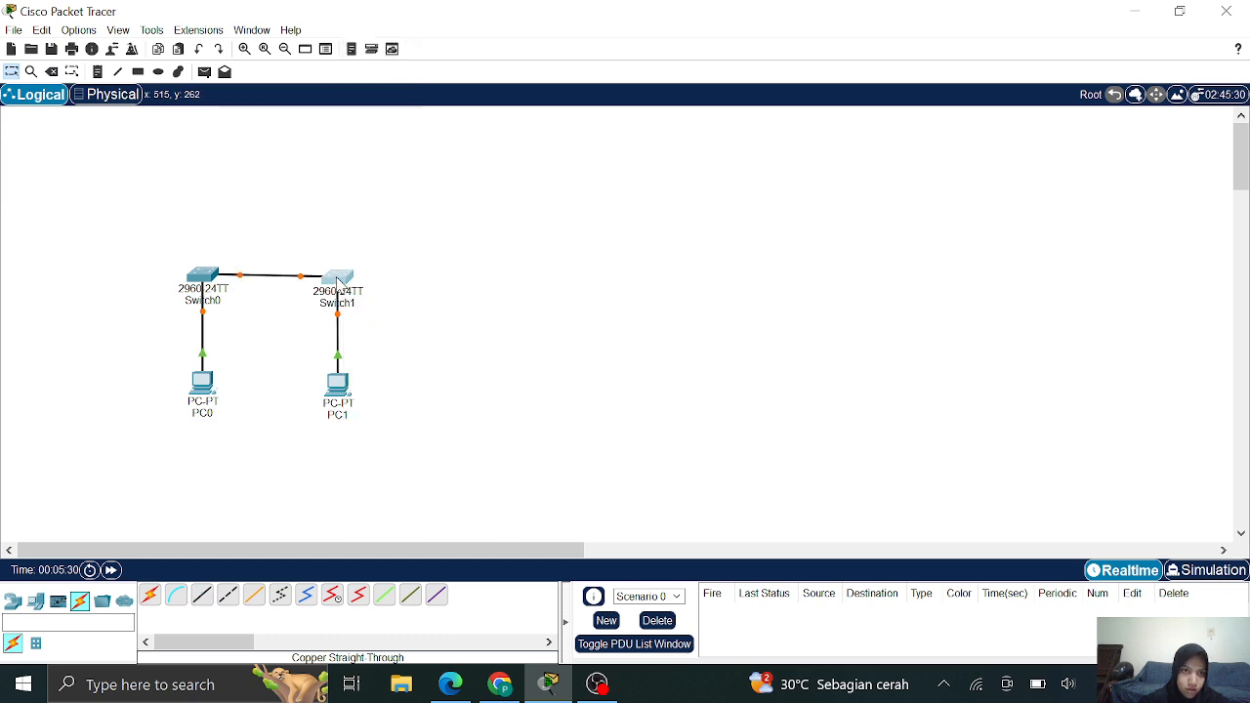
{"action": "left_click_drag", "start_coordinate": [338, 278], "coordinate": [331, 278]}
{"action": "left_click_drag", "start_coordinate": [342, 386], "coordinate": [336, 383]}
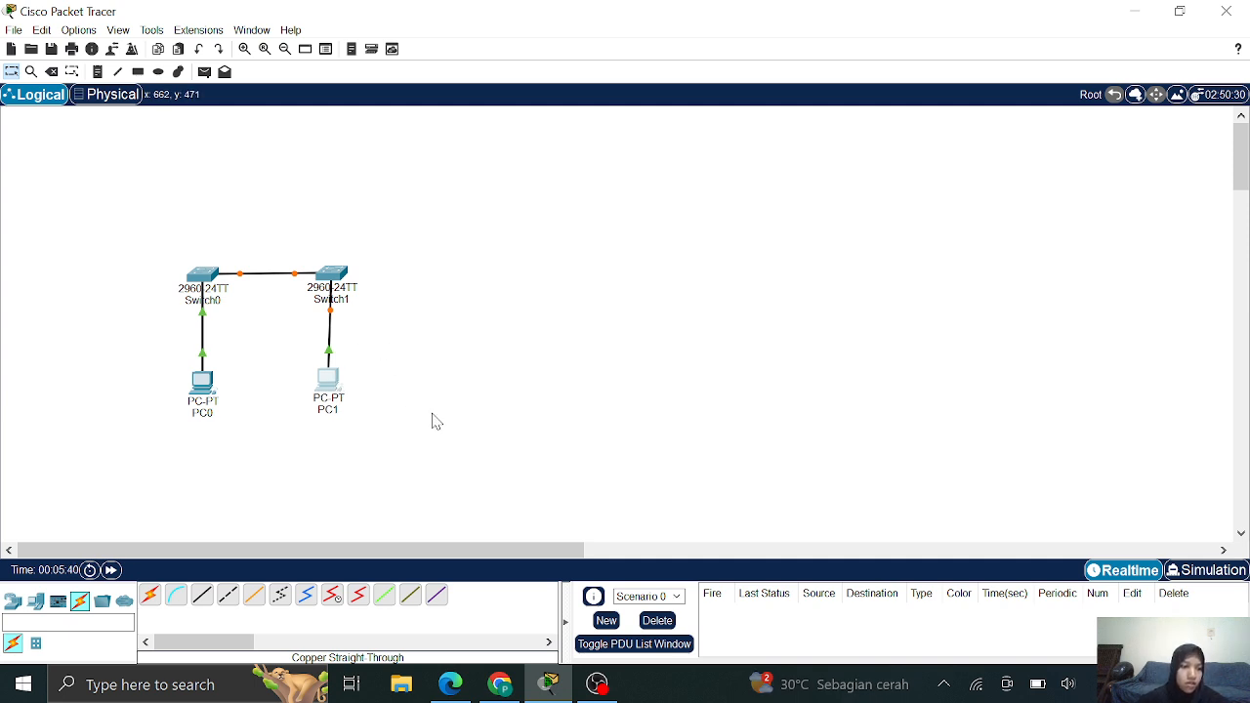
{"action": "left_click", "coordinate": [499, 684]}
Look up the PC addresses in the PDF's Addressing Table, then return to Packet Tracer
{"action": "scroll", "coordinate": [517, 332], "scroll_direction": "down", "scroll_amount": 2}
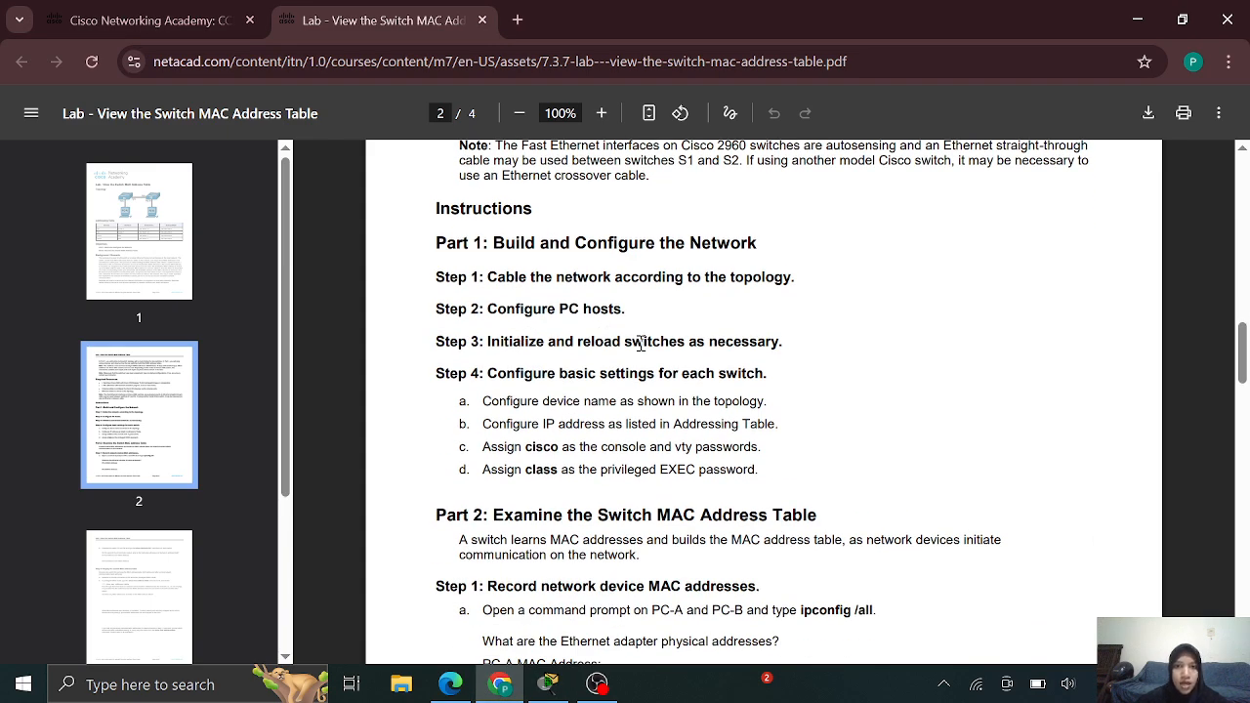
{"action": "scroll", "coordinate": [686, 430], "scroll_direction": "up", "scroll_amount": 10}
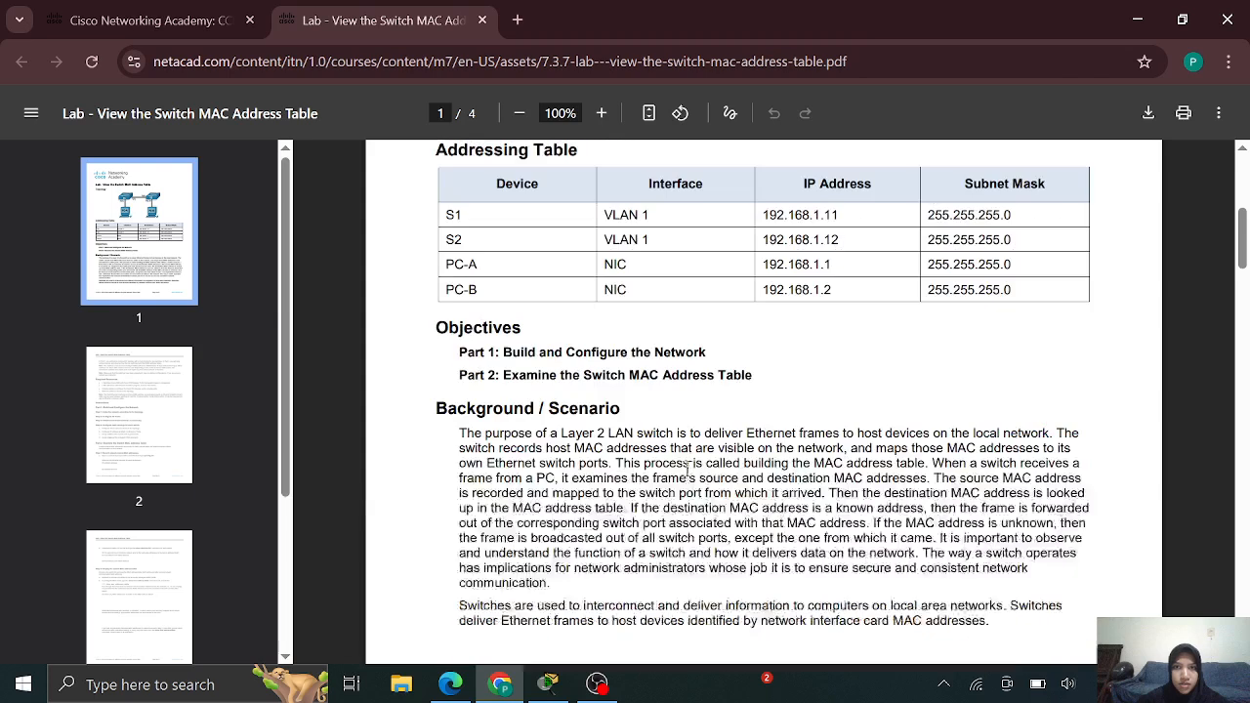
{"action": "scroll", "coordinate": [701, 459], "scroll_direction": "up", "scroll_amount": 1}
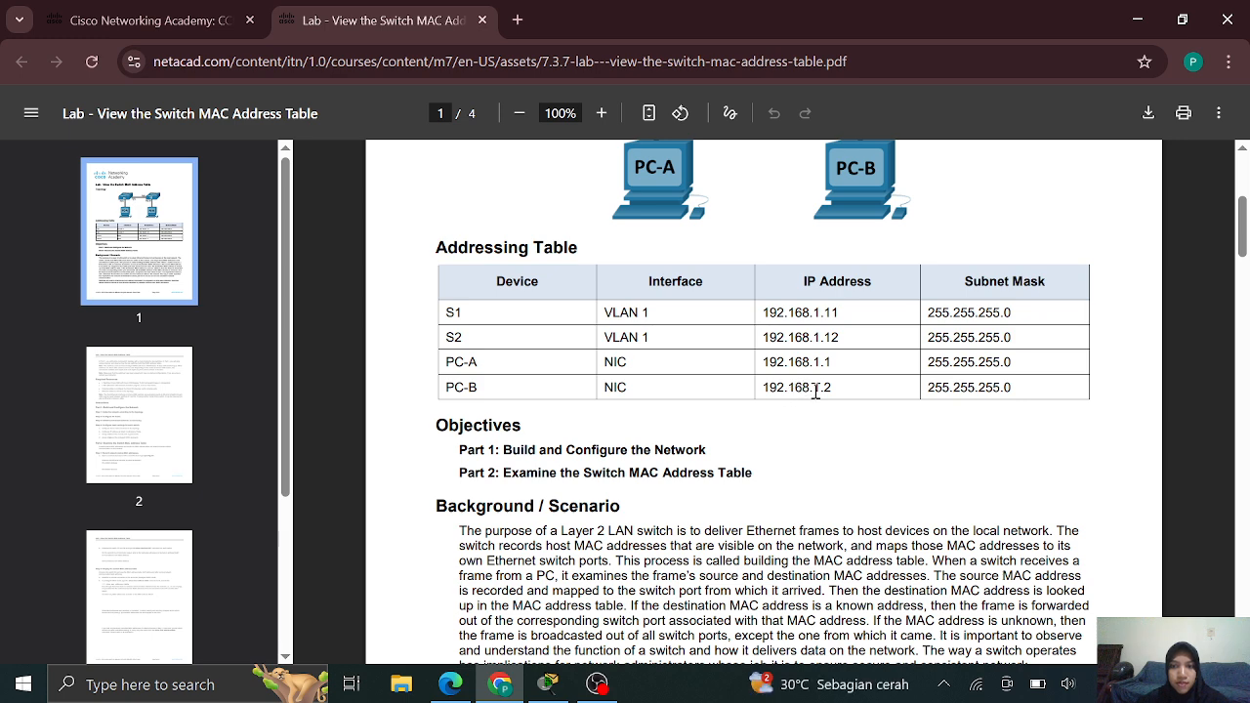
{"action": "left_click", "coordinate": [549, 687]}
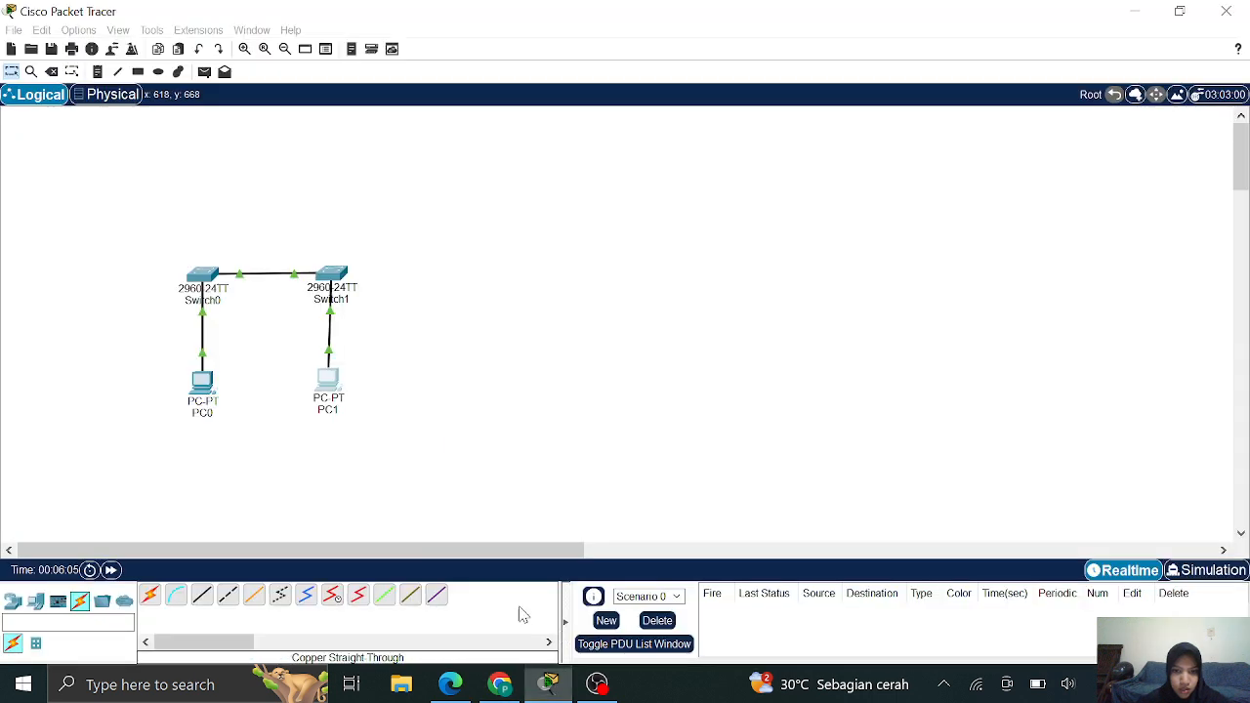
Give PC0 static IP 192.168.1.1 with mask 255.255.255.0
{"action": "left_click", "coordinate": [206, 386]}
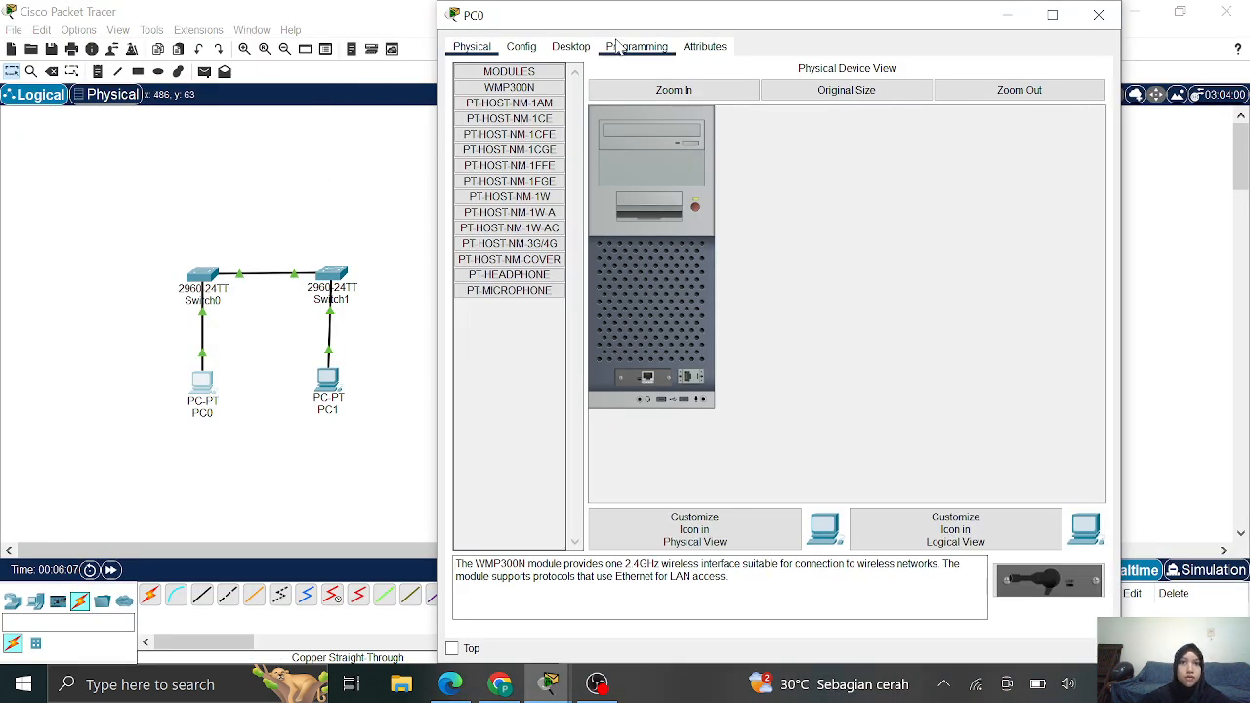
{"action": "left_click", "coordinate": [573, 49]}
{"action": "left_click", "coordinate": [492, 131]}
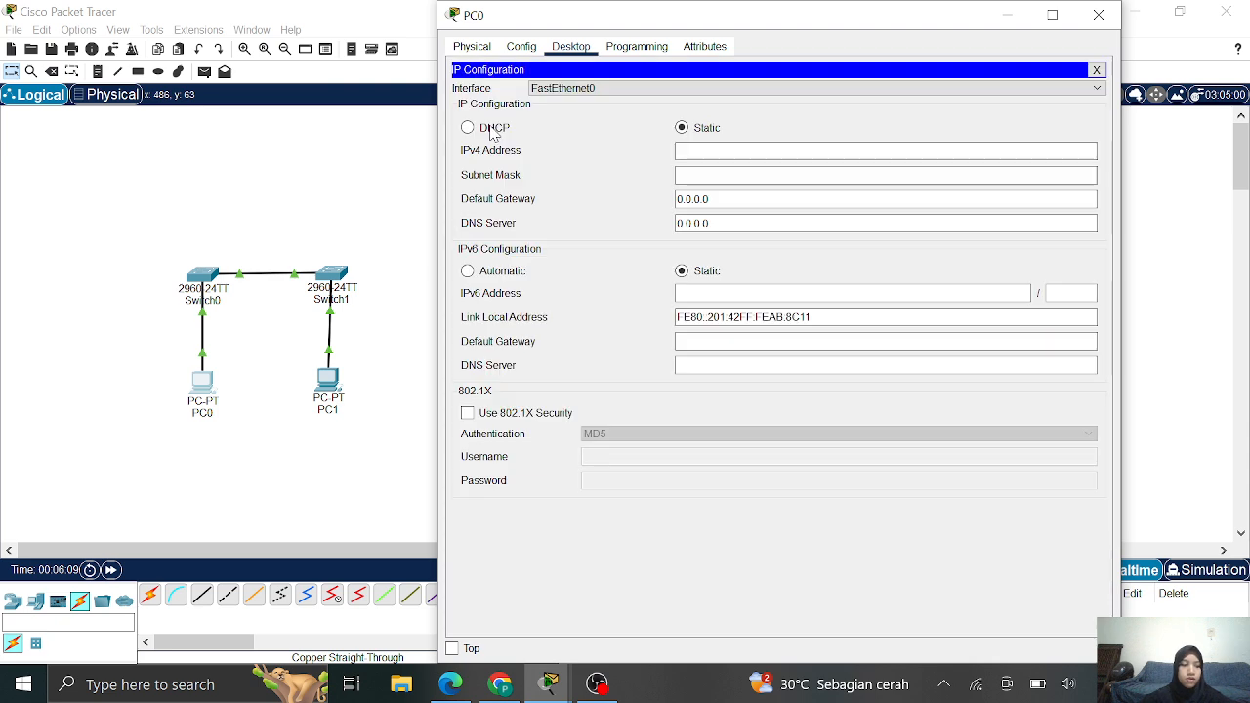
{"action": "left_click", "coordinate": [815, 148]}
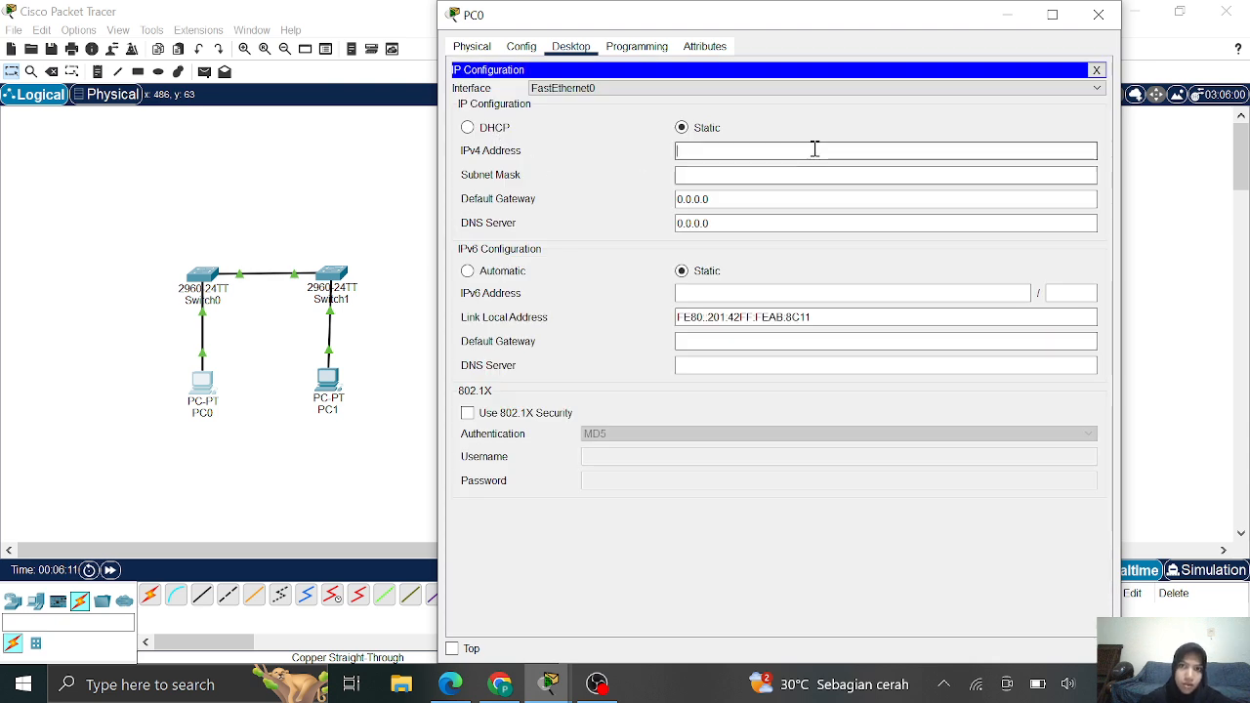
{"action": "type", "text": "192.168.1.1"}
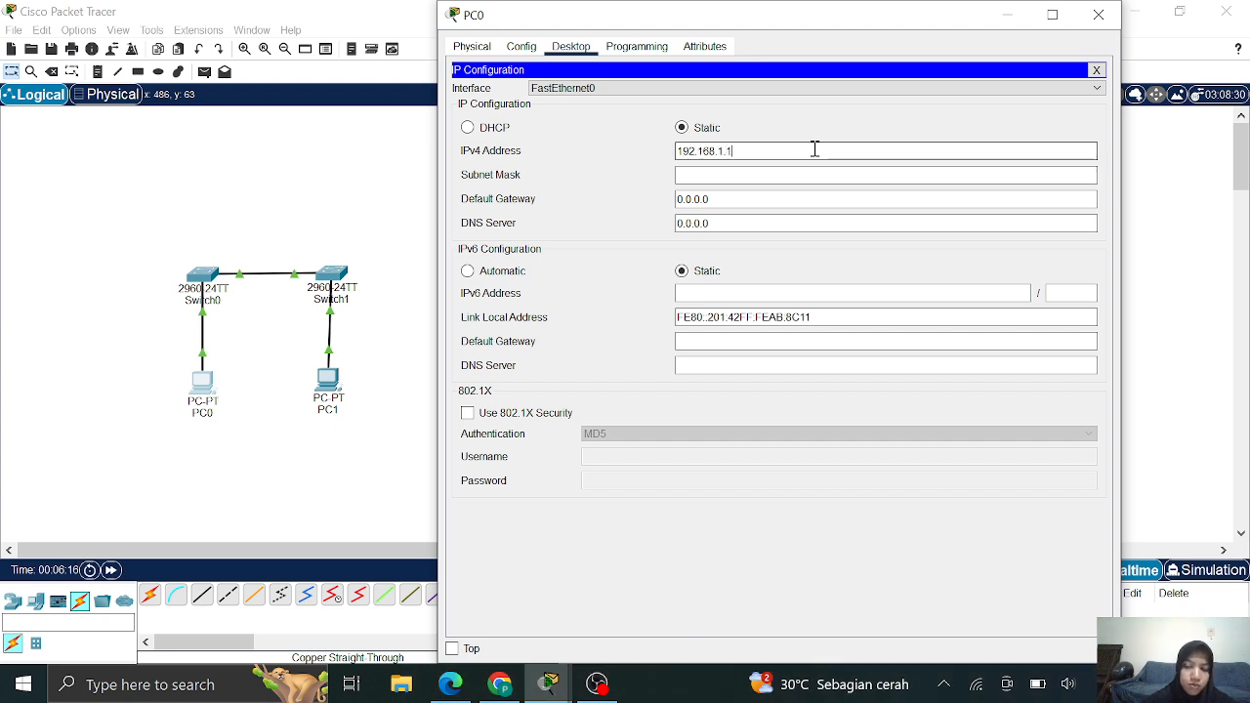
{"action": "key", "text": "Tab"}
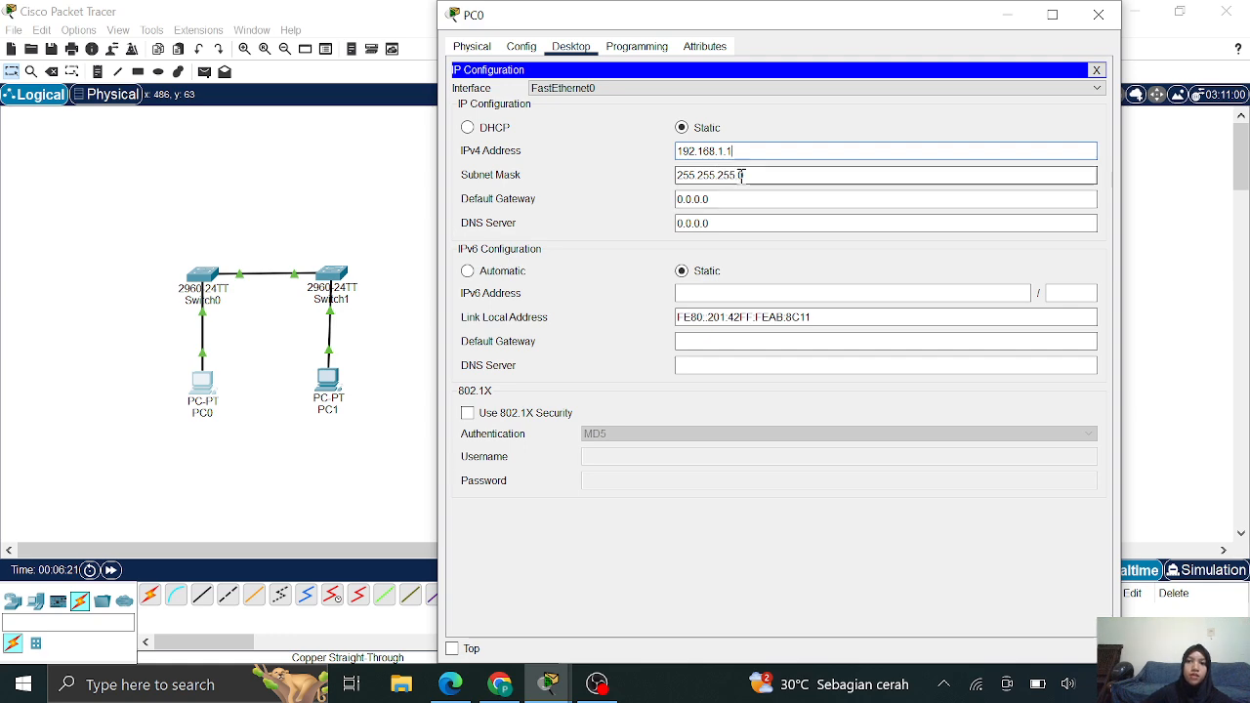
{"action": "left_click", "coordinate": [1098, 15]}
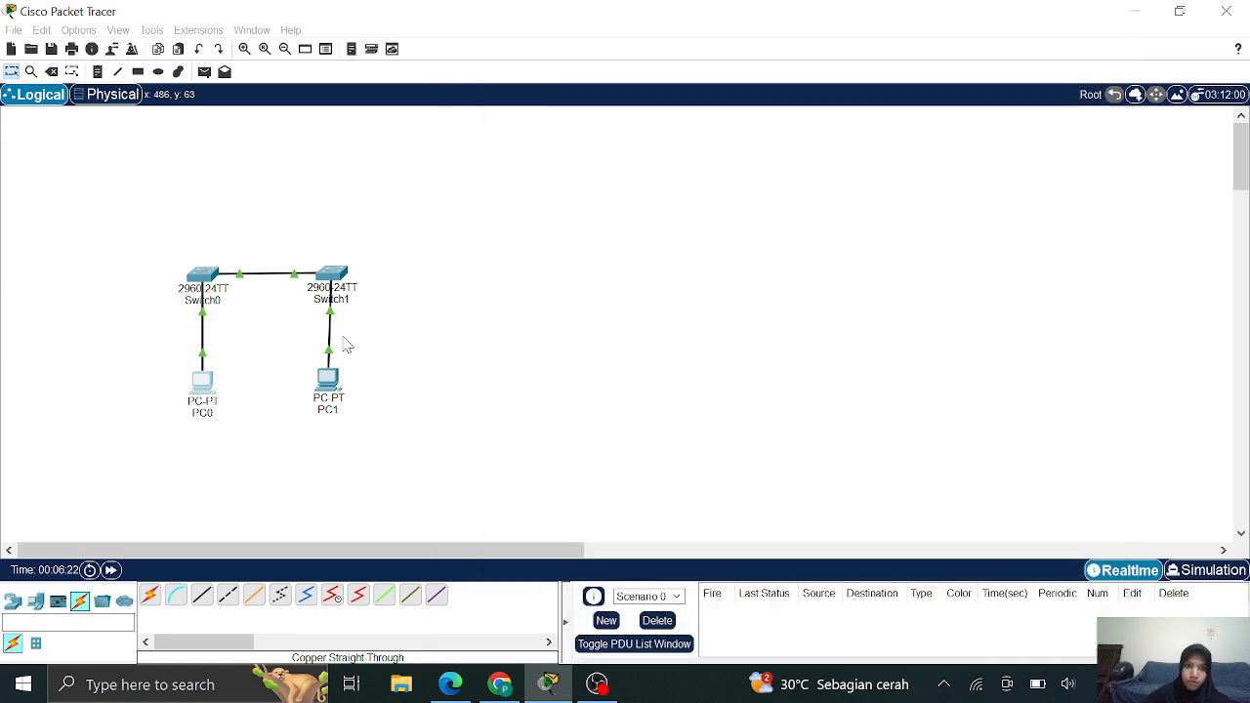
Give PC1 static IP 192.168.1.2 with mask 255.255.255.0
{"action": "double_click", "coordinate": [327, 381]}
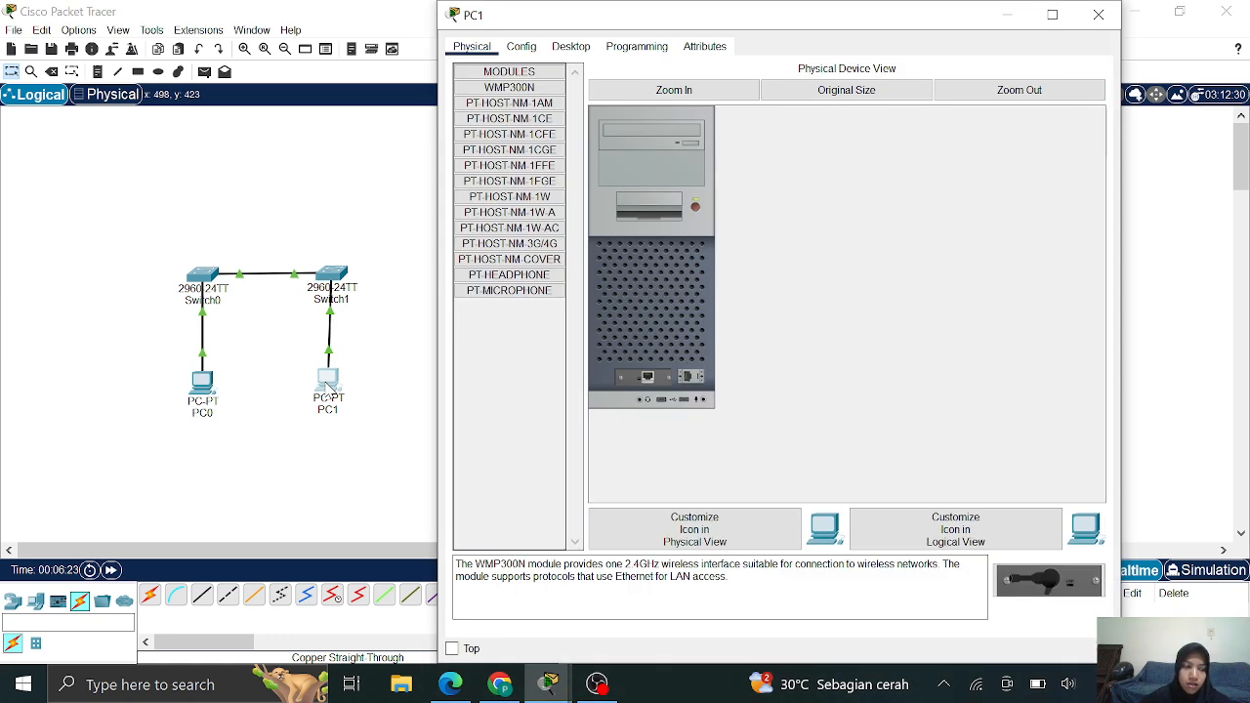
{"action": "left_click", "coordinate": [570, 46]}
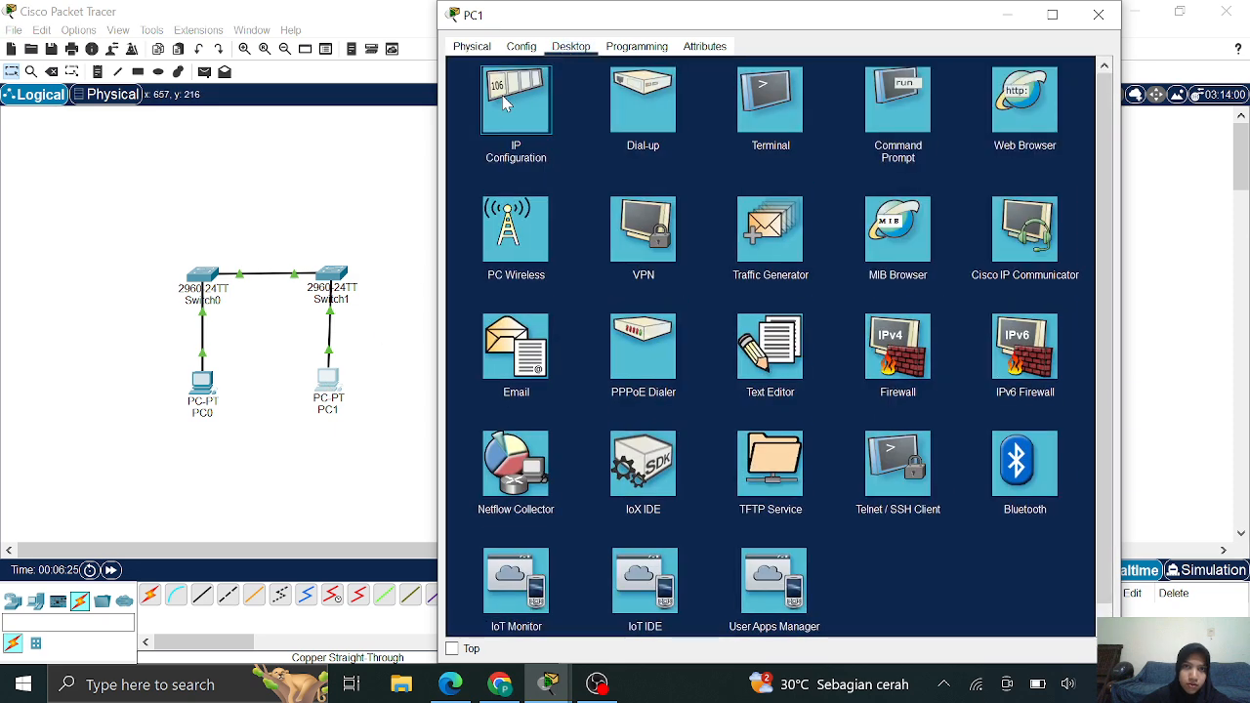
{"action": "left_click", "coordinate": [508, 97]}
{"action": "left_click", "coordinate": [711, 154]}
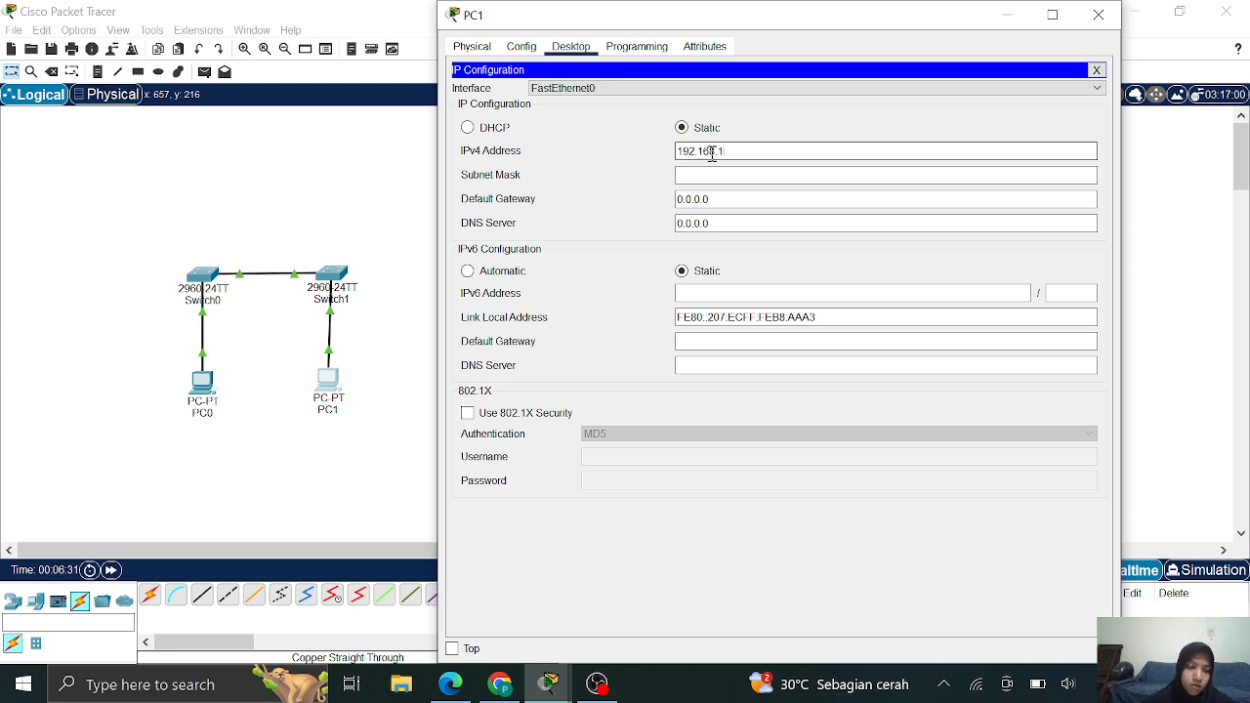
{"action": "key", "text": "Tab"}
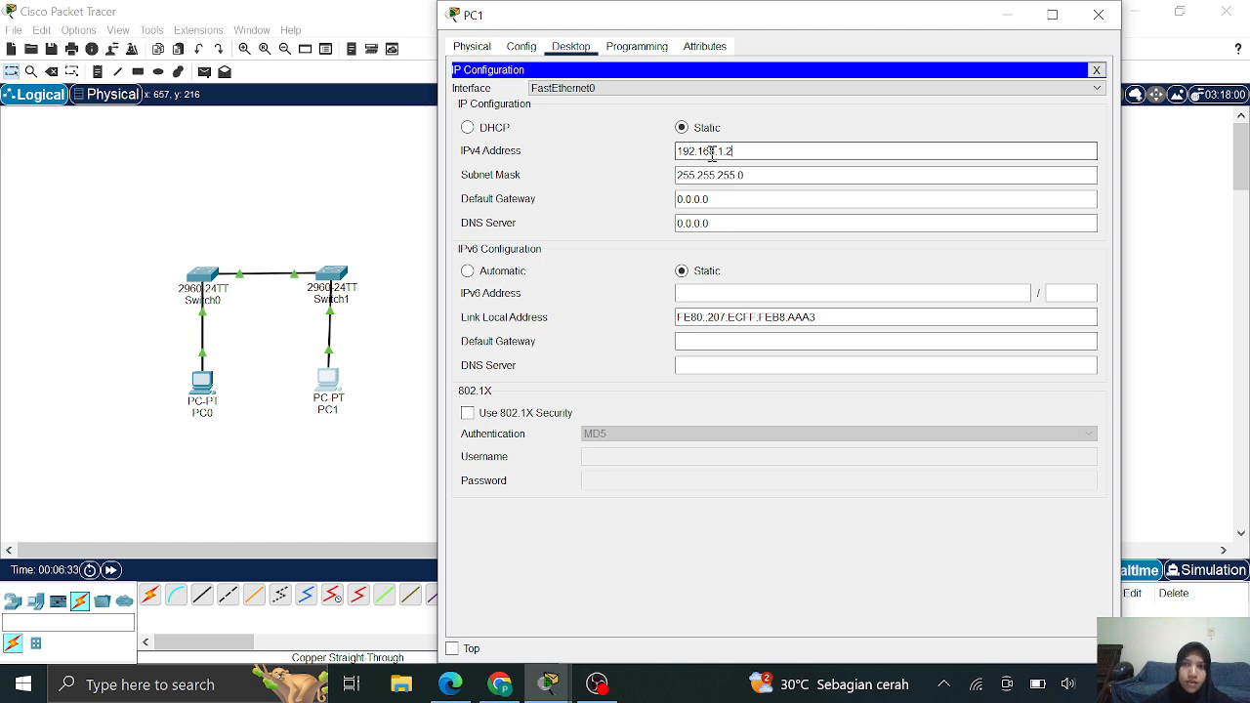
{"action": "left_click", "coordinate": [1098, 15]}
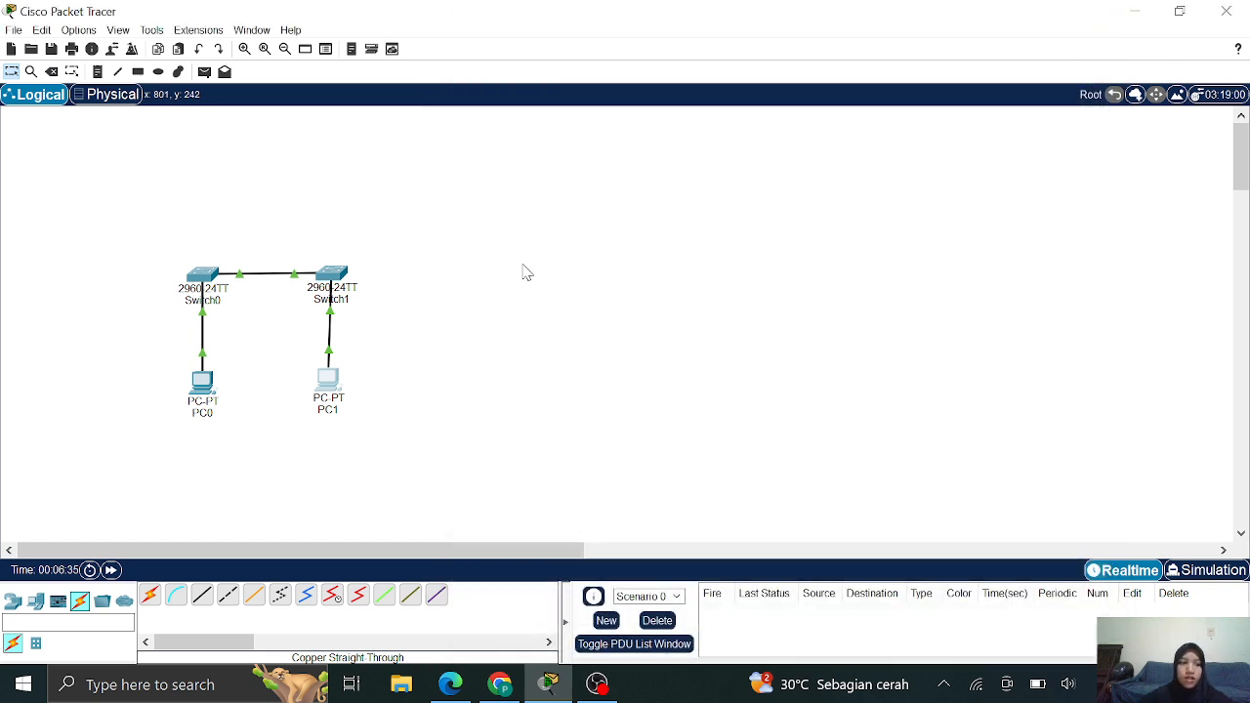
{"action": "left_click", "coordinate": [496, 685]}
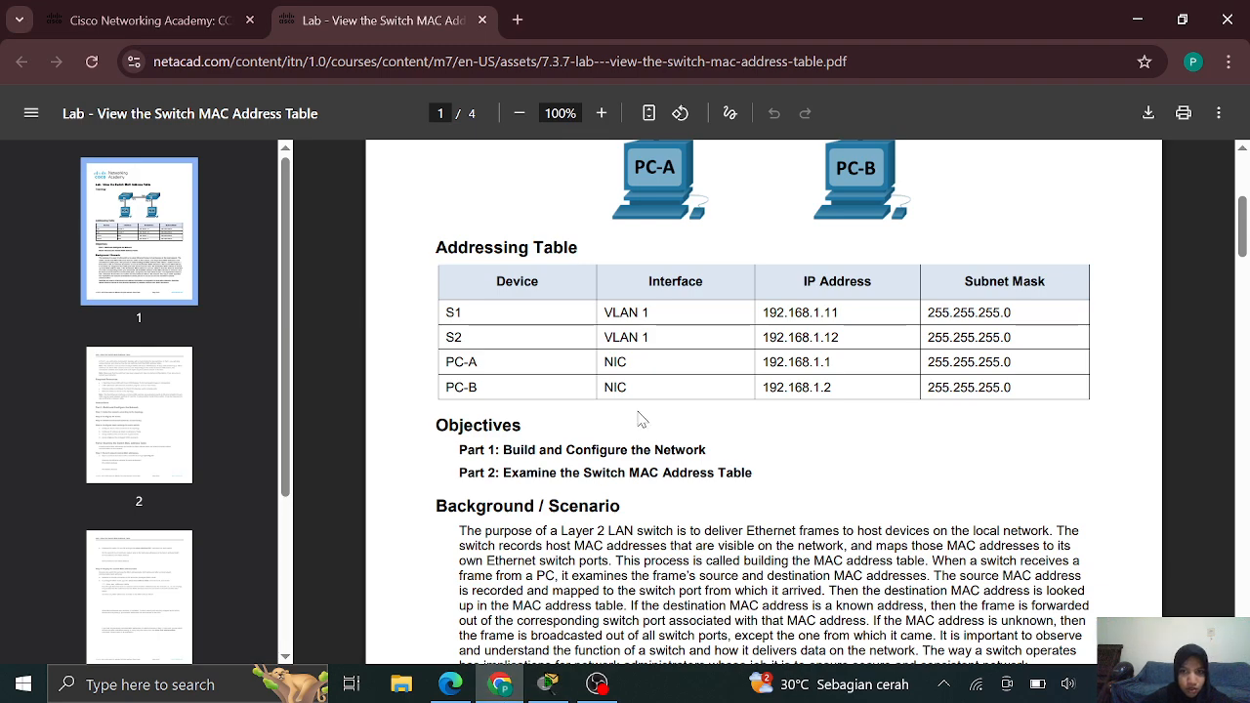
Scroll the PDF to page 2's Part 1 Instructions, then go back to Packet Tracer
{"action": "scroll", "coordinate": [641, 418], "scroll_direction": "down", "scroll_amount": 10}
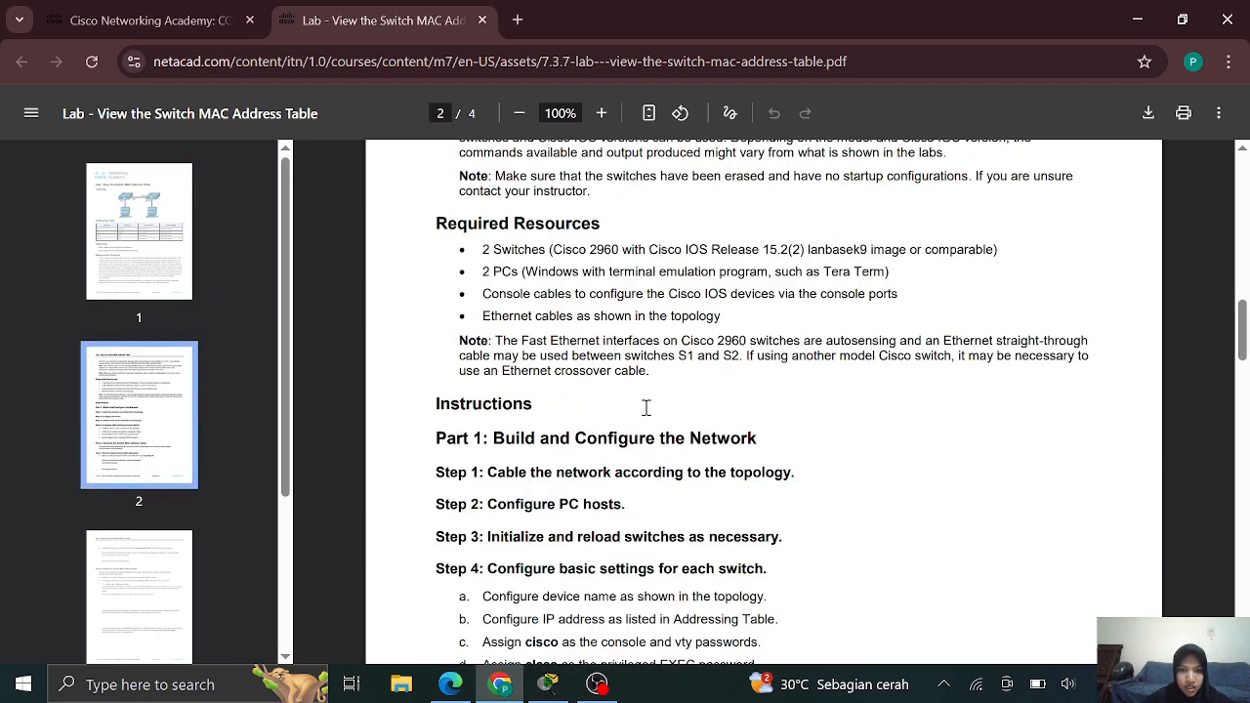
{"action": "scroll", "coordinate": [646, 407], "scroll_direction": "down", "scroll_amount": 2}
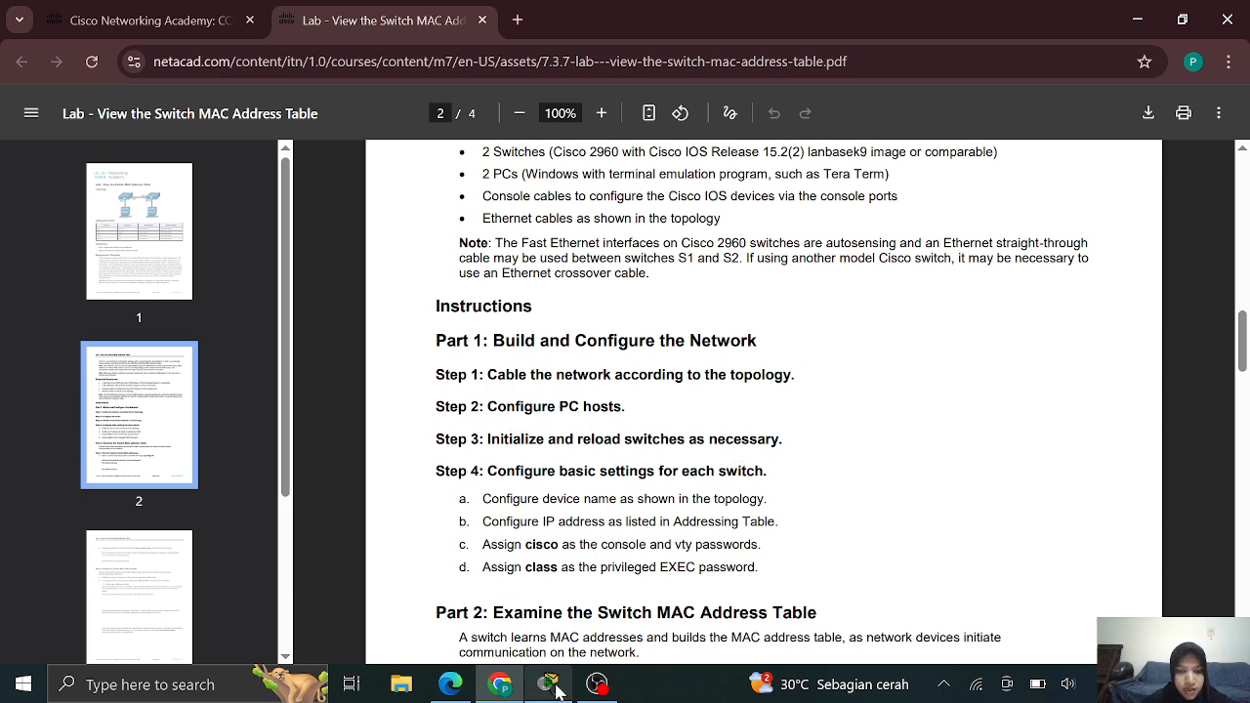
{"action": "mouse_move", "coordinate": [548, 684]}
{"action": "left_click", "coordinate": [532, 616]}
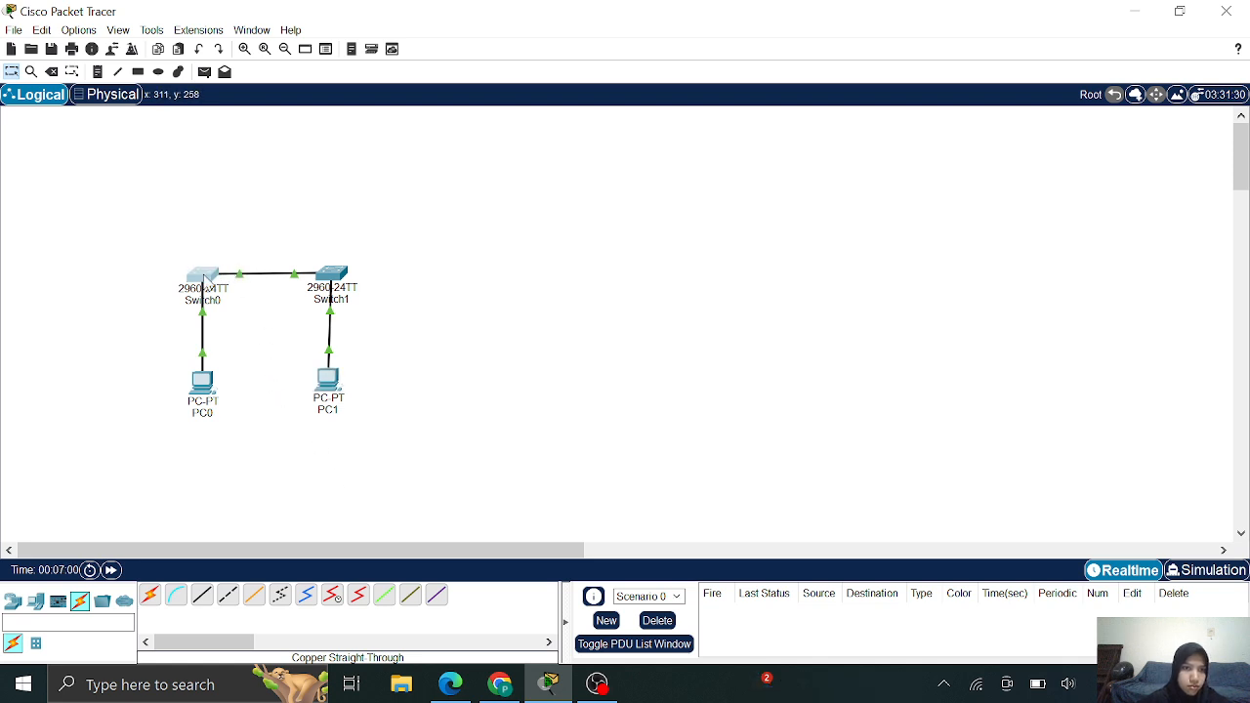
In Switch0's CLI, enter privileged mode and erase the startup-config
{"action": "left_click", "coordinate": [207, 281]}
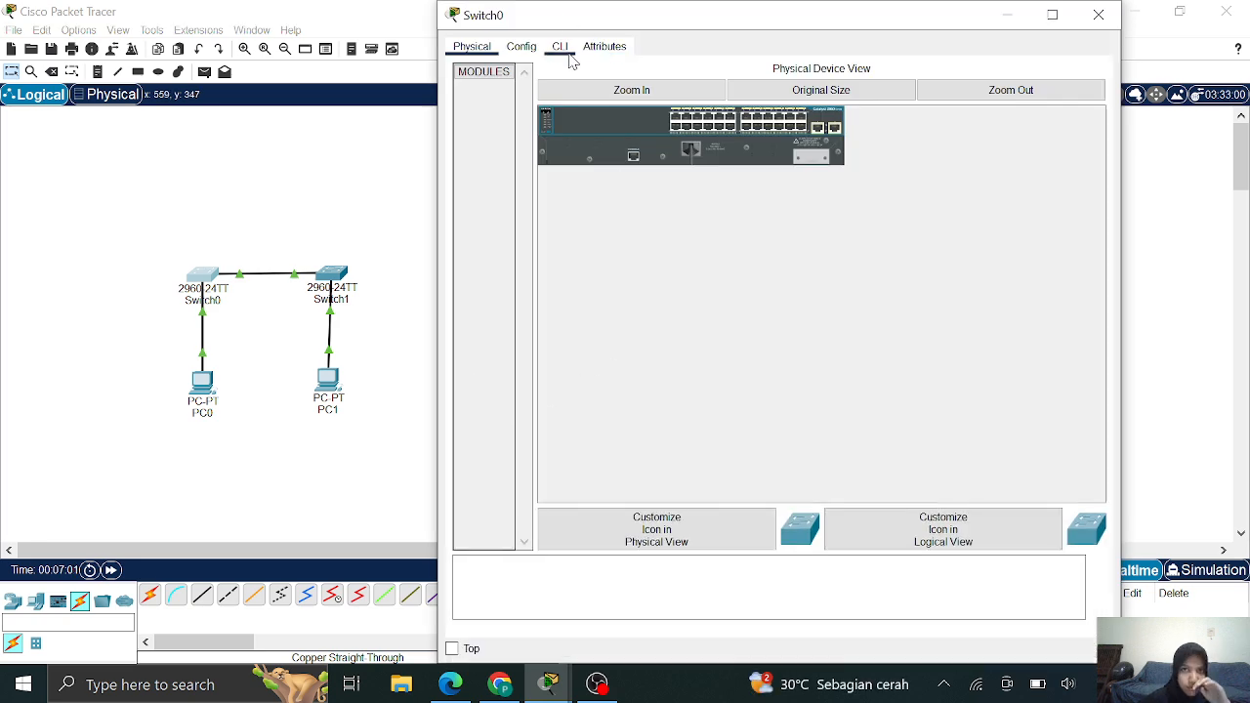
{"action": "left_click", "coordinate": [569, 56]}
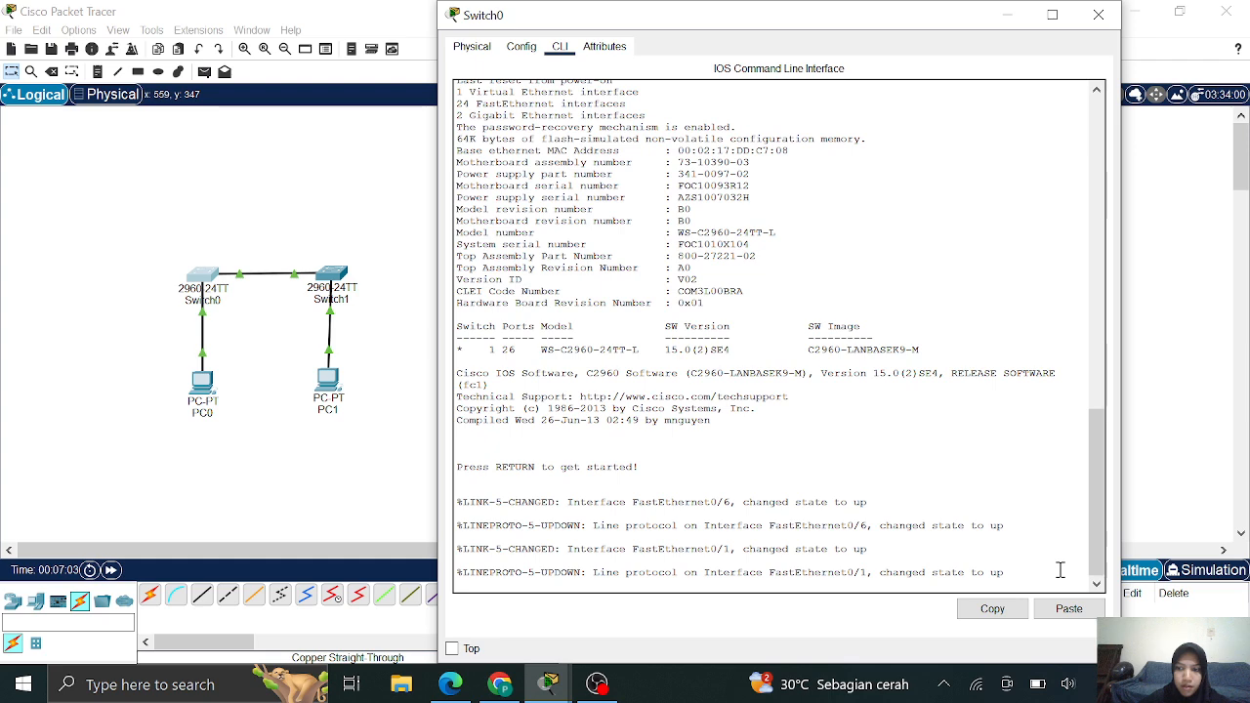
{"action": "key", "text": "Return"}
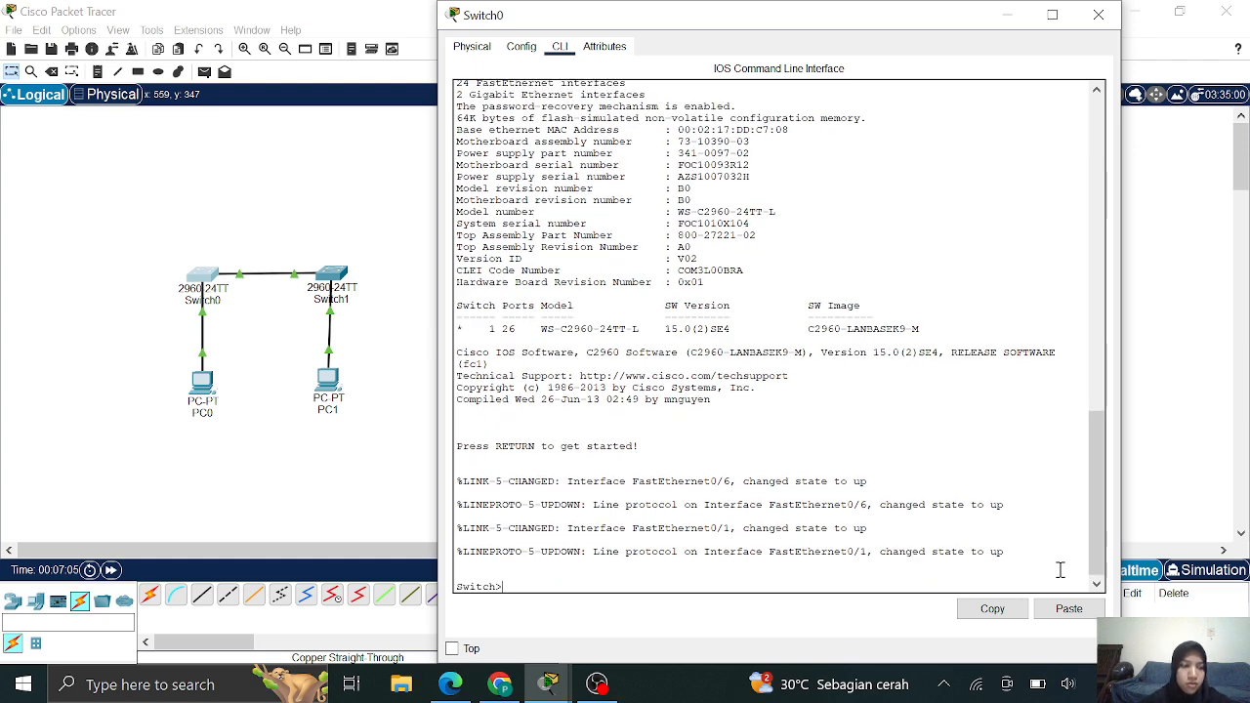
{"action": "type", "text": "enable"}
{"action": "key", "text": "Return"}
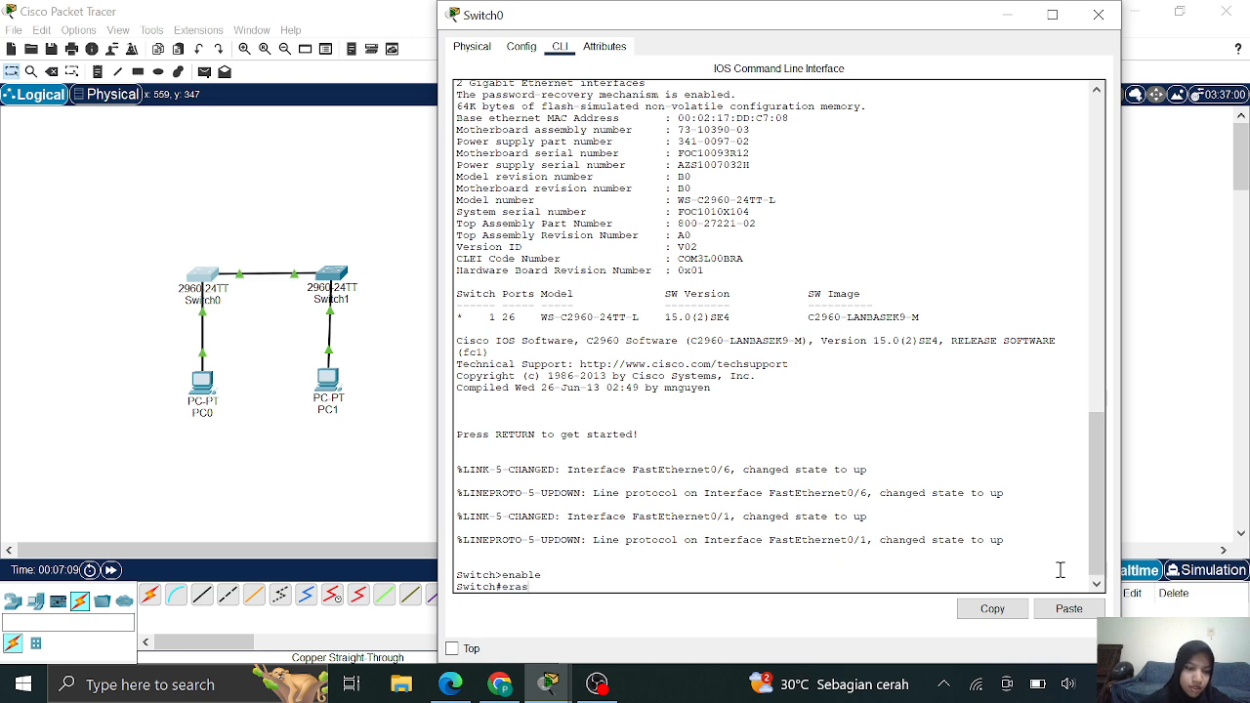
{"action": "type", "text": "erase star"}
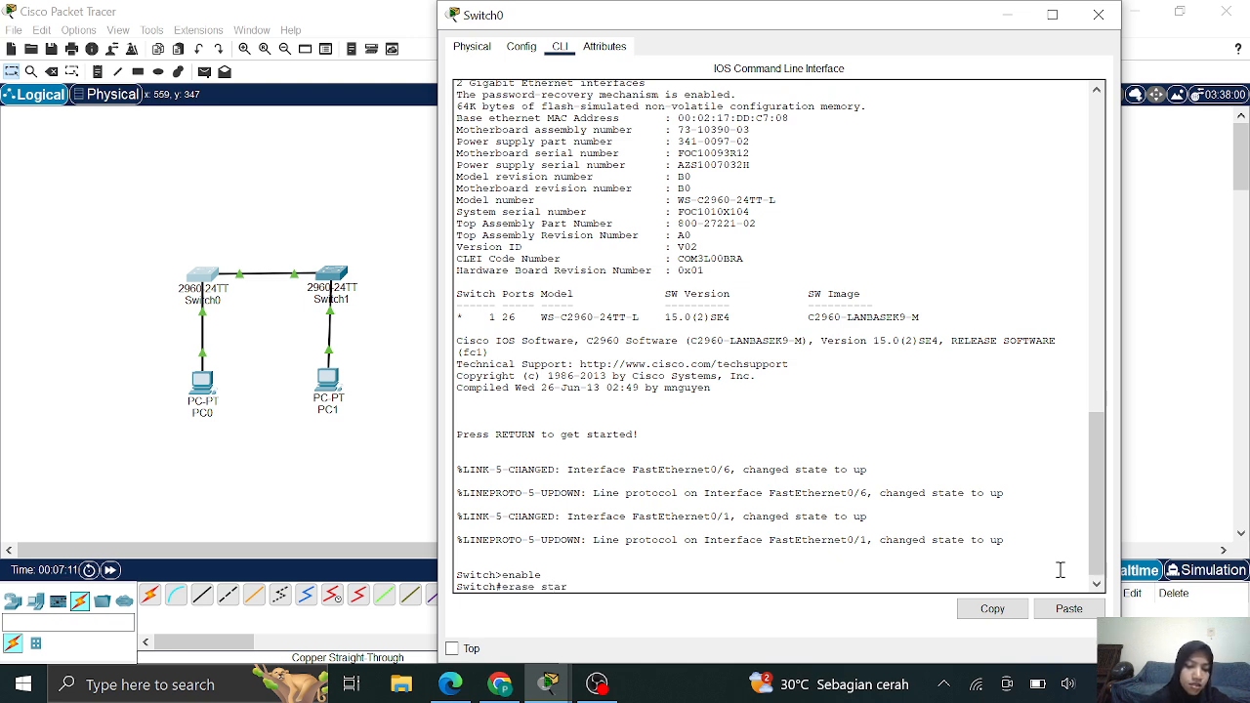
{"action": "type", "text": "tup-config"}
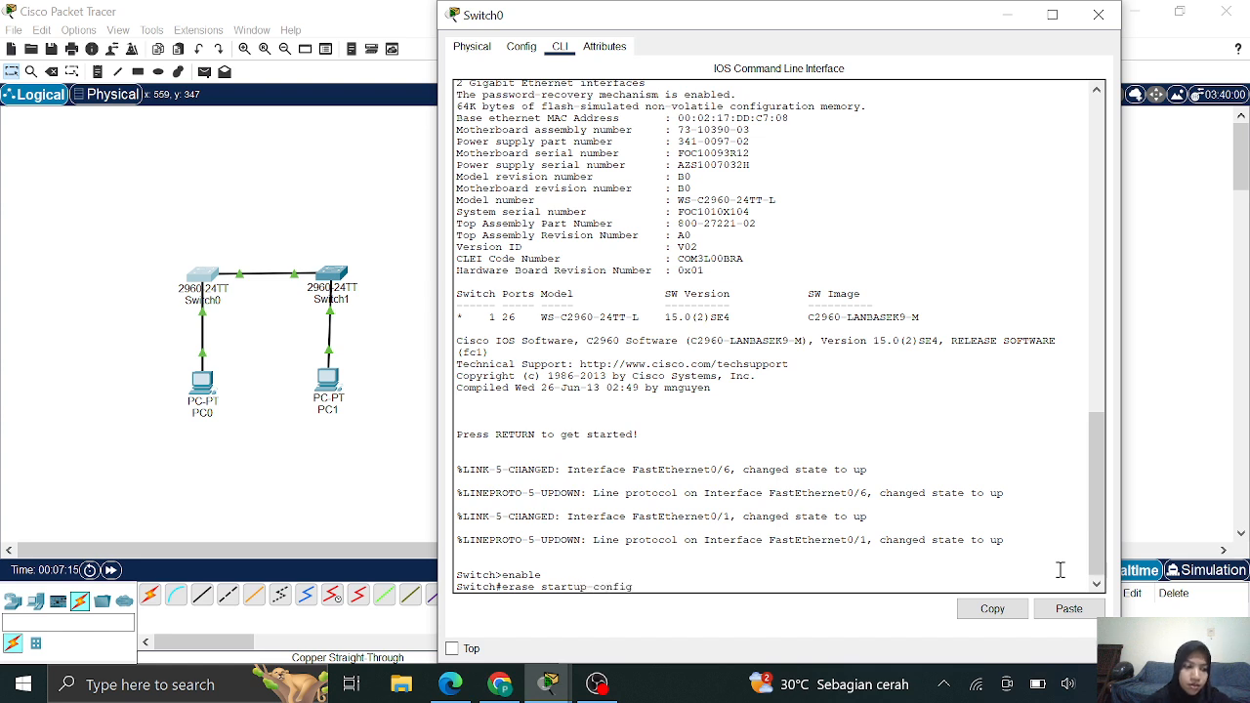
{"action": "key", "text": "Return"}
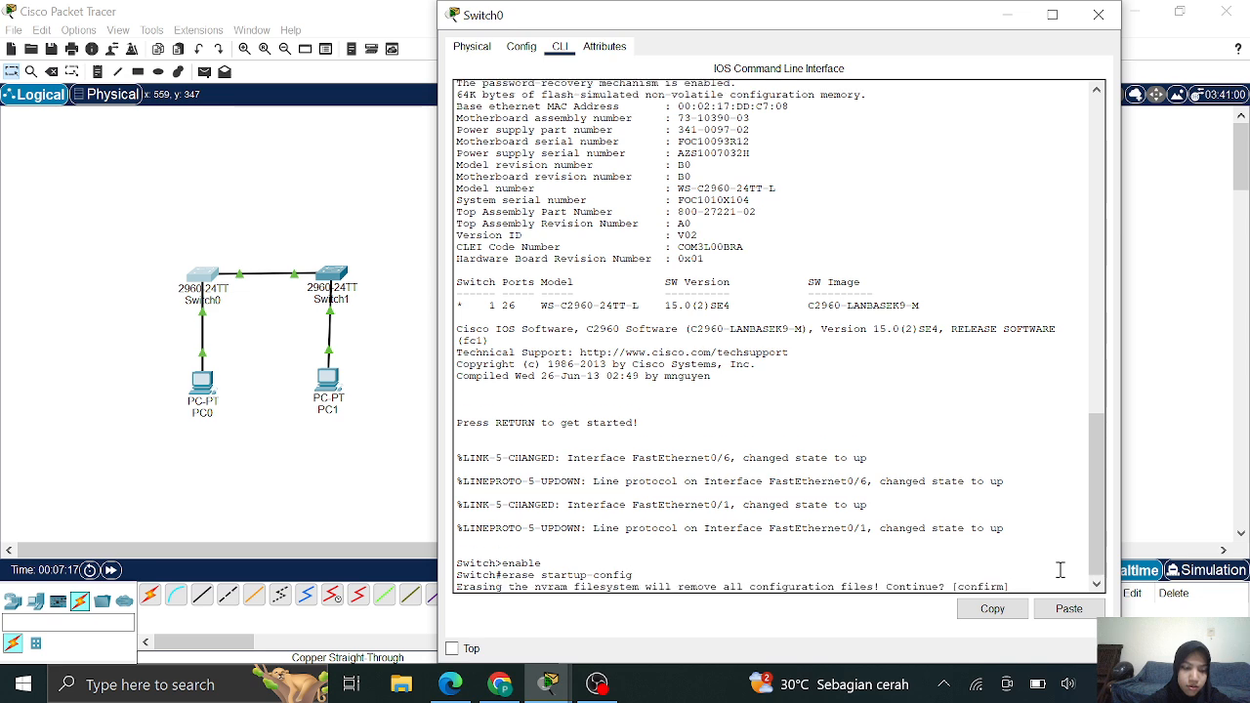
{"action": "key", "text": "d"}
Delete vlan.dat, reload Switch0, and close its console window
{"action": "type", "text": "elete "}
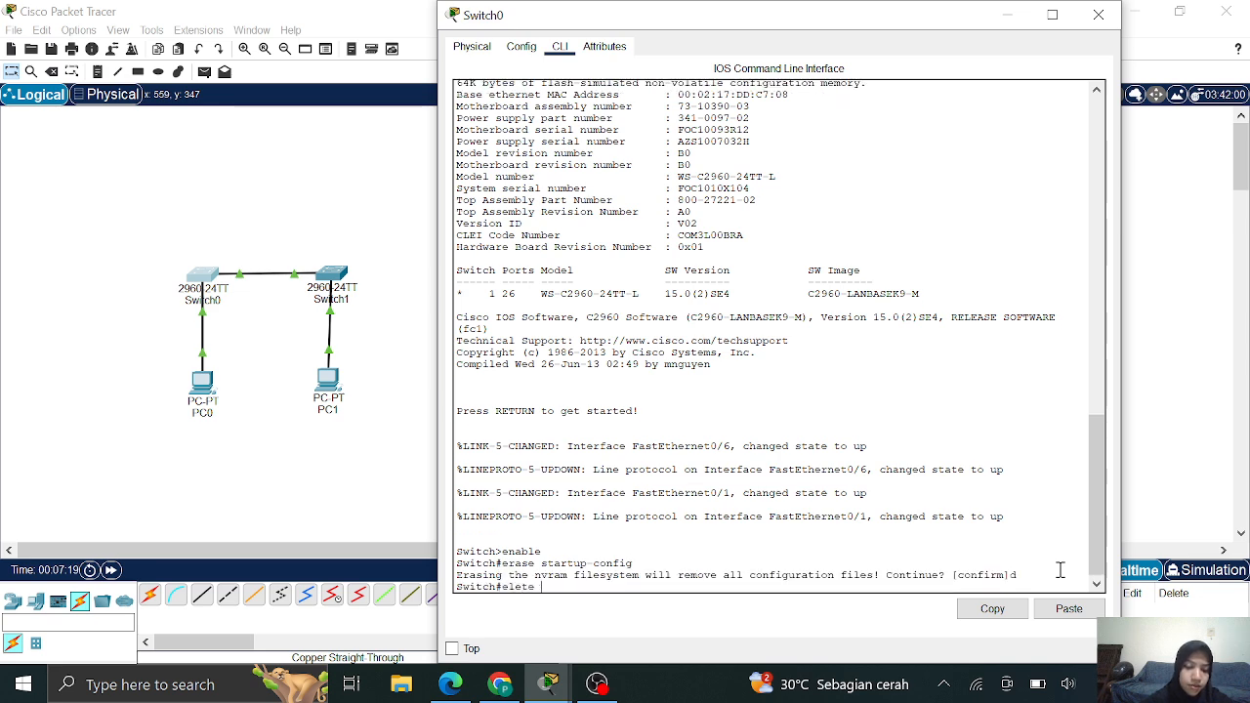
{"action": "type", "text": "vlan.d"}
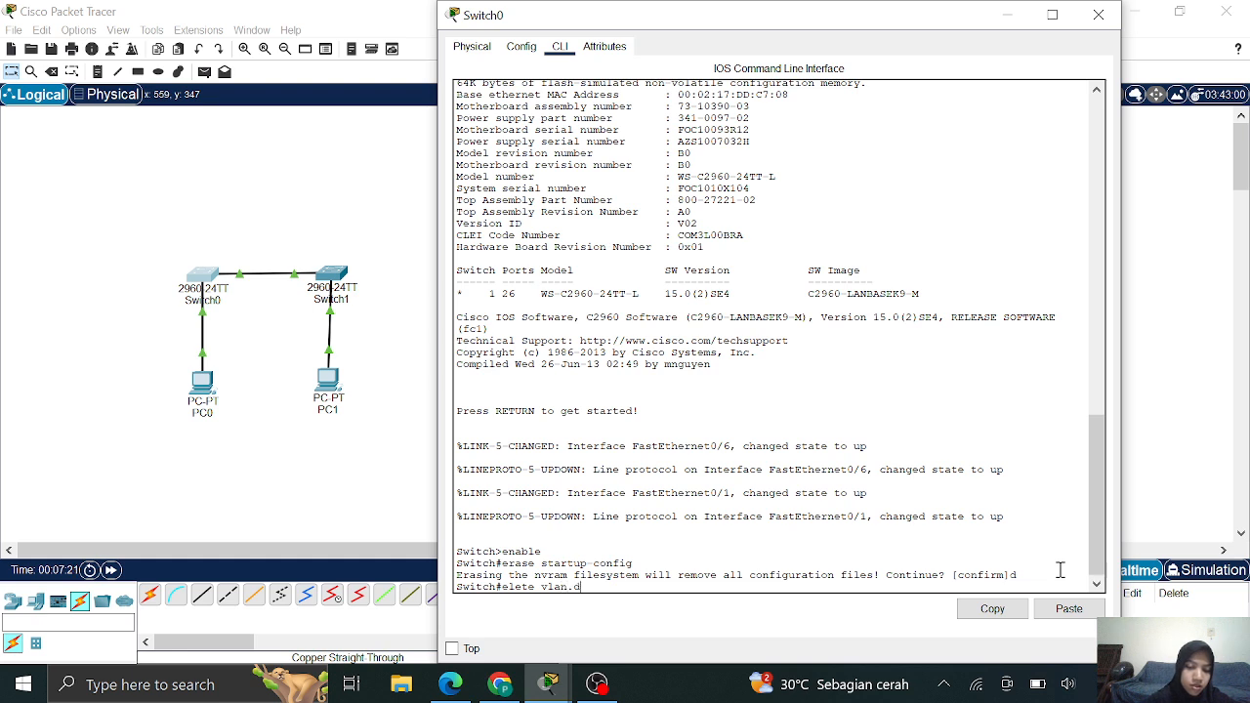
{"action": "type", "text": "at"}
{"action": "key", "text": "Return"}
{"action": "key", "text": "Return"}
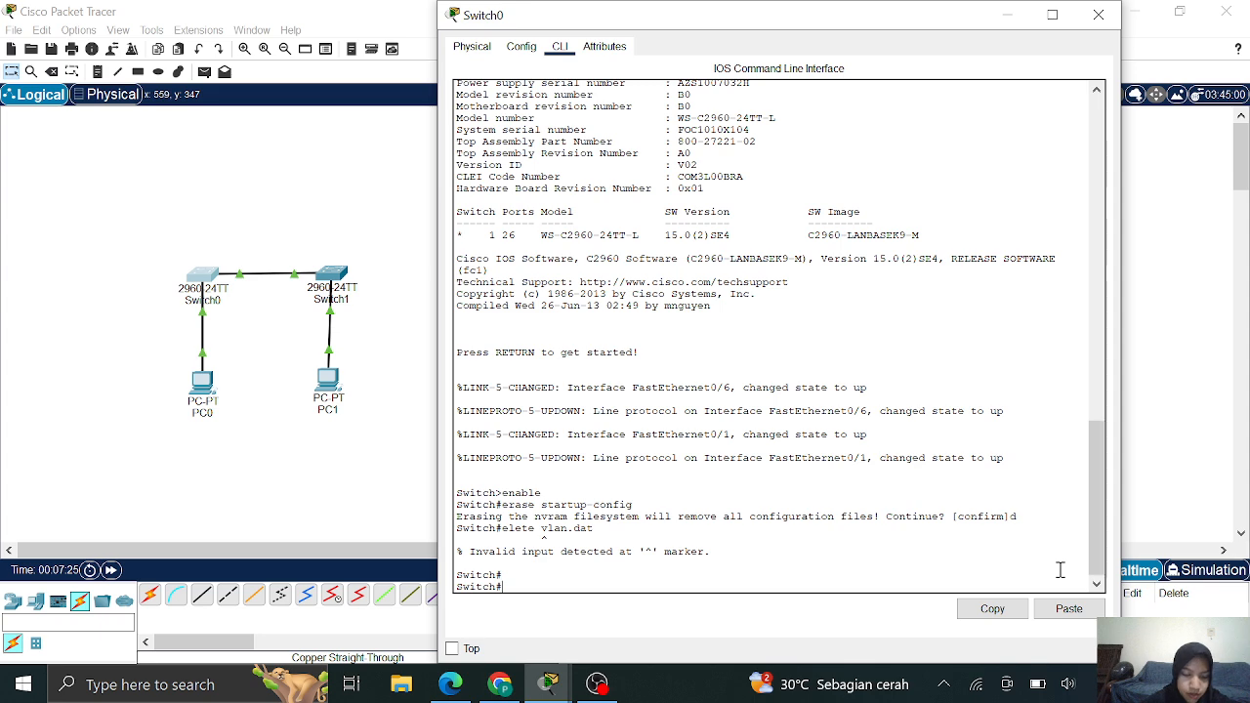
{"action": "key", "text": "Up"}
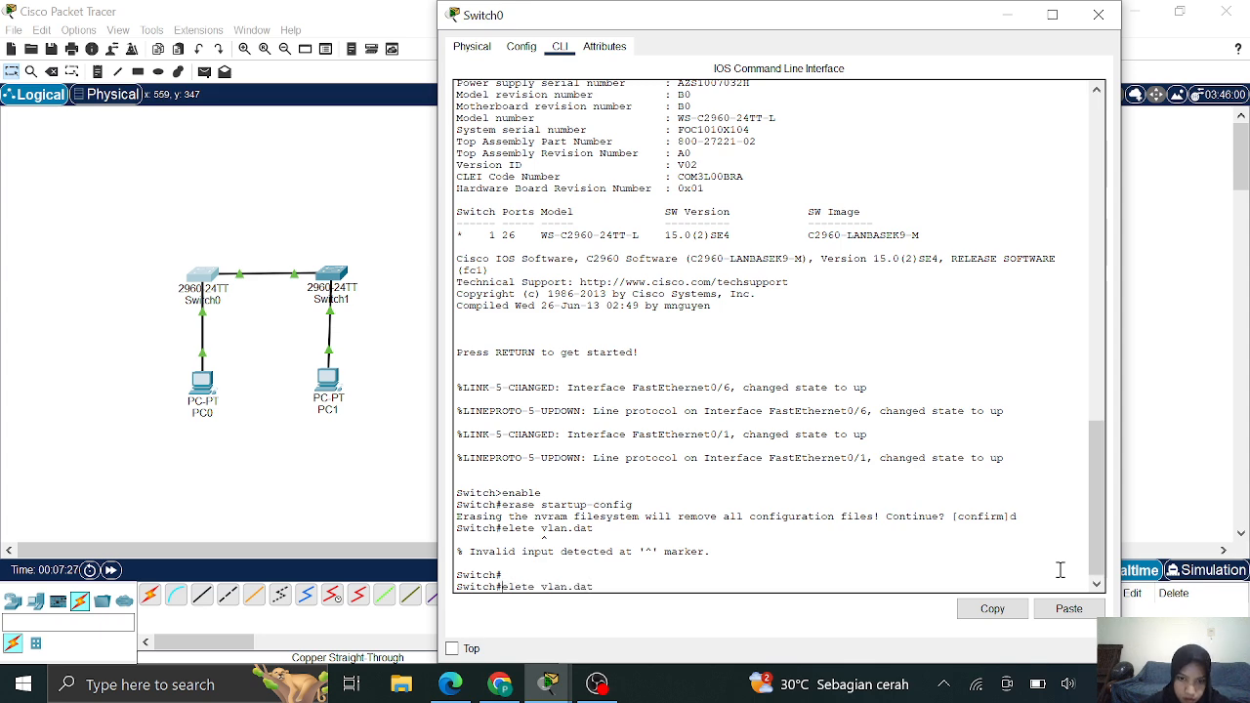
{"action": "type", "text": "d"}
{"action": "key", "text": "Return"}
{"action": "key", "text": "Return"}
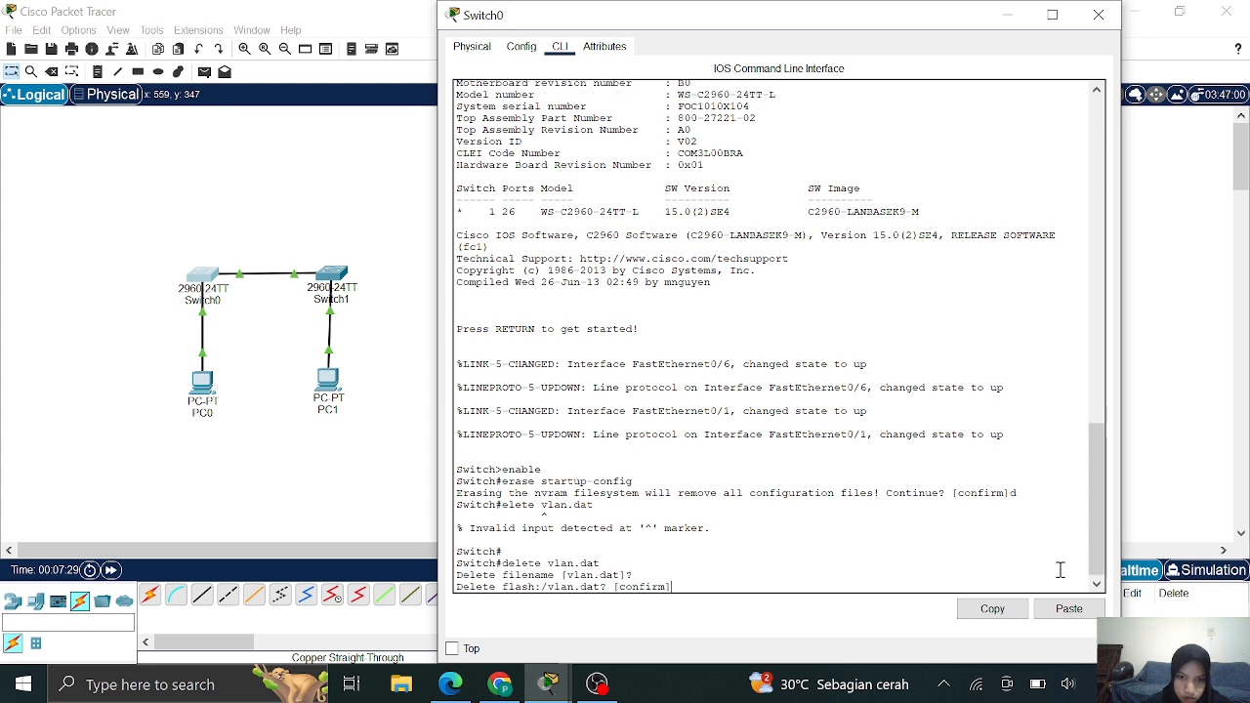
{"action": "key", "text": "Return"}
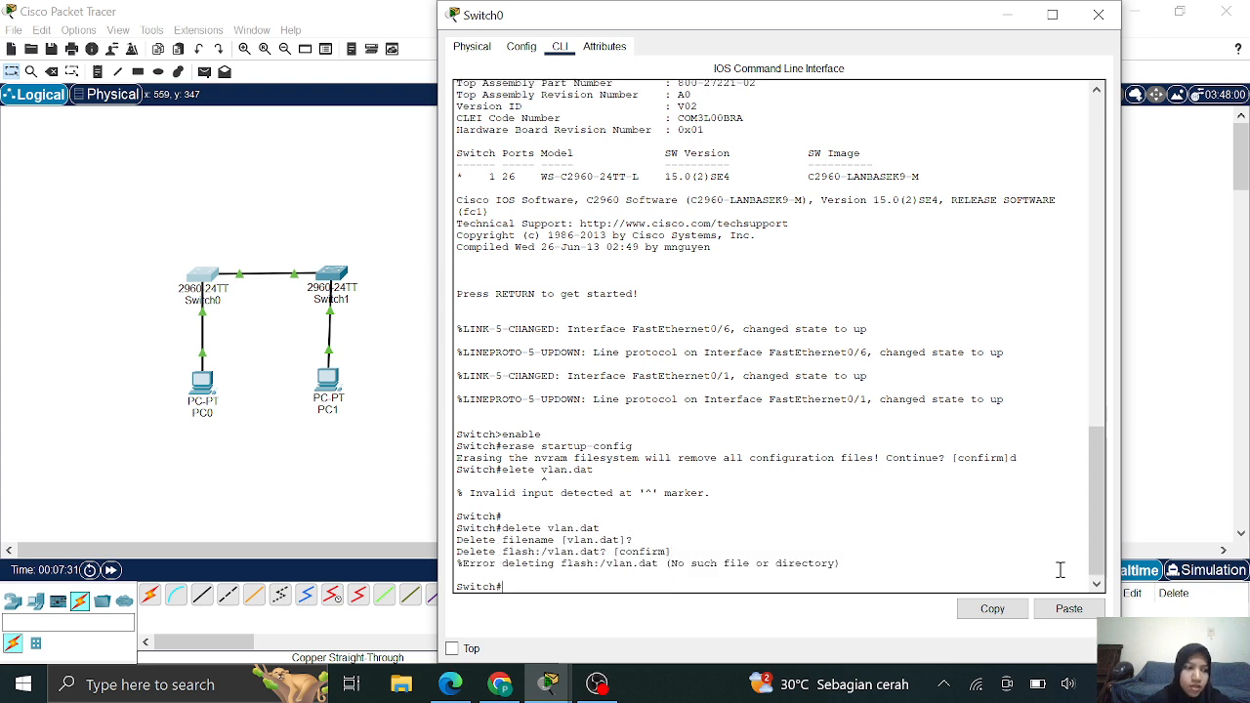
{"action": "type", "text": "reload"}
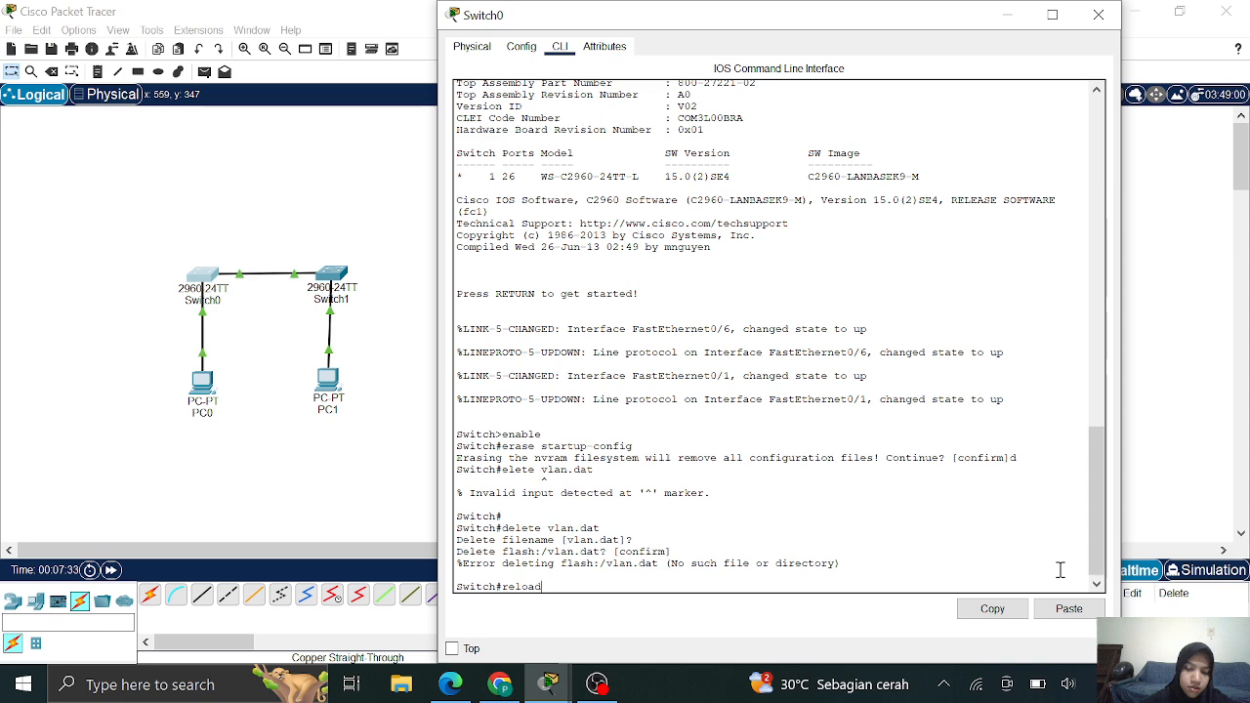
{"action": "key", "text": "Return"}
{"action": "key", "text": "Return"}
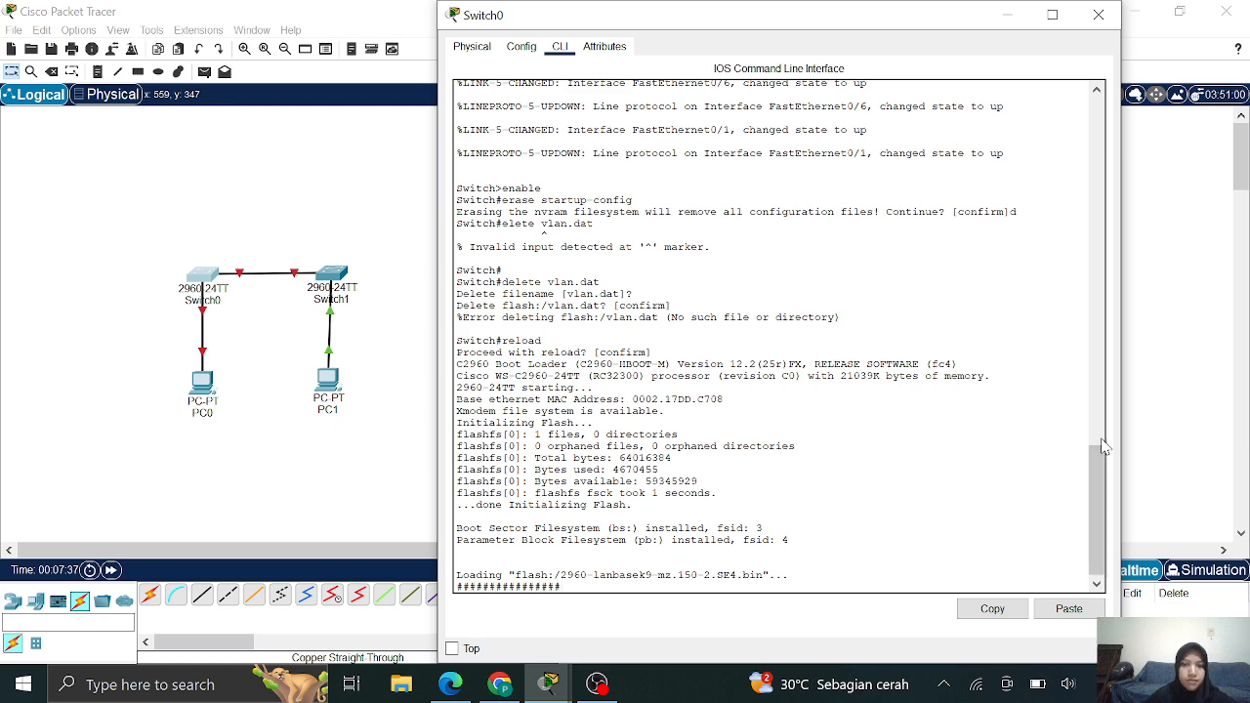
{"action": "left_click", "coordinate": [1098, 16]}
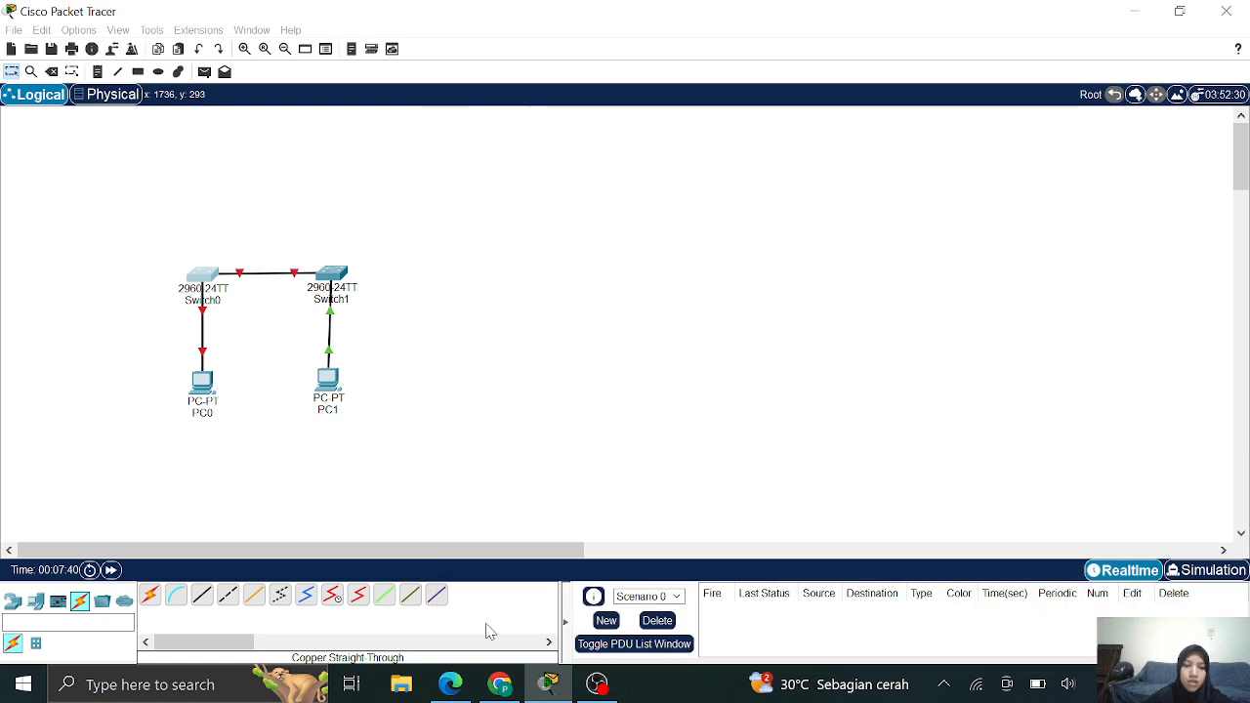
Review the lab PDF's Step 4 hostname, IP address and password instructions, then open Switch0 in Packet Tracer
{"action": "left_click", "coordinate": [498, 689]}
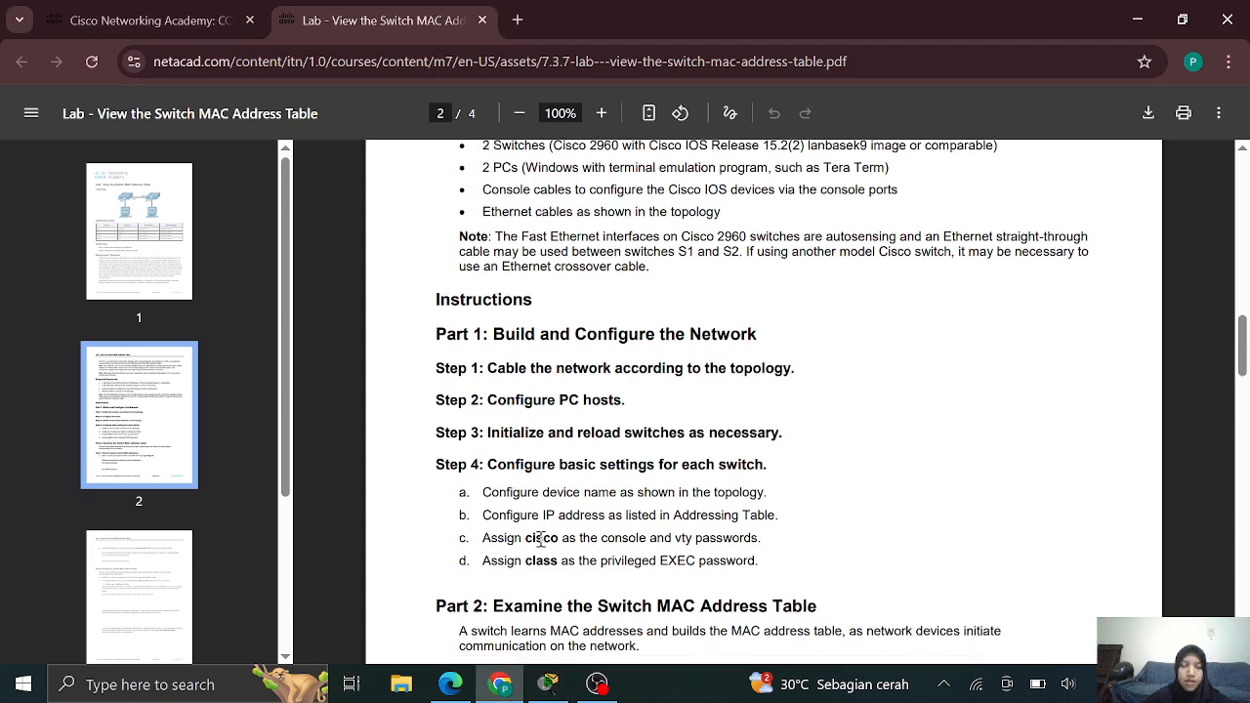
{"action": "scroll", "coordinate": [540, 540], "scroll_direction": "down", "scroll_amount": 1}
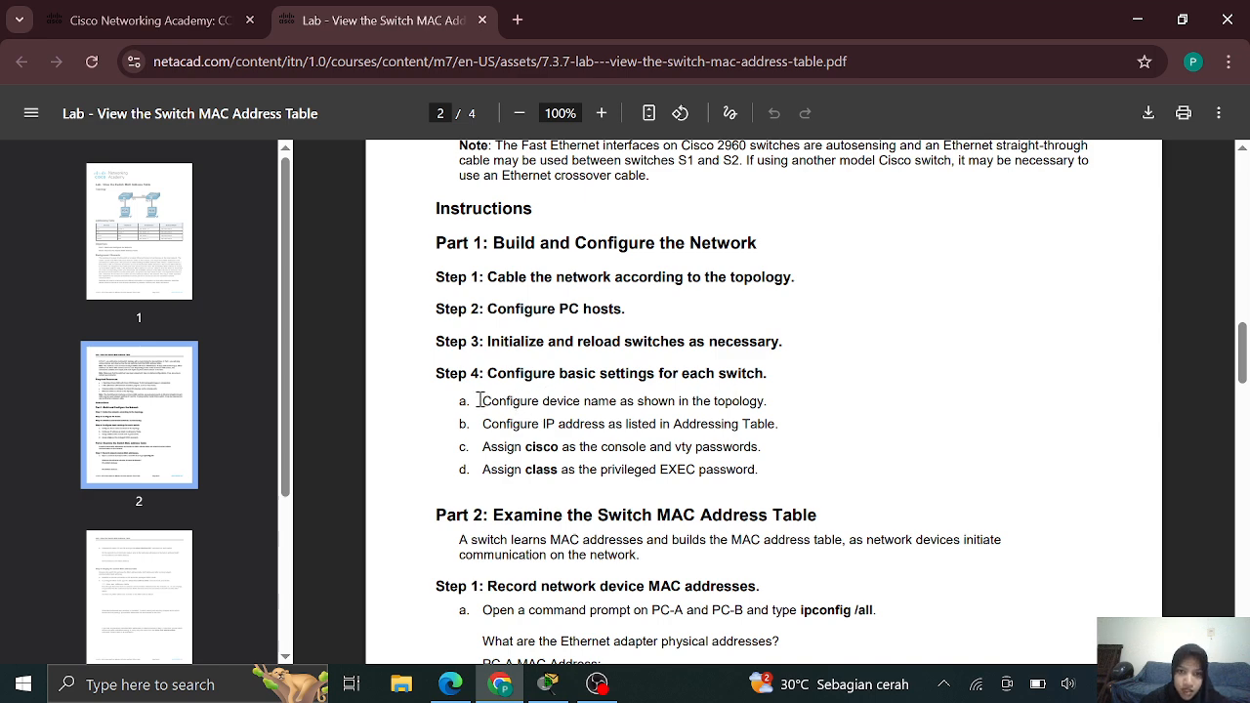
{"action": "left_click_drag", "start_coordinate": [479, 401], "coordinate": [777, 403]}
{"action": "left_click_drag", "start_coordinate": [483, 426], "coordinate": [818, 433]}
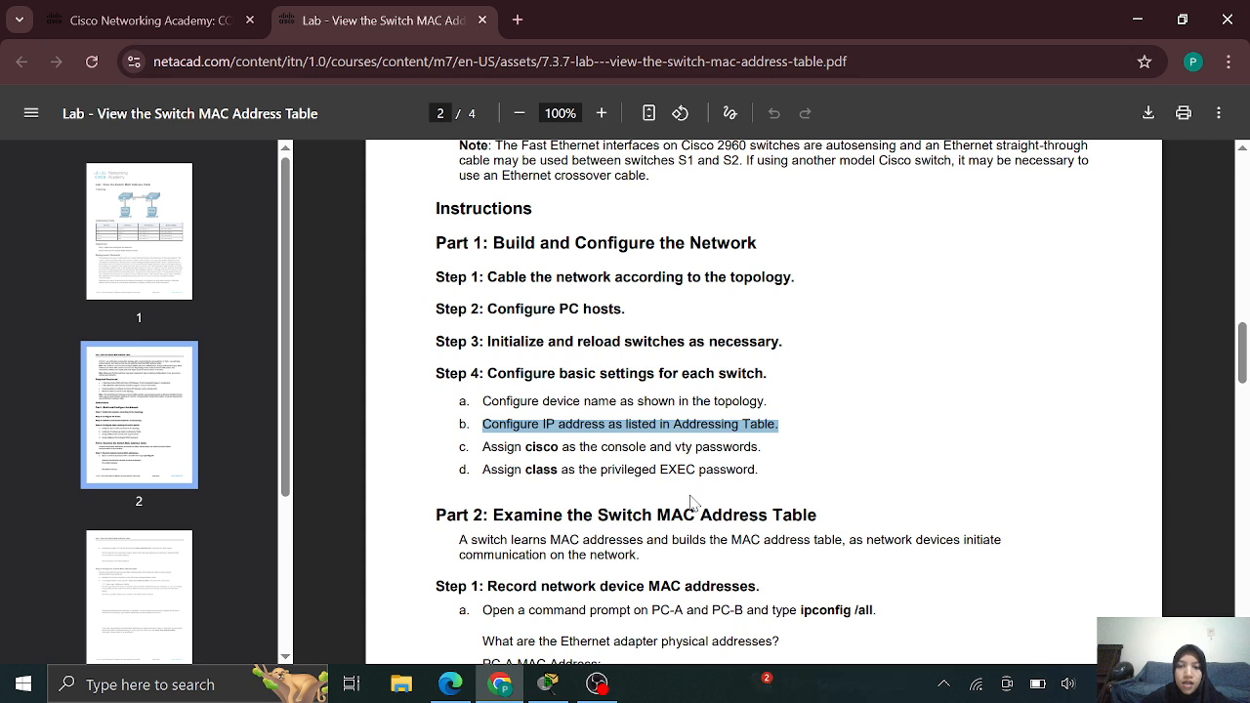
{"action": "left_click", "coordinate": [462, 444]}
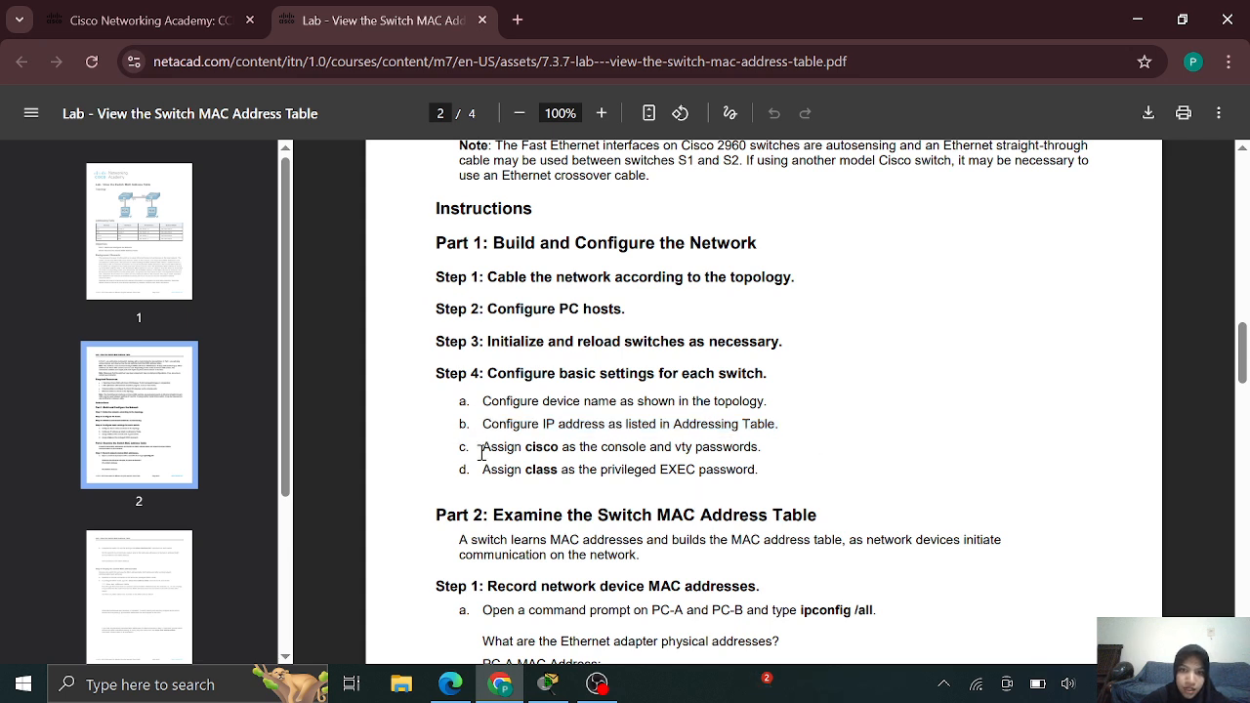
{"action": "left_click_drag", "start_coordinate": [480, 453], "coordinate": [698, 451]}
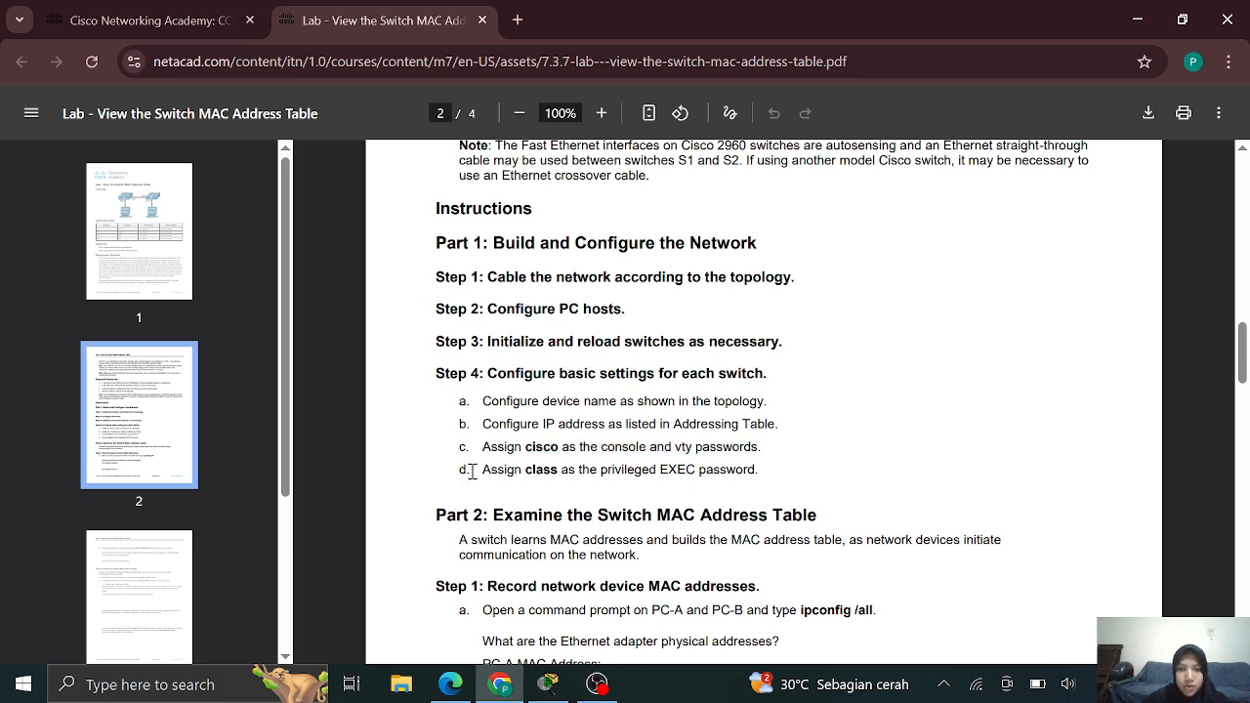
{"action": "left_click_drag", "start_coordinate": [484, 469], "coordinate": [730, 476]}
{"action": "left_click", "coordinate": [735, 482]}
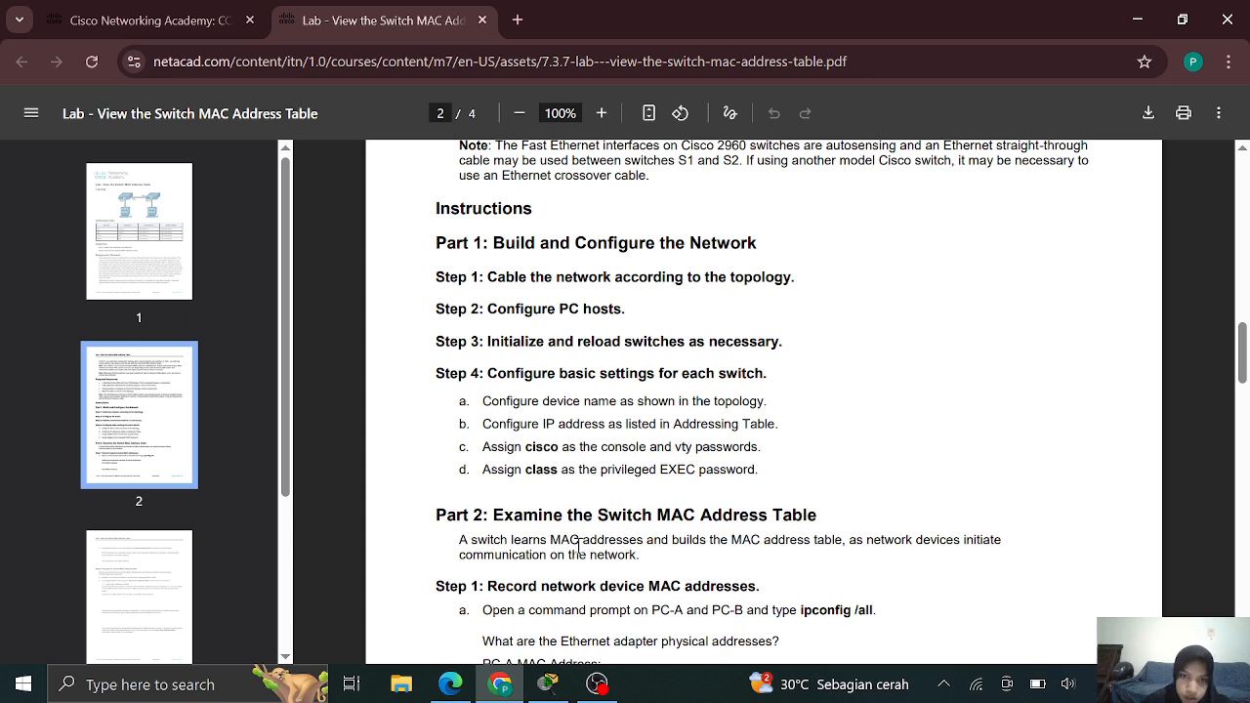
{"action": "left_click", "coordinate": [548, 696]}
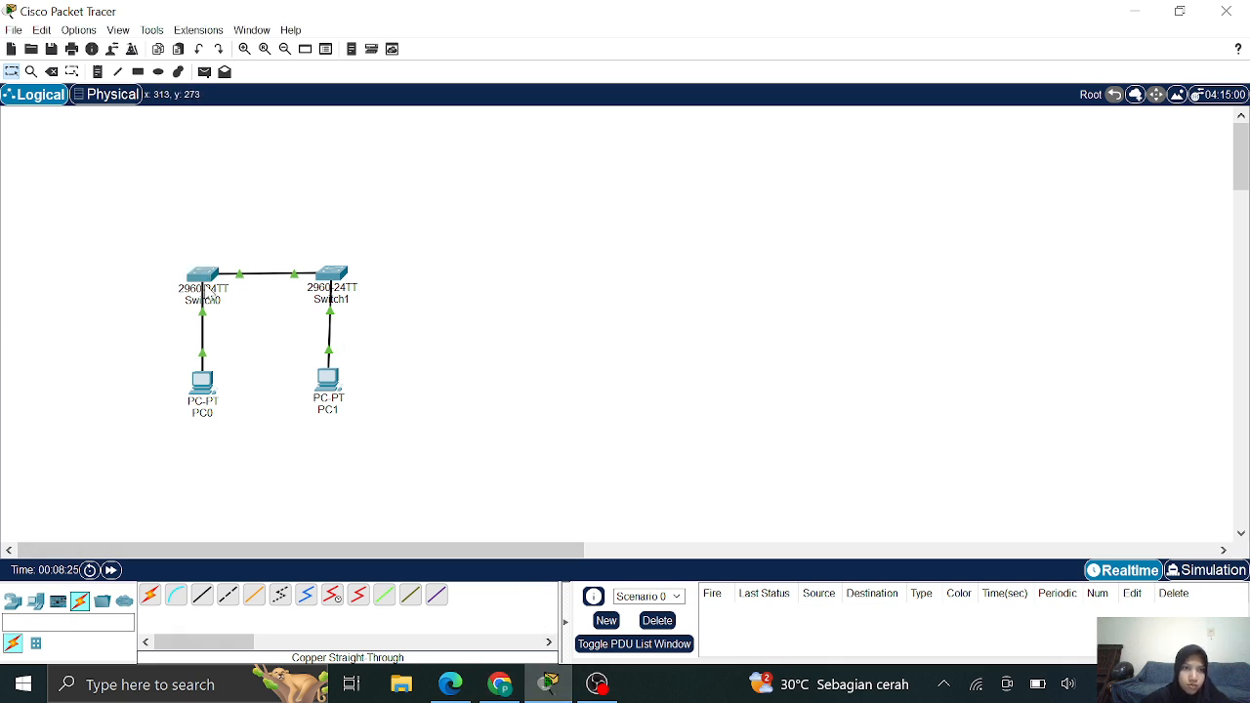
{"action": "left_click", "coordinate": [205, 280]}
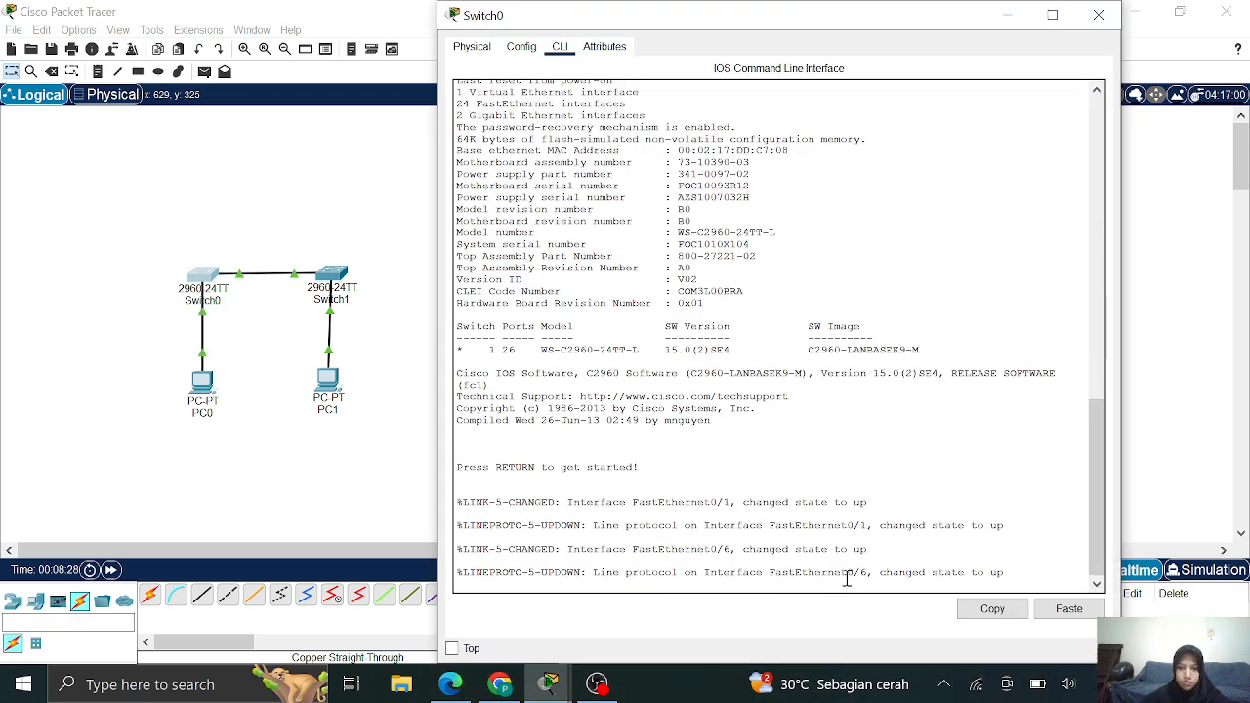
Enter global configuration mode and set the switch hostname to S1
{"action": "key", "text": "Return"}
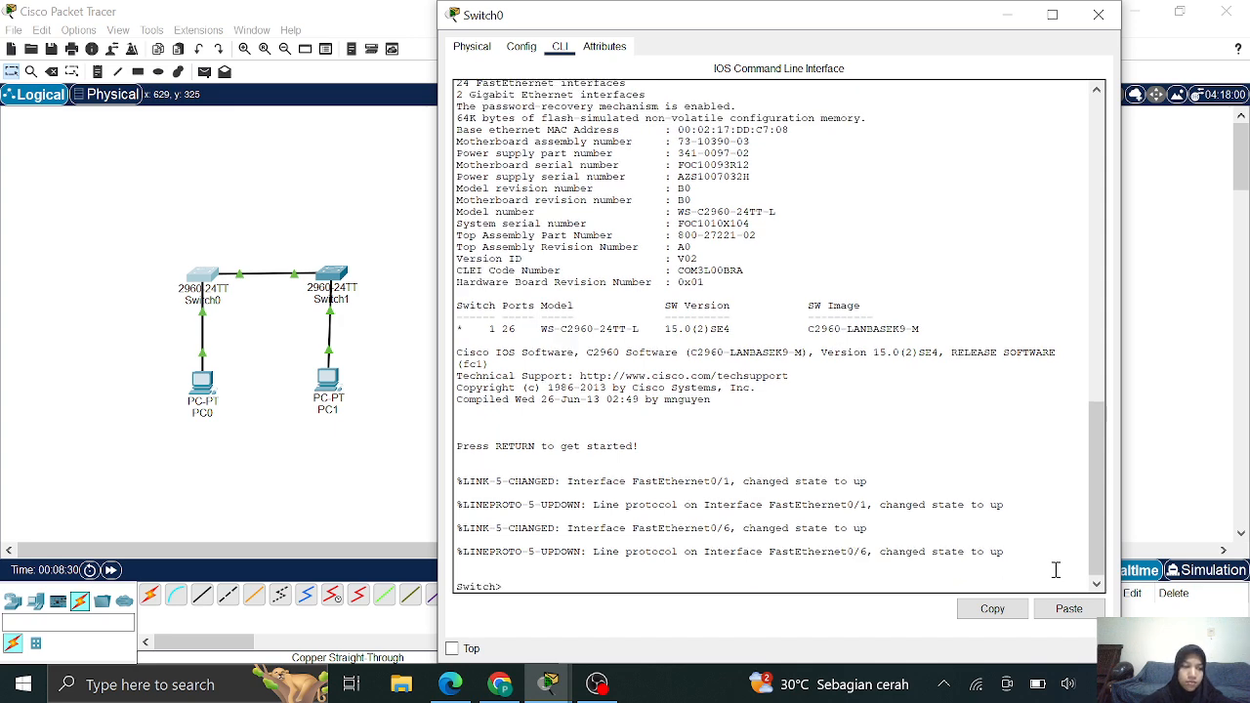
{"action": "type", "text": "enab"}
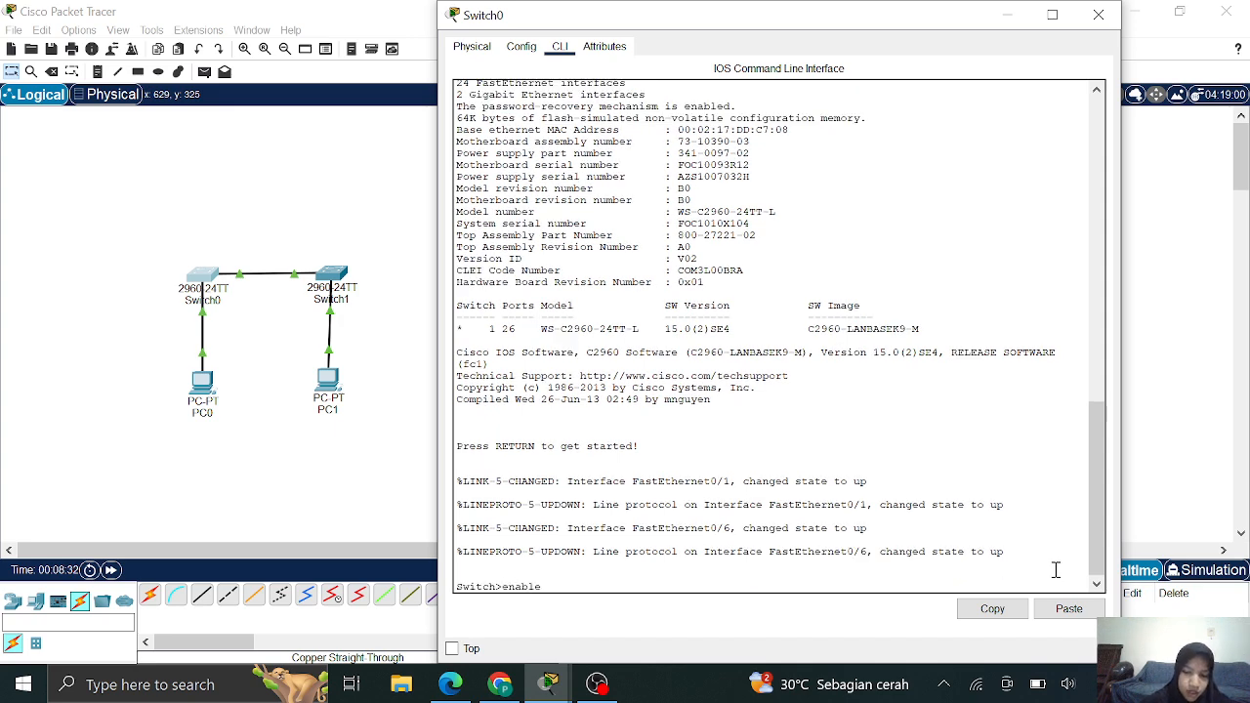
{"action": "type", "text": "le"}
{"action": "key", "text": "Return"}
{"action": "type", "text": "conf"}
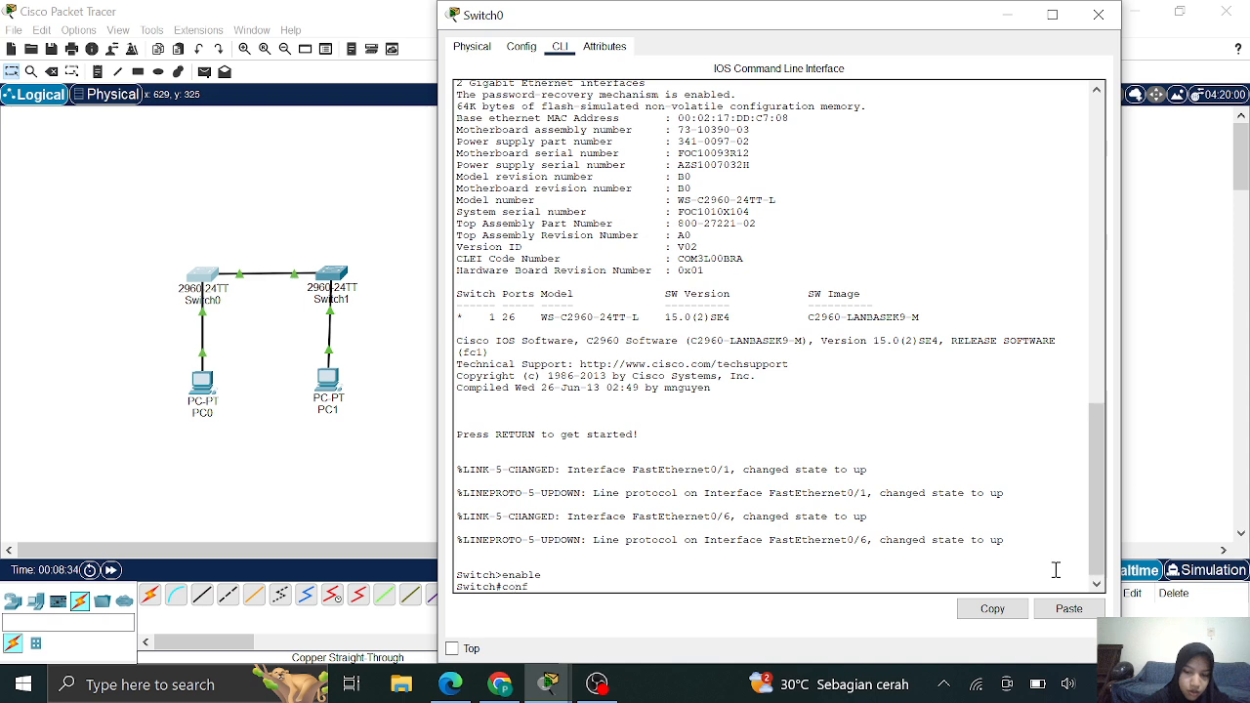
{"action": "type", "text": "igure t"}
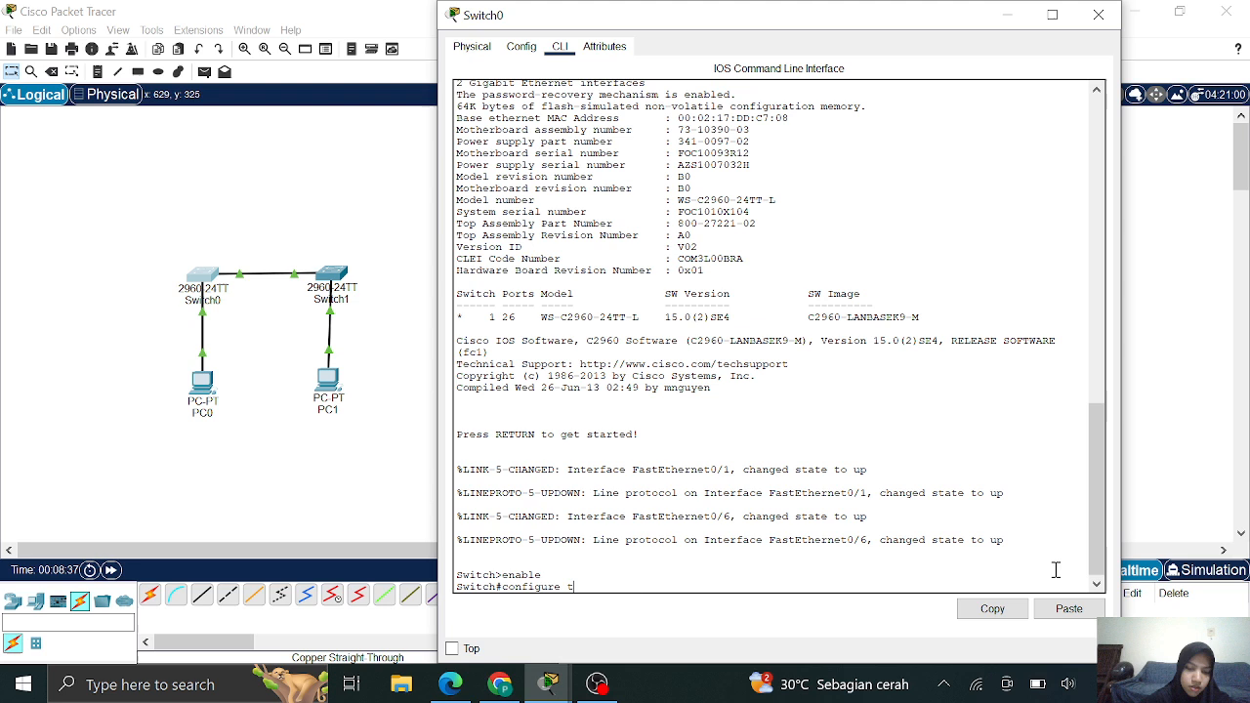
{"action": "key", "text": "Return"}
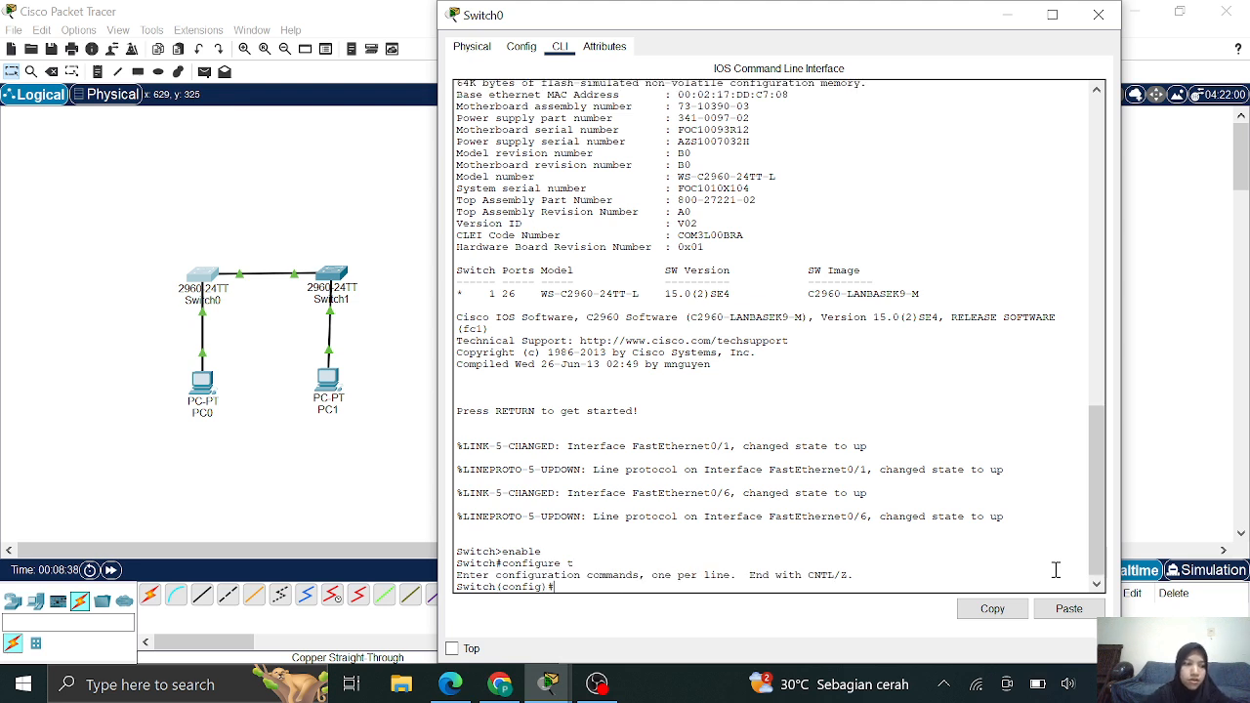
{"action": "type", "text": "hostname "}
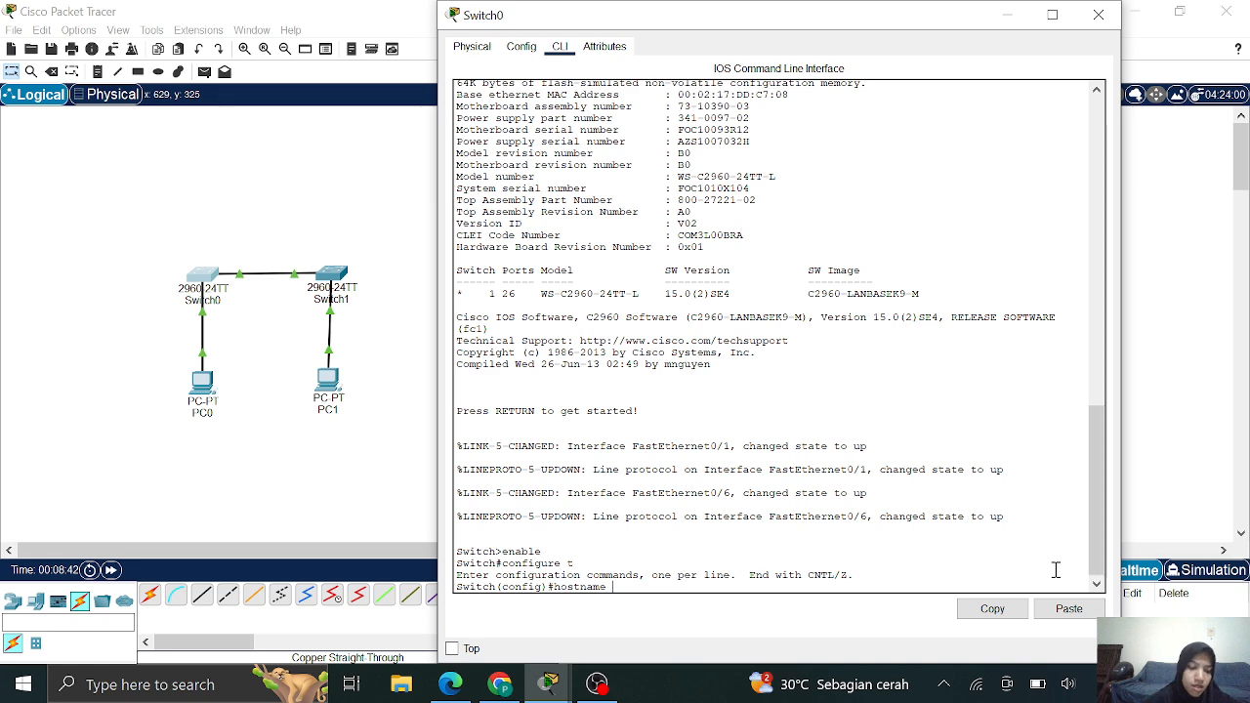
{"action": "type", "text": "S1"}
{"action": "key", "text": "Return"}
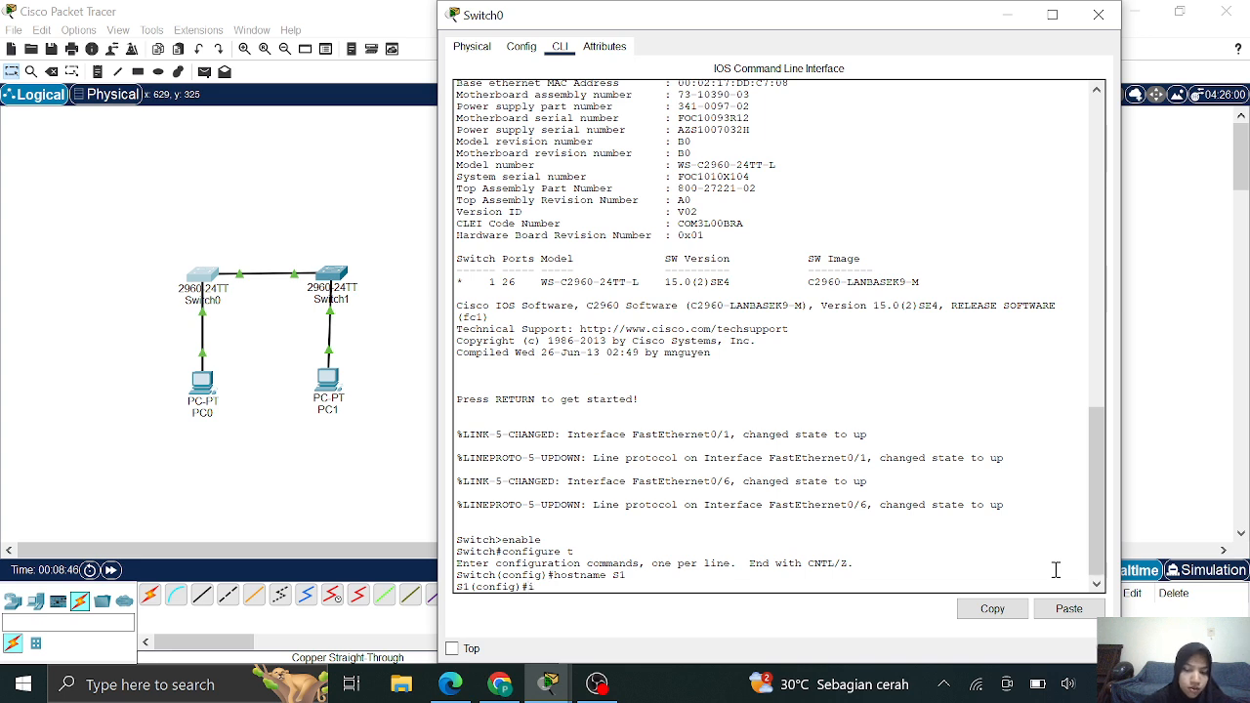
Enter the interface vlan 1 configuration and start an ip address command
{"action": "type", "text": "interface v"}
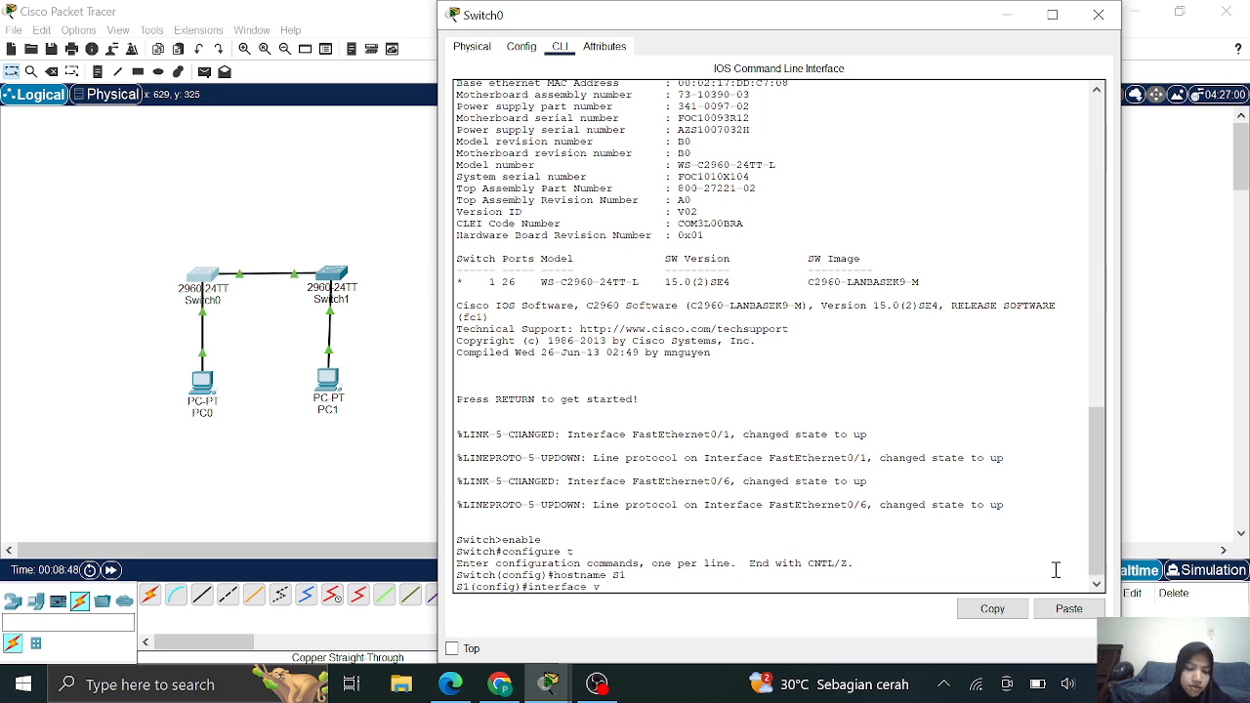
{"action": "type", "text": "lan 1"}
{"action": "key", "text": "Return"}
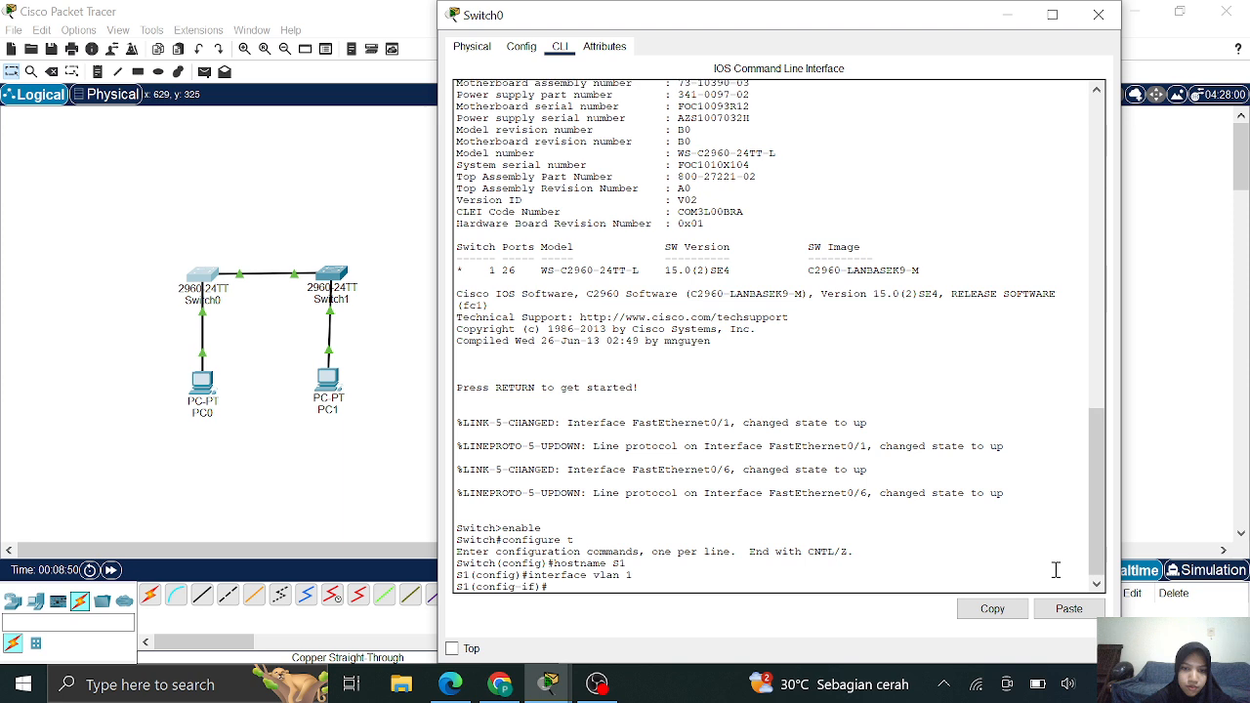
{"action": "type", "text": "ip"}
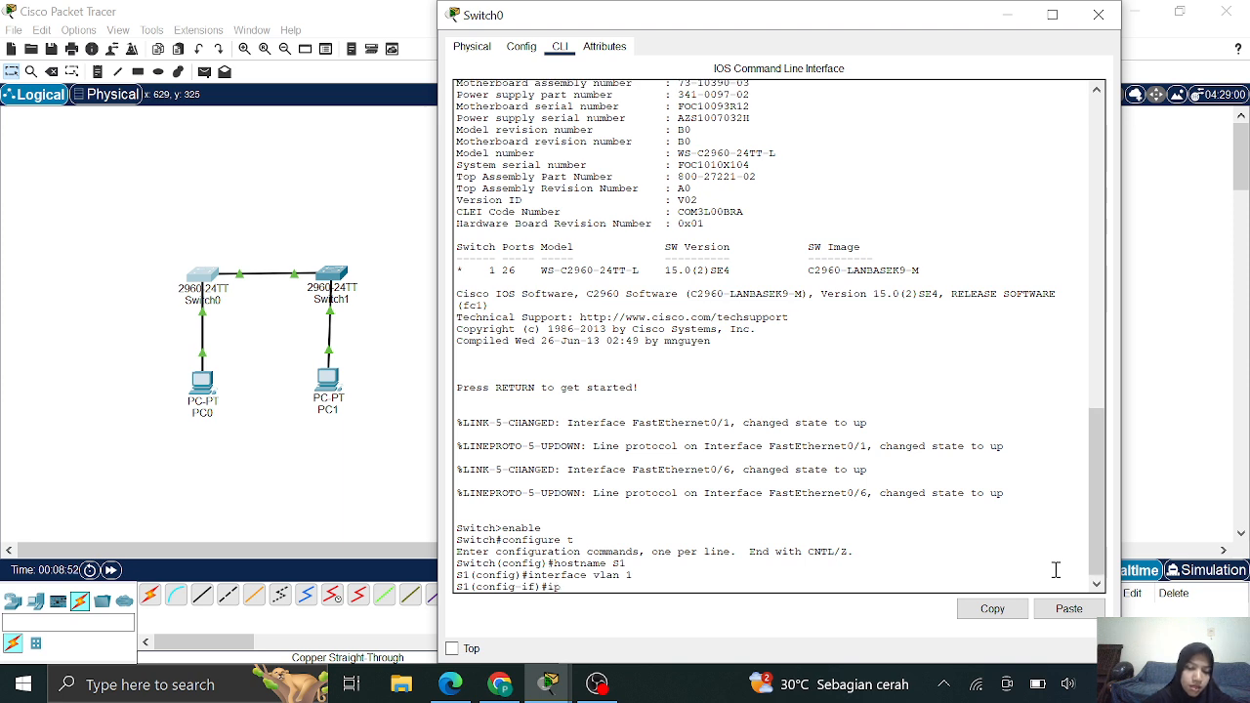
{"action": "type", "text": " address"}
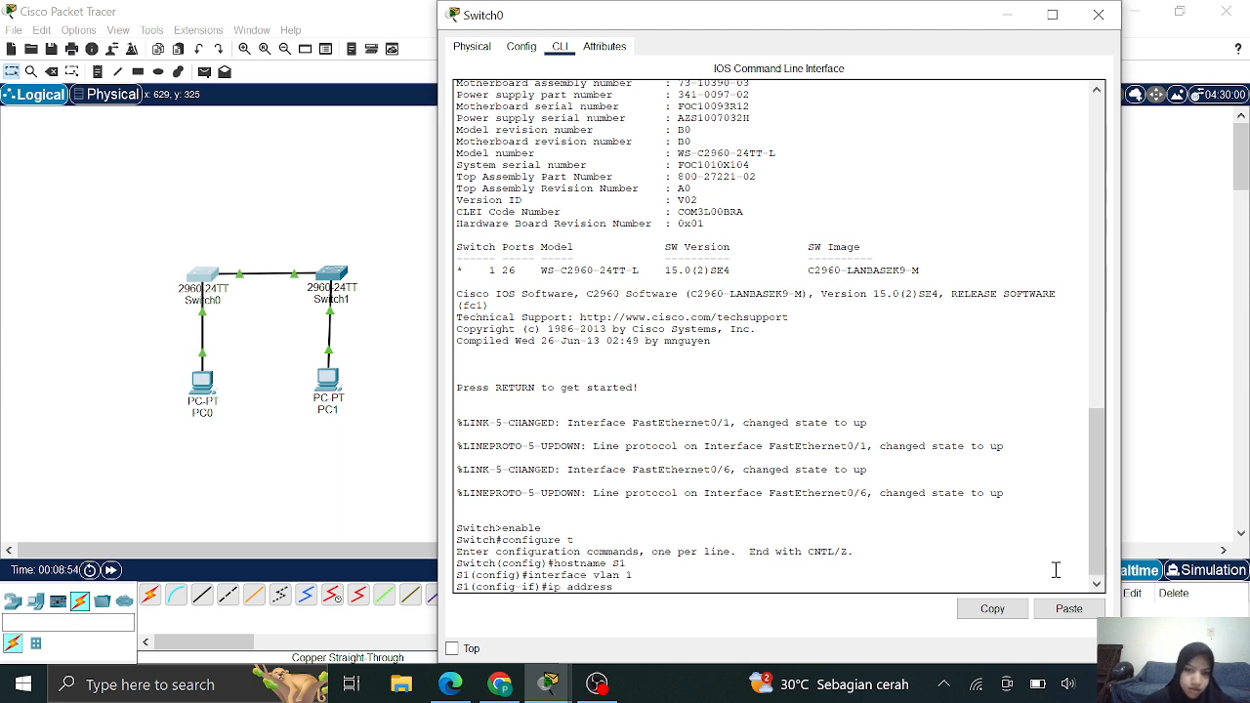
Copy S1's IP address and subnet mask from the PDF's Addressing Table
{"action": "left_click", "coordinate": [499, 685]}
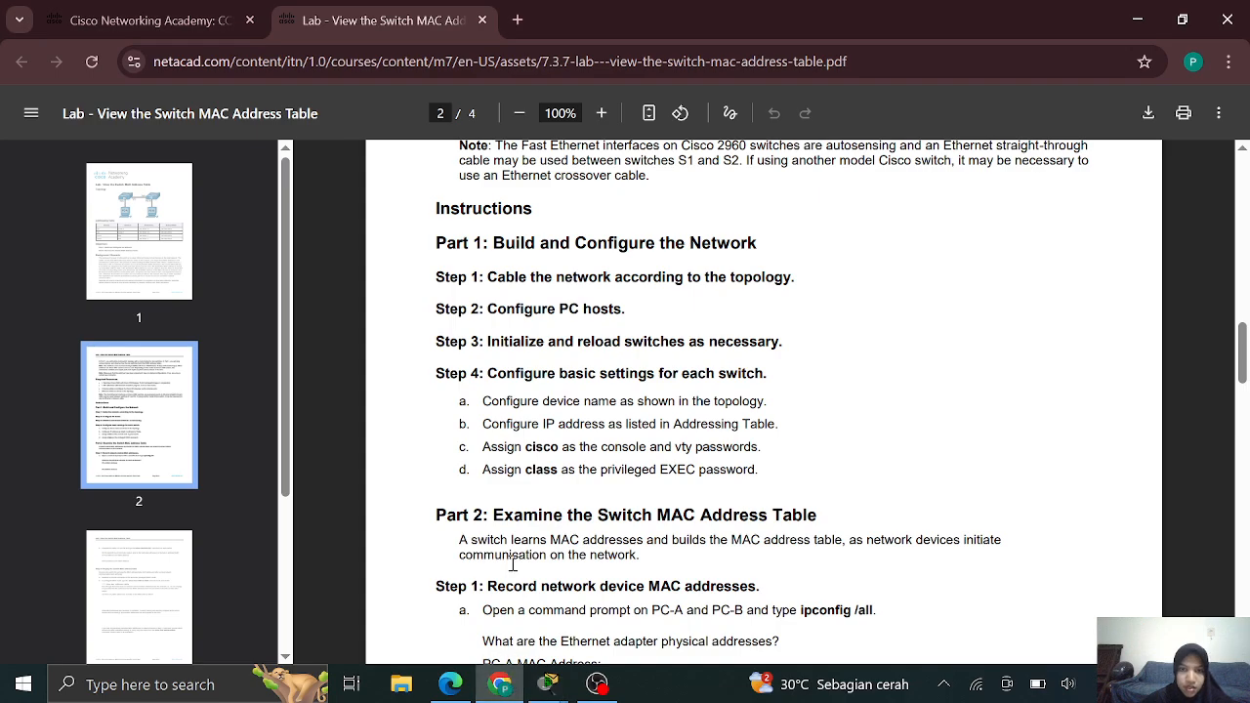
{"action": "scroll", "coordinate": [535, 576], "scroll_direction": "up", "scroll_amount": 15}
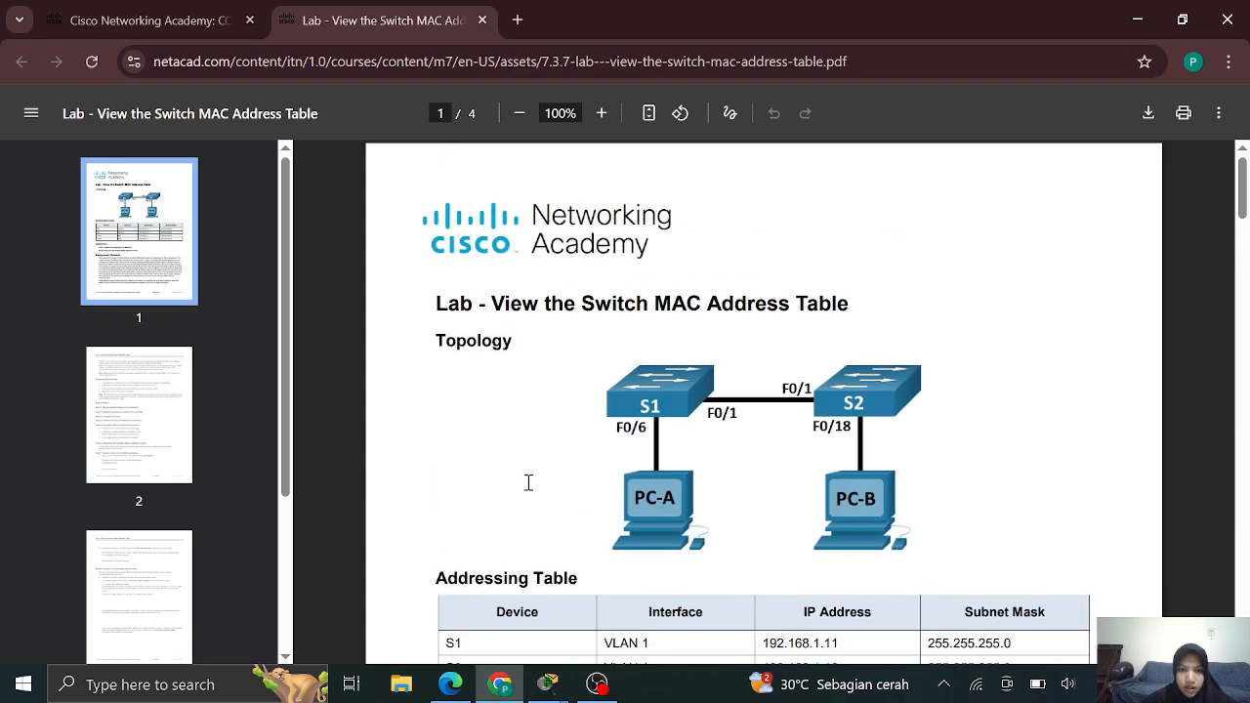
{"action": "scroll", "coordinate": [643, 390], "scroll_direction": "down", "scroll_amount": 4}
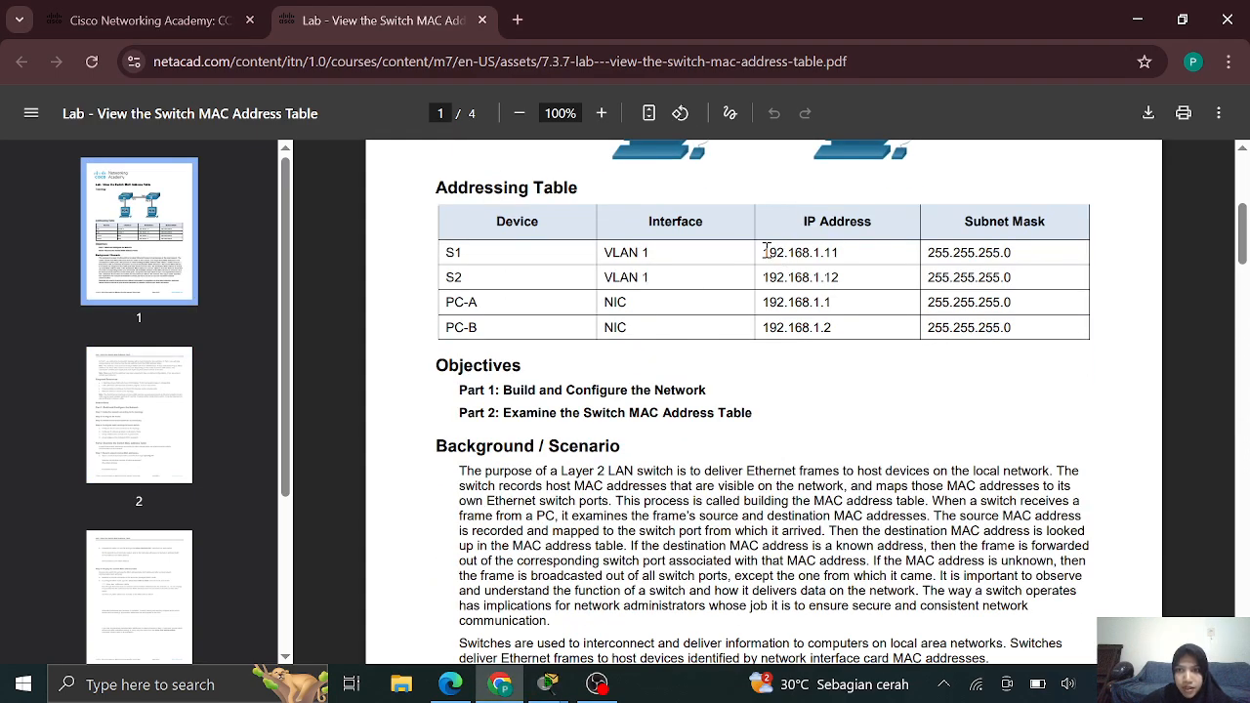
{"action": "left_click_drag", "start_coordinate": [763, 252], "coordinate": [1014, 256]}
{"action": "right_click", "coordinate": [1006, 213]}
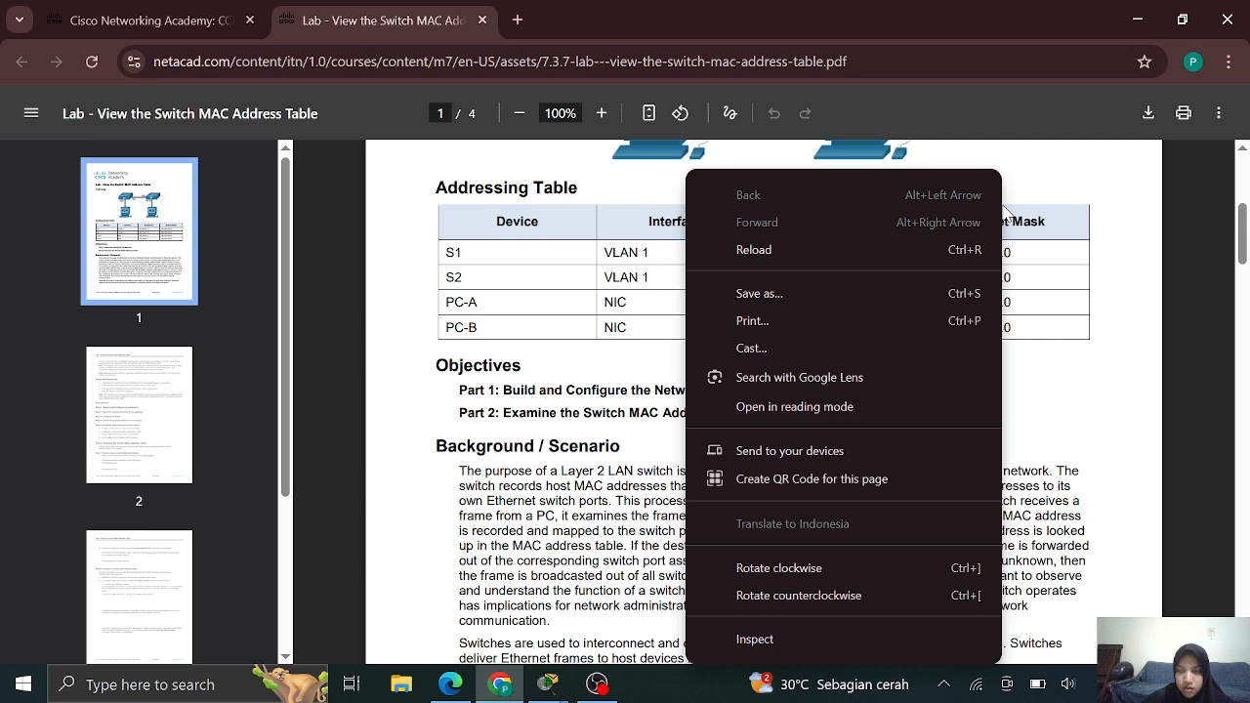
{"action": "left_click", "coordinate": [1123, 241]}
{"action": "left_click_drag", "start_coordinate": [1032, 256], "coordinate": [762, 253]}
{"action": "right_click", "coordinate": [781, 253]}
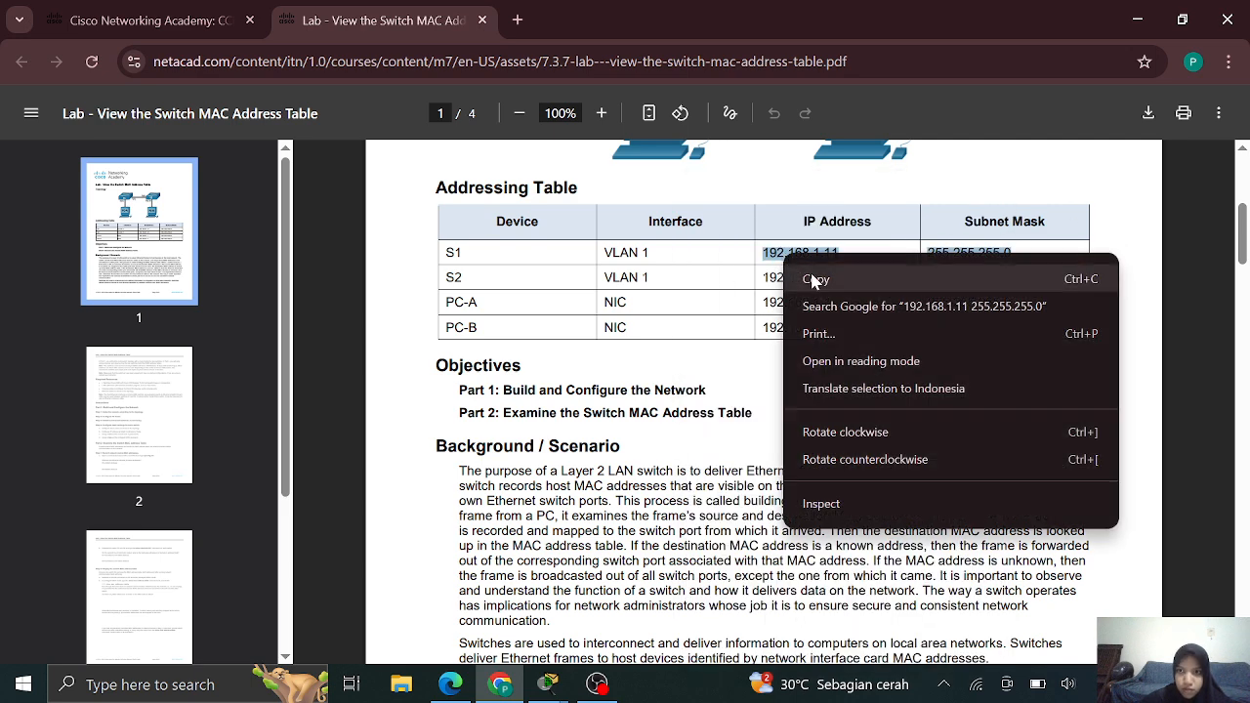
{"action": "left_click", "coordinate": [812, 284]}
Return to the Switch0 command line, ready to paste the address
{"action": "left_click", "coordinate": [547, 684]}
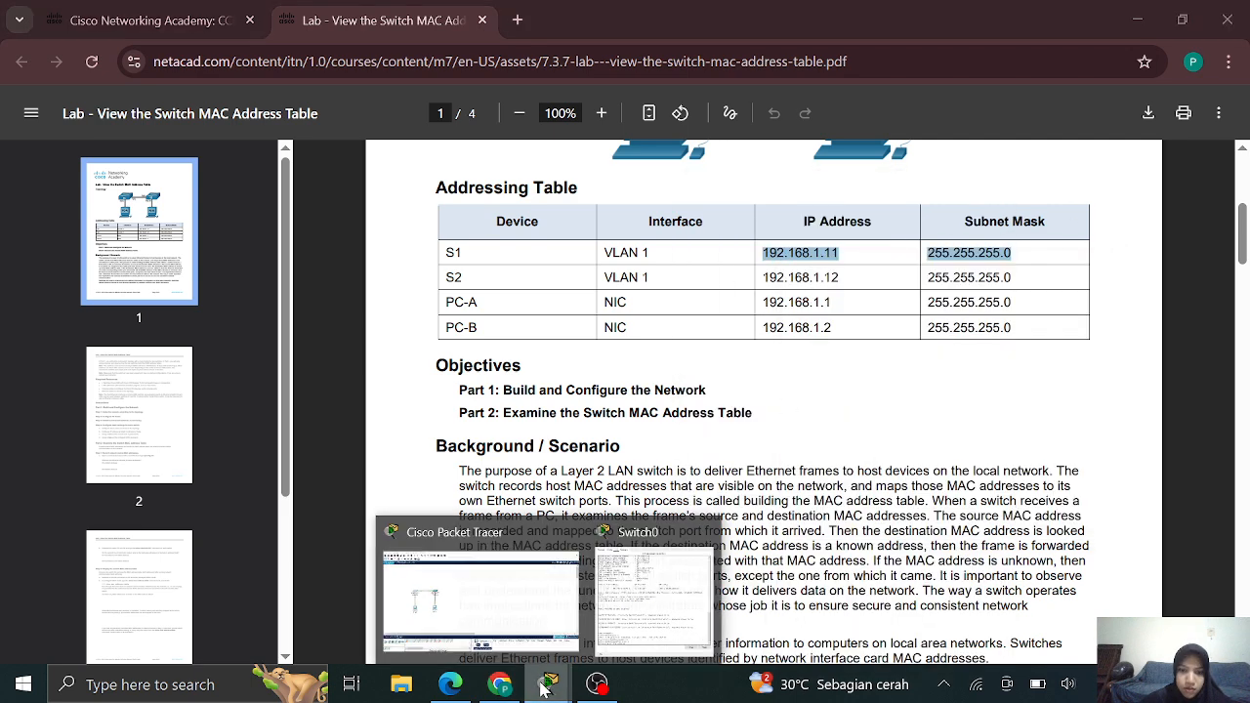
{"action": "left_click", "coordinate": [635, 613]}
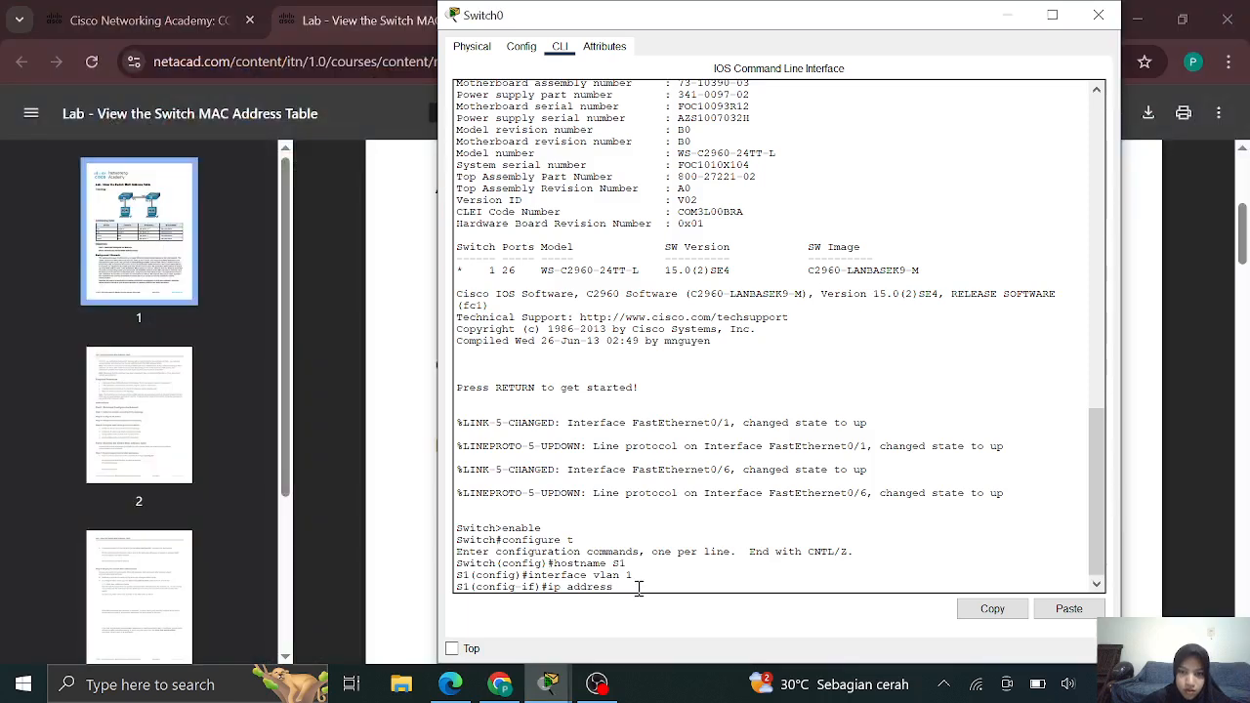
{"action": "right_click", "coordinate": [637, 589]}
Assign 192.168.1.11 255.255.255.0 to VLAN 1 and bring it up with no shutdown
{"action": "left_click", "coordinate": [674, 622]}
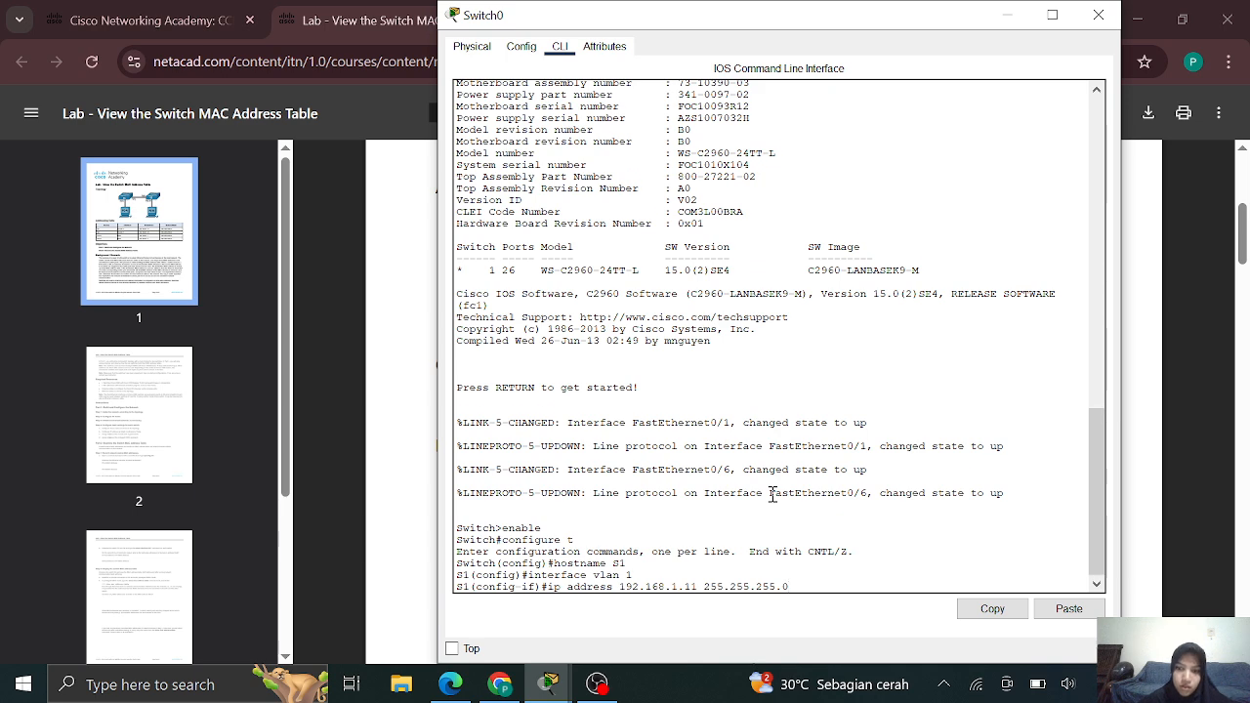
{"action": "key", "text": "Return"}
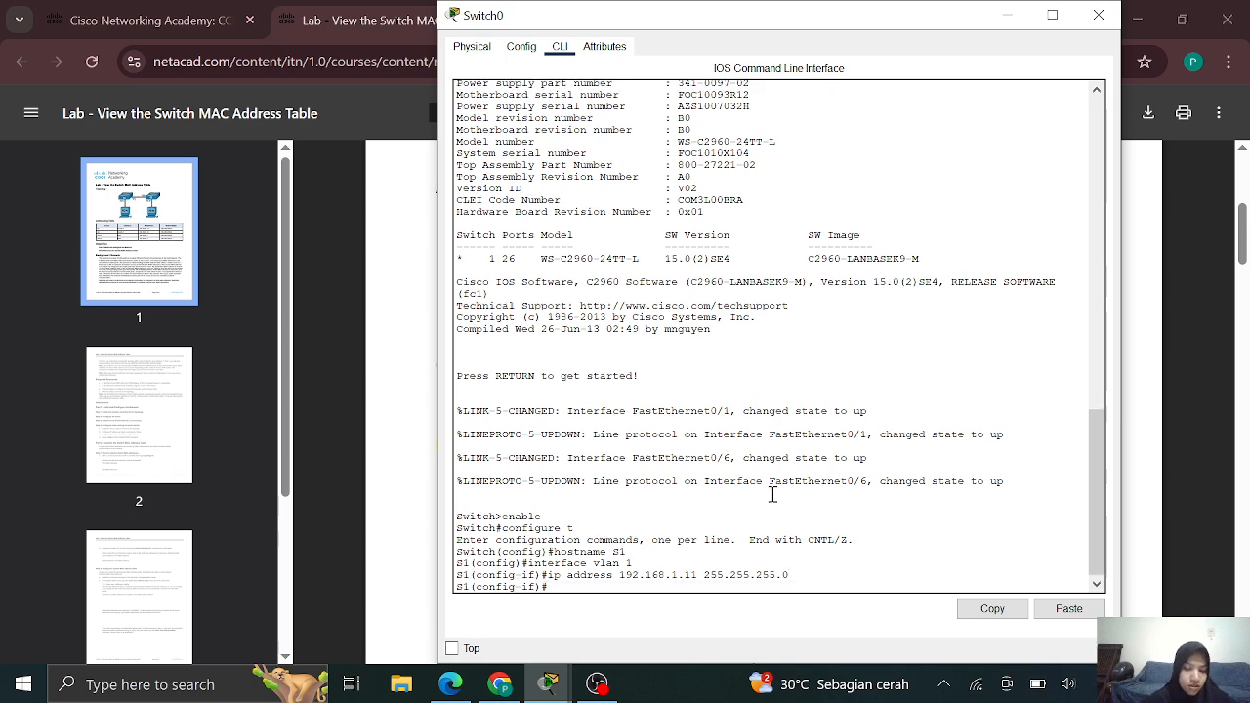
{"action": "type", "text": "no shutdown"}
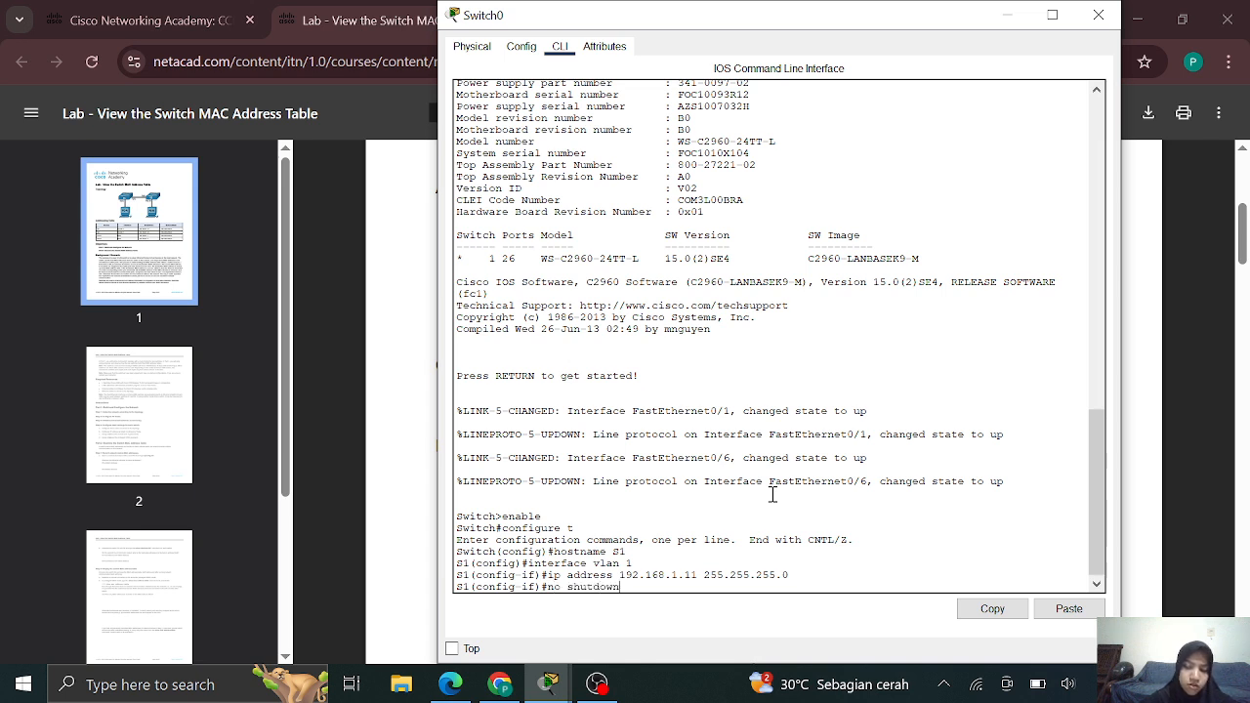
{"action": "key", "text": "Return"}
{"action": "key", "text": "Return"}
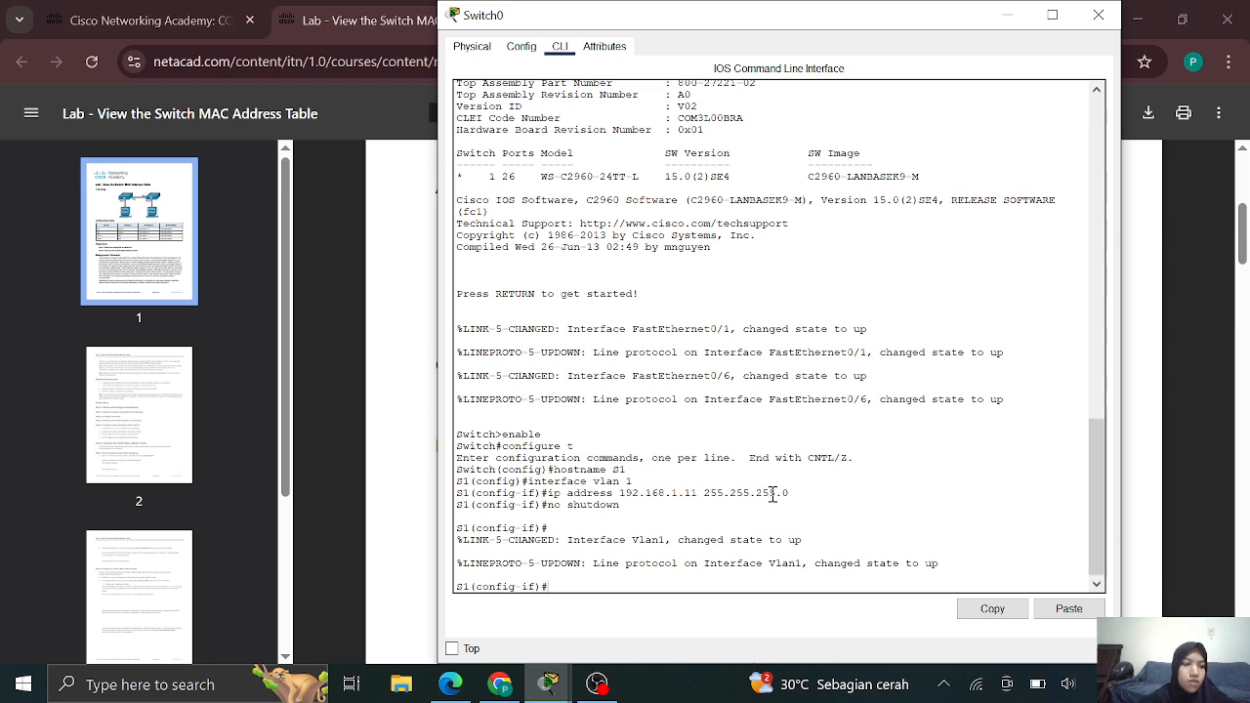
Set a password on S1's console line
{"action": "type", "text": "line c"}
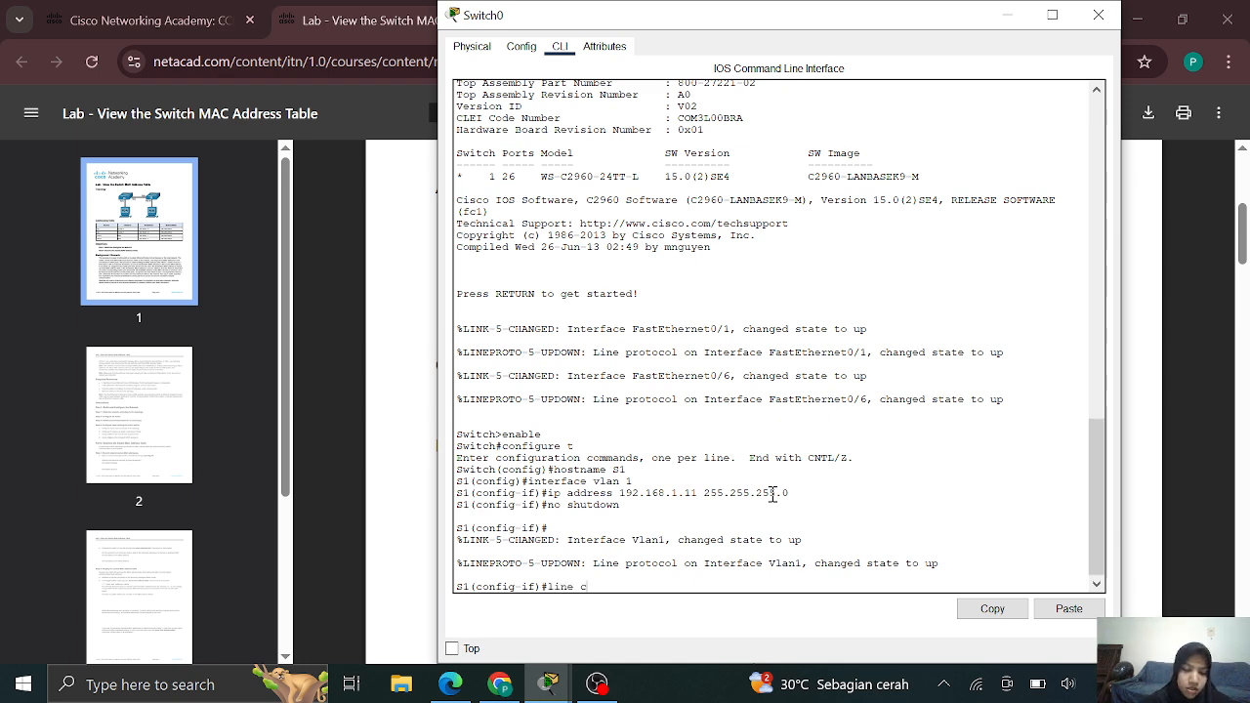
{"action": "type", "text": "onsole 0"}
{"action": "key", "text": "Return"}
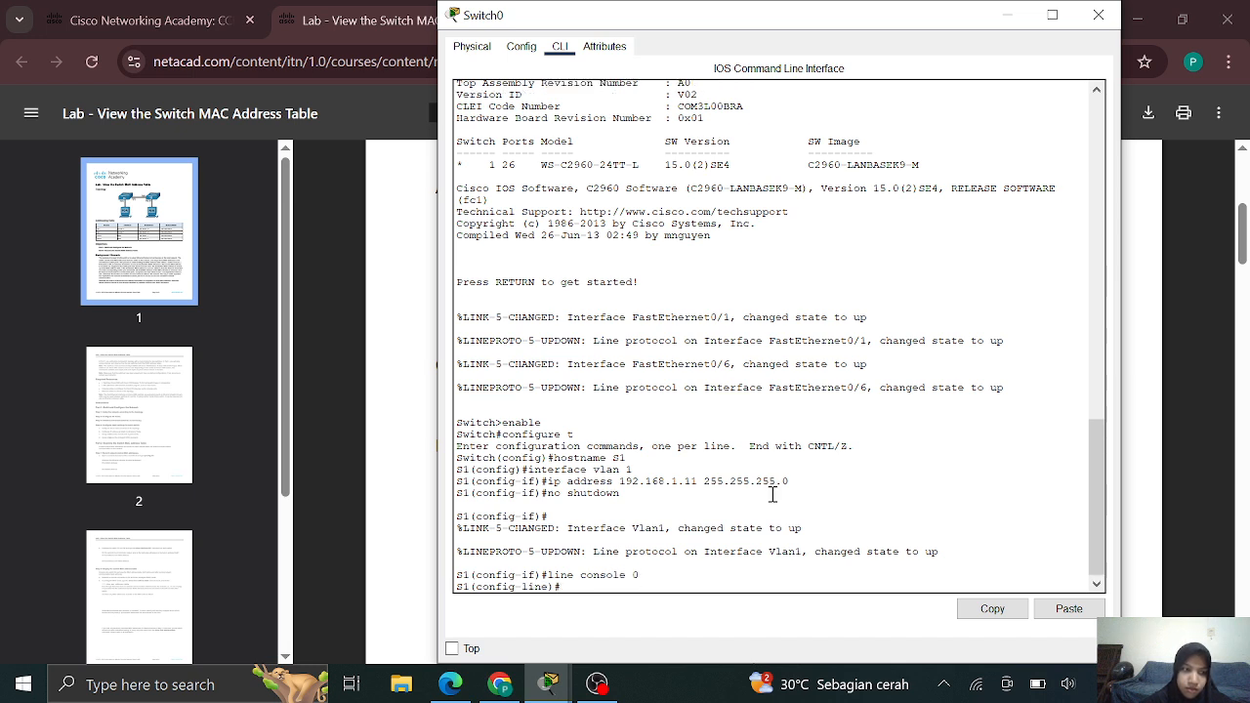
{"action": "type", "text": "pa"}
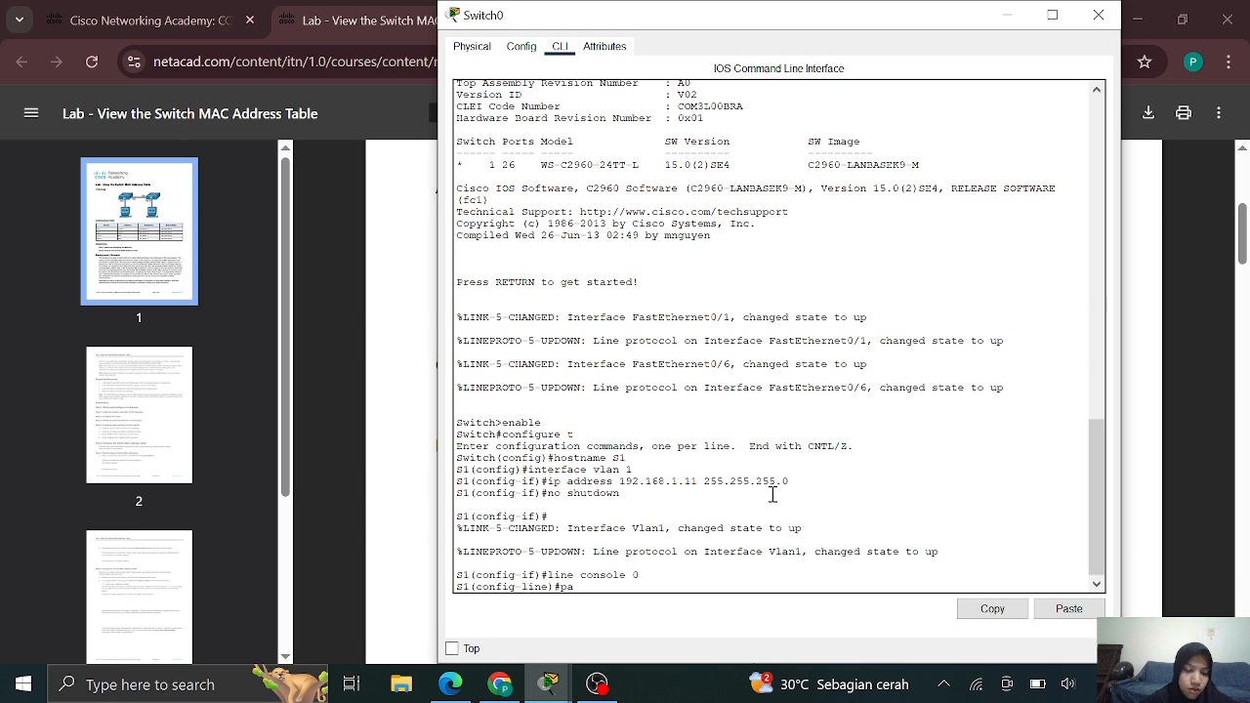
{"action": "type", "text": "ssword cisco 0"}
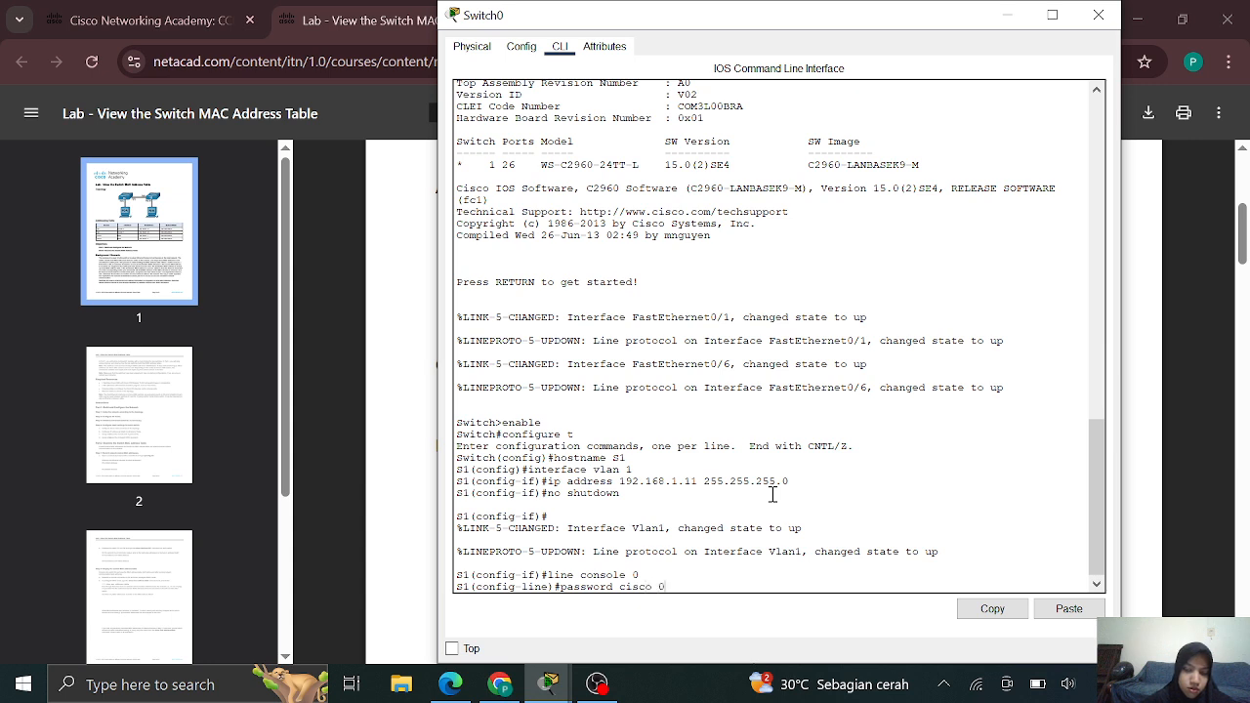
{"action": "key", "text": "BackSpace"}
{"action": "key", "text": "Return"}
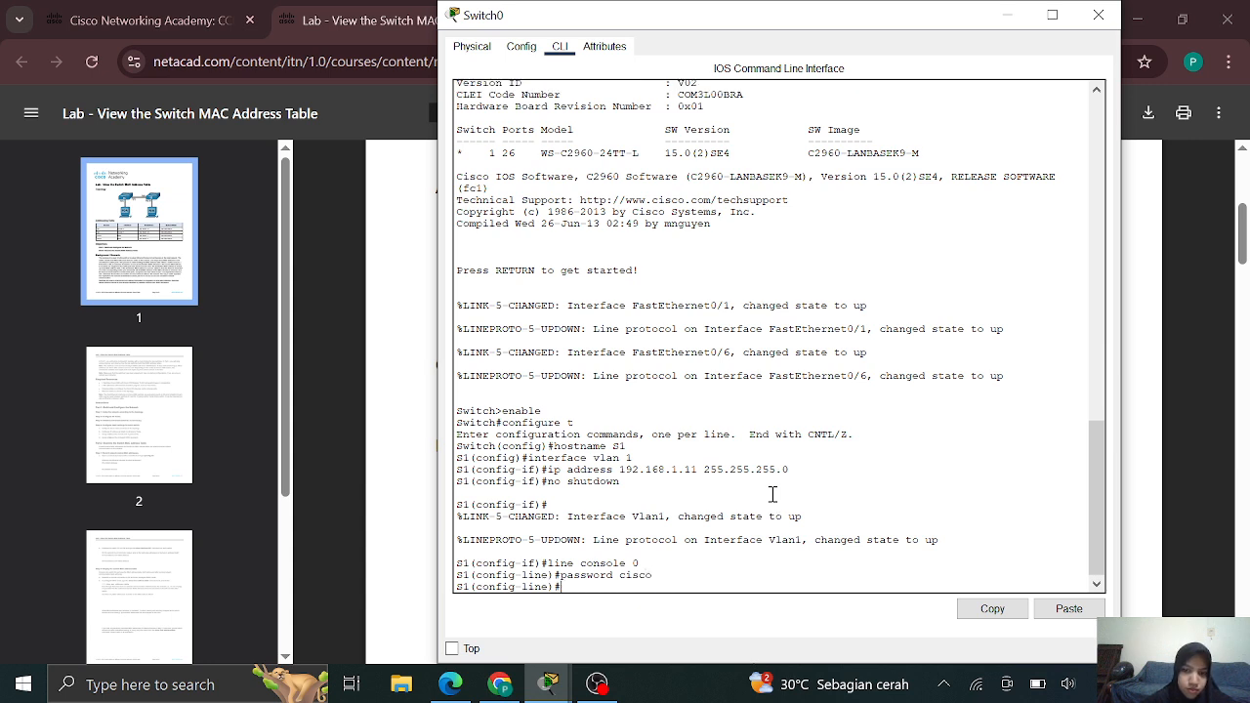
Require login on the console line and give vty 0 4 a password with login
{"action": "type", "text": "lo"}
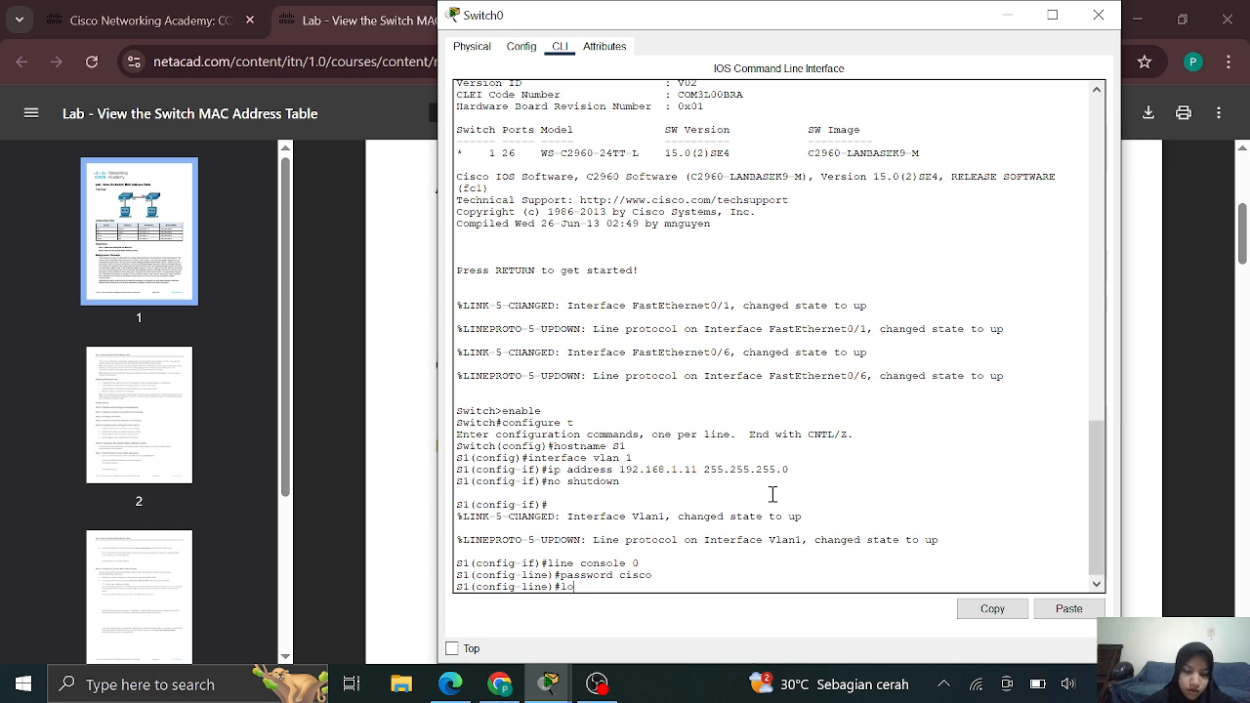
{"action": "type", "text": "gin"}
{"action": "key", "text": "Return"}
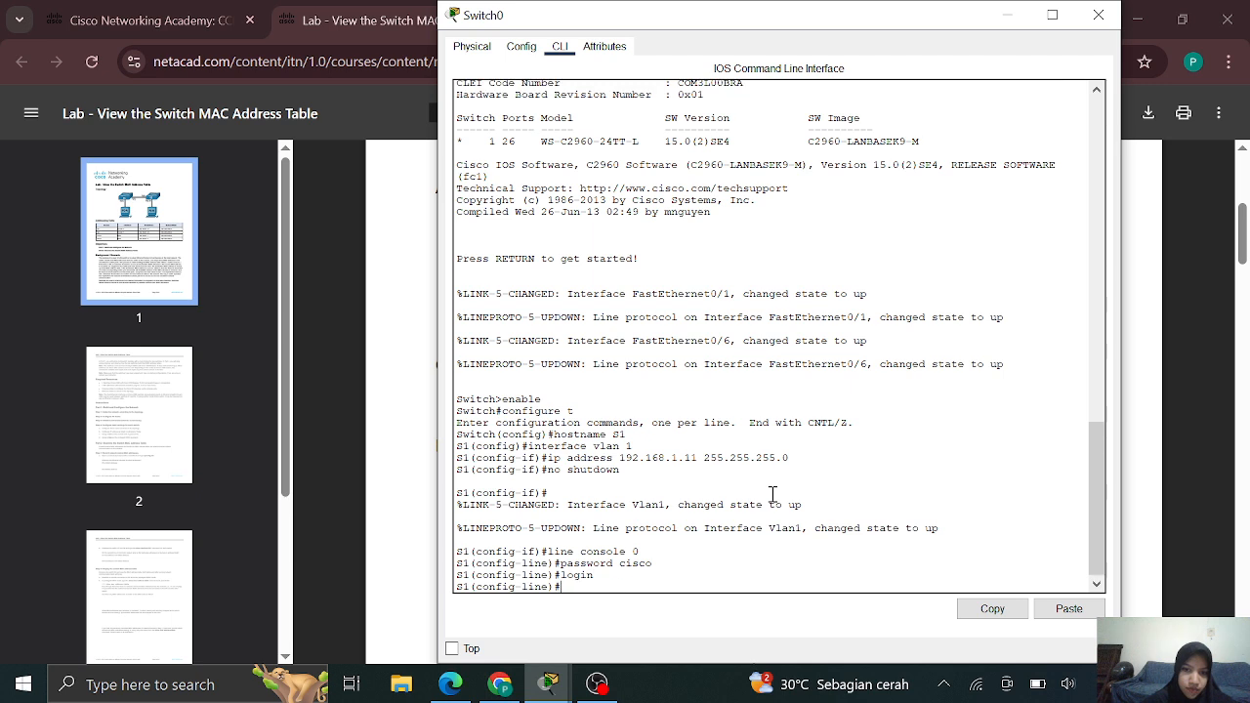
{"action": "type", "text": "l"}
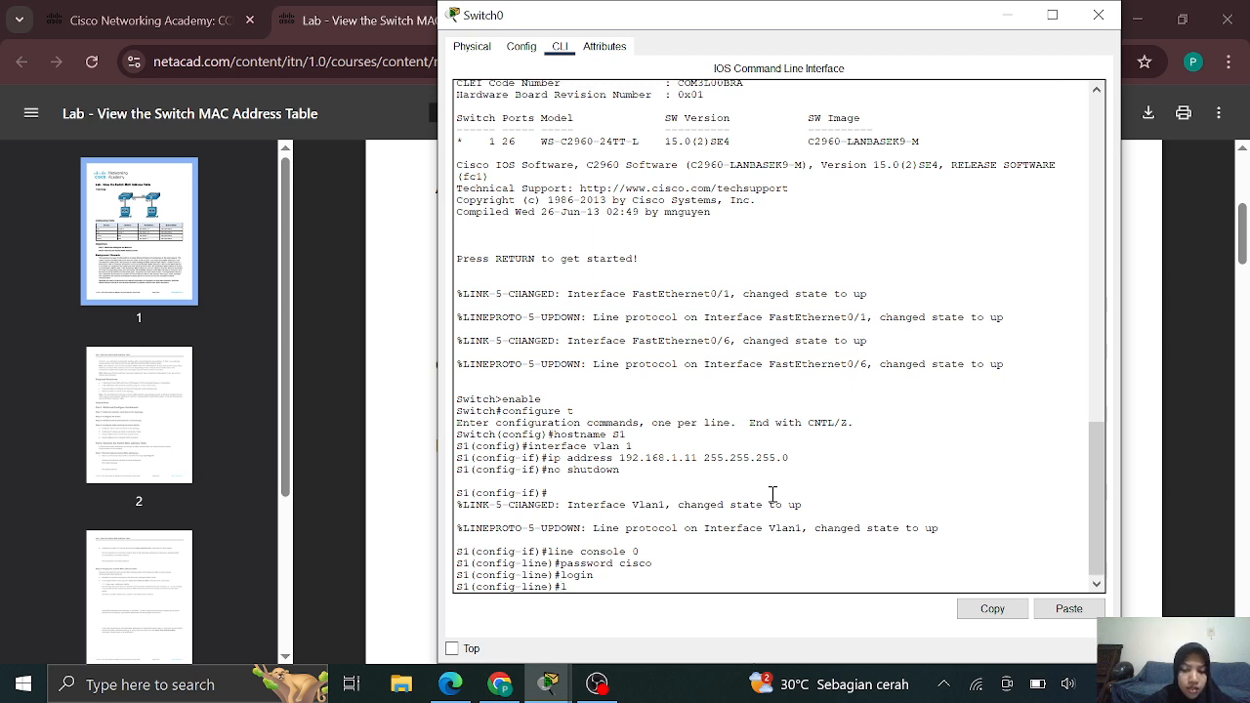
{"action": "type", "text": "ine"}
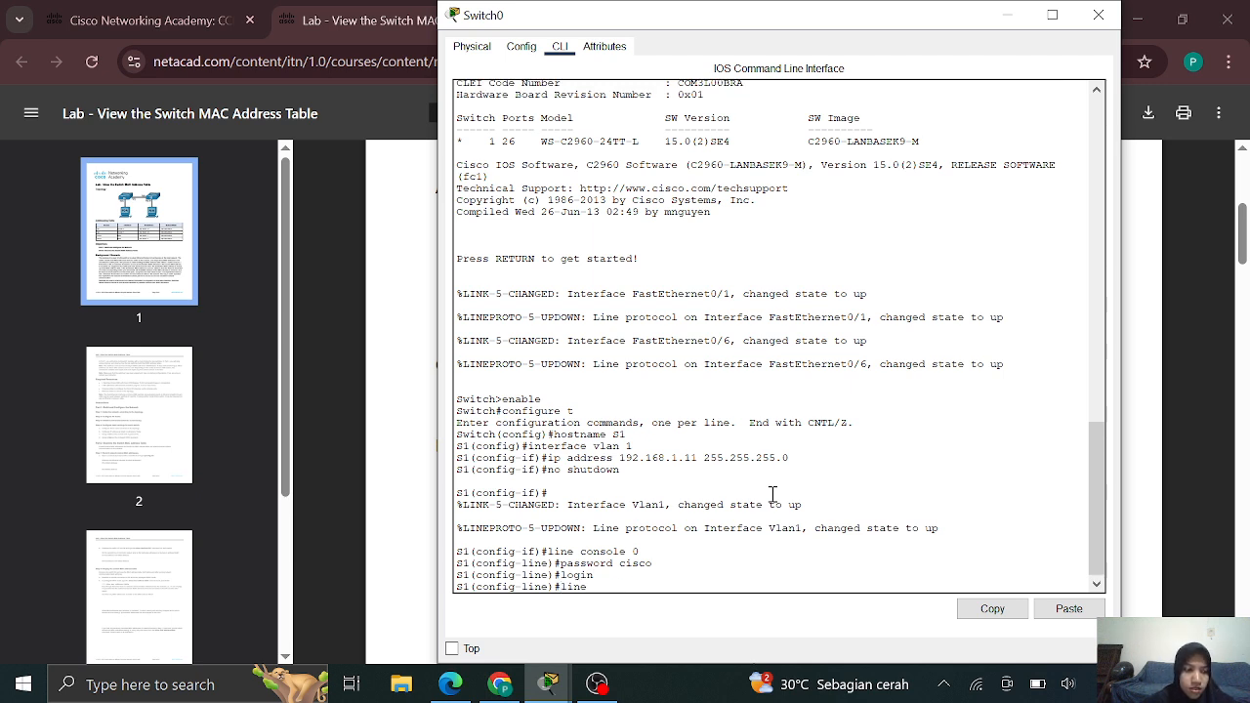
{"action": "type", "text": " vty"}
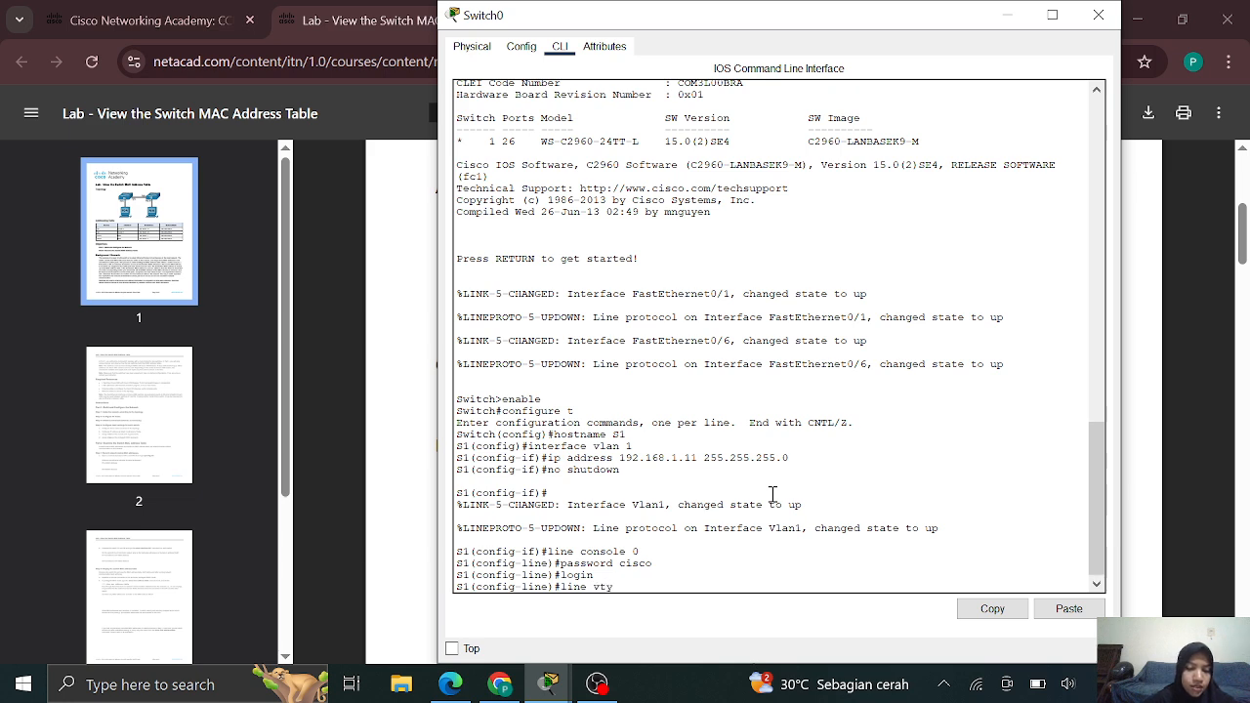
{"action": "type", "text": " 0 4"}
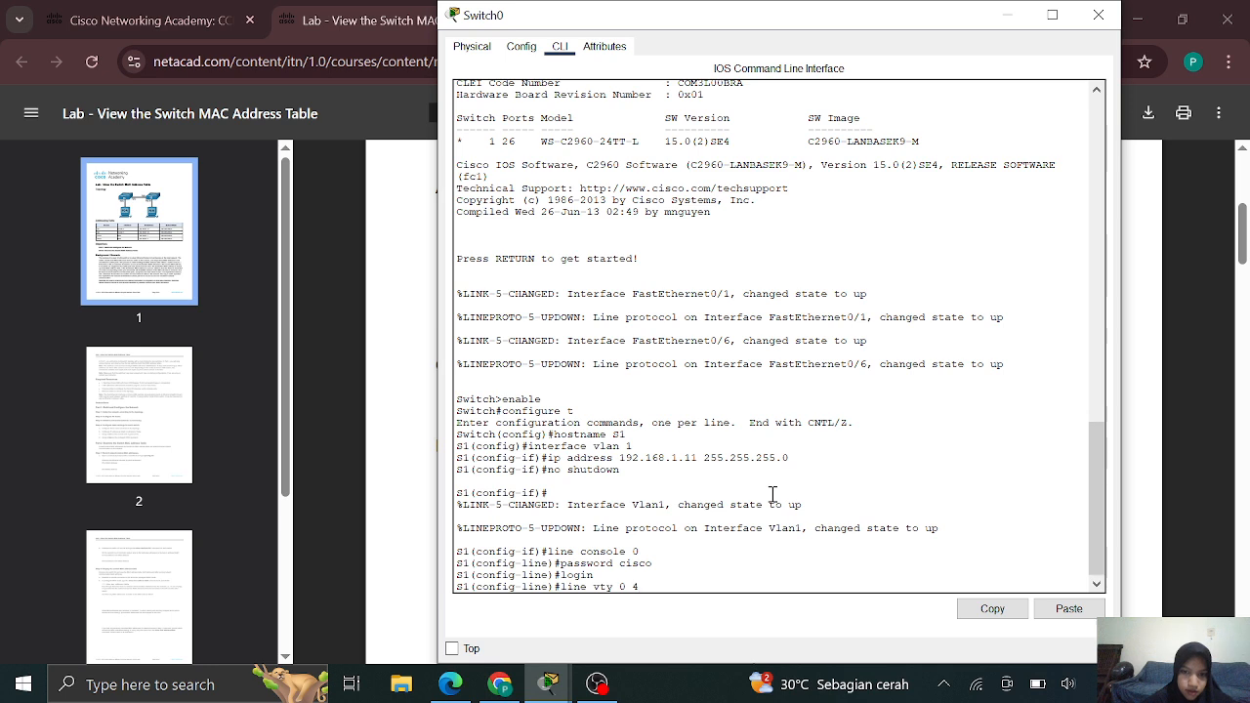
{"action": "key", "text": "Return"}
{"action": "type", "text": "passo"}
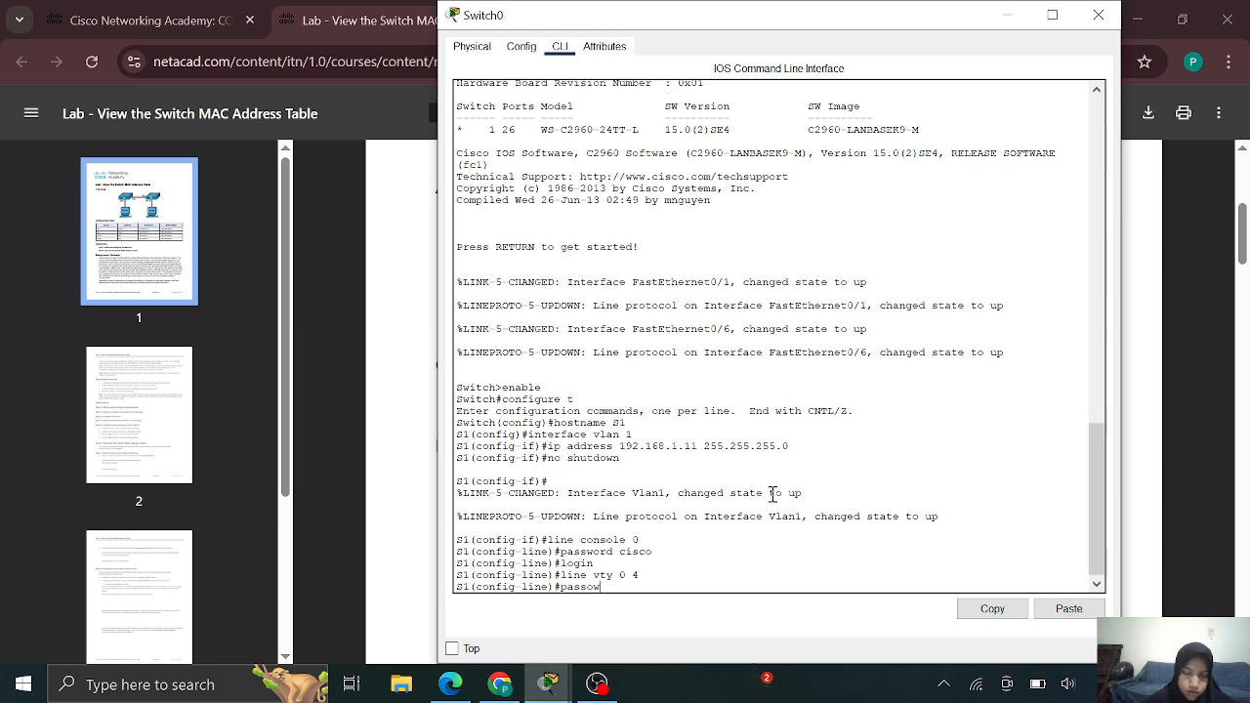
{"action": "key", "text": "BackSpace"}
{"action": "type", "text": "wor"}
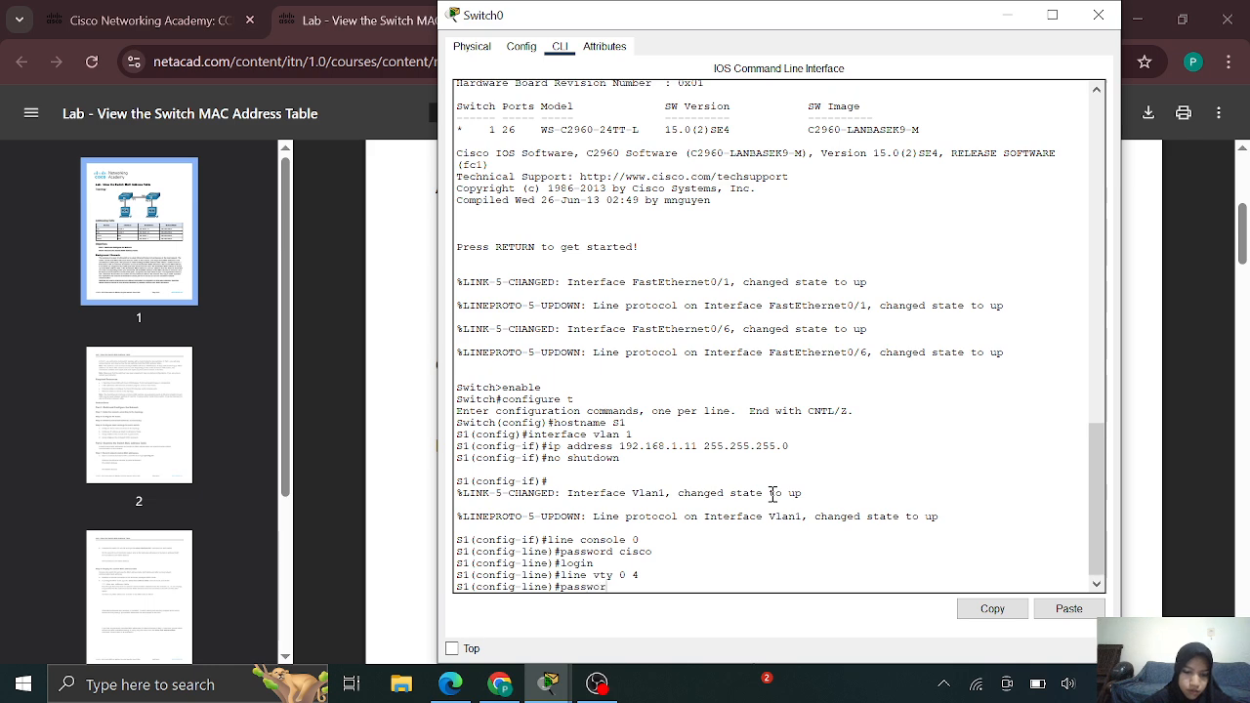
{"action": "type", "text": "d cis"}
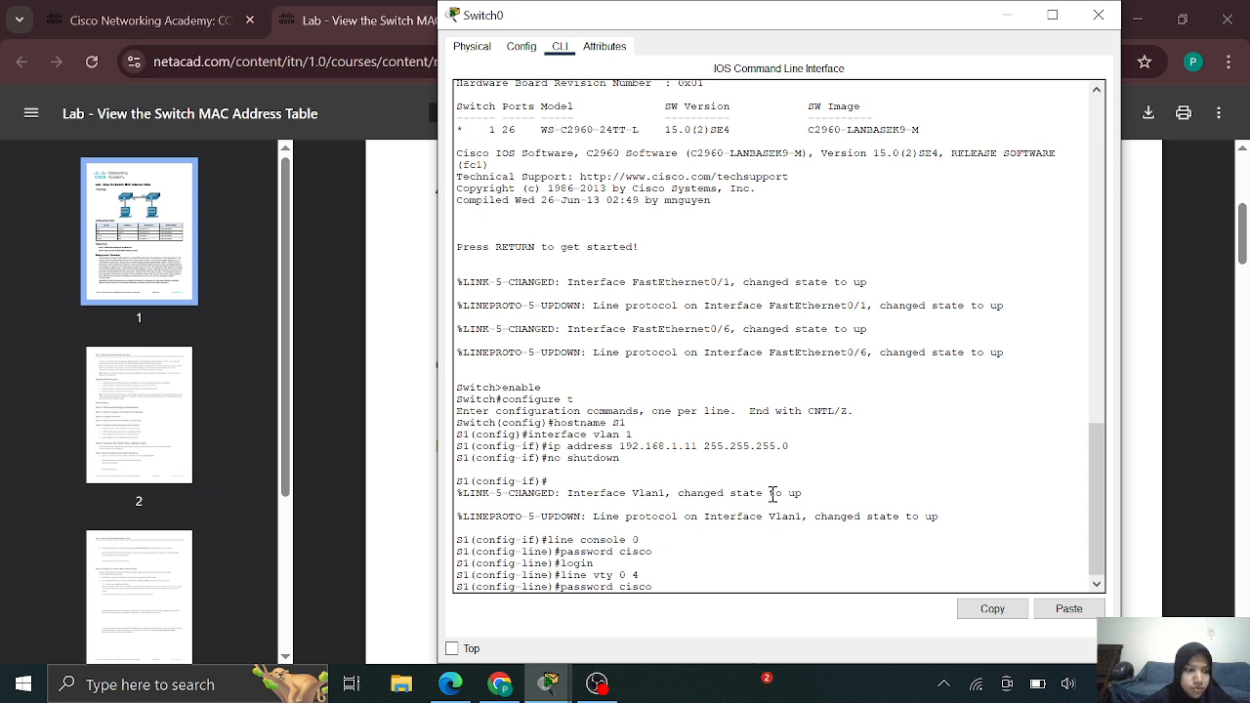
{"action": "type", "text": "co"}
{"action": "key", "text": "Return"}
{"action": "type", "text": "logi"}
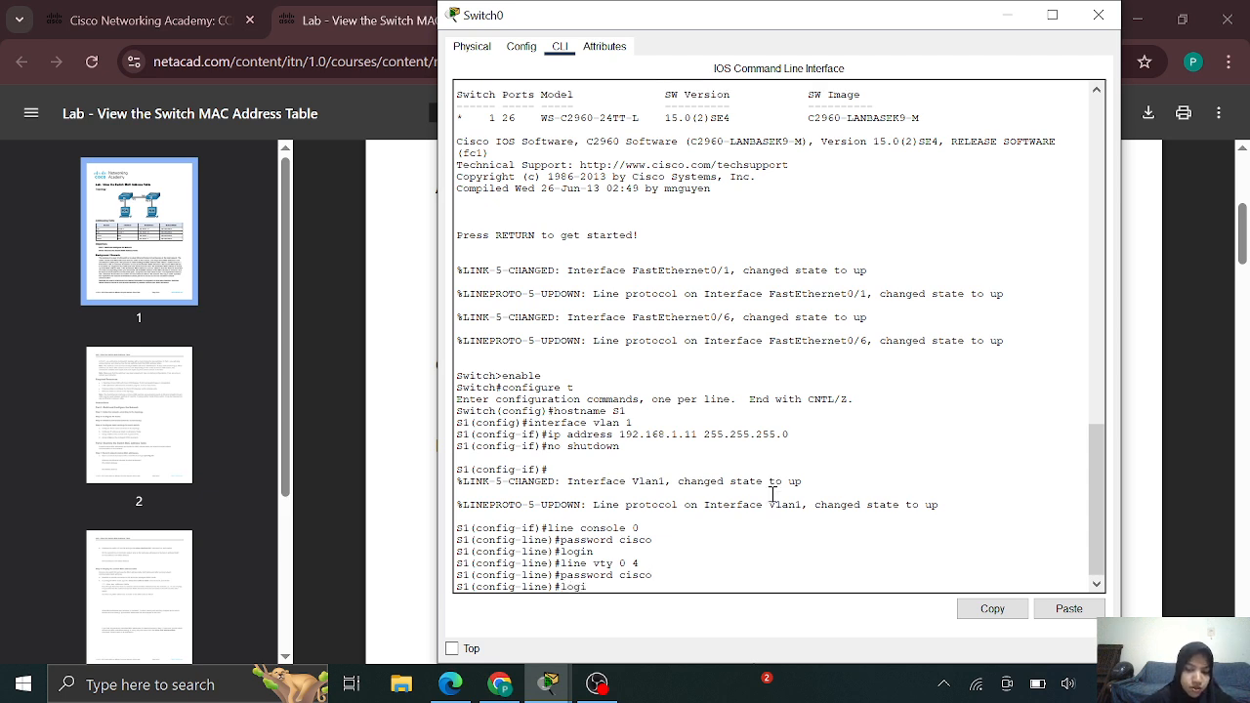
{"action": "type", "text": "n"}
{"action": "key", "text": "Return"}
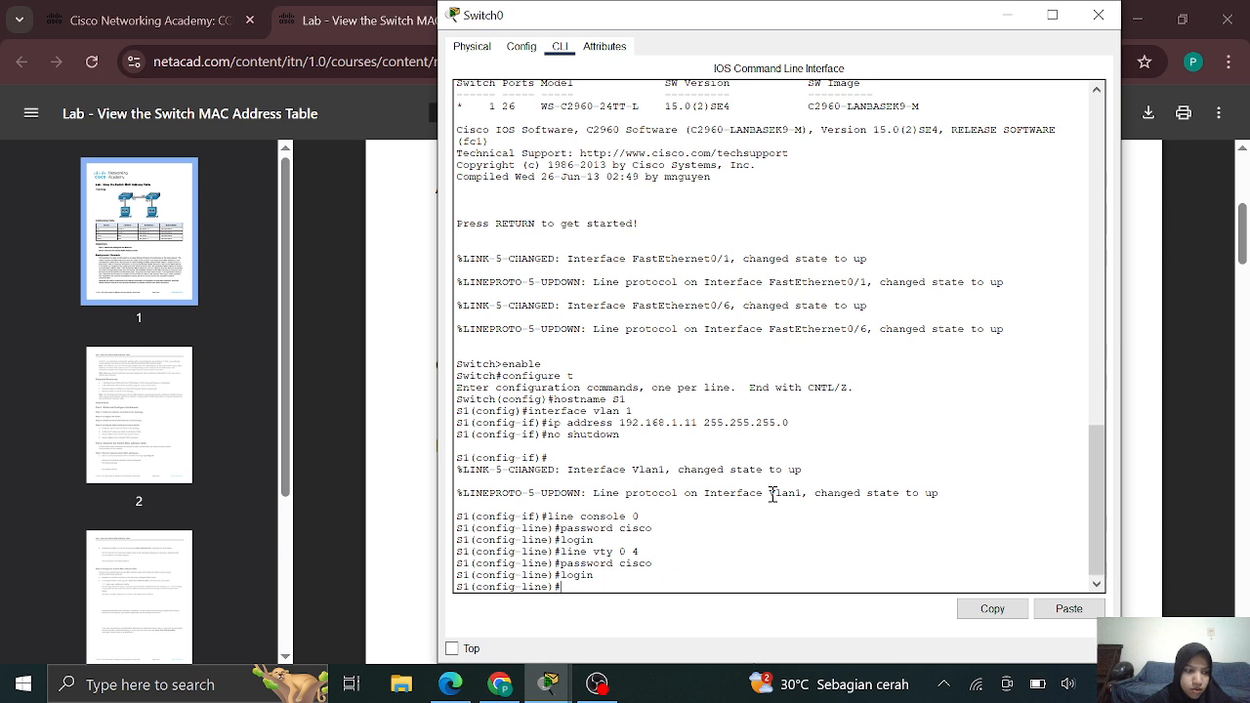
Set S1's enable secret and exit configuration mode
{"action": "type", "text": "nab"}
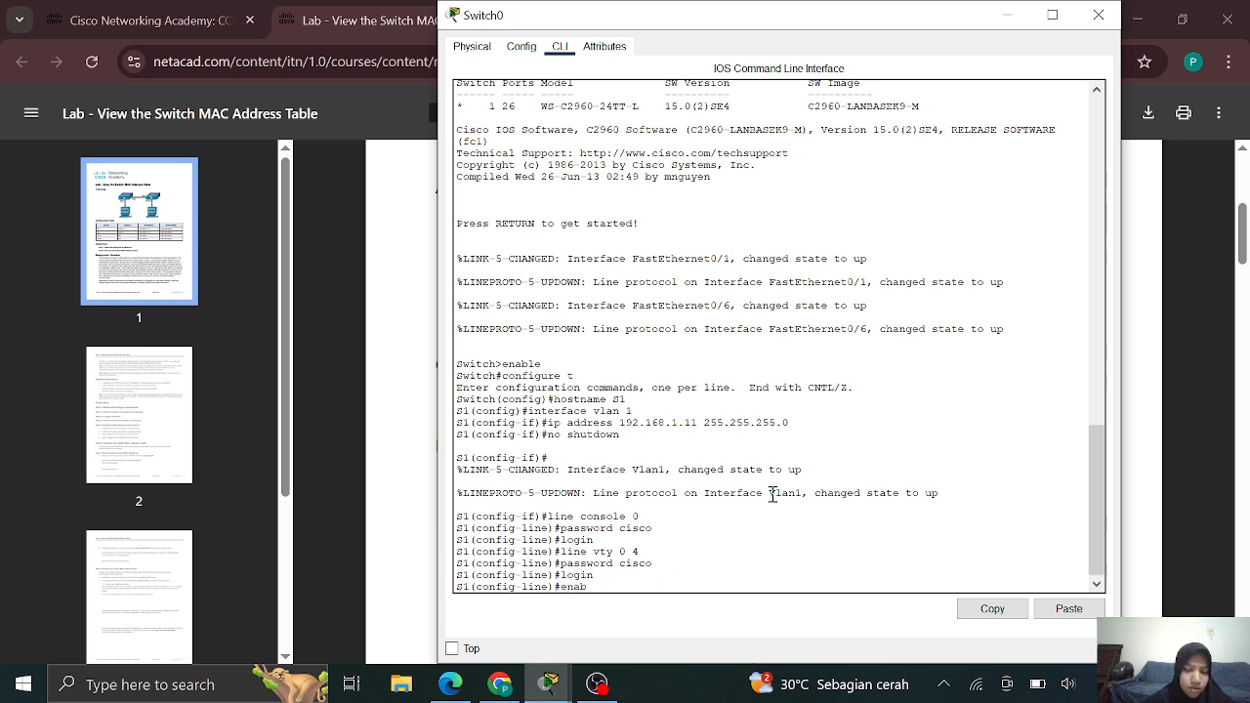
{"action": "type", "text": "le secret c"}
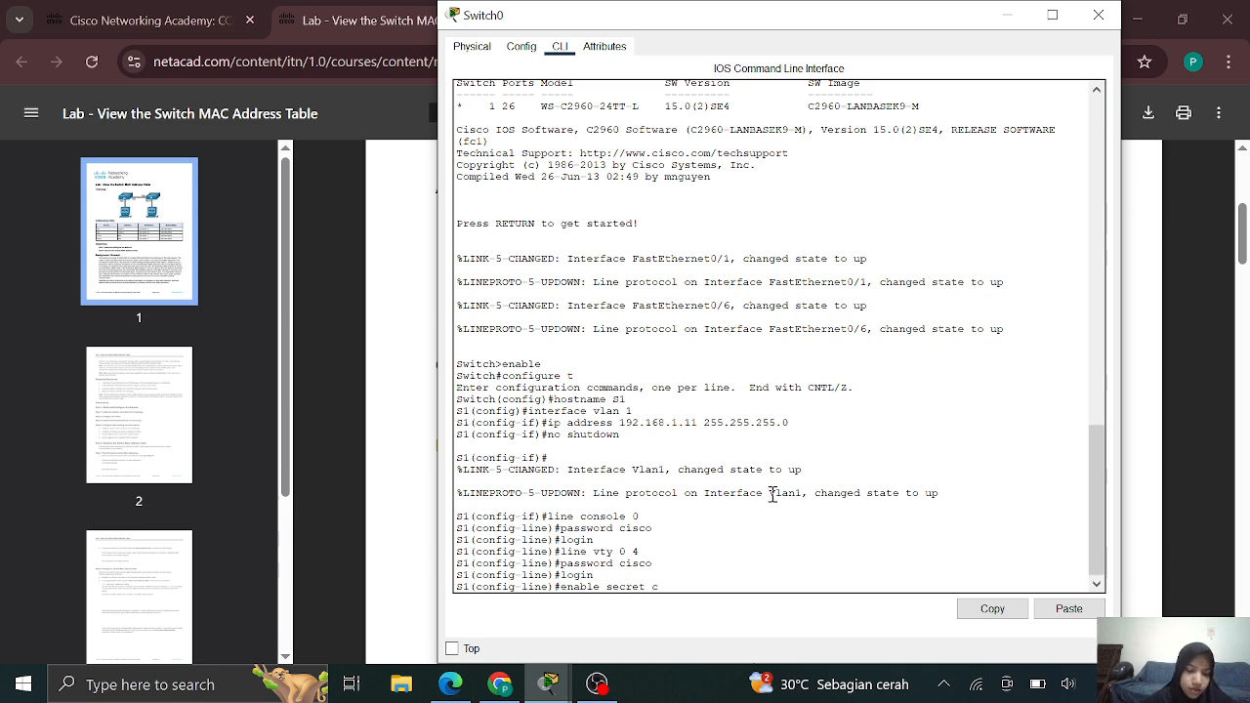
{"action": "type", "text": "lass"}
{"action": "key", "text": "Return"}
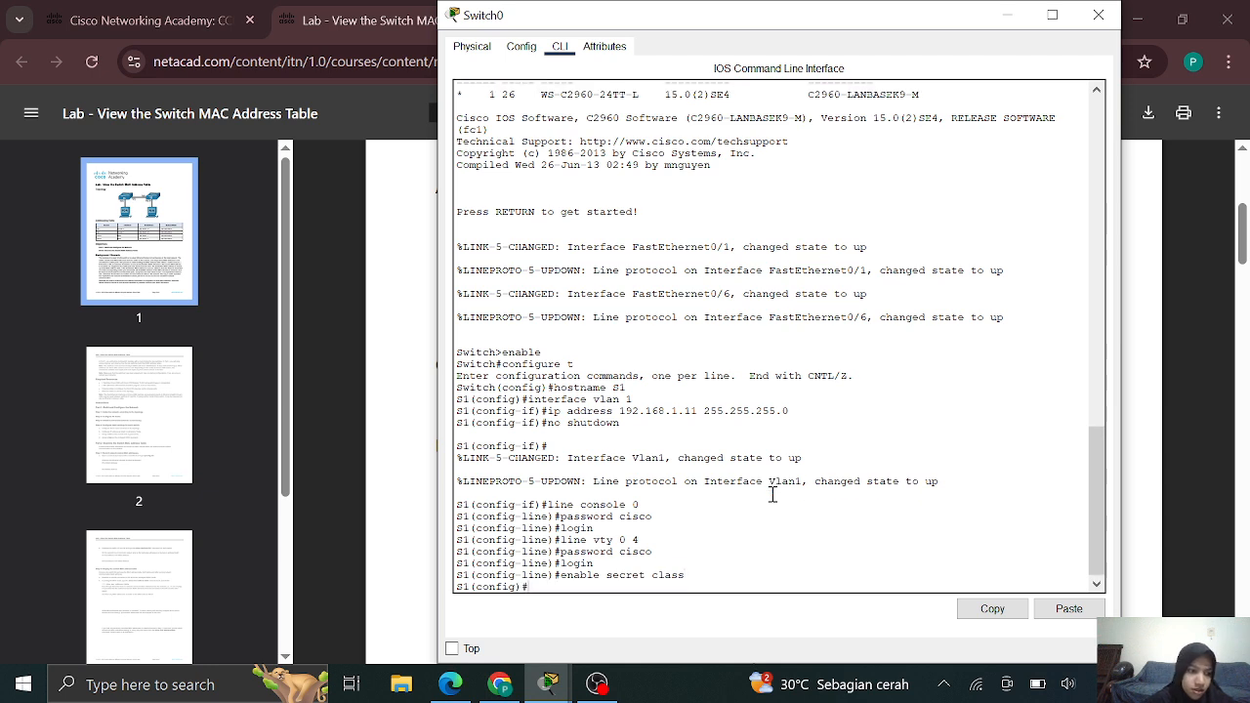
{"action": "type", "text": "ex"}
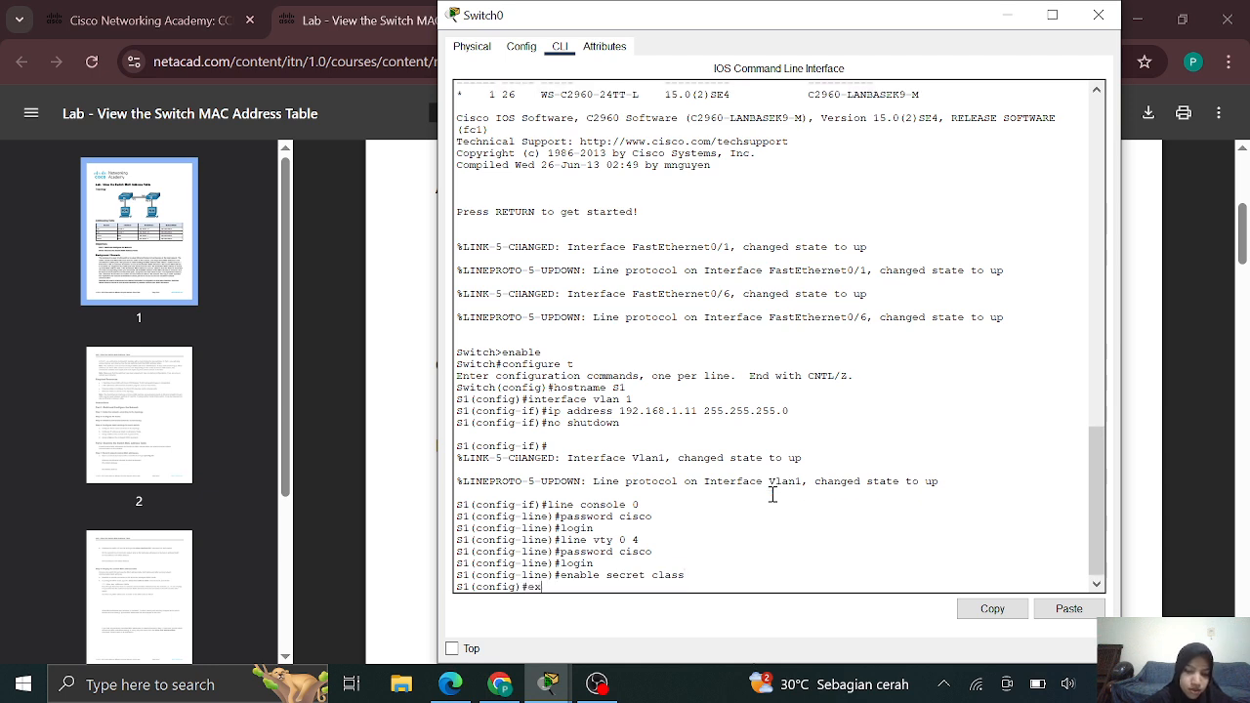
{"action": "type", "text": "it"}
Run copy running-config startup-config on S1, accepting the default filename
{"action": "key", "text": "Return"}
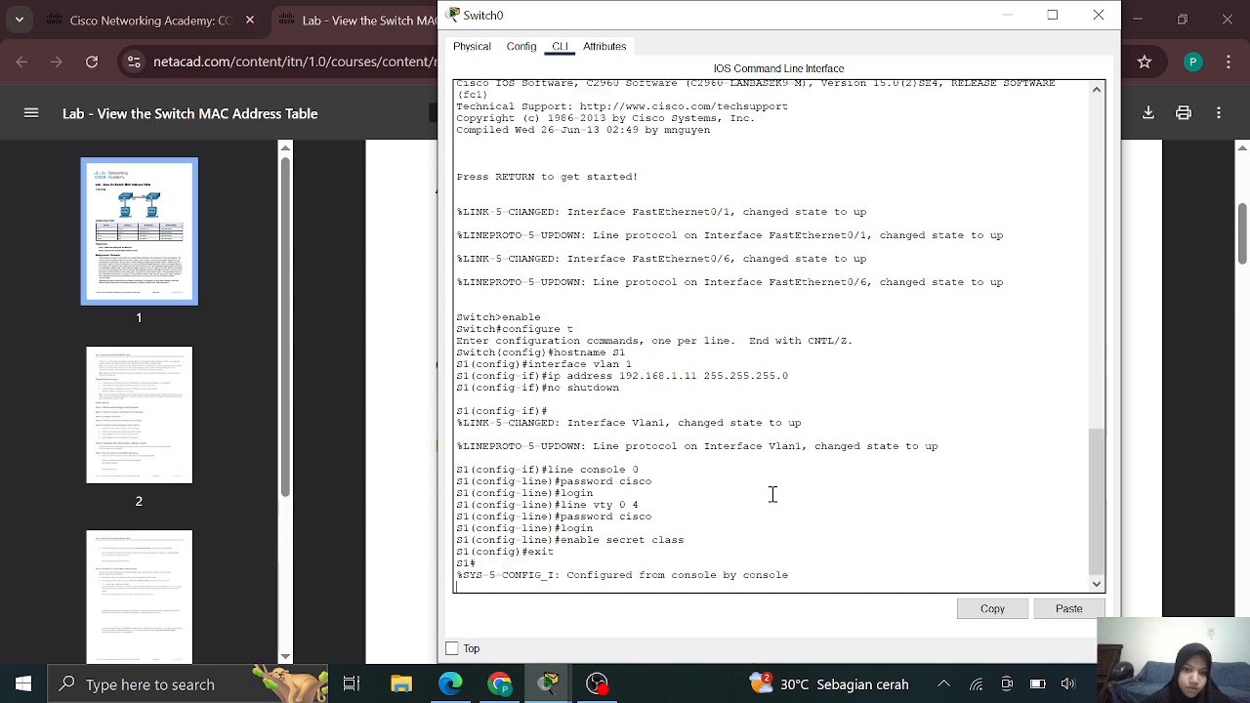
{"action": "key", "text": "Return"}
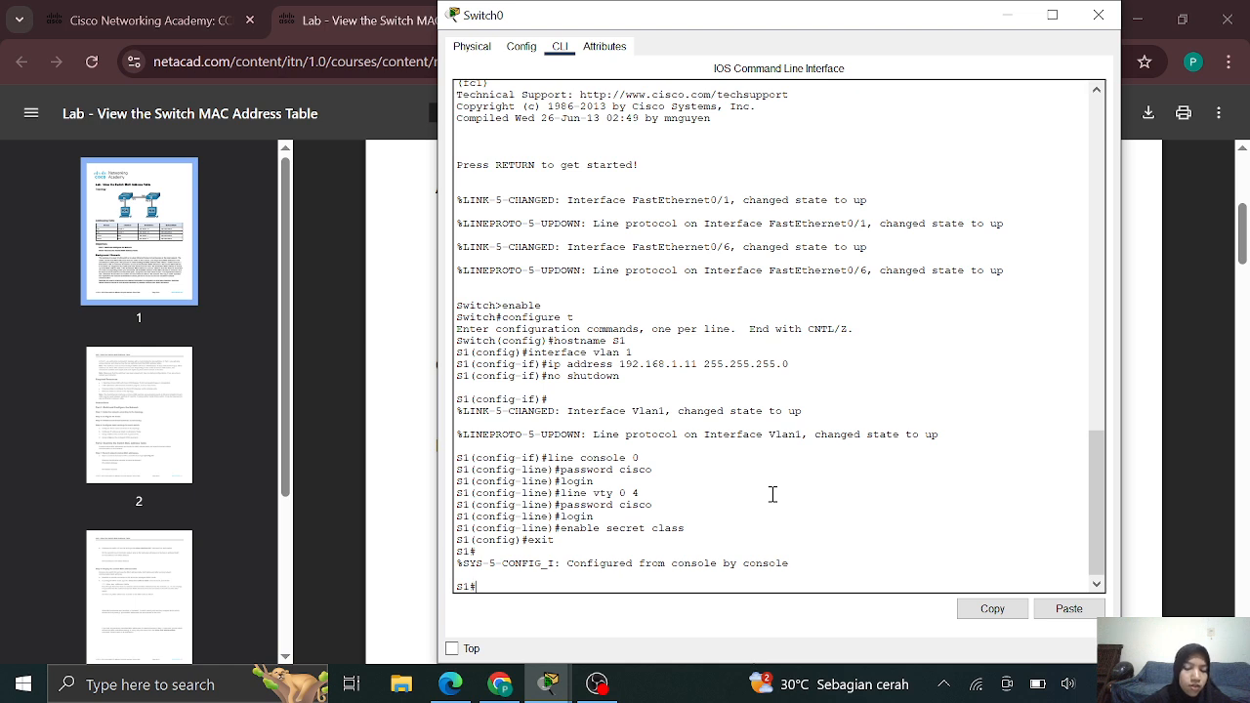
{"action": "type", "text": "copy ru"}
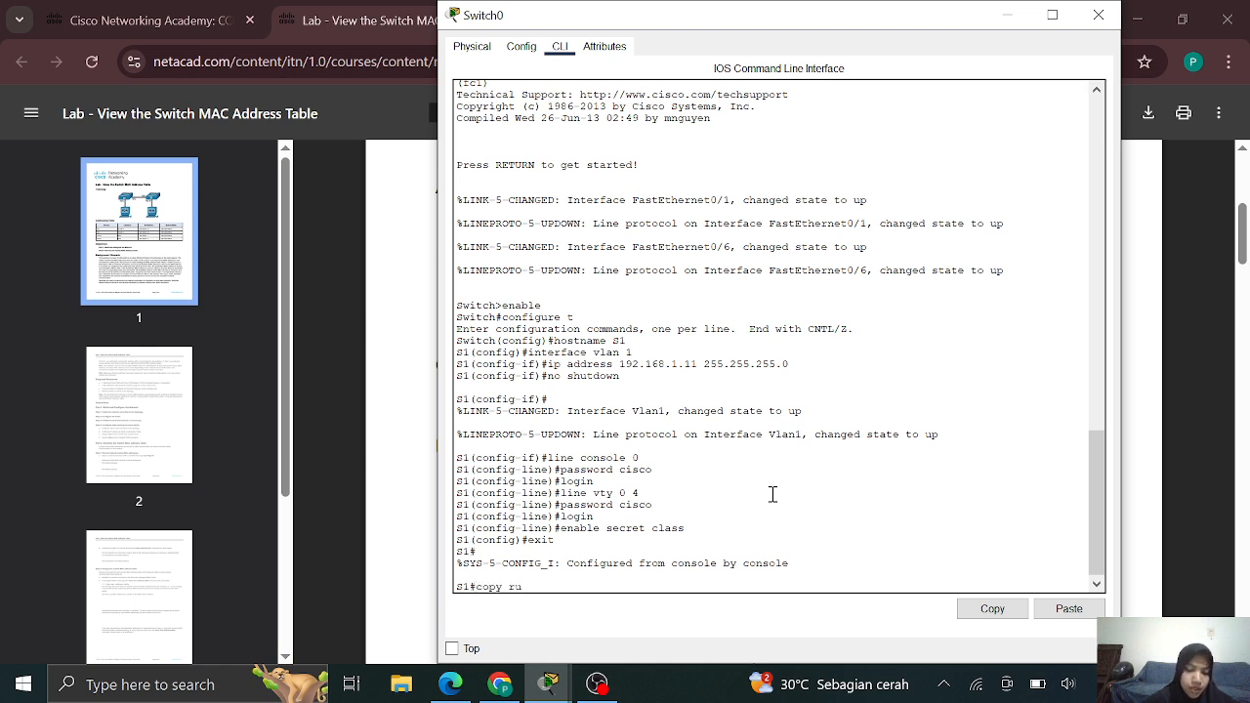
{"action": "type", "text": "nning-"}
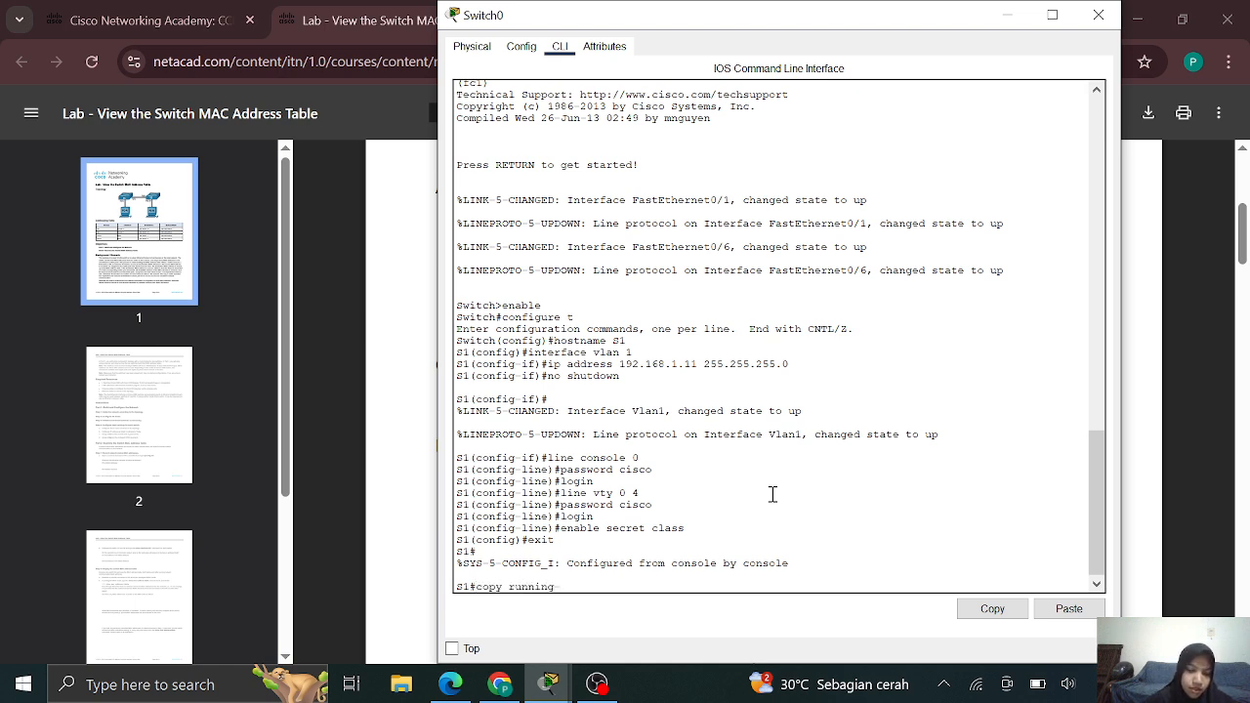
{"action": "type", "text": "sconfig"}
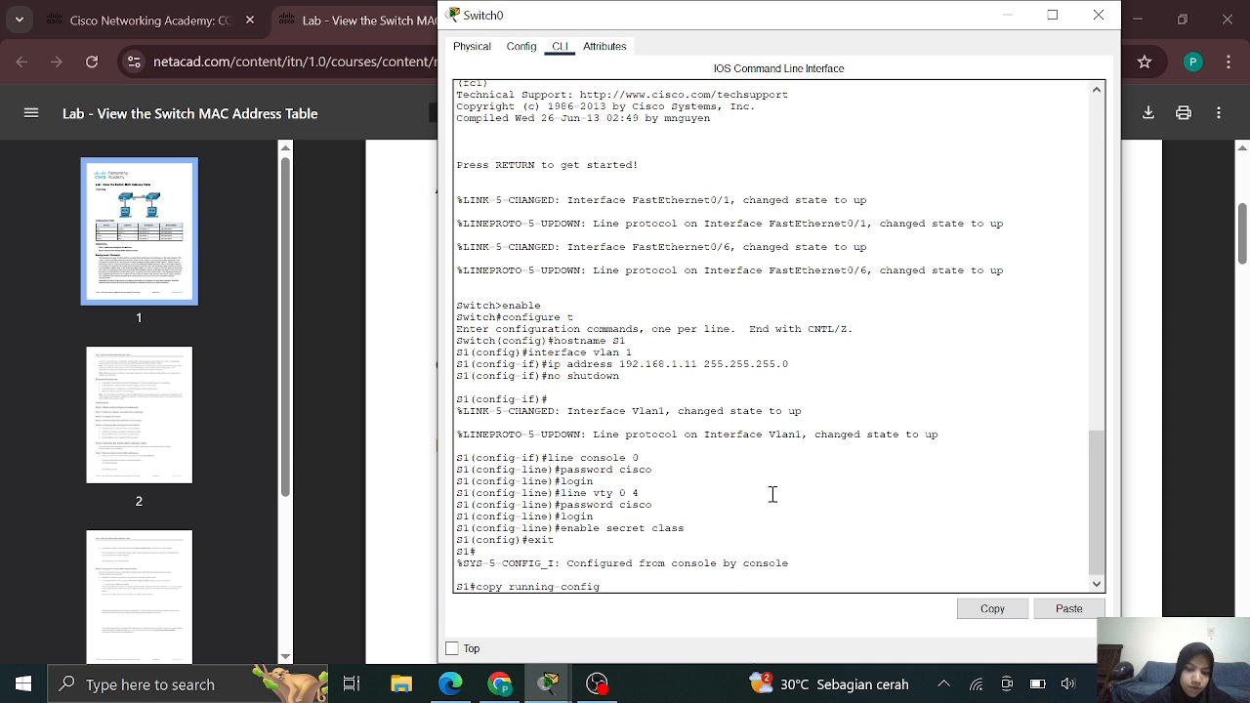
{"action": "type", "text": " startu"}
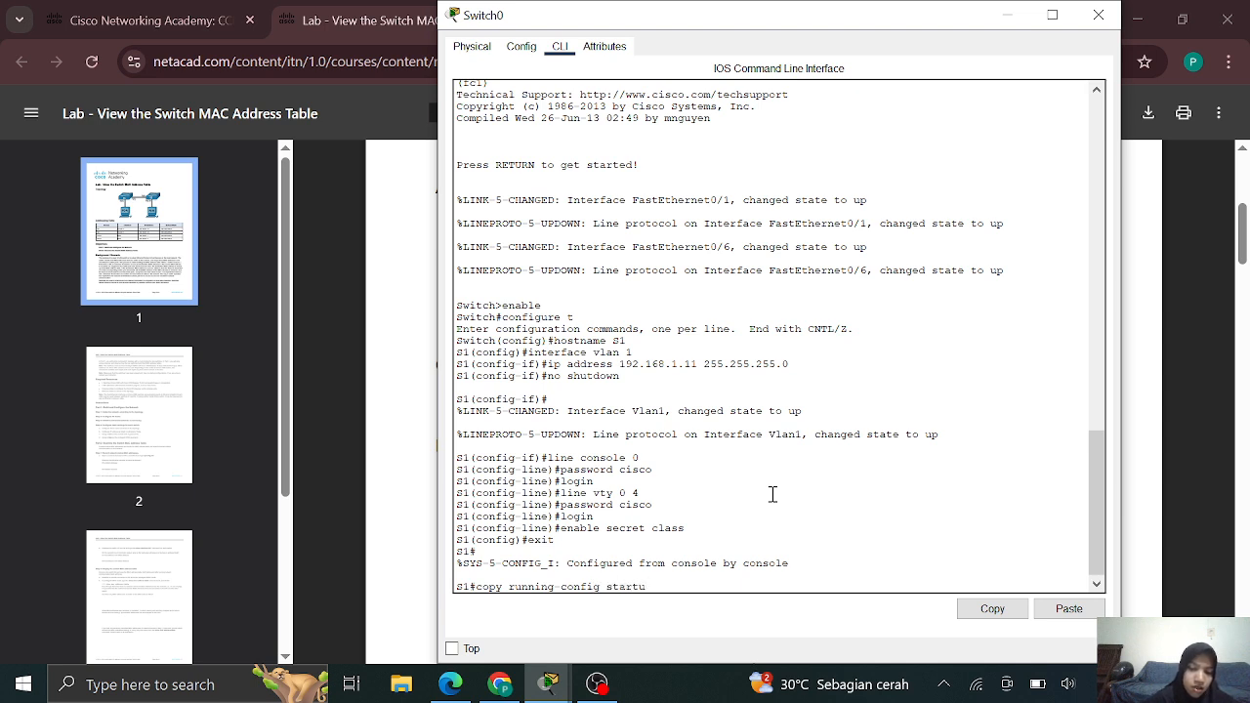
{"action": "type", "text": "p-config"}
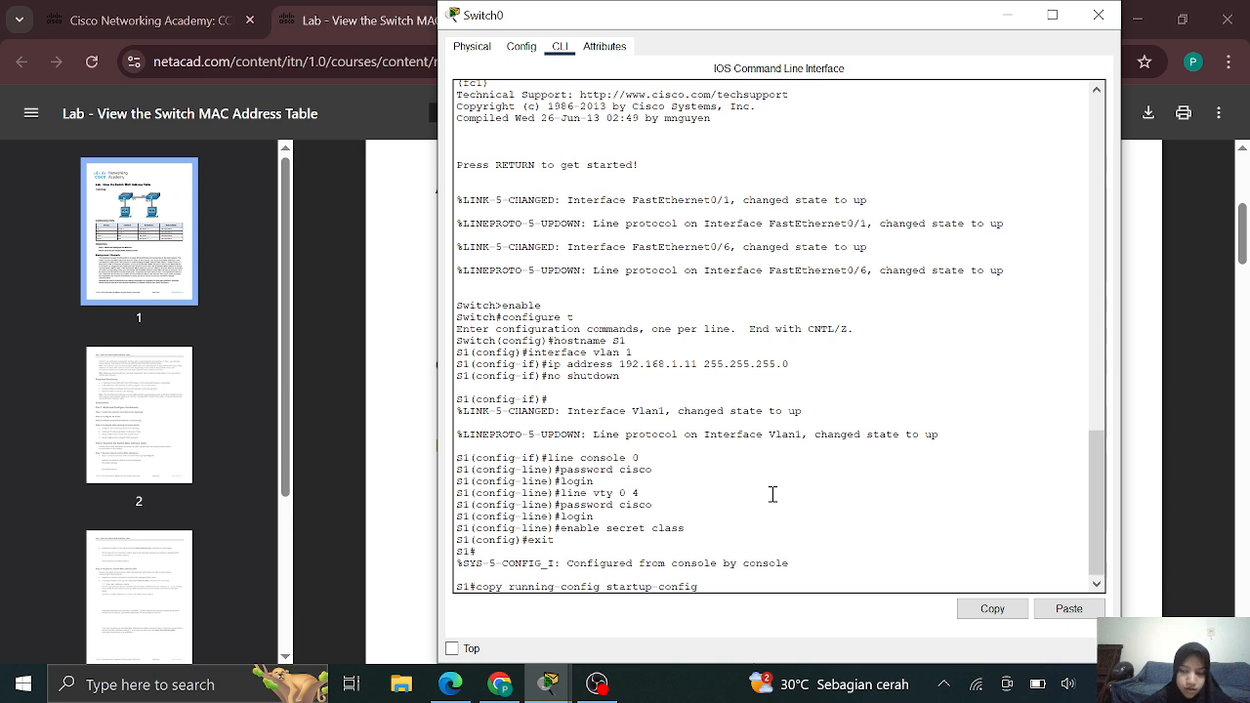
{"action": "key", "text": "Return"}
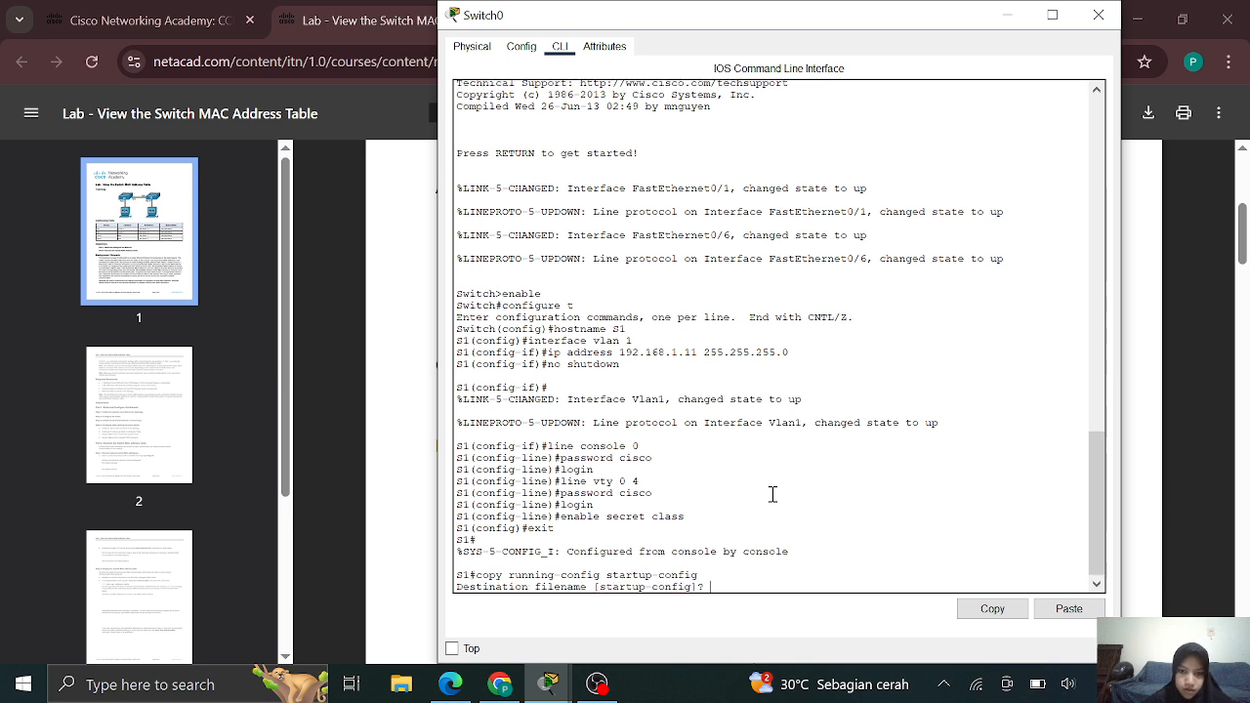
{"action": "key", "text": "Return"}
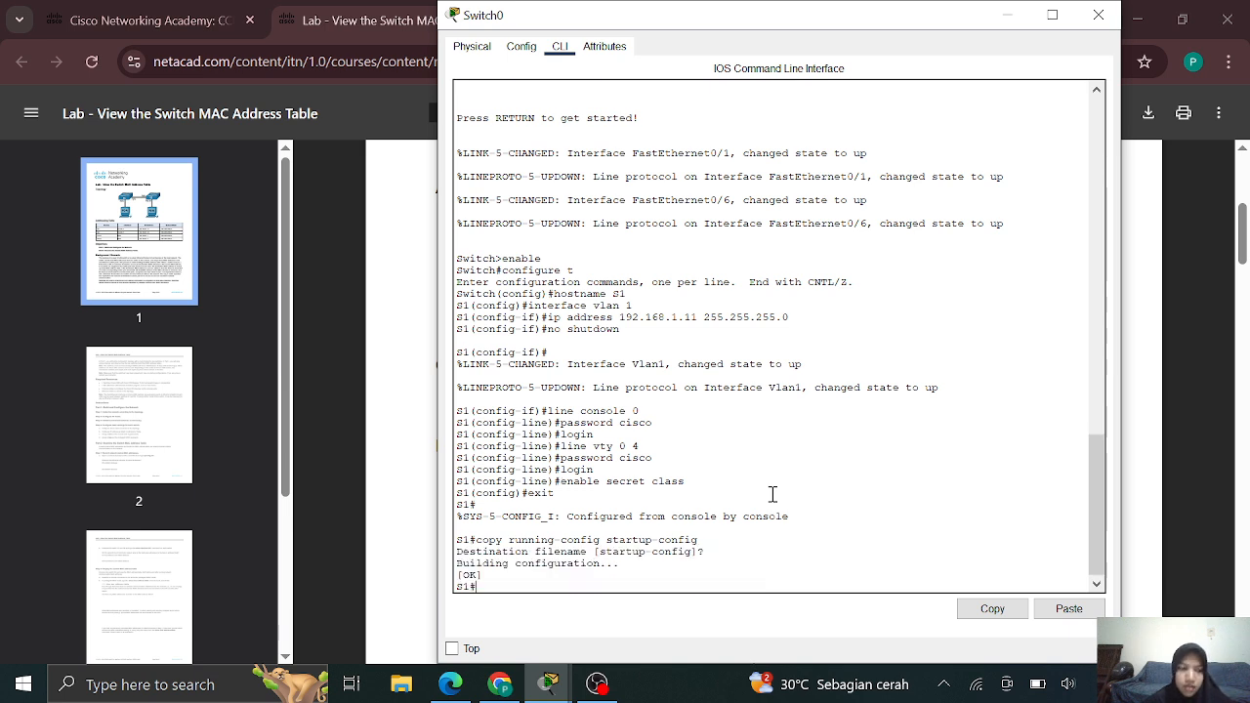
Copy S2's 192.168.1.12 255.255.255.0 from the PDF table and switch back to Packet Tracer
{"action": "left_click", "coordinate": [420, 422]}
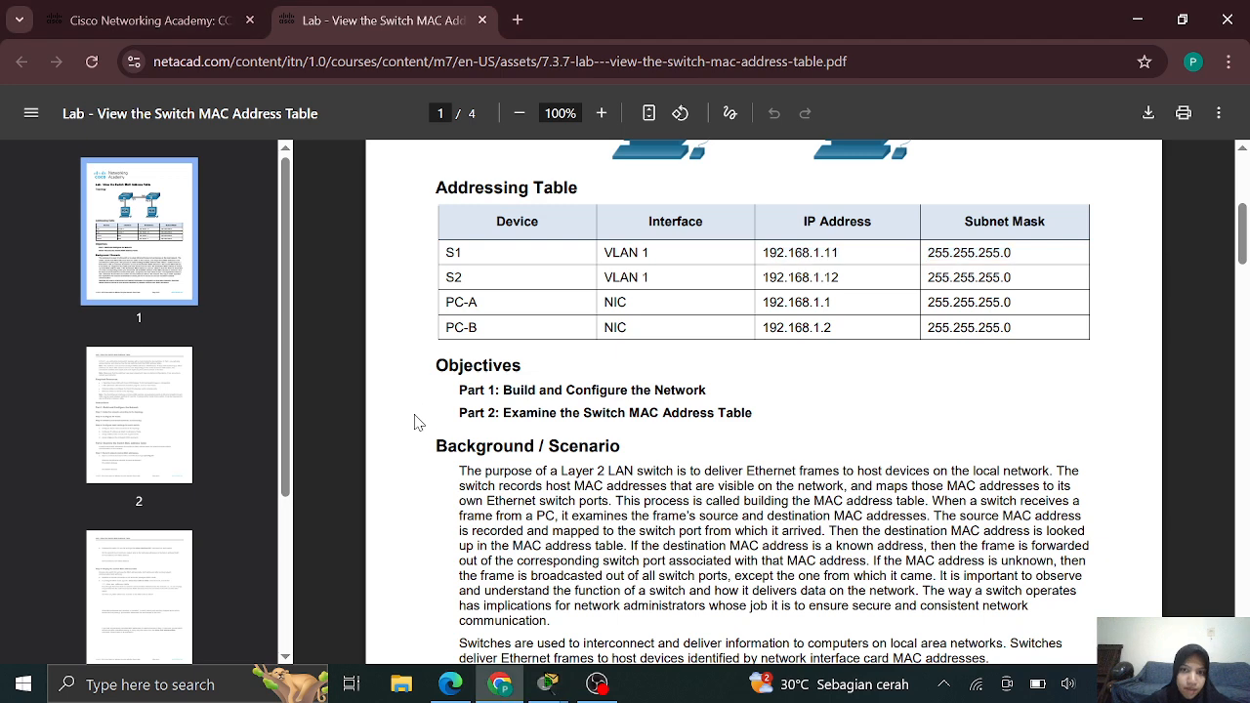
{"action": "left_click_drag", "start_coordinate": [762, 277], "coordinate": [1016, 275]}
{"action": "right_click", "coordinate": [997, 277]}
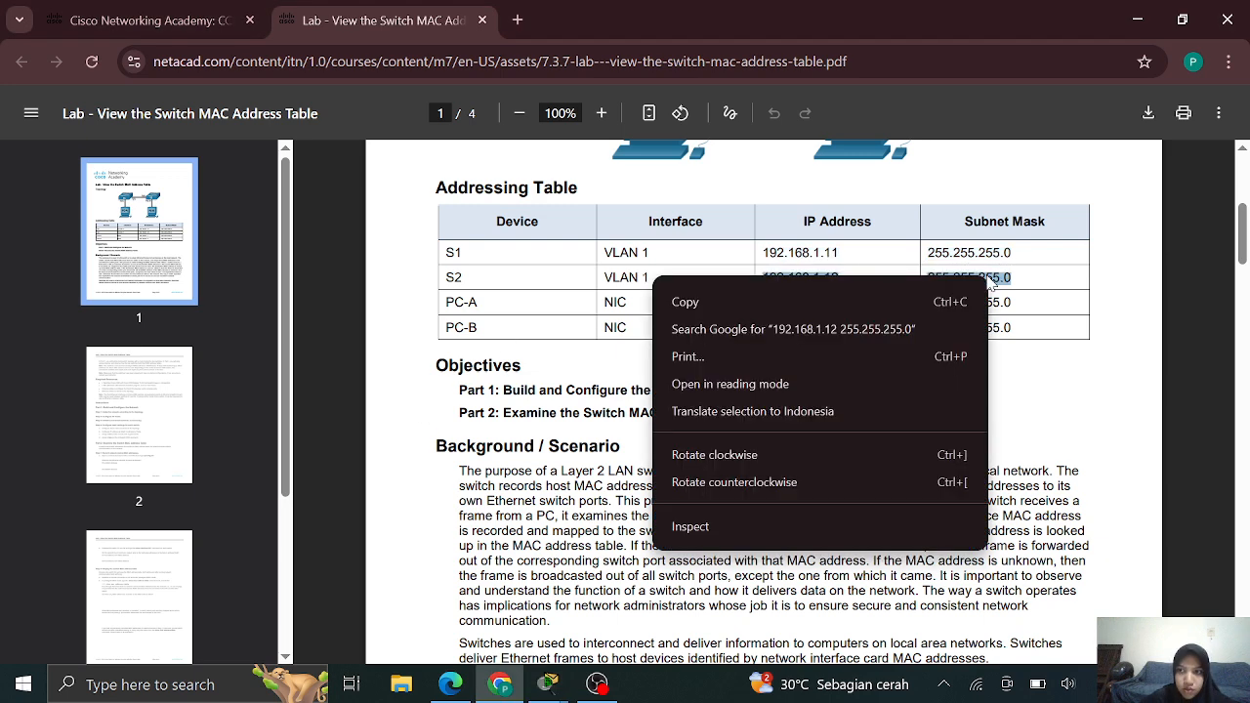
{"action": "left_click", "coordinate": [920, 301]}
{"action": "mouse_move", "coordinate": [549, 684]}
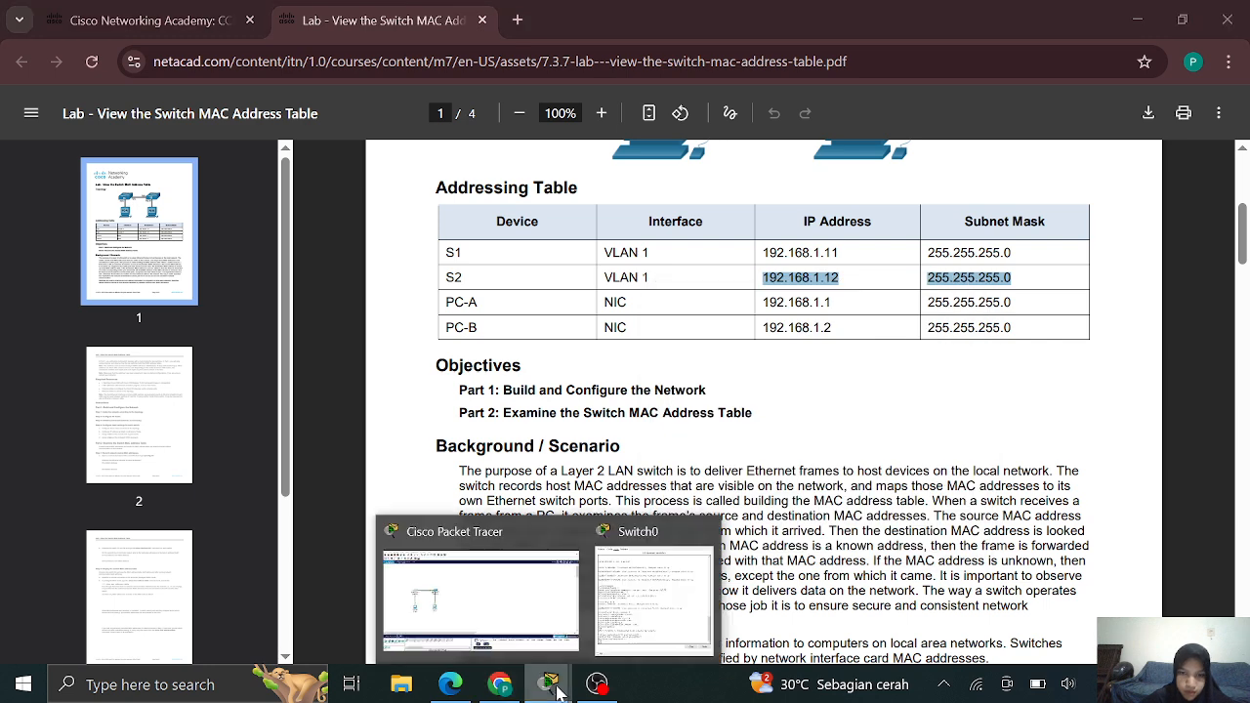
{"action": "left_click", "coordinate": [468, 635]}
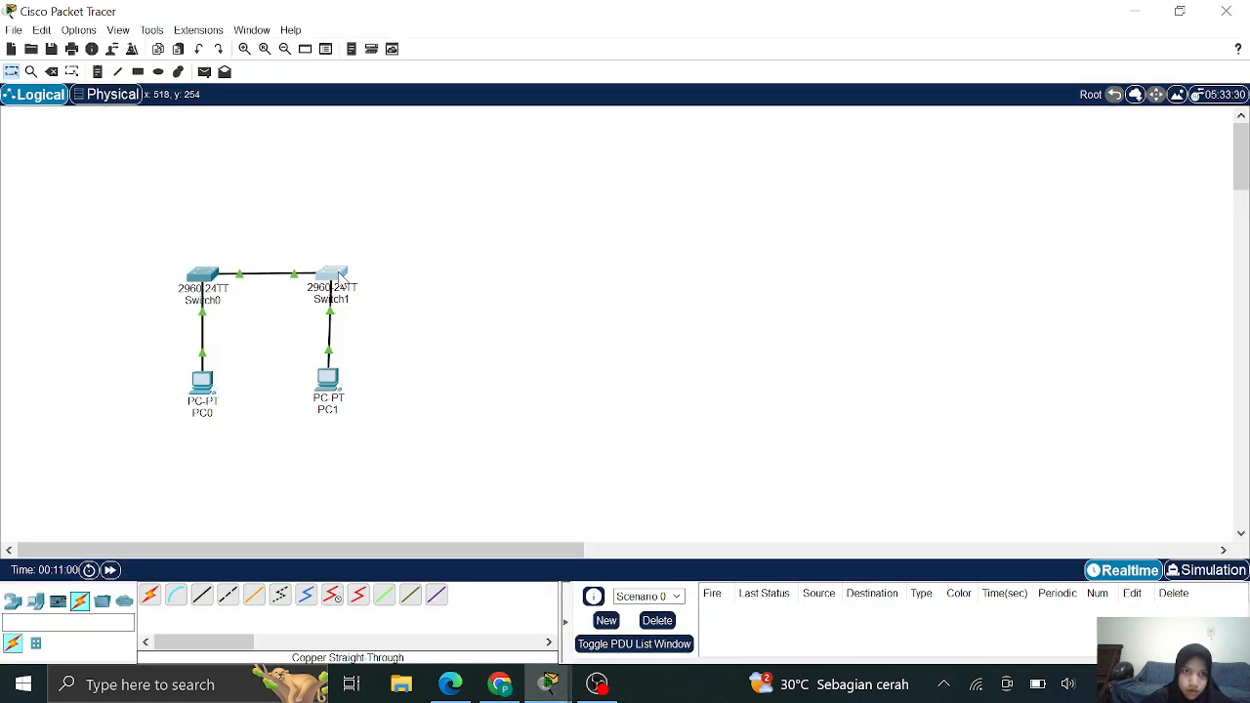
Open Switch1's CLI and rename it S2 in global configuration mode
{"action": "left_click", "coordinate": [337, 276]}
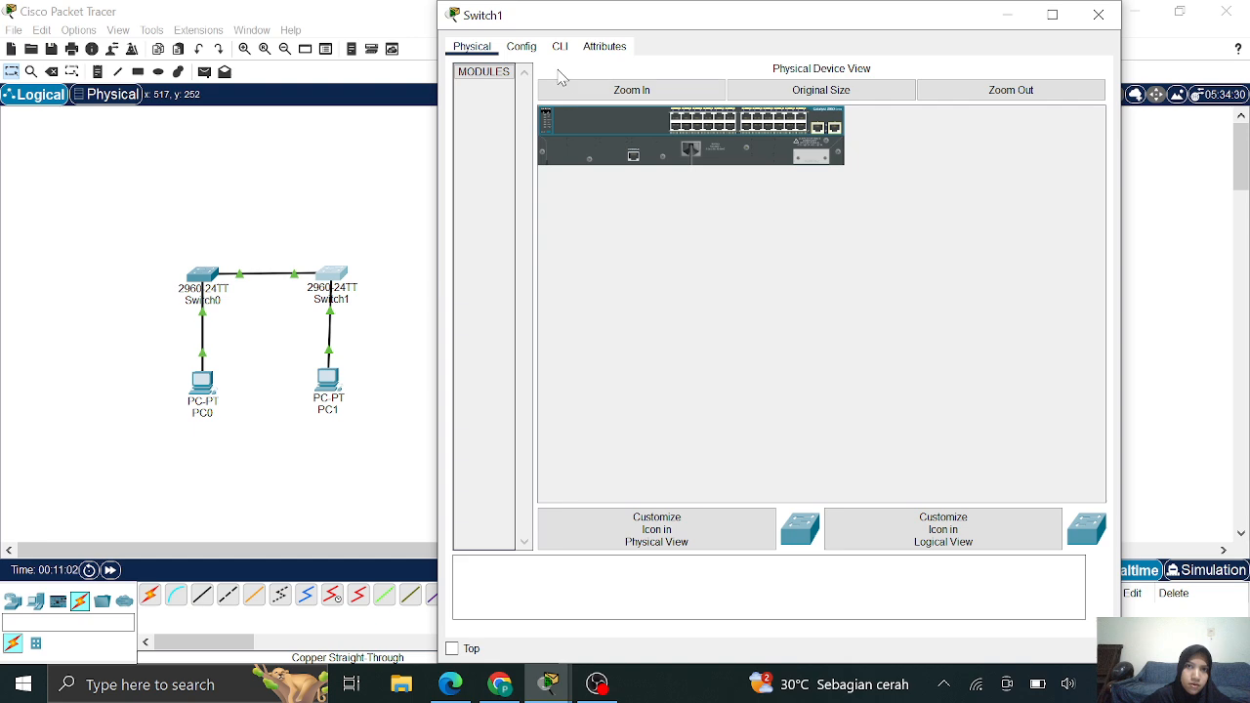
{"action": "left_click", "coordinate": [559, 49]}
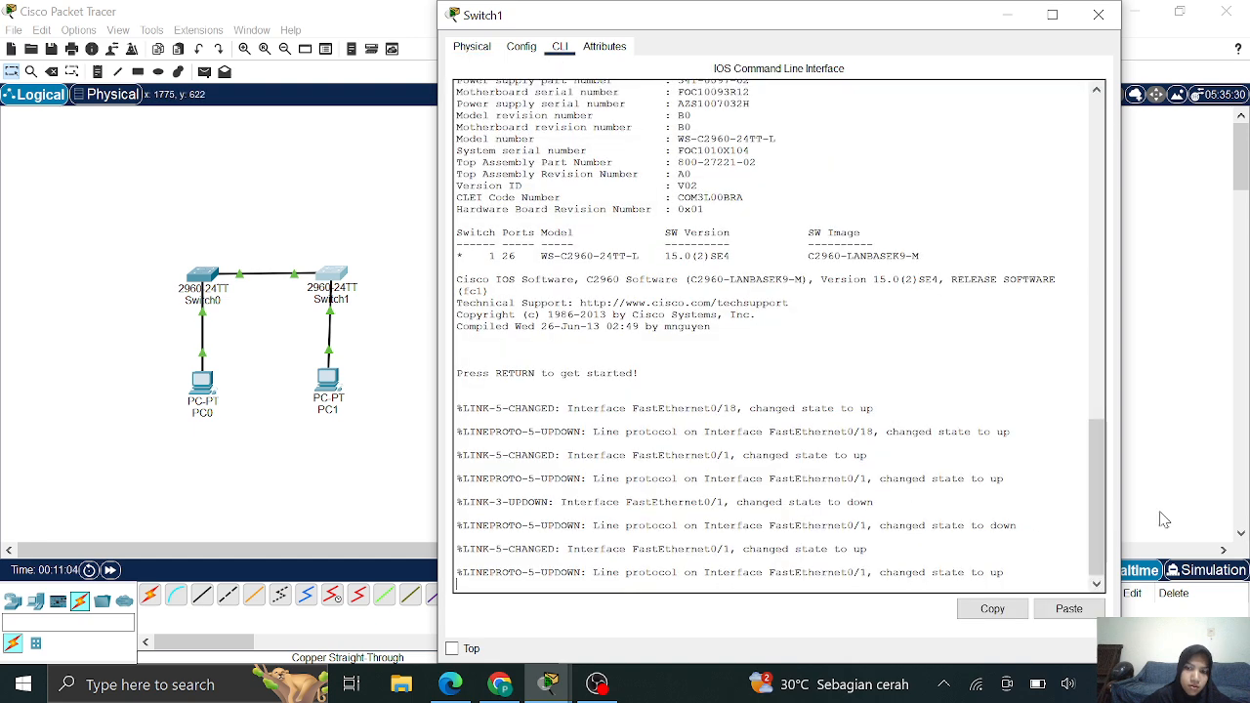
{"action": "key", "text": "Return"}
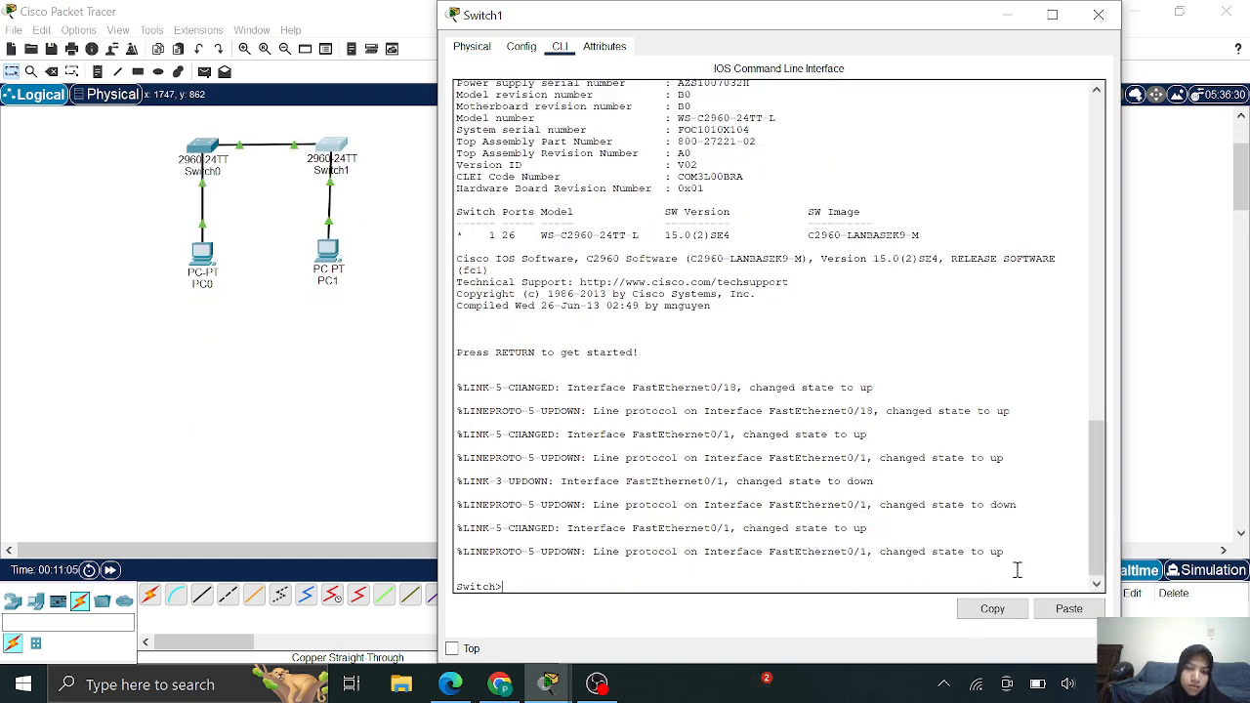
{"action": "type", "text": "enable"}
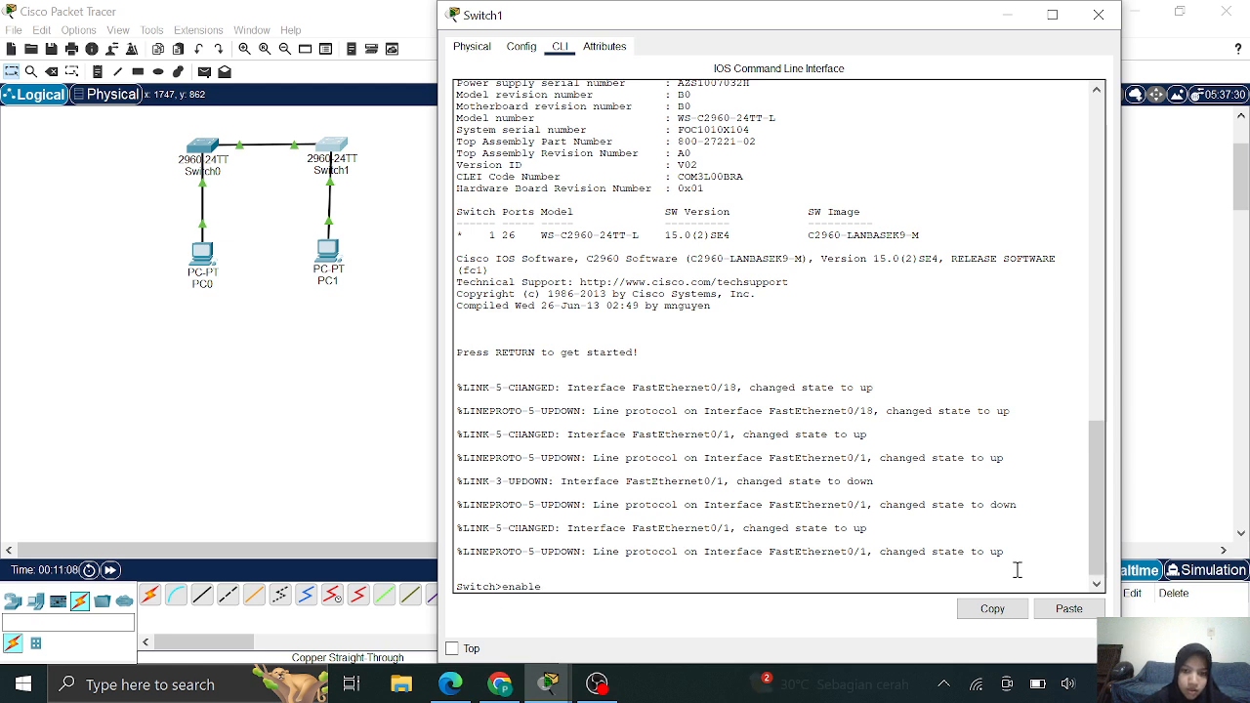
{"action": "key", "text": "Return"}
{"action": "type", "text": "con"}
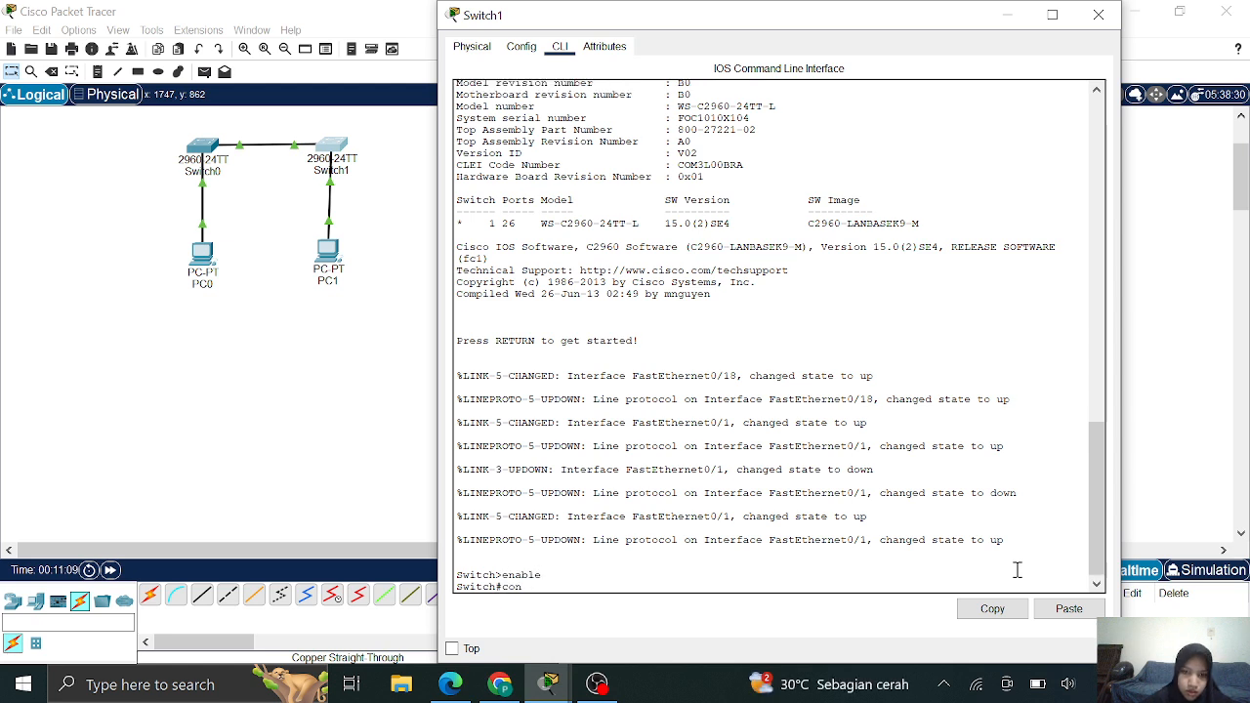
{"action": "type", "text": "figu"}
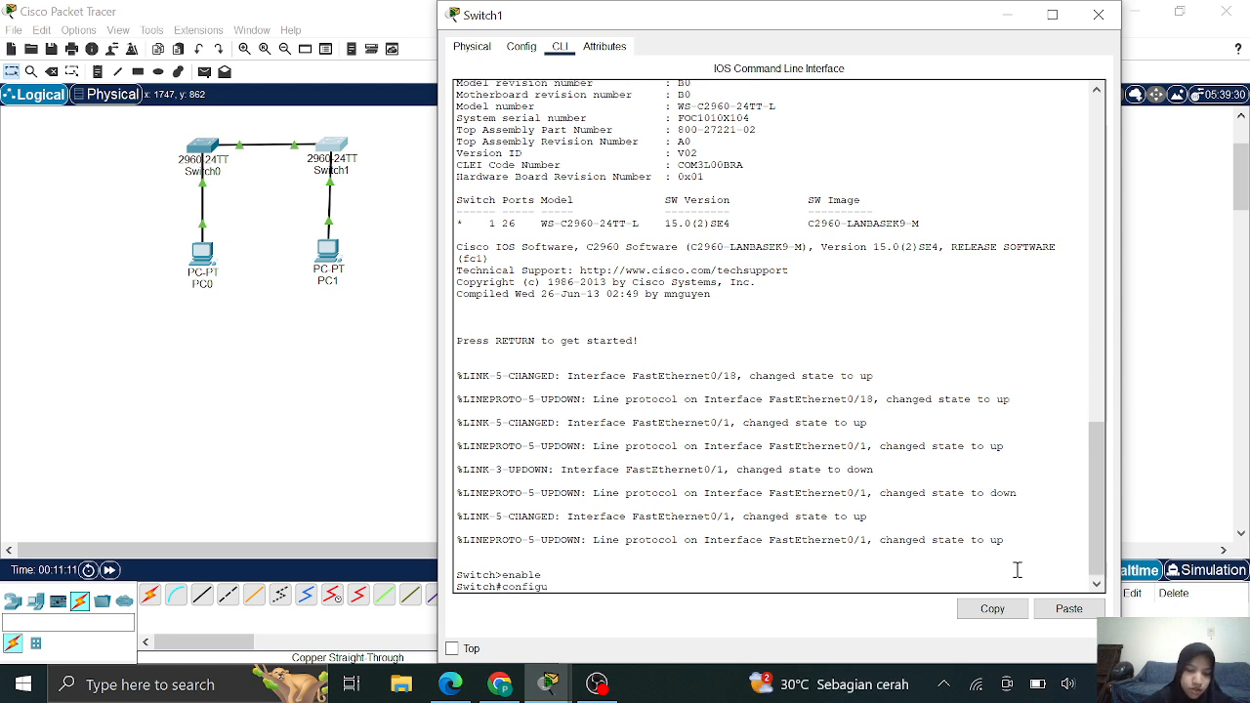
{"action": "type", "text": "re t"}
{"action": "key", "text": "Return"}
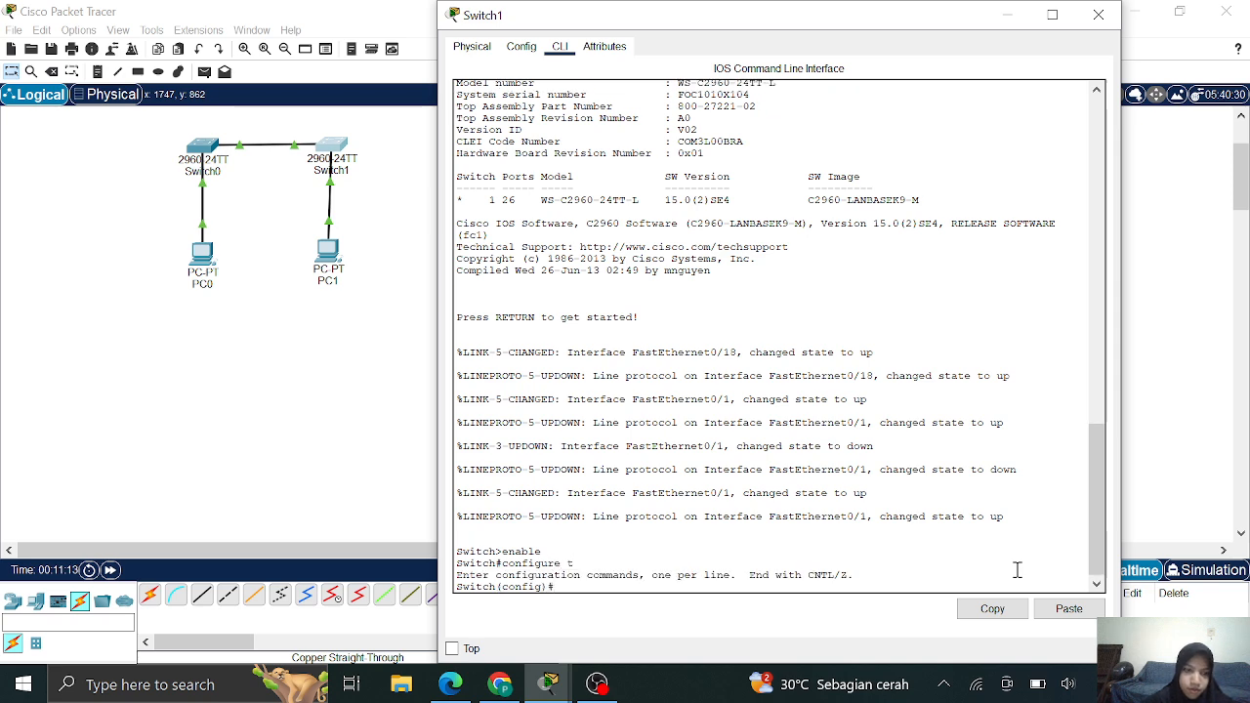
{"action": "type", "text": "nfig)#ho"}
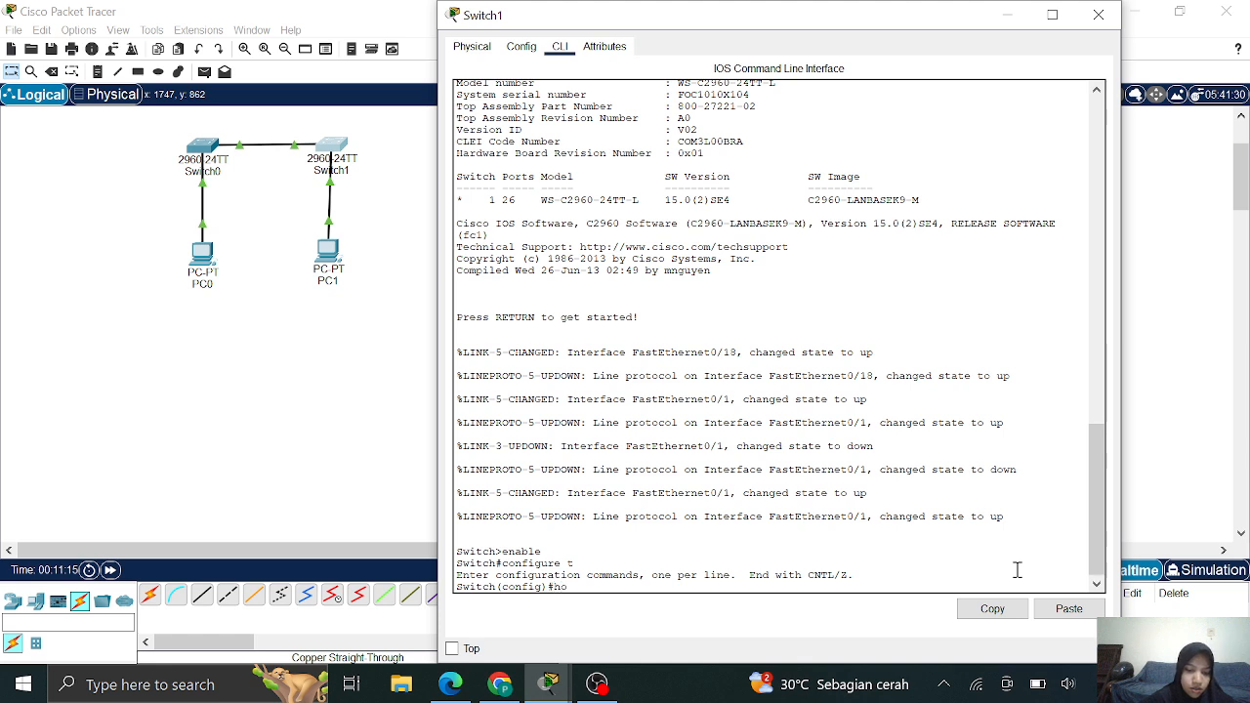
{"action": "type", "text": "stname"}
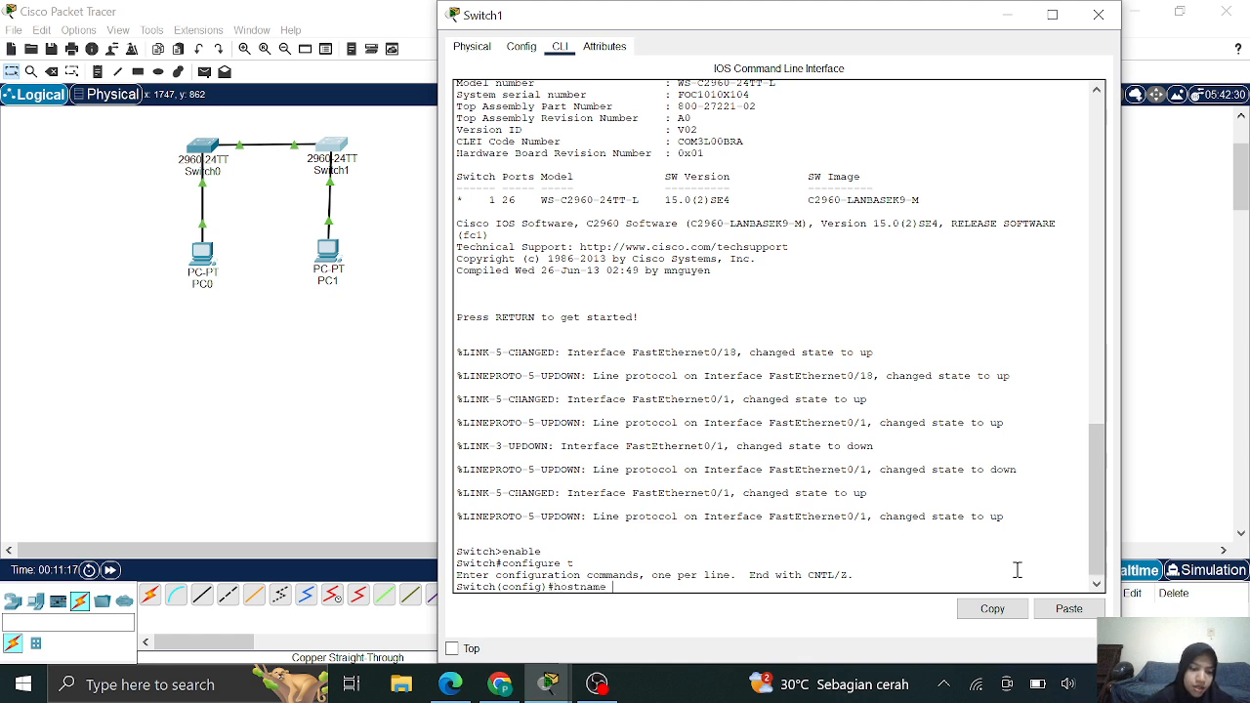
{"action": "type", "text": " S"}
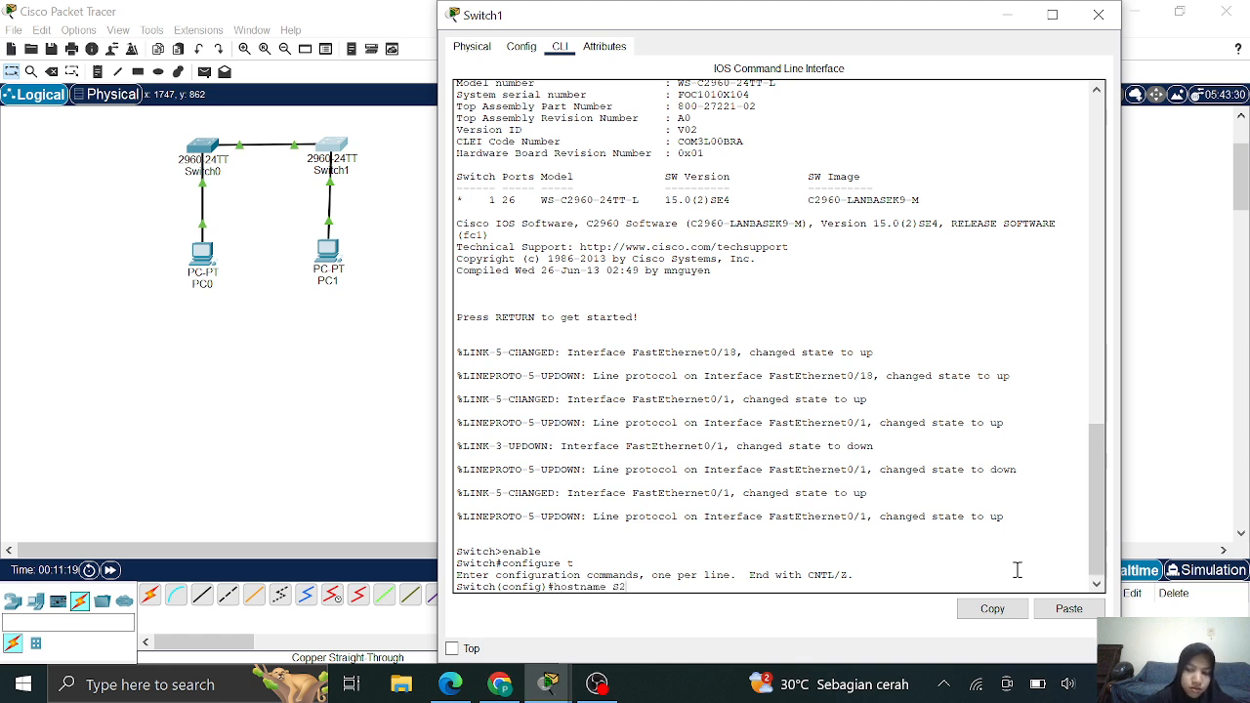
{"action": "type", "text": "2"}
{"action": "key", "text": "Return"}
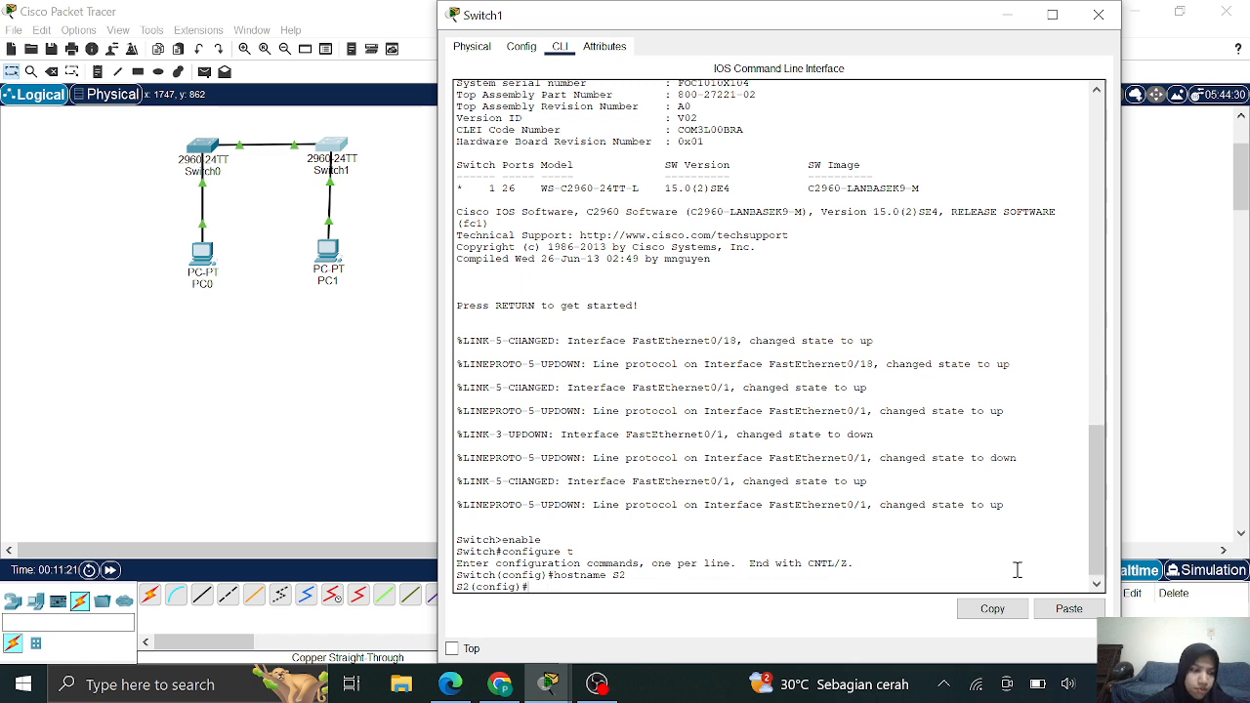
Give VLAN 1 the pasted address 192.168.1.12 255.255.255.0 and begin no shutdown
{"action": "type", "text": "interface v"}
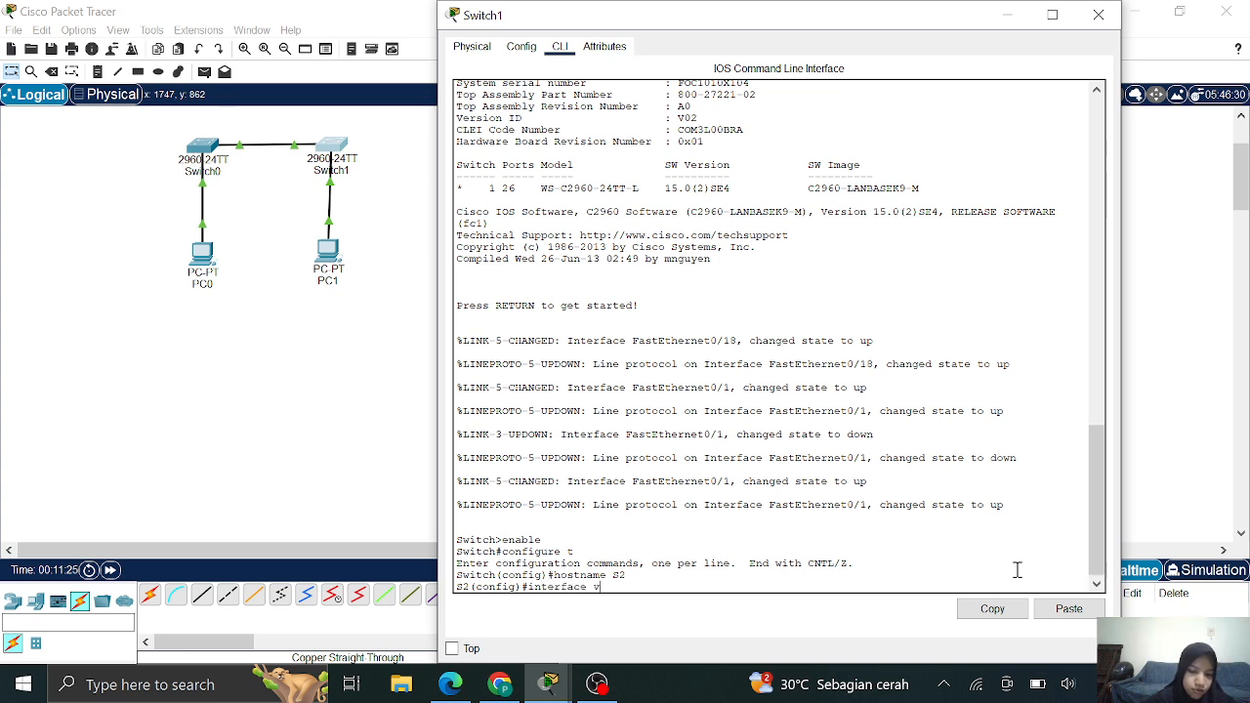
{"action": "type", "text": "lan 1"}
{"action": "key", "text": "Return"}
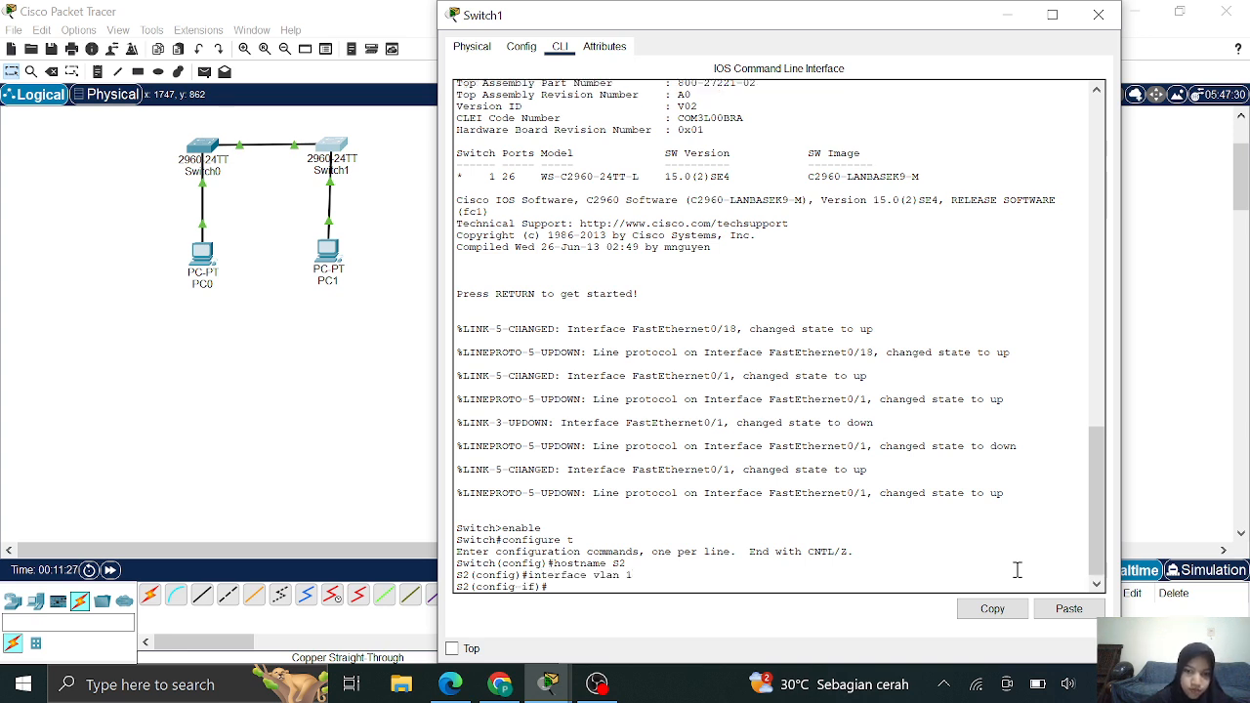
{"action": "type", "text": "ip address"}
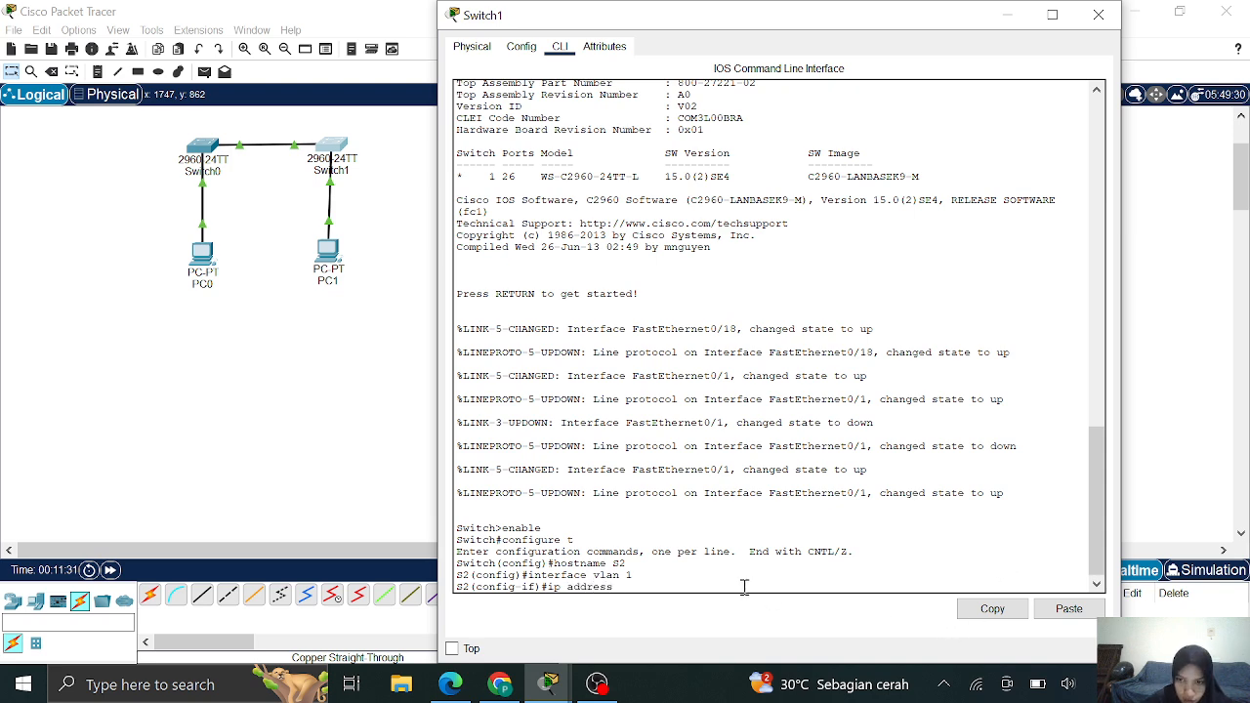
{"action": "right_click", "coordinate": [664, 591]}
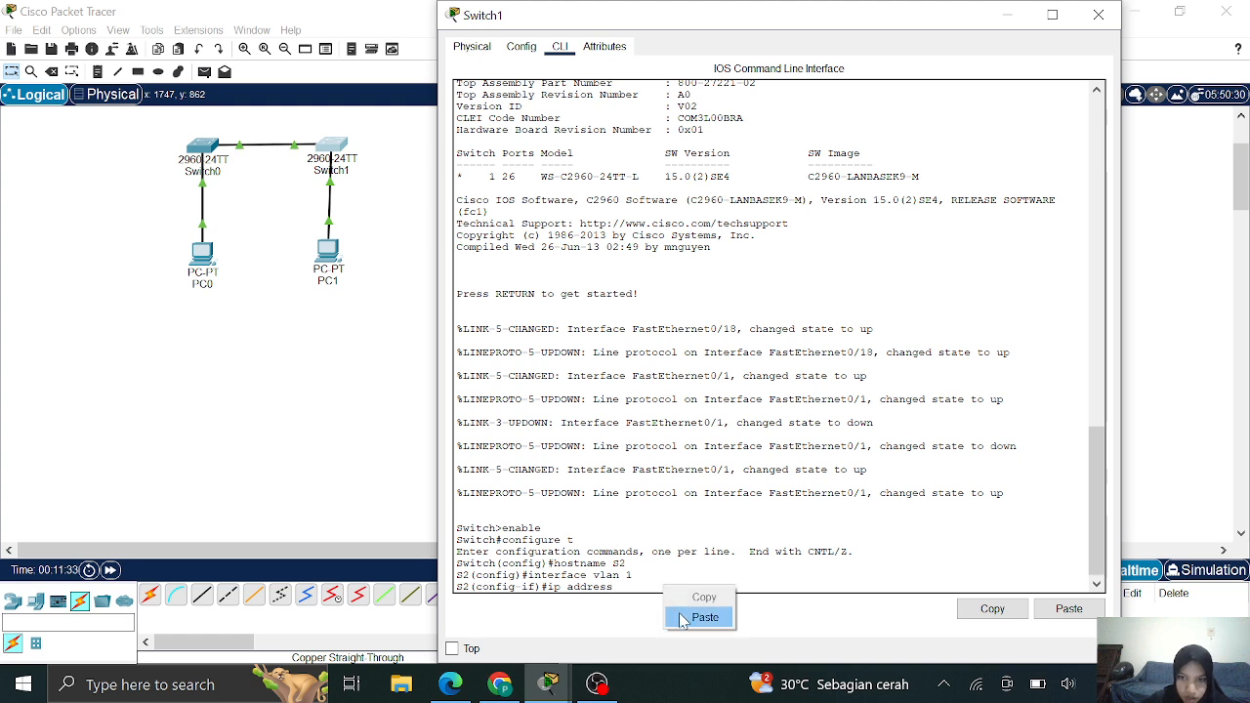
{"action": "left_click", "coordinate": [698, 617]}
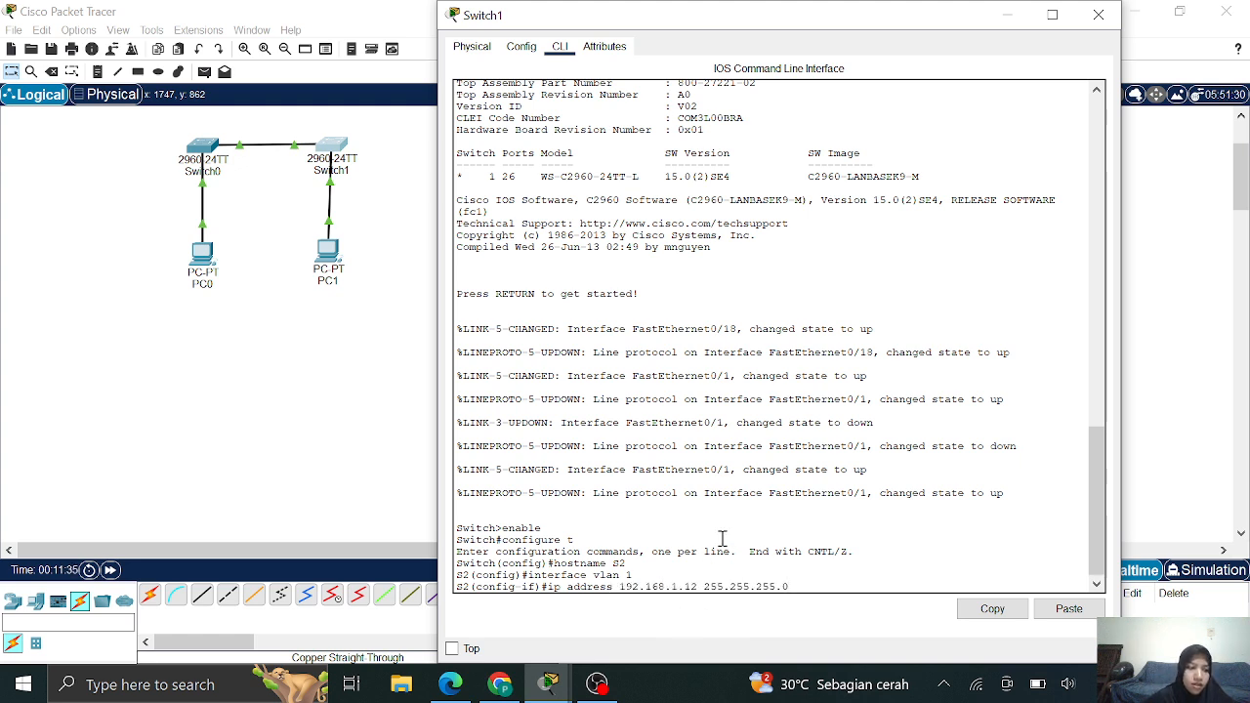
{"action": "key", "text": "Return"}
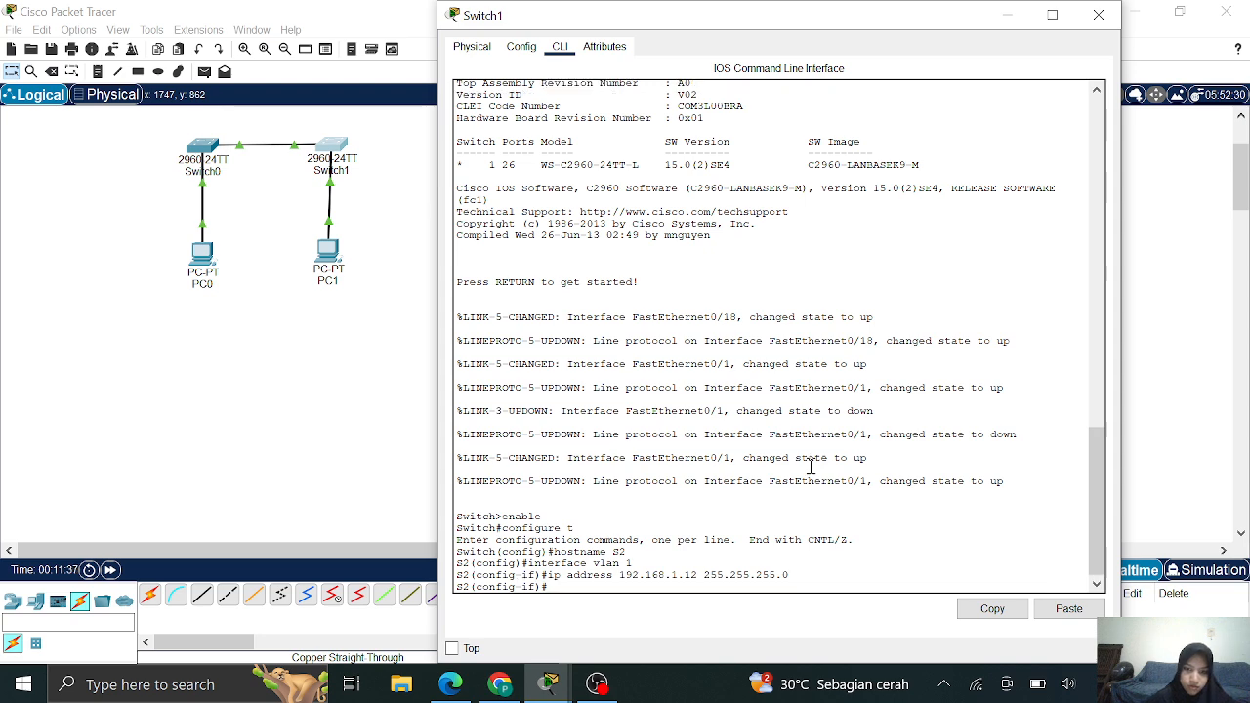
{"action": "type", "text": "no shutd"}
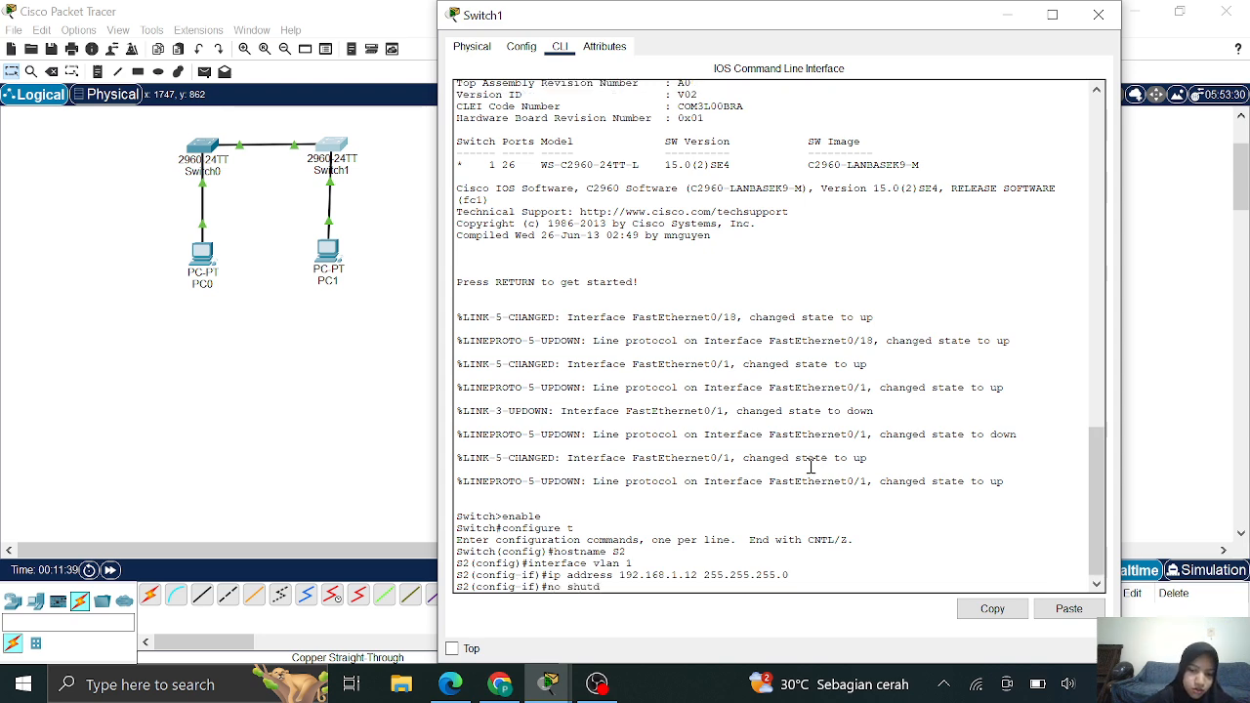
{"action": "type", "text": "own"}
Bring VLAN 1 up and give S2's console line a password with login
{"action": "key", "text": "Return"}
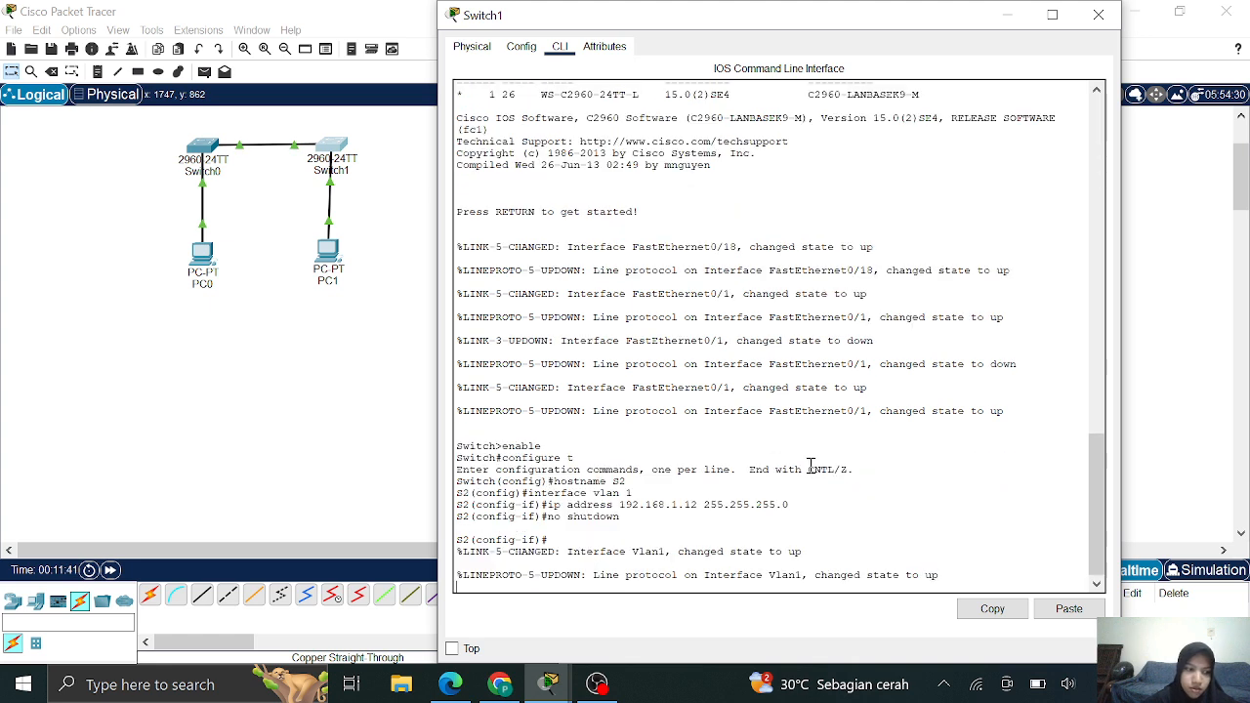
{"action": "type", "text": "l"}
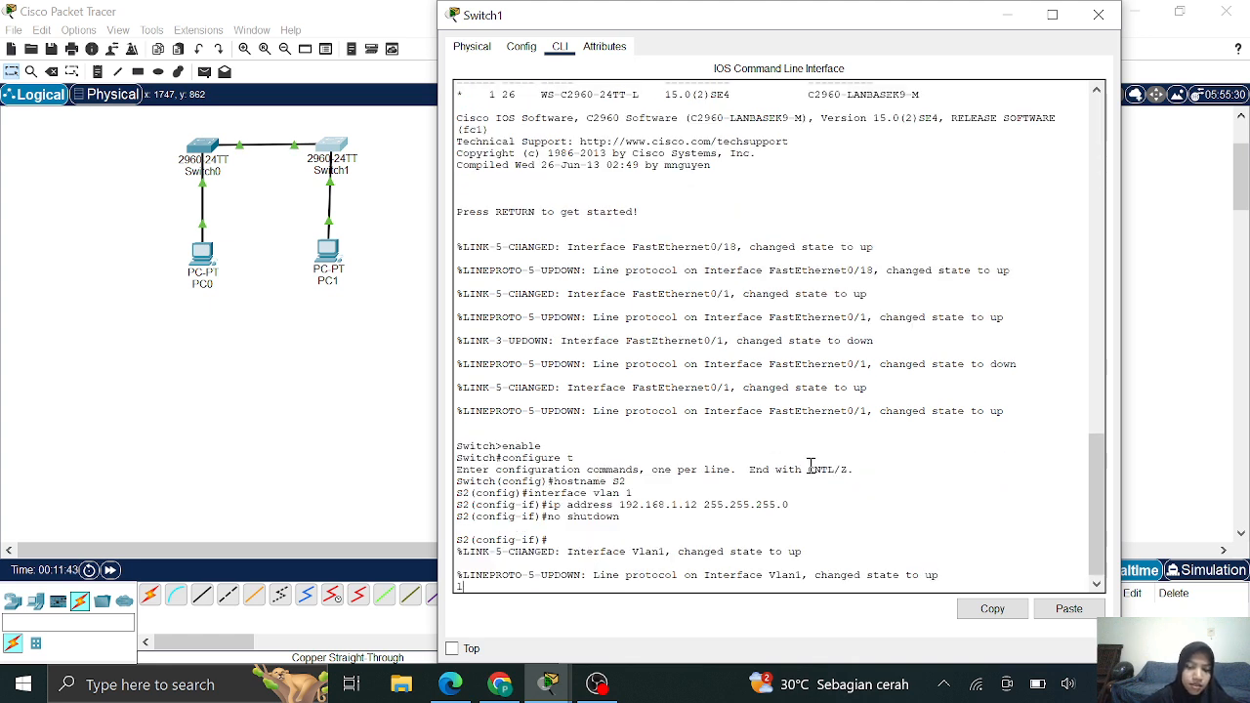
{"action": "type", "text": "ine console 0"}
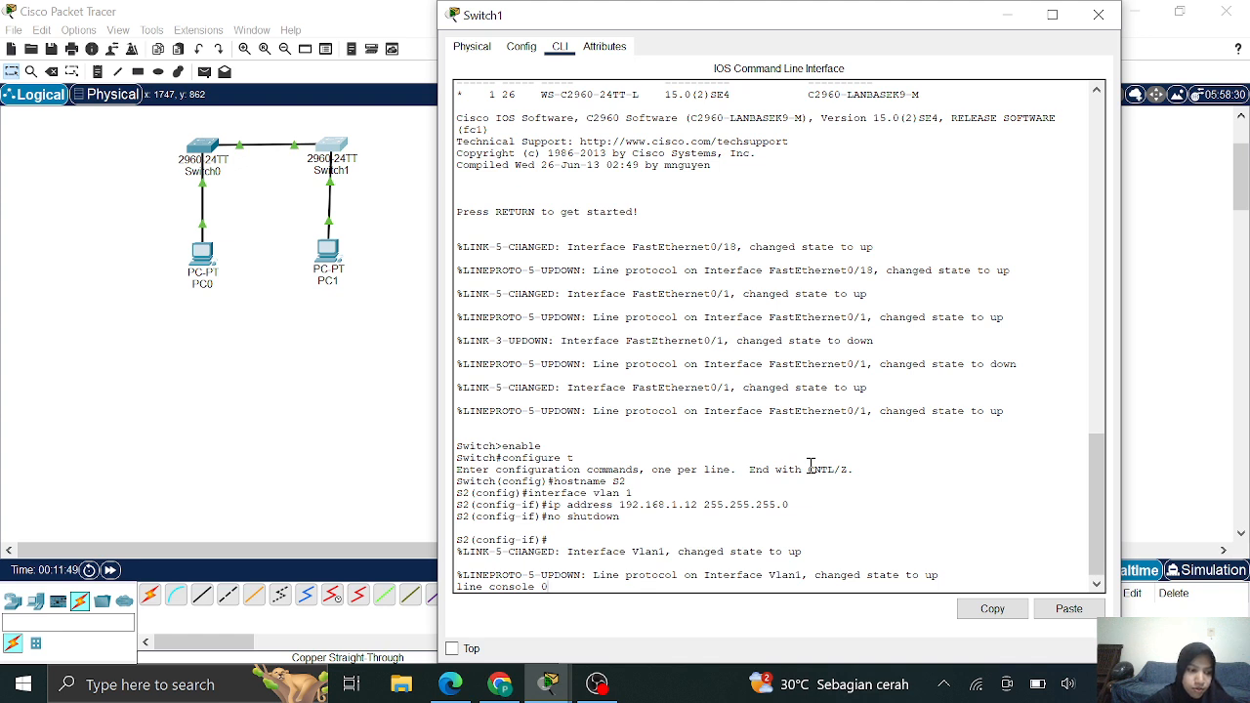
{"action": "key", "text": "Return"}
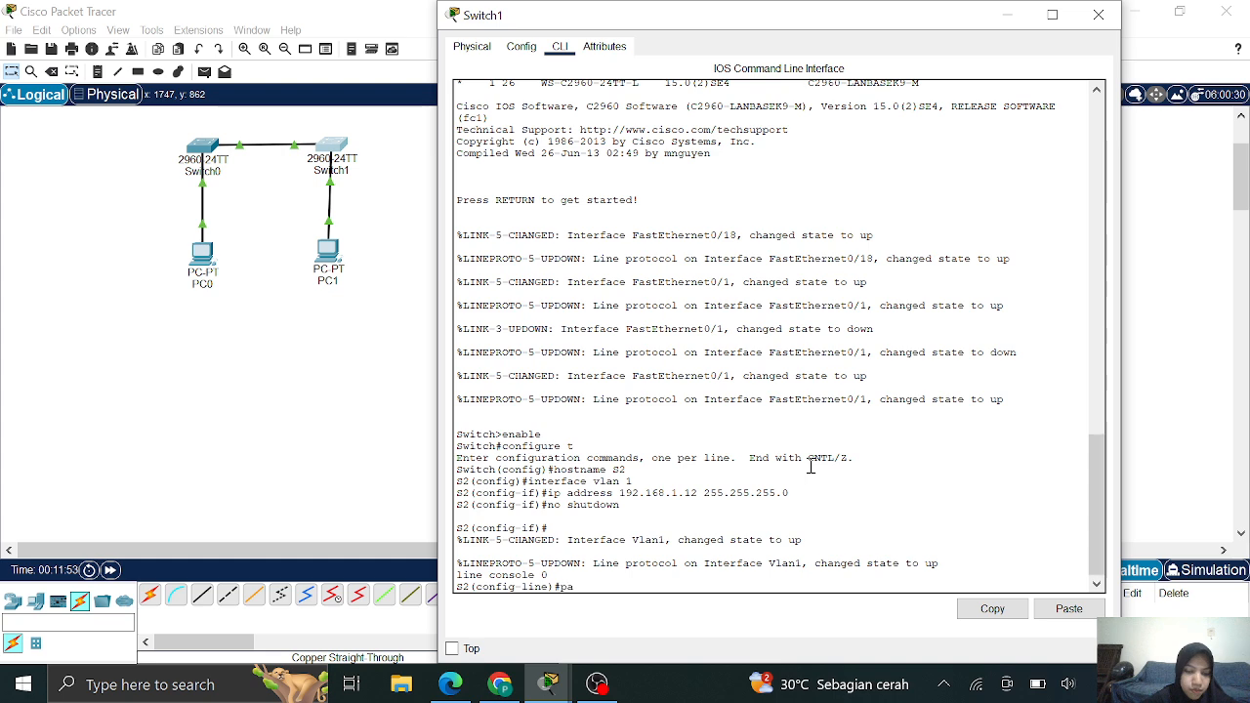
{"action": "type", "text": "password cisco"}
{"action": "key", "text": "Return"}
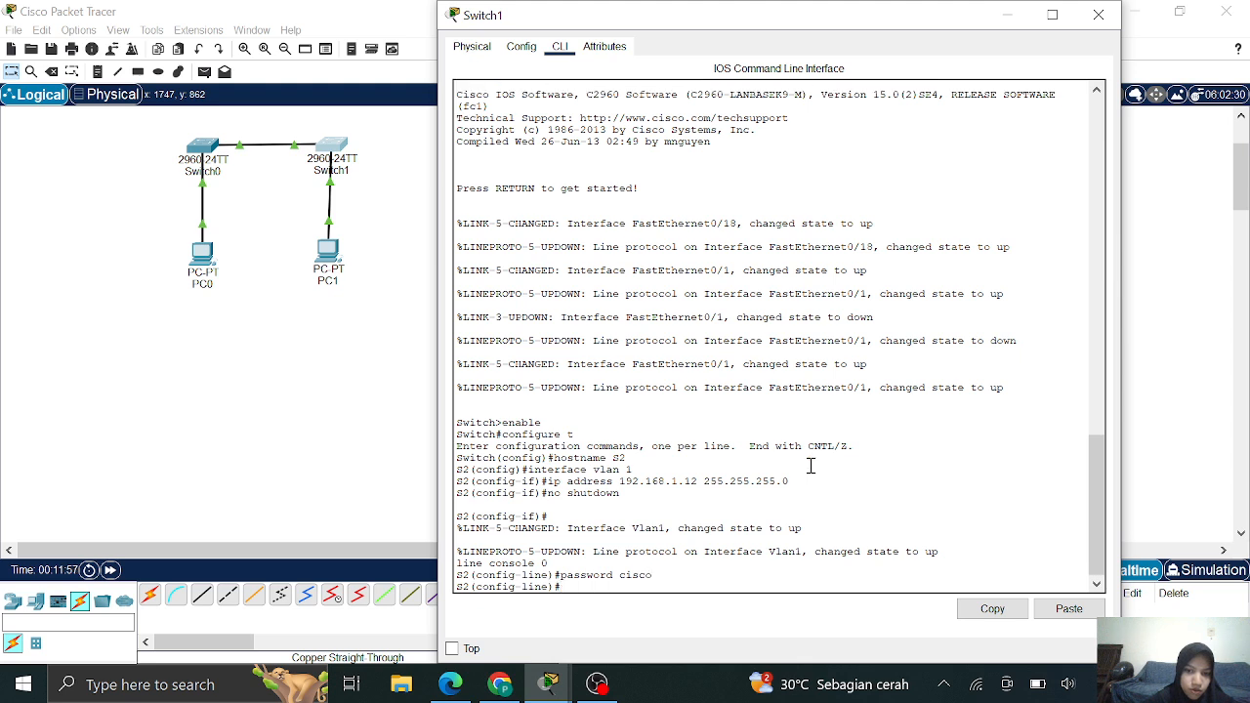
{"action": "type", "text": "login"}
{"action": "key", "text": "Return"}
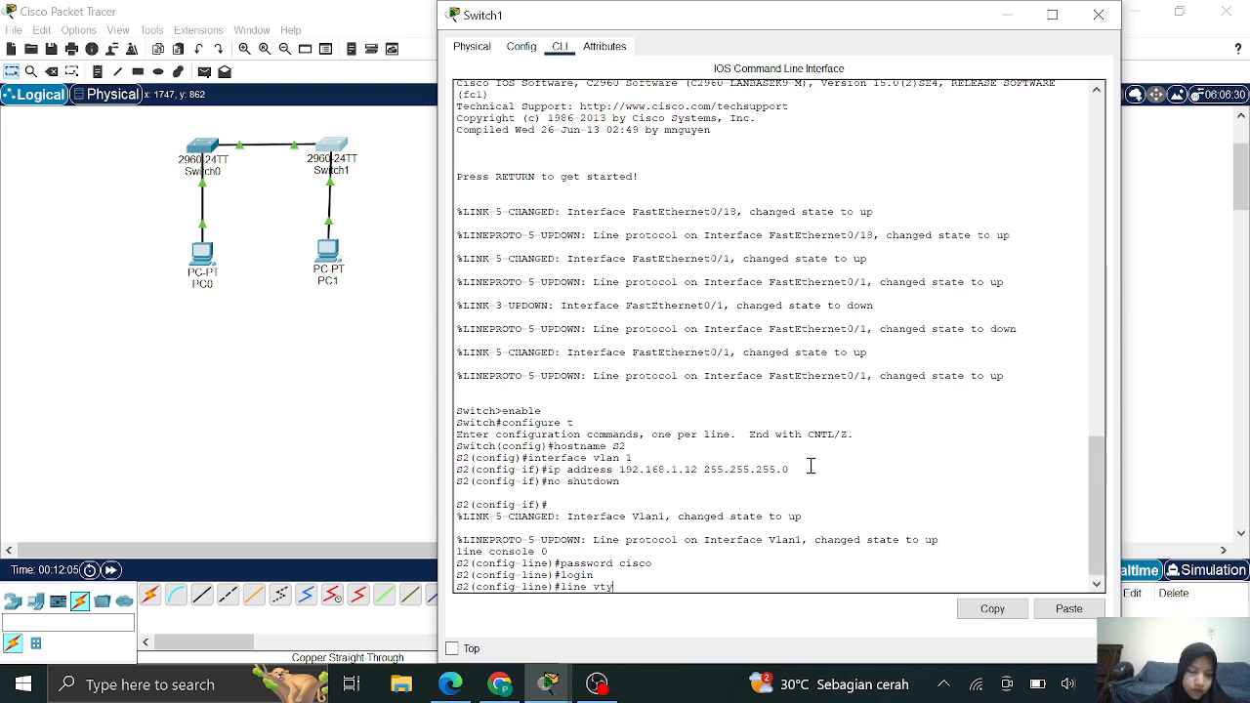
Give vty lines 0 4 a password with login and set an enable secret
{"action": "type", "text": "line vty 0 4"}
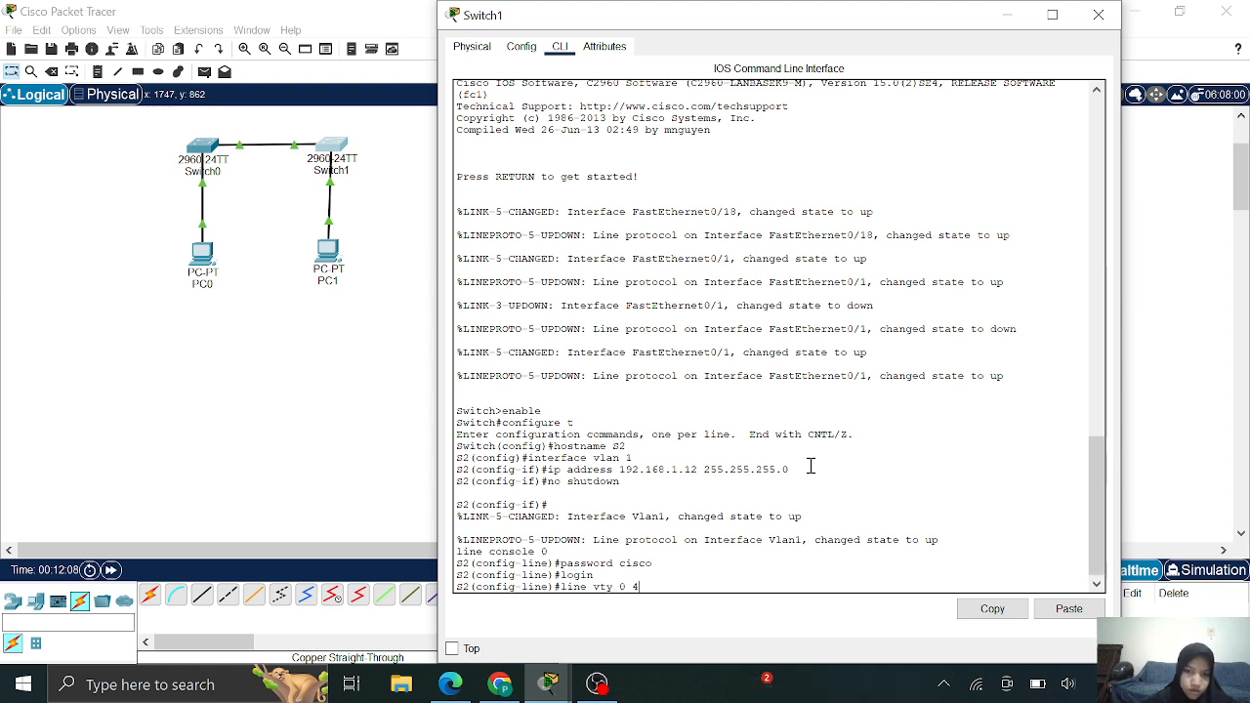
{"action": "key", "text": "Return"}
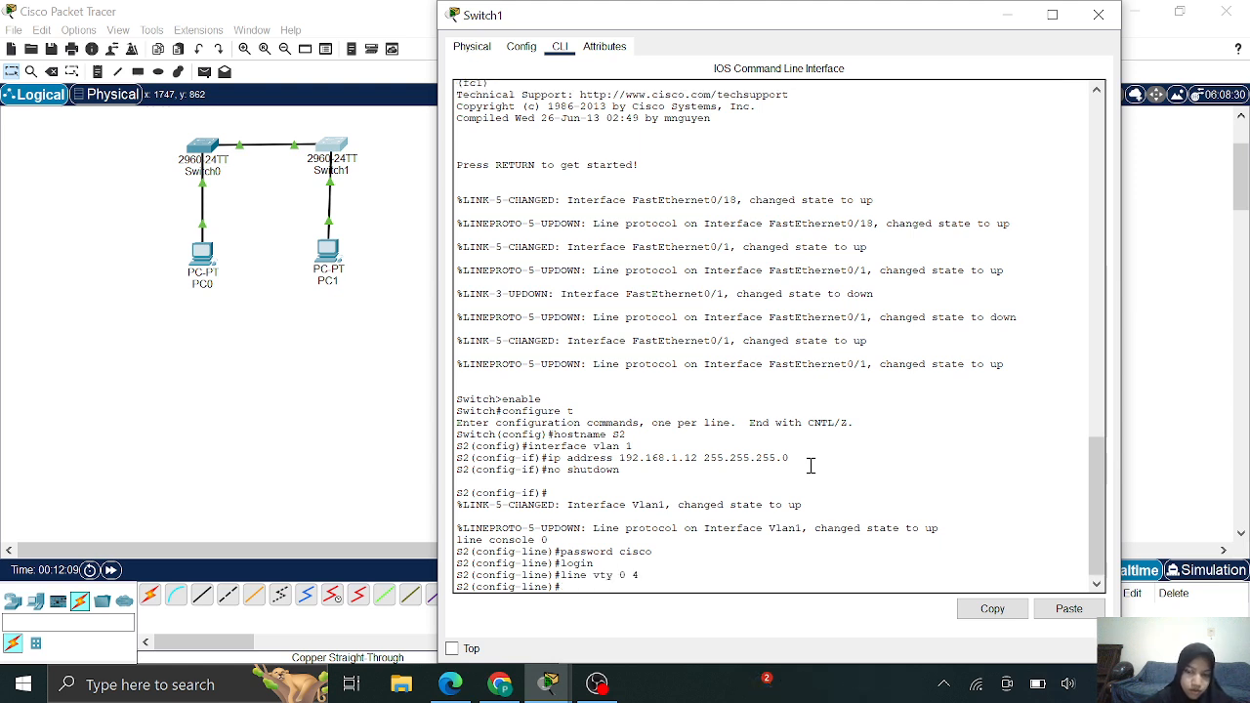
{"action": "type", "text": "passo"}
{"action": "key", "text": "BackSpace"}
{"action": "type", "text": "w"}
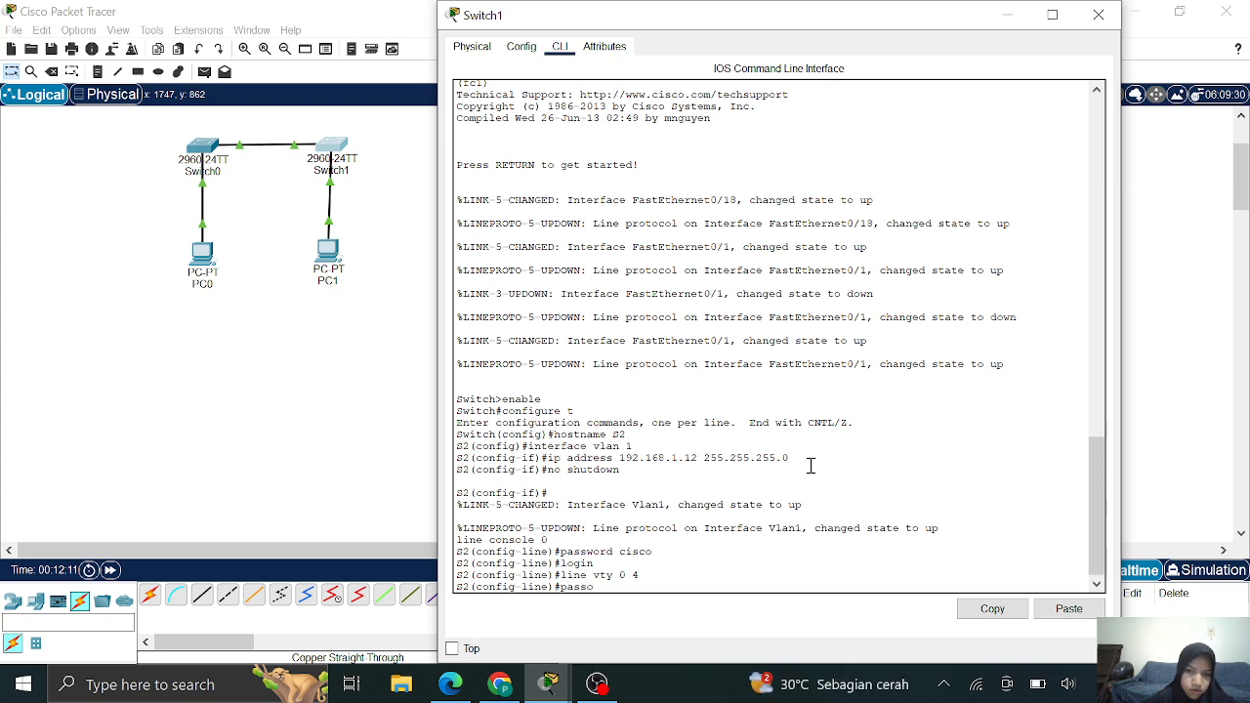
{"action": "type", "text": "ord cisco"}
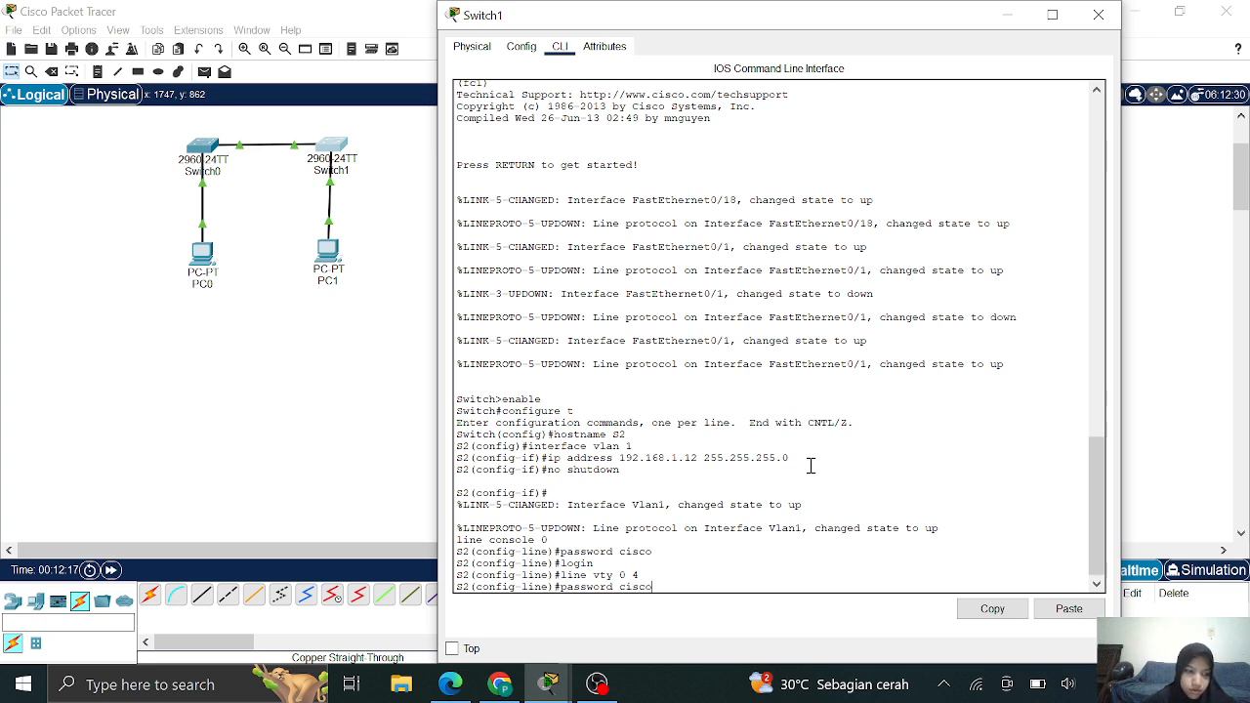
{"action": "key", "text": "Return"}
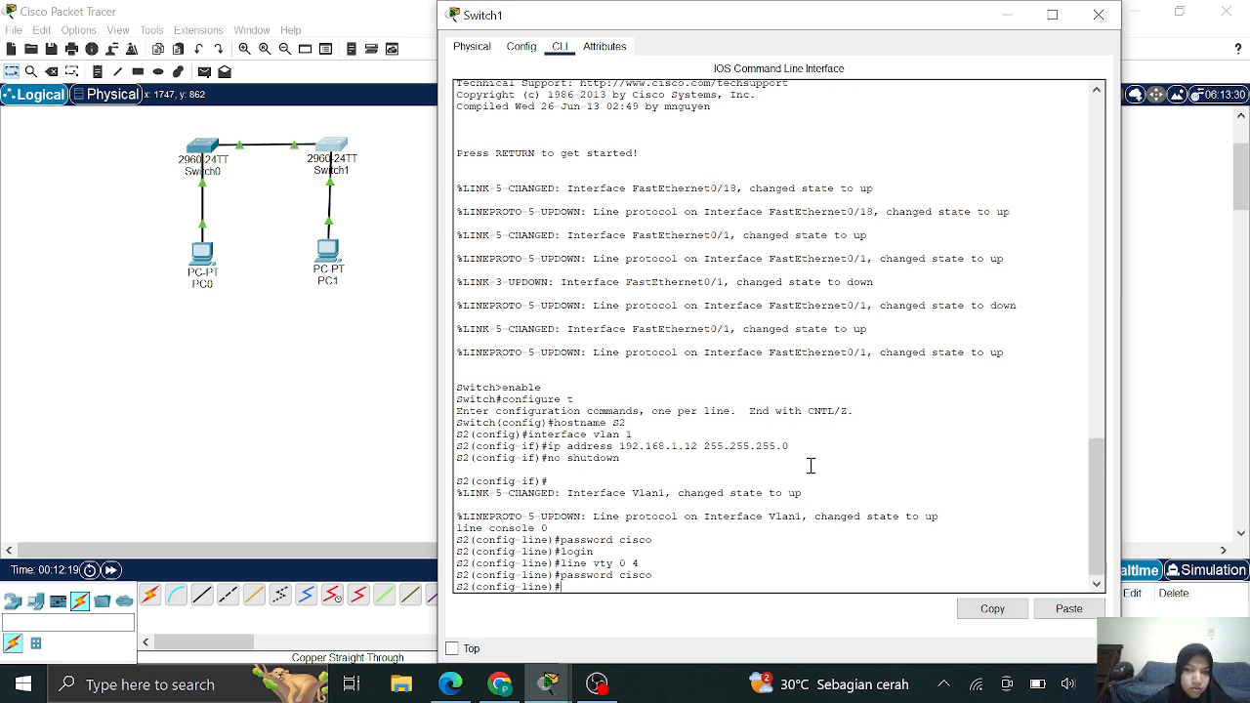
{"action": "type", "text": "login"}
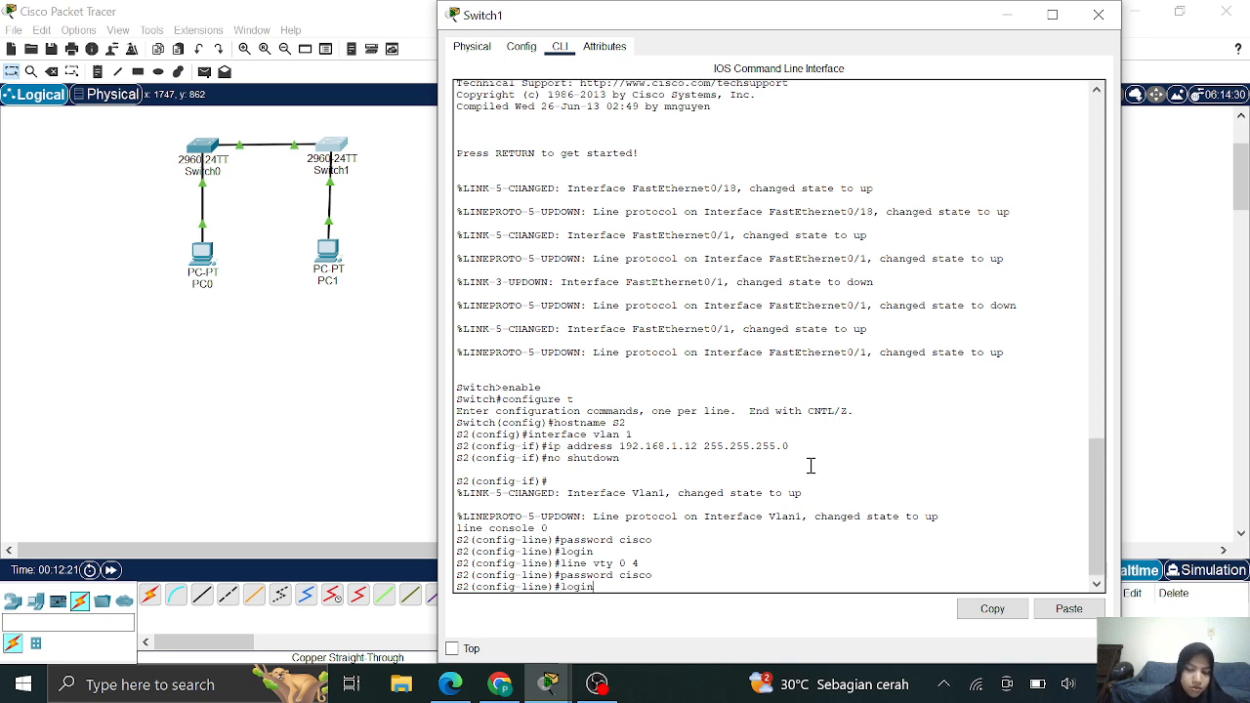
{"action": "key", "text": "Return"}
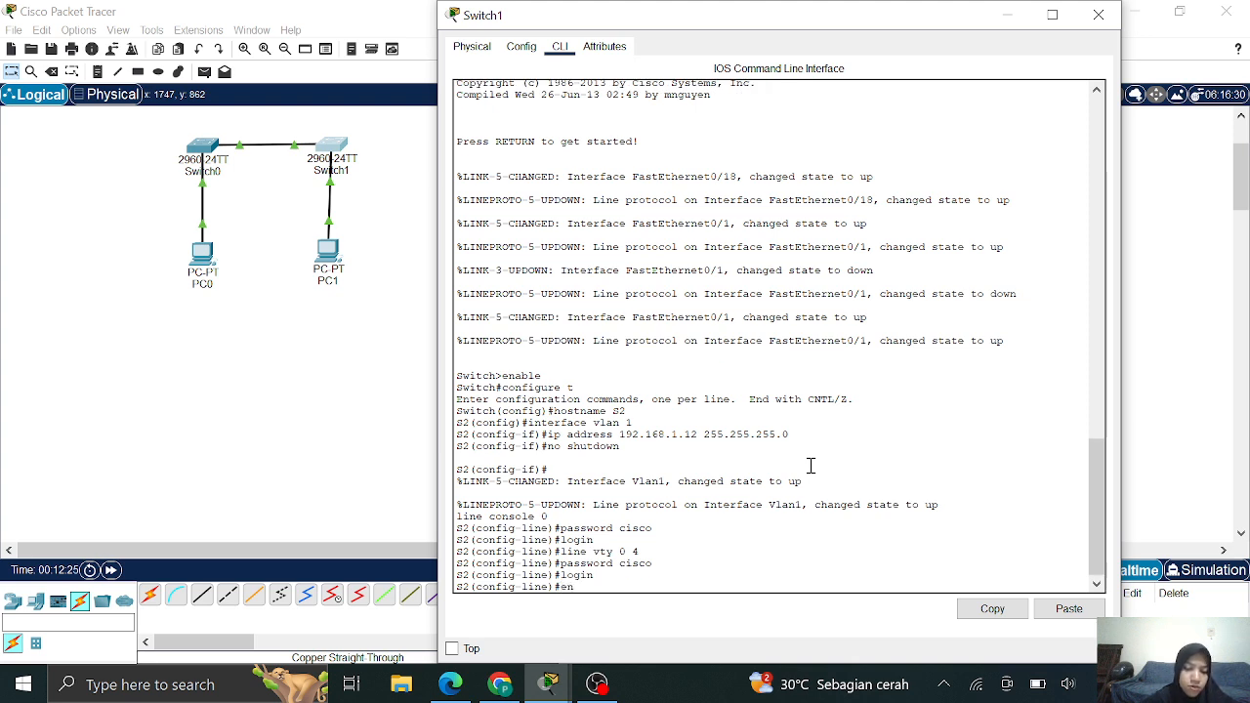
{"action": "type", "text": "enable"}
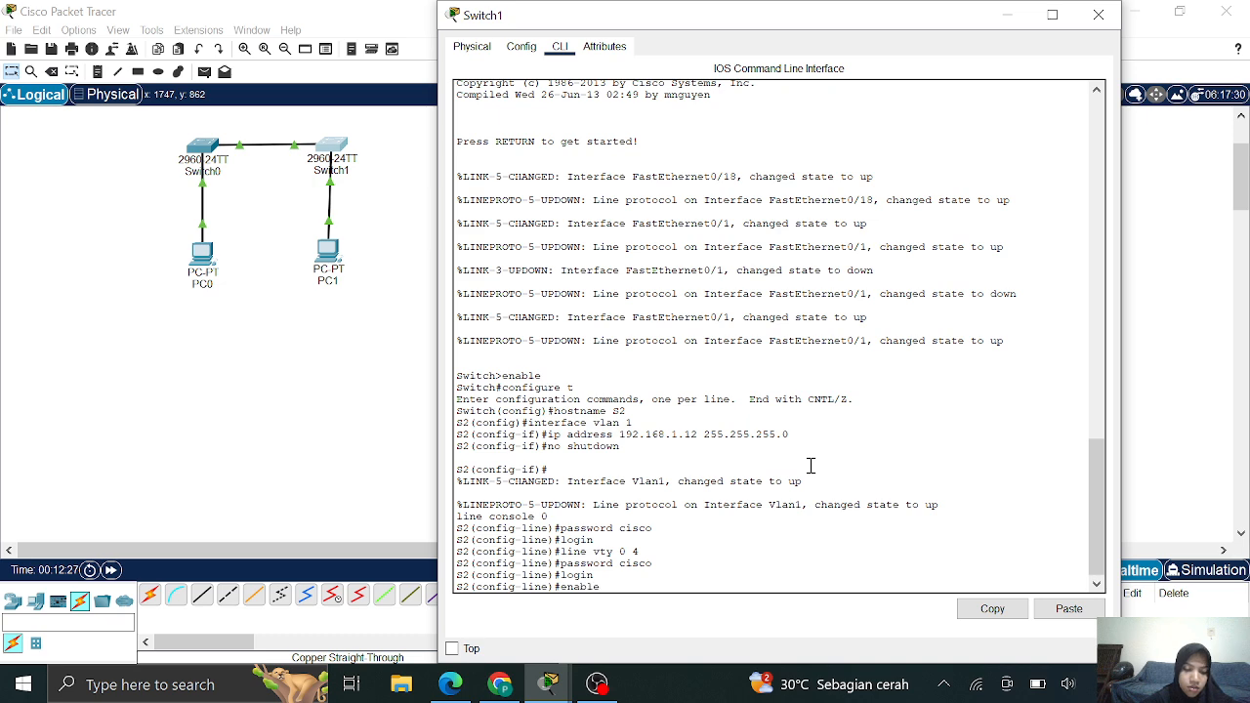
{"action": "type", "text": " secret"}
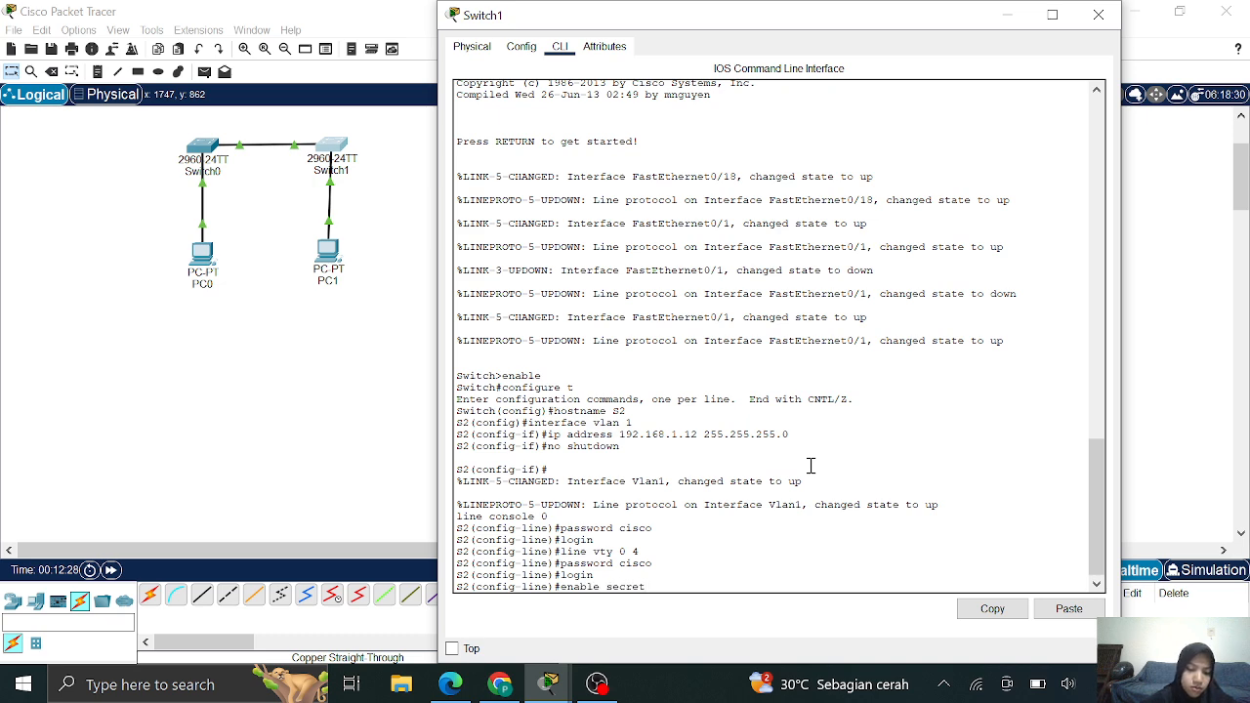
{"action": "type", "text": " class"}
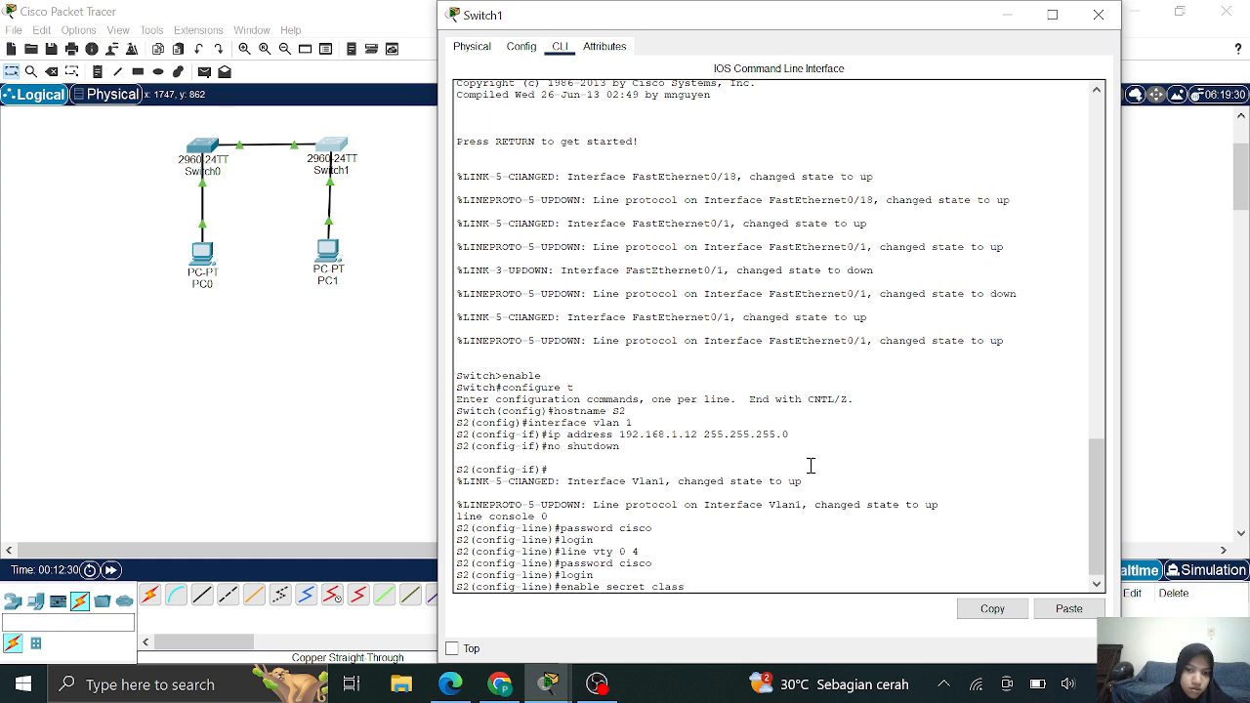
{"action": "key", "text": "Return"}
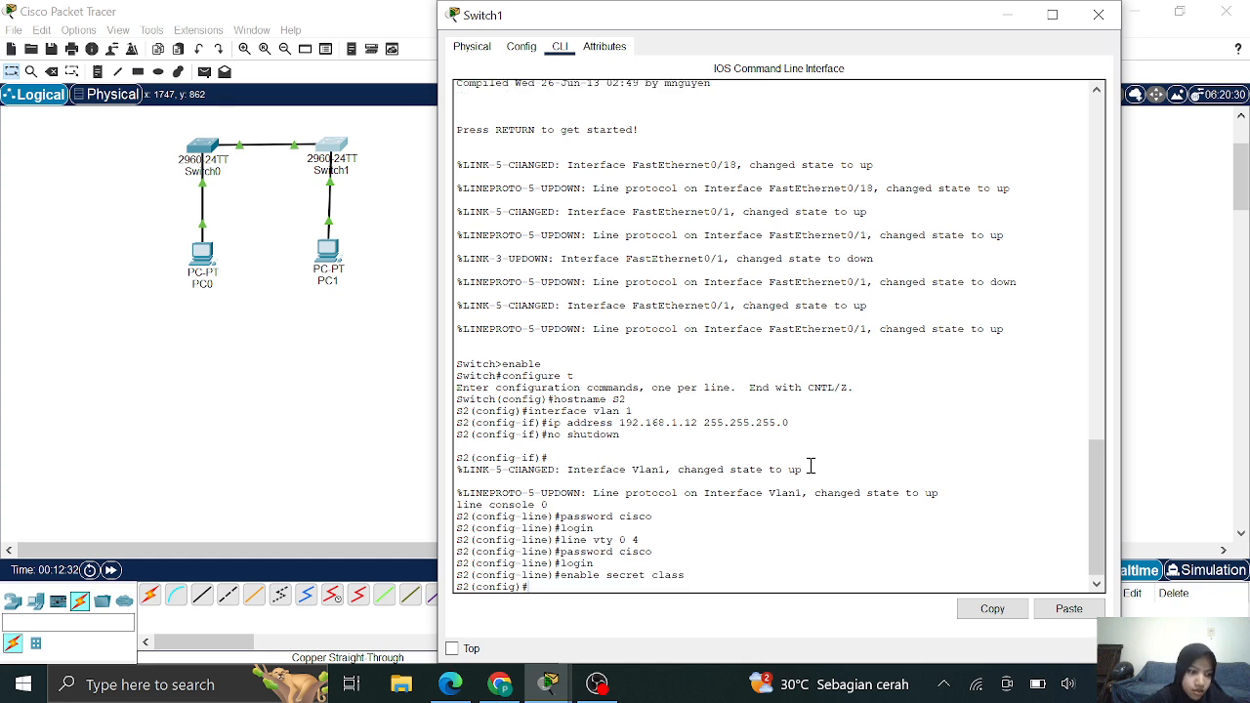
Exit configuration mode and save S2's running-config to startup-config with the default filename
{"action": "type", "text": "exit"}
{"action": "key", "text": "Return"}
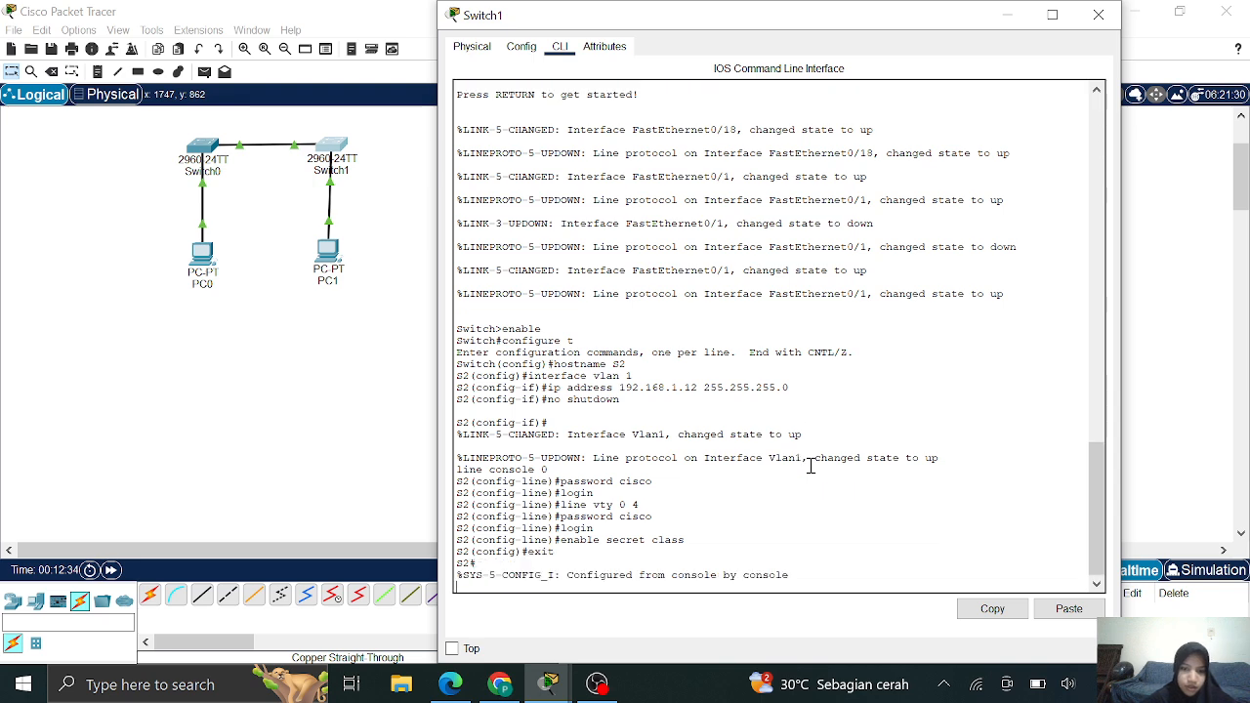
{"action": "type", "text": "cop"}
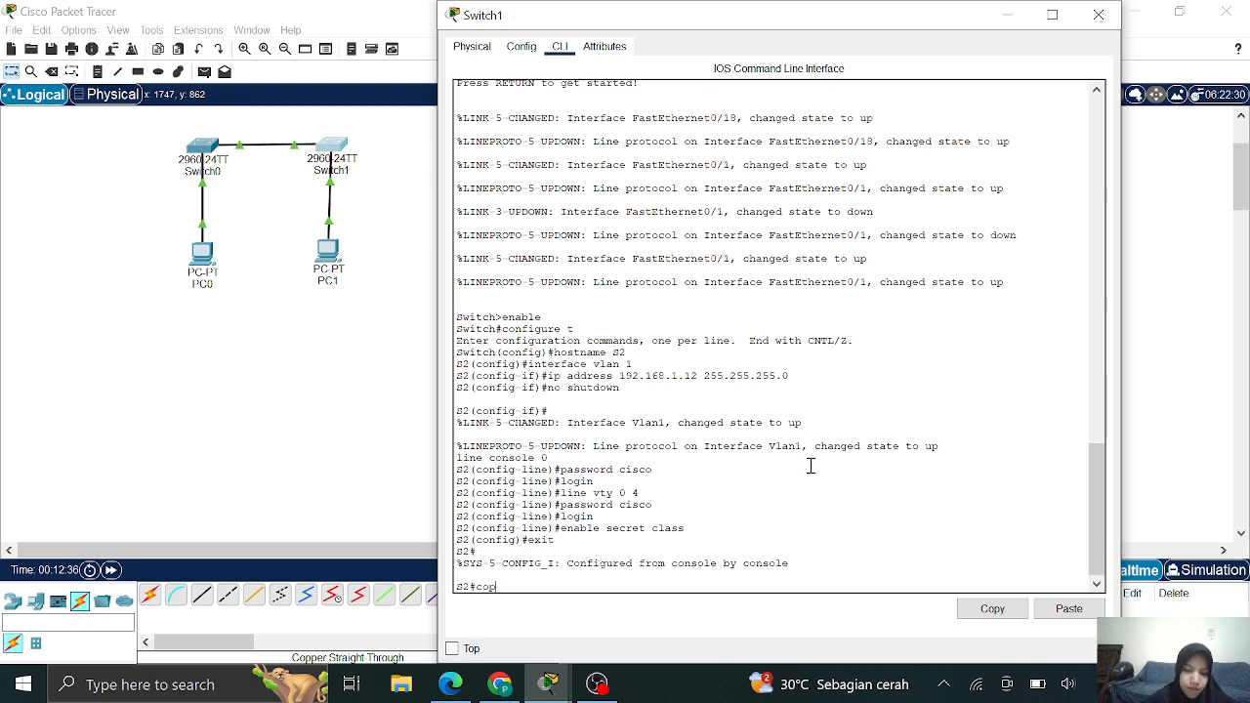
{"action": "type", "text": "y "}
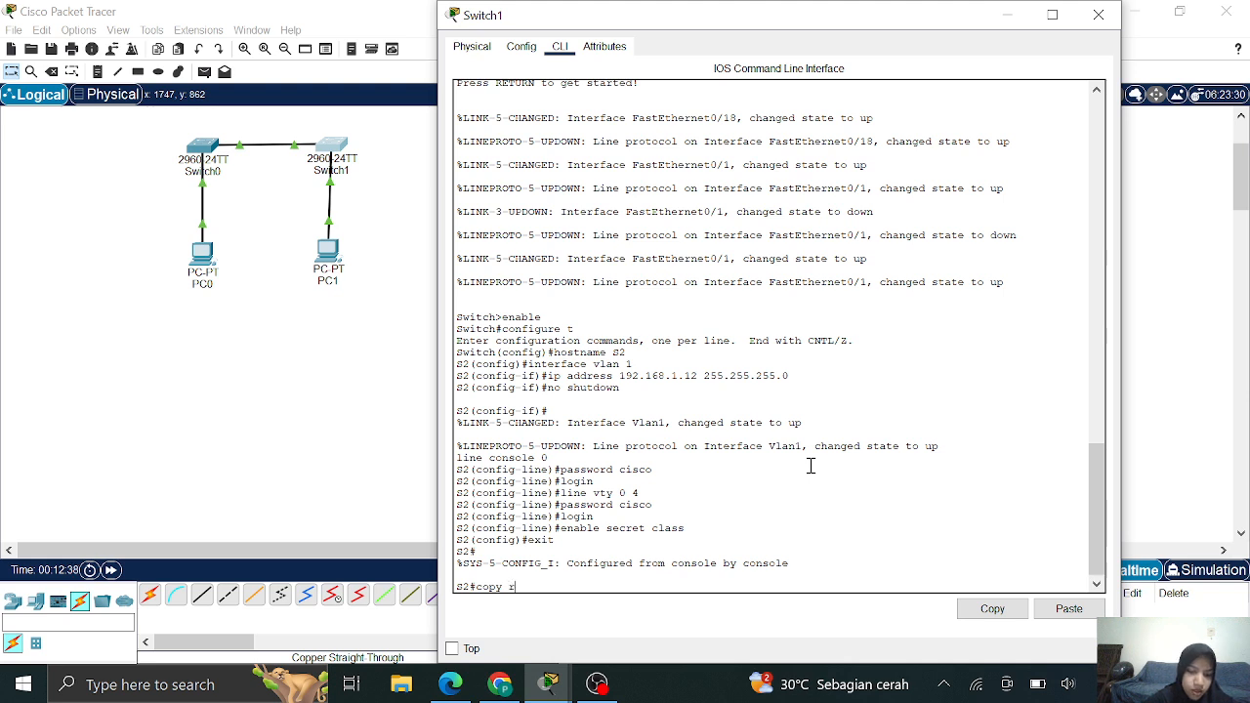
{"action": "type", "text": "running-confi"}
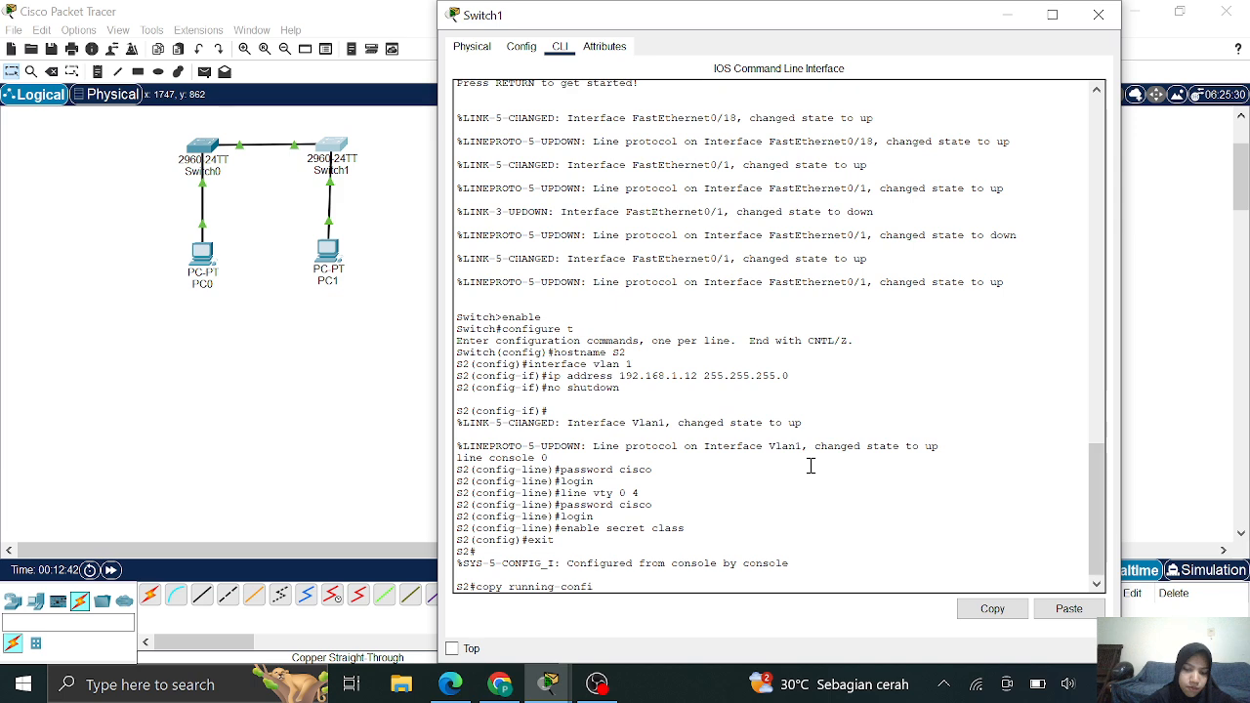
{"action": "type", "text": "g start"}
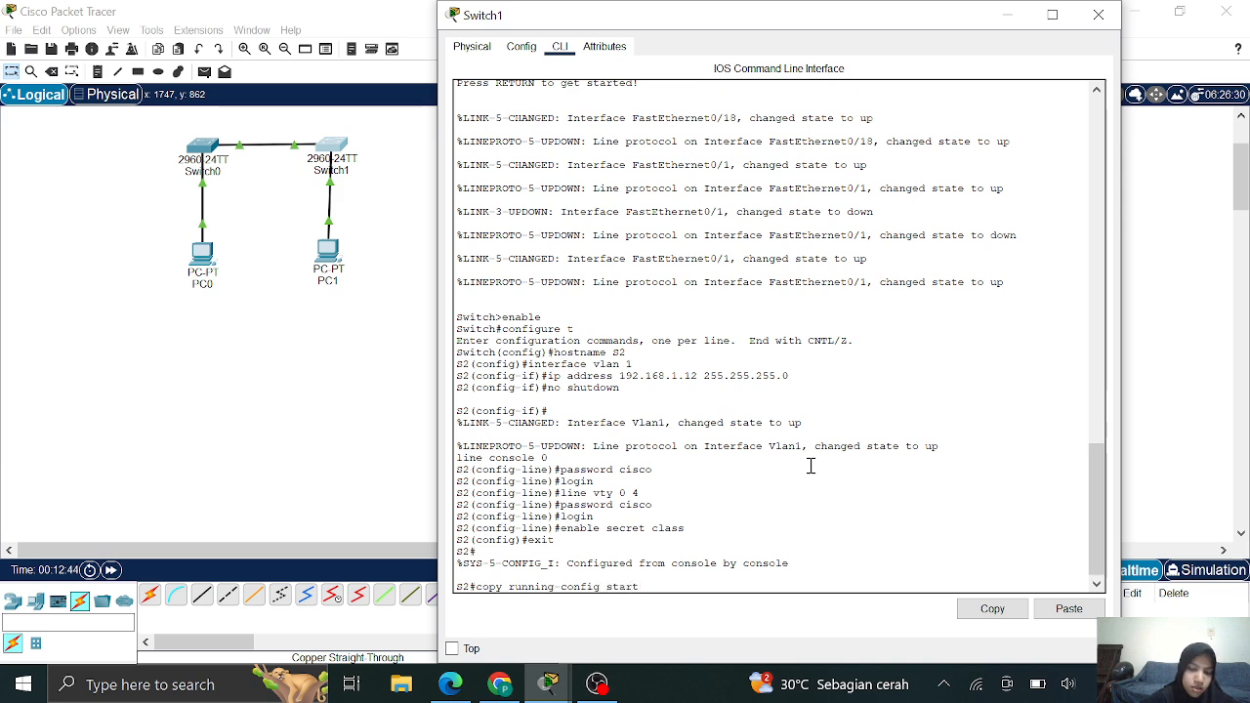
{"action": "type", "text": "up-c"}
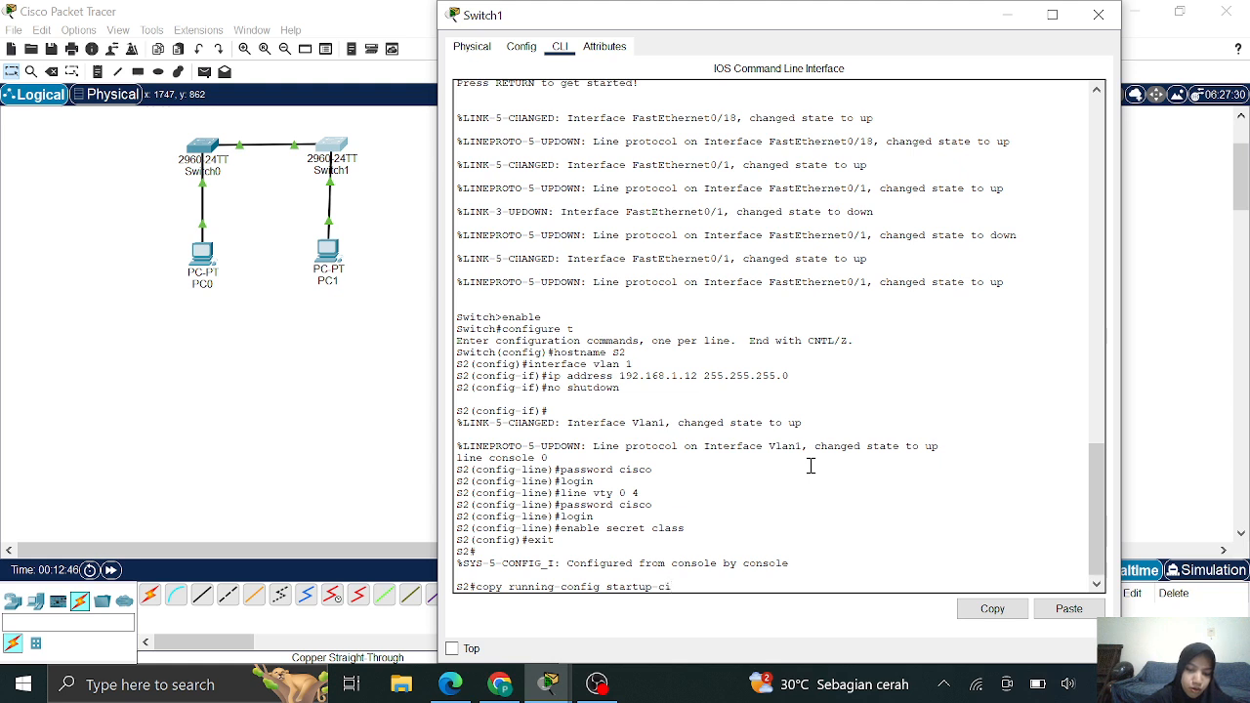
{"action": "type", "text": "onfig"}
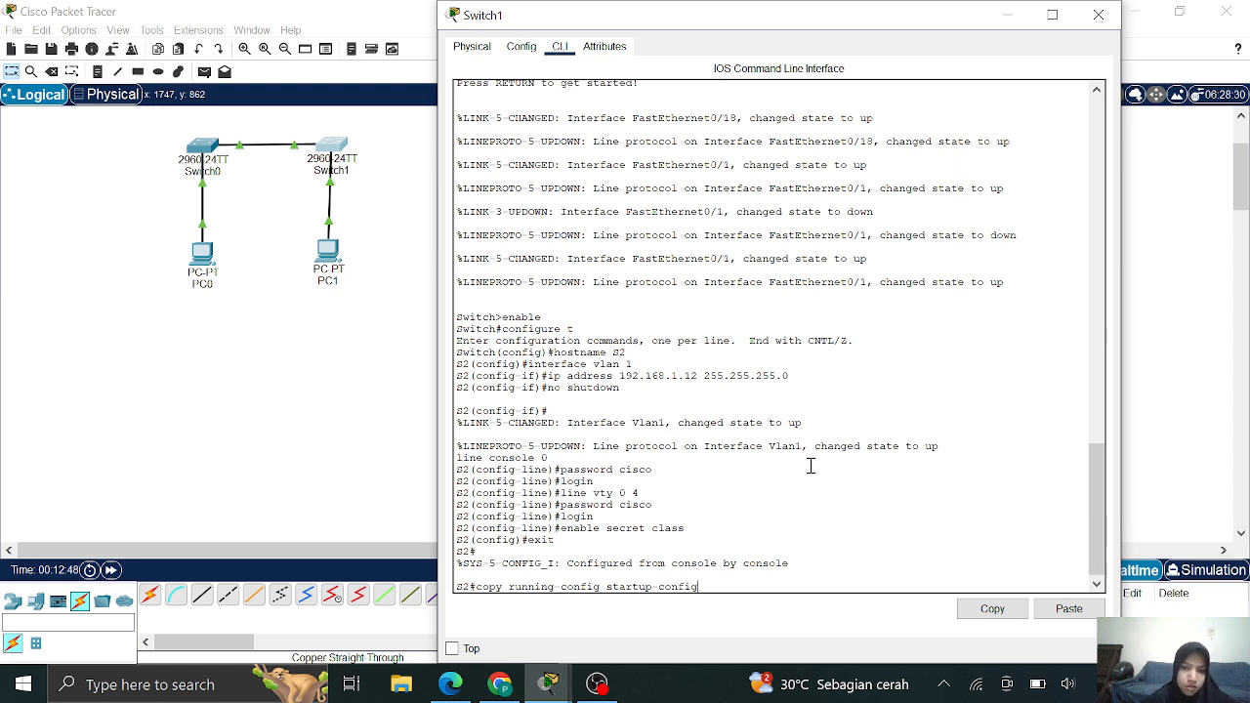
{"action": "key", "text": "Return"}
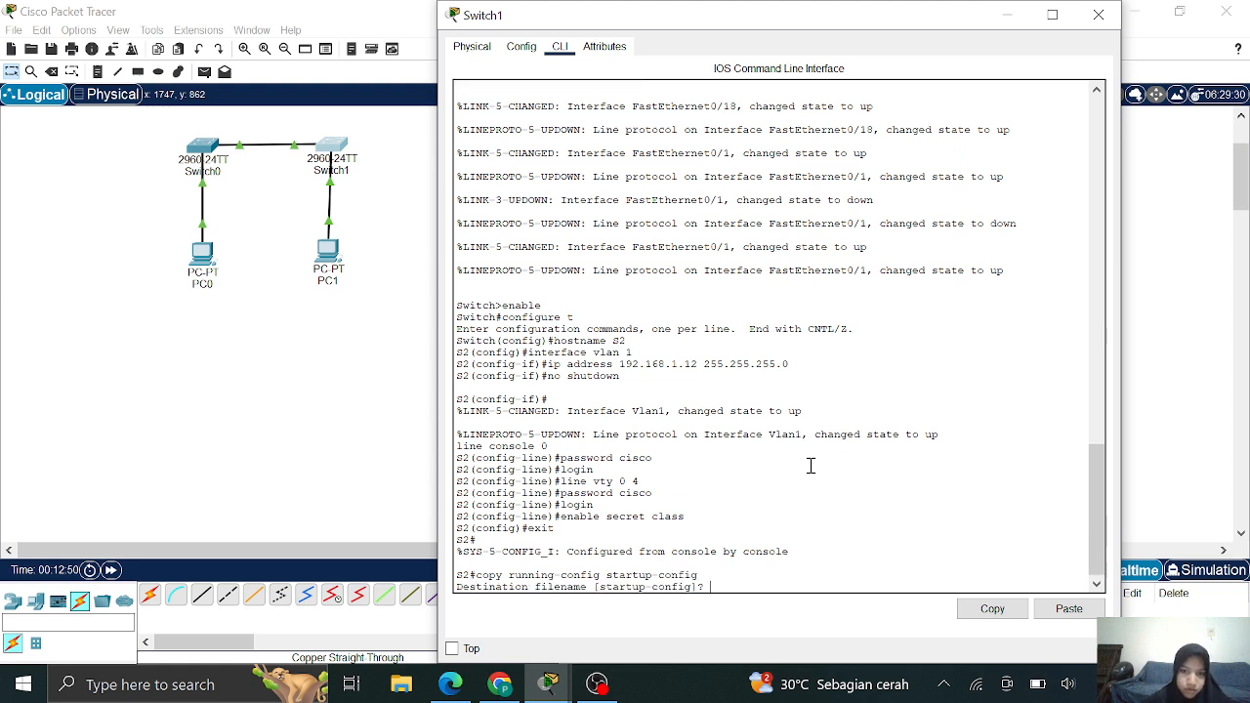
{"action": "key", "text": "Return"}
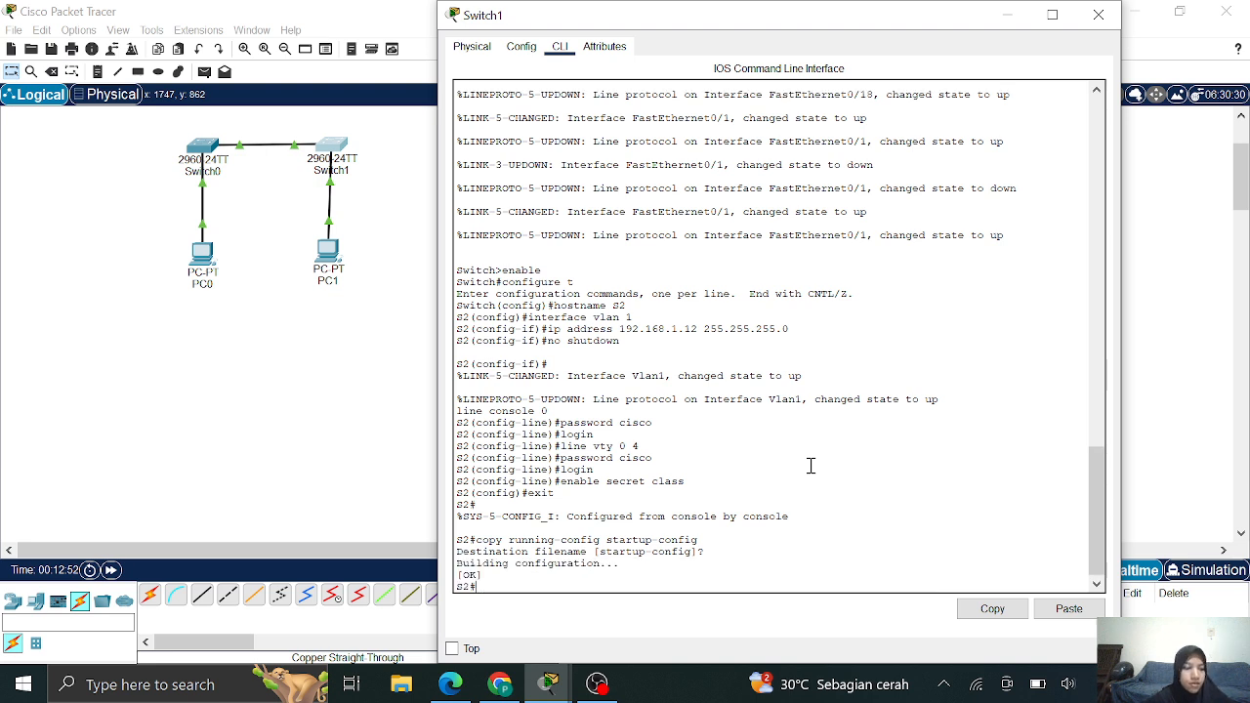
{"action": "left_click", "coordinate": [493, 686]}
Read the lab PDF's Part 2 Step 1 on recording PC MAC addresses, then return to Packet Tracer
{"action": "scroll", "coordinate": [528, 527], "scroll_direction": "down", "scroll_amount": 15}
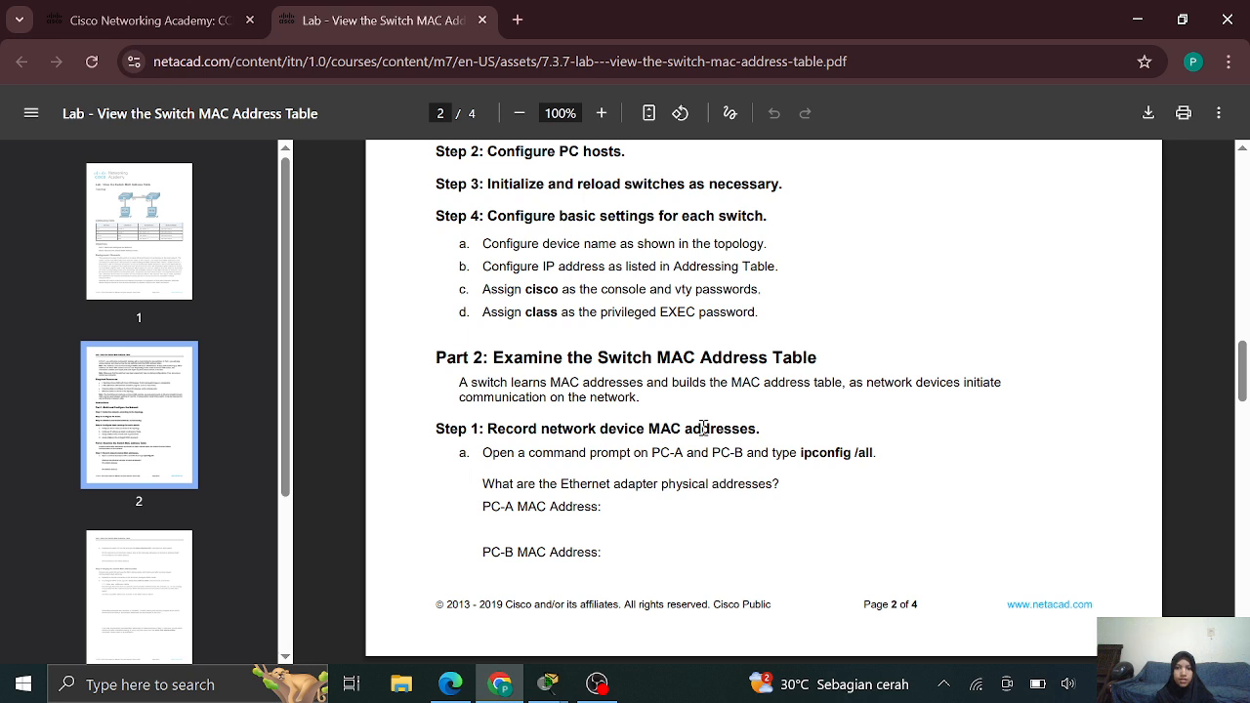
{"action": "scroll", "coordinate": [753, 444], "scroll_direction": "down", "scroll_amount": 1}
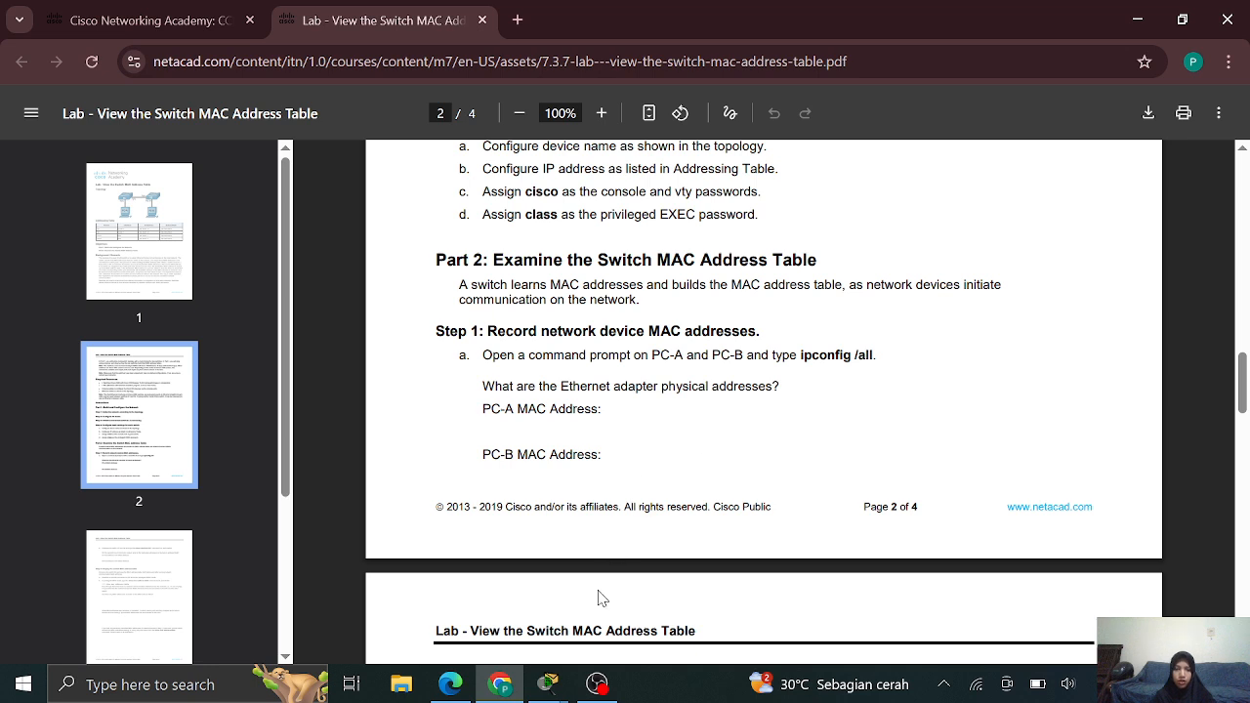
{"action": "mouse_move", "coordinate": [564, 691]}
{"action": "left_click", "coordinate": [433, 657]}
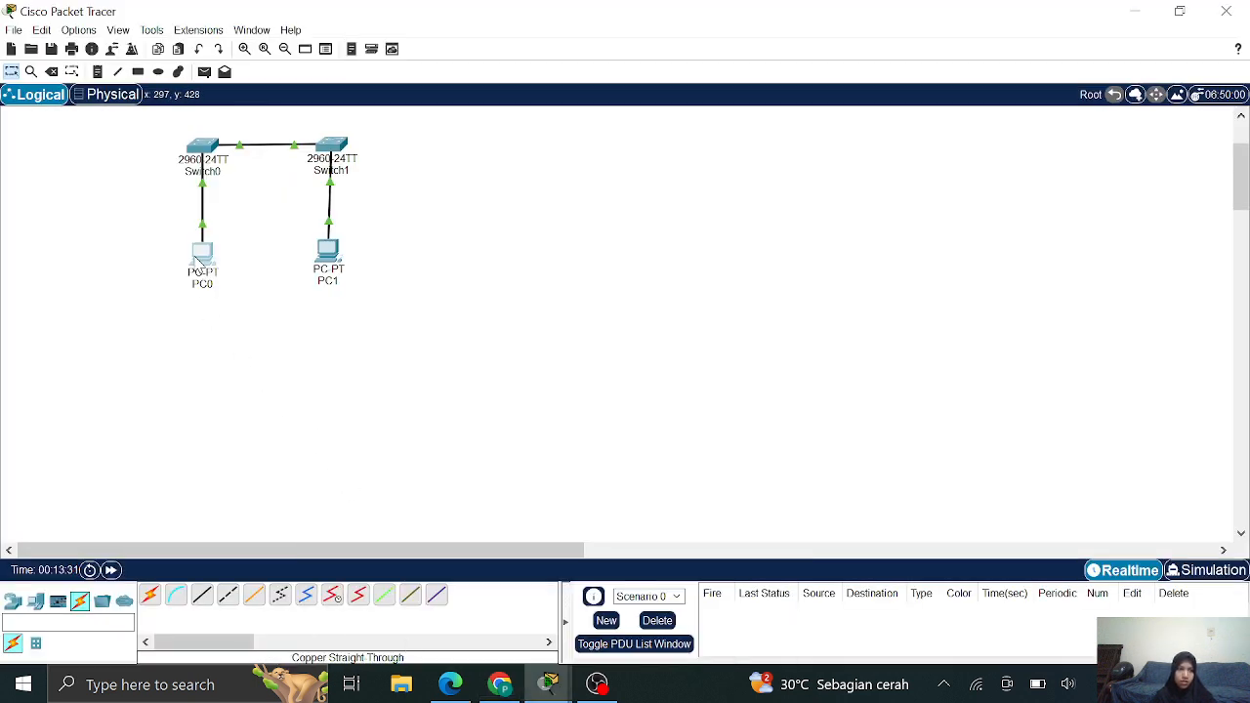
Run ipconfig /all in PC0's Command Prompt and page through the full output
{"action": "left_click", "coordinate": [199, 260]}
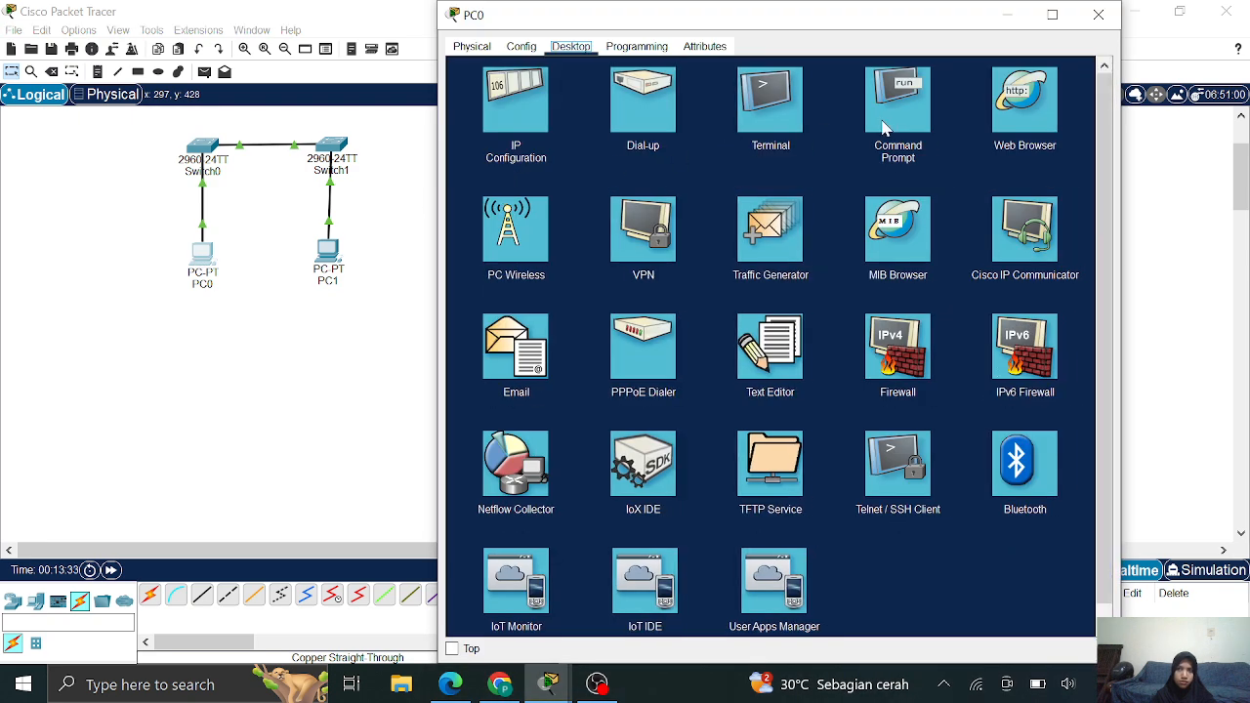
{"action": "left_click", "coordinate": [884, 119]}
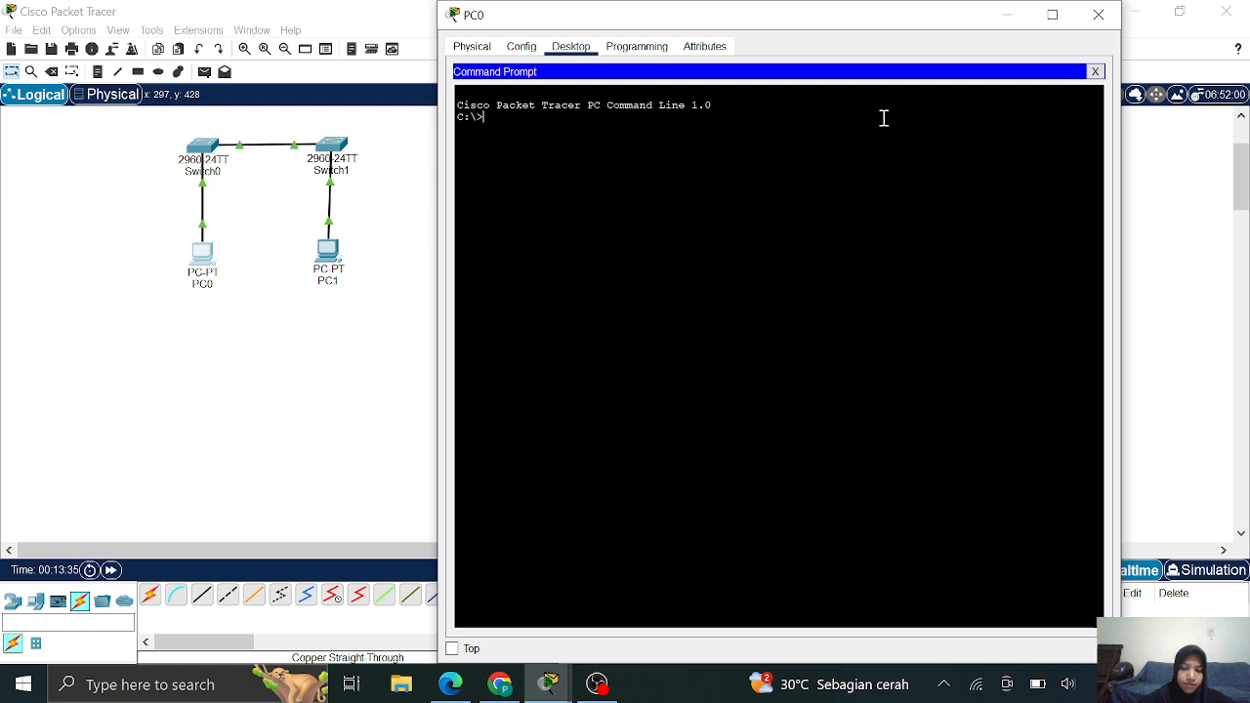
{"action": "type", "text": "ip"}
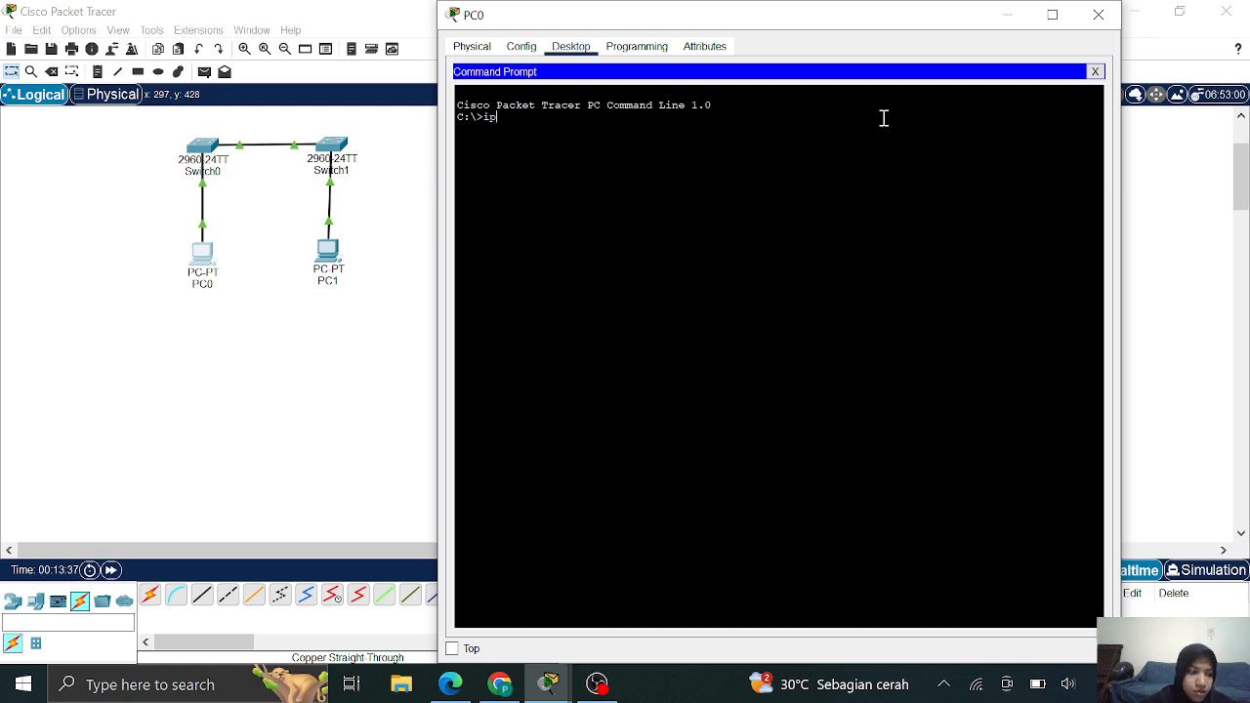
{"action": "type", "text": "confi"}
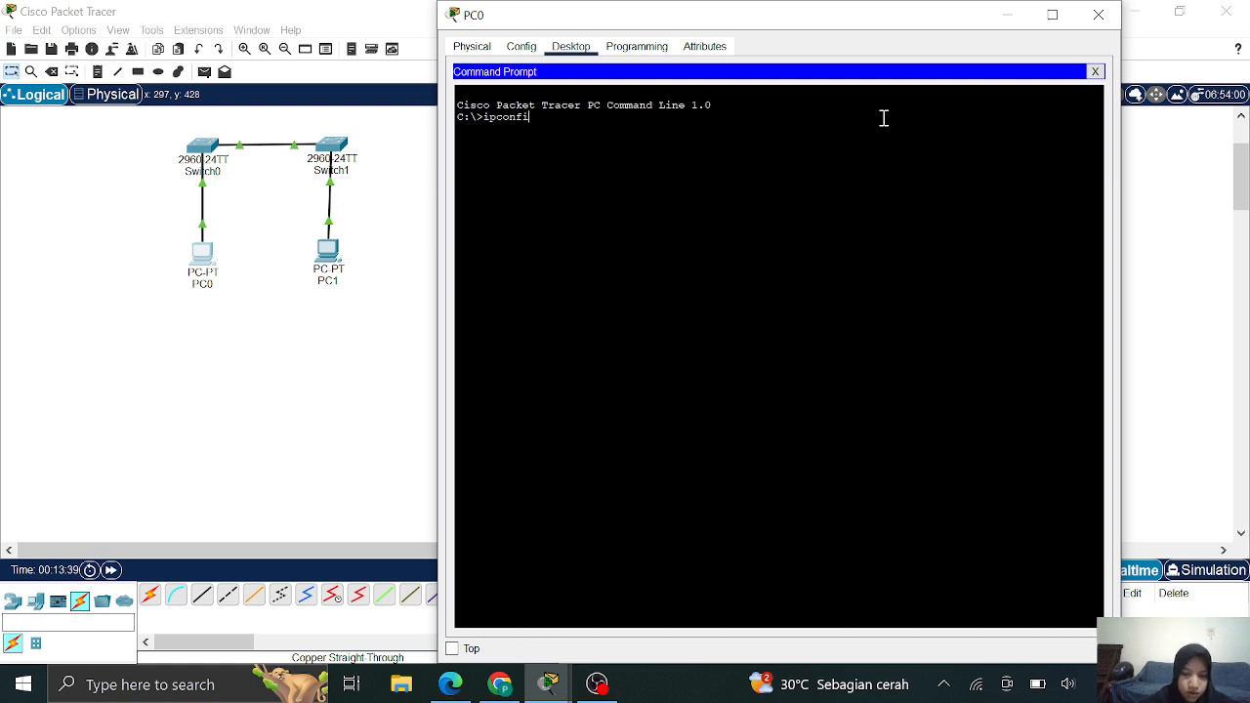
{"action": "type", "text": "g /all"}
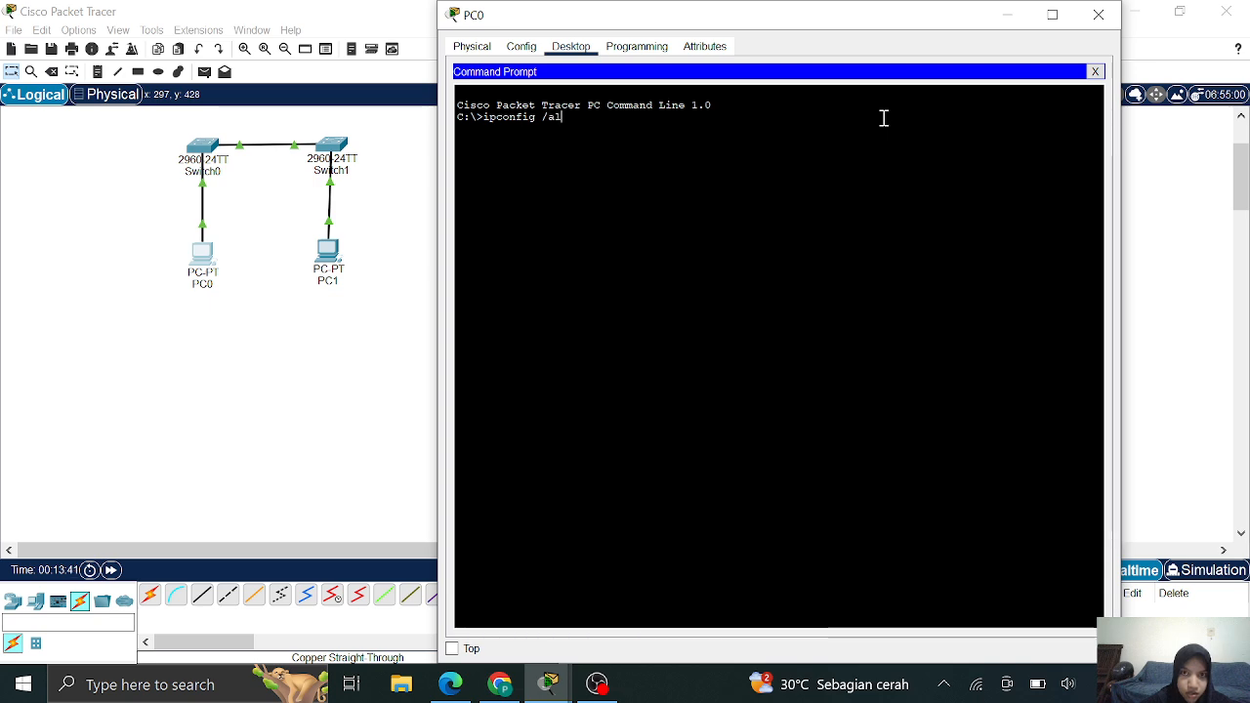
{"action": "key", "text": "Return"}
{"action": "key", "text": "Return"}
{"action": "key", "text": "Return"}
{"action": "key", "text": "Return"}
{"action": "key", "text": "Return"}
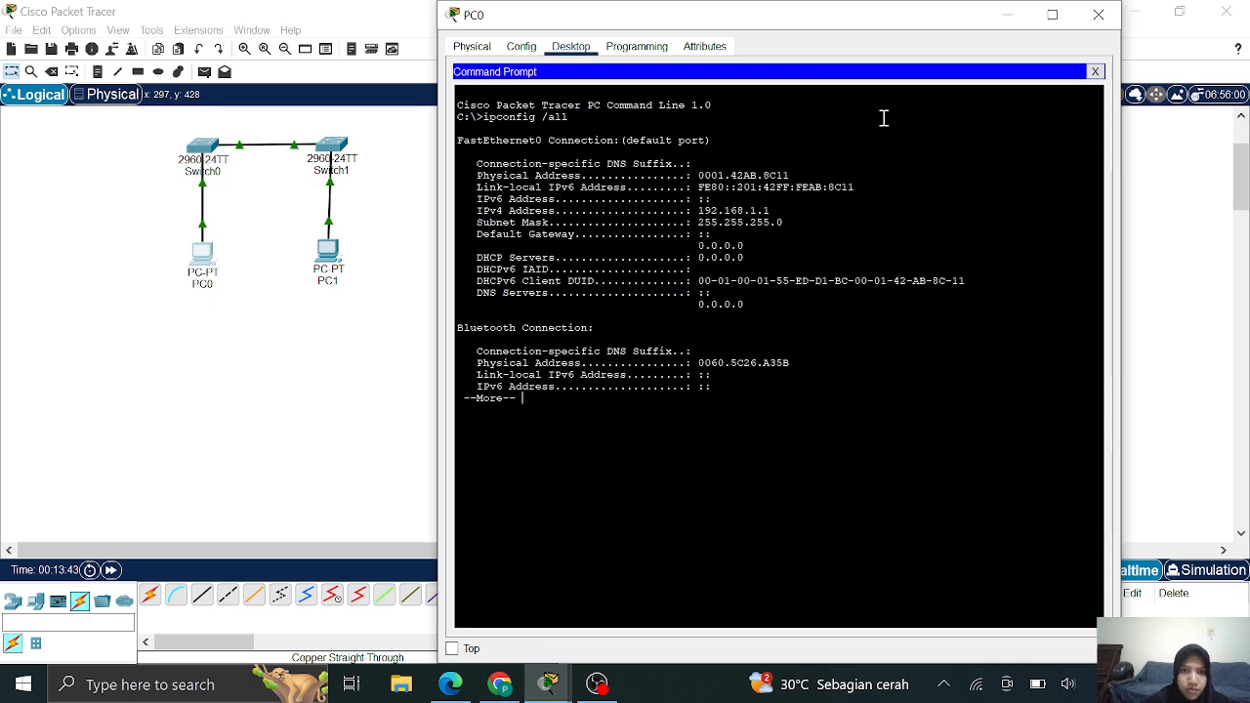
{"action": "key", "text": "Return"}
{"action": "key", "text": "Return"}
{"action": "key", "text": "Return"}
{"action": "key", "text": "Return"}
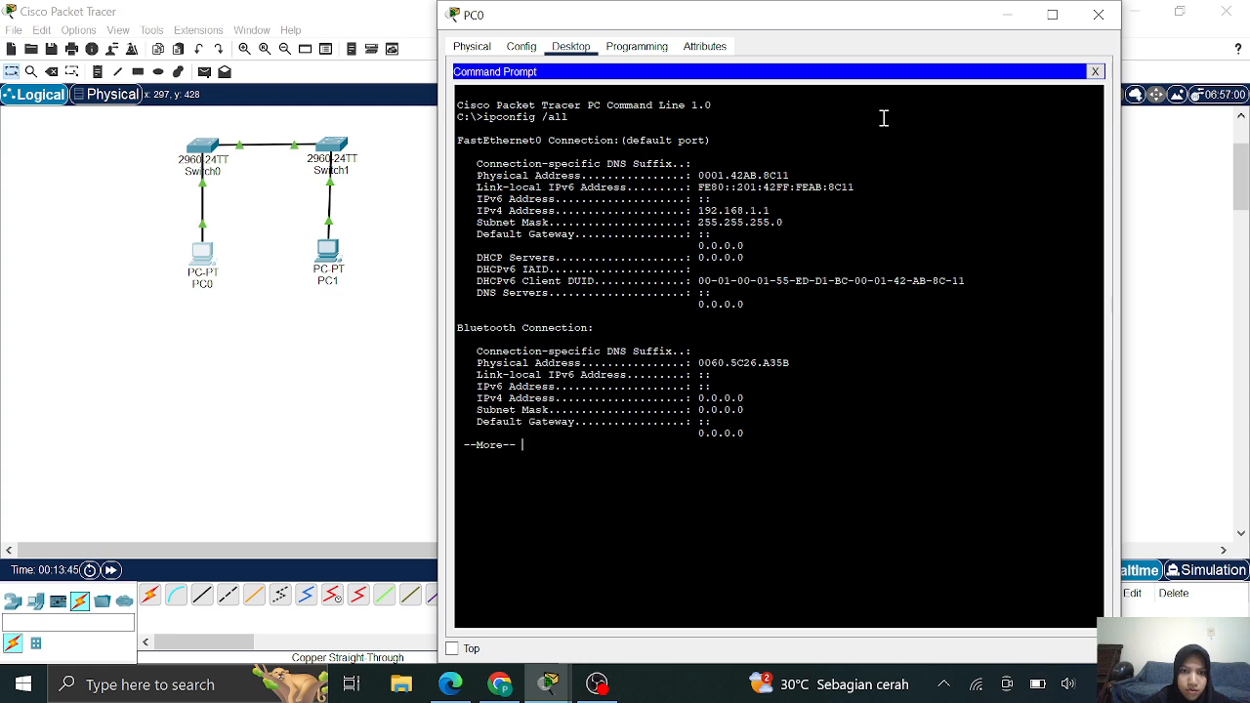
{"action": "key", "text": "Return"}
{"action": "key", "text": "Return"}
{"action": "key", "text": "Return"}
{"action": "key", "text": "Return"}
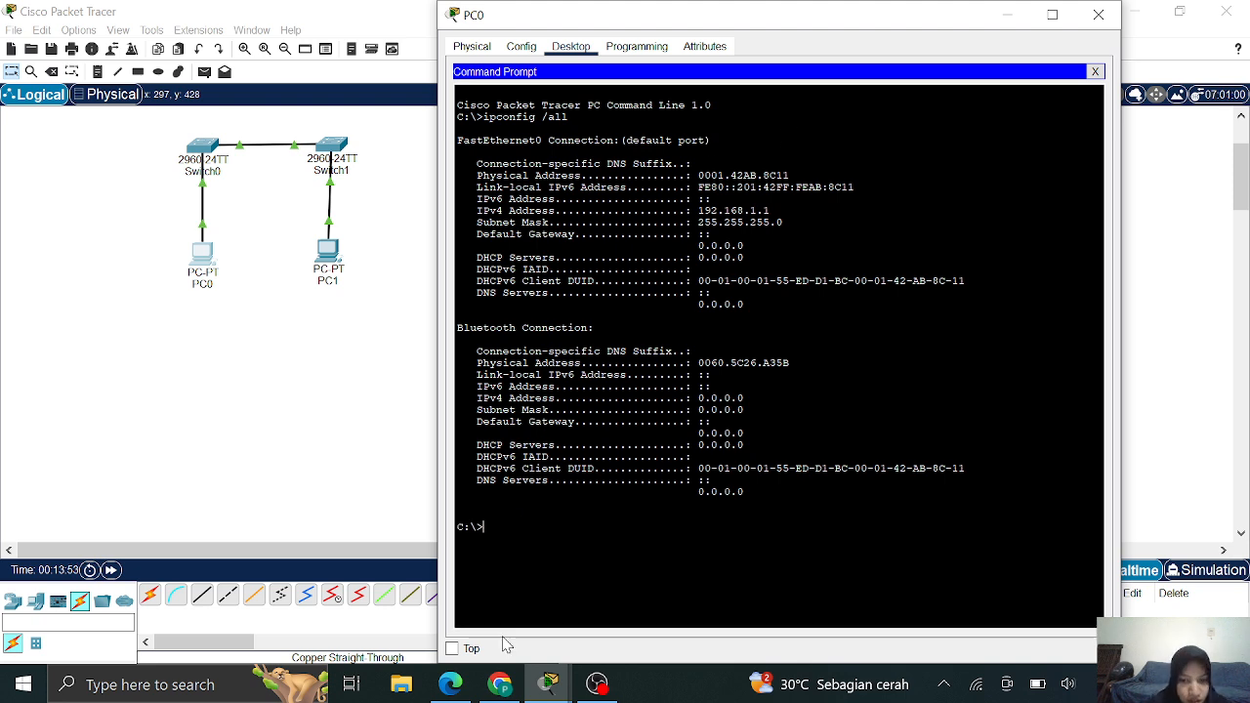
Check PC0's MAC address 0001.42AB.8C11 and subnet mask against the lab PDF
{"action": "left_click", "coordinate": [505, 687]}
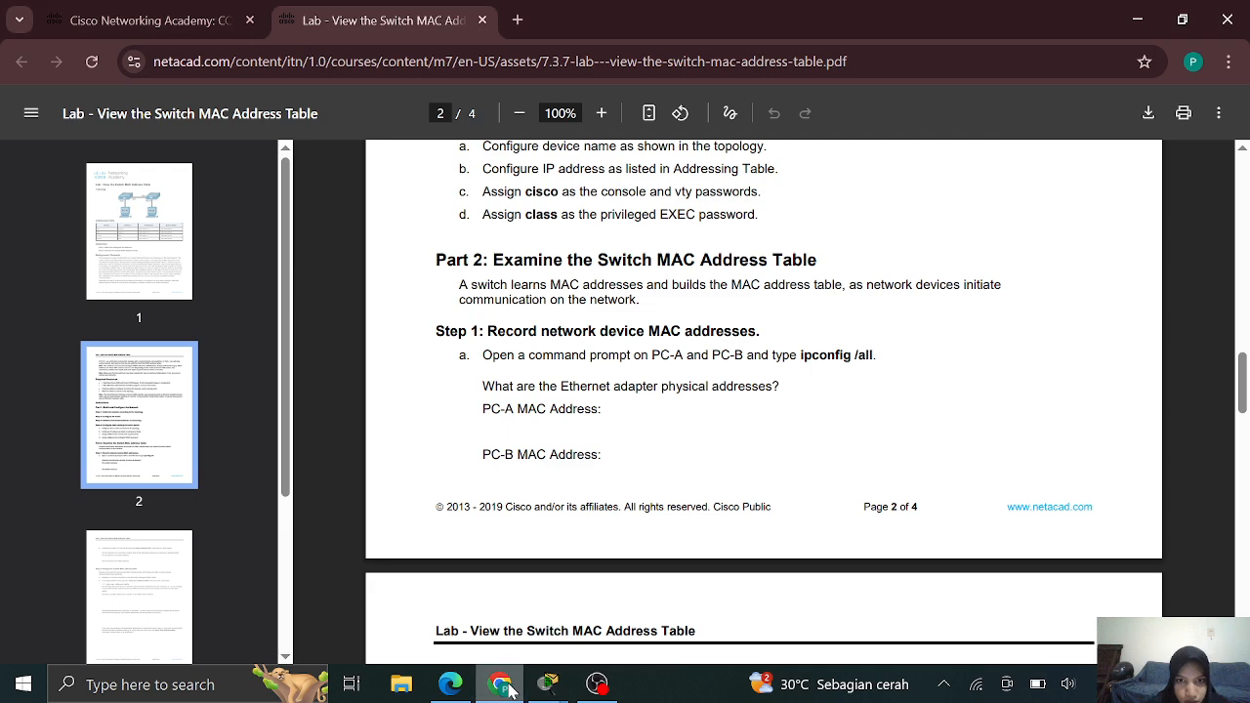
{"action": "mouse_move", "coordinate": [548, 685]}
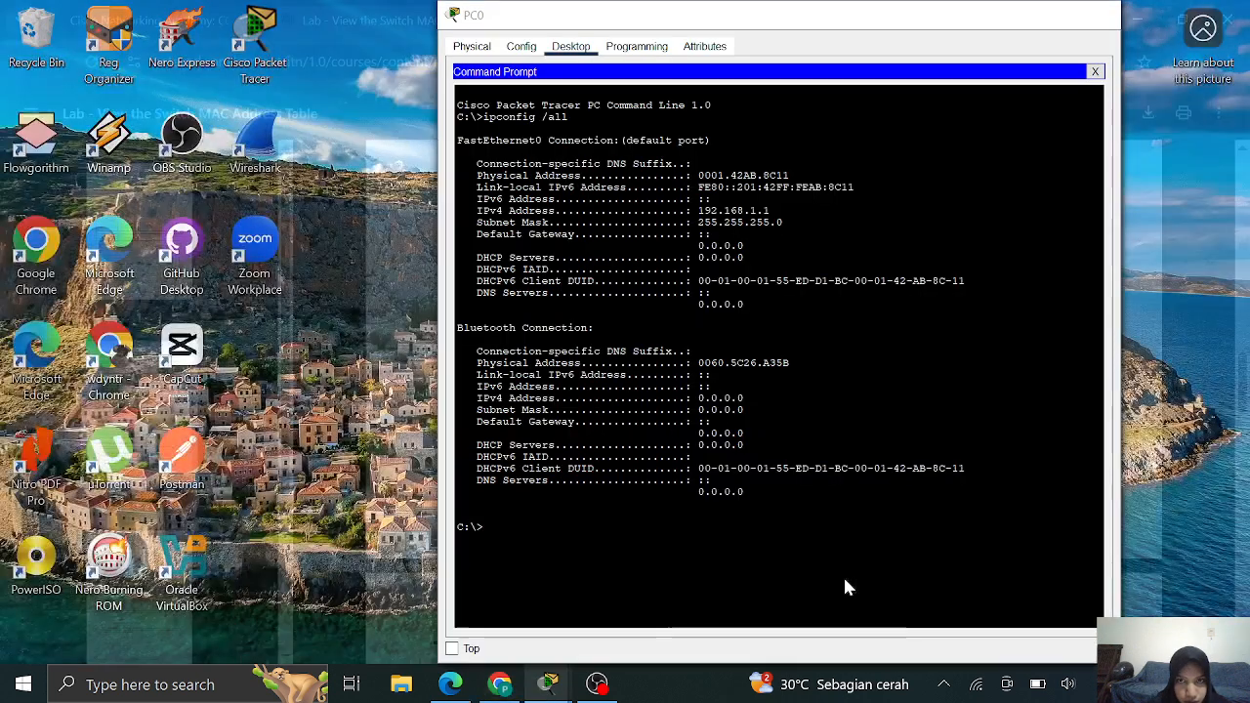
{"action": "left_click", "coordinate": [843, 576]}
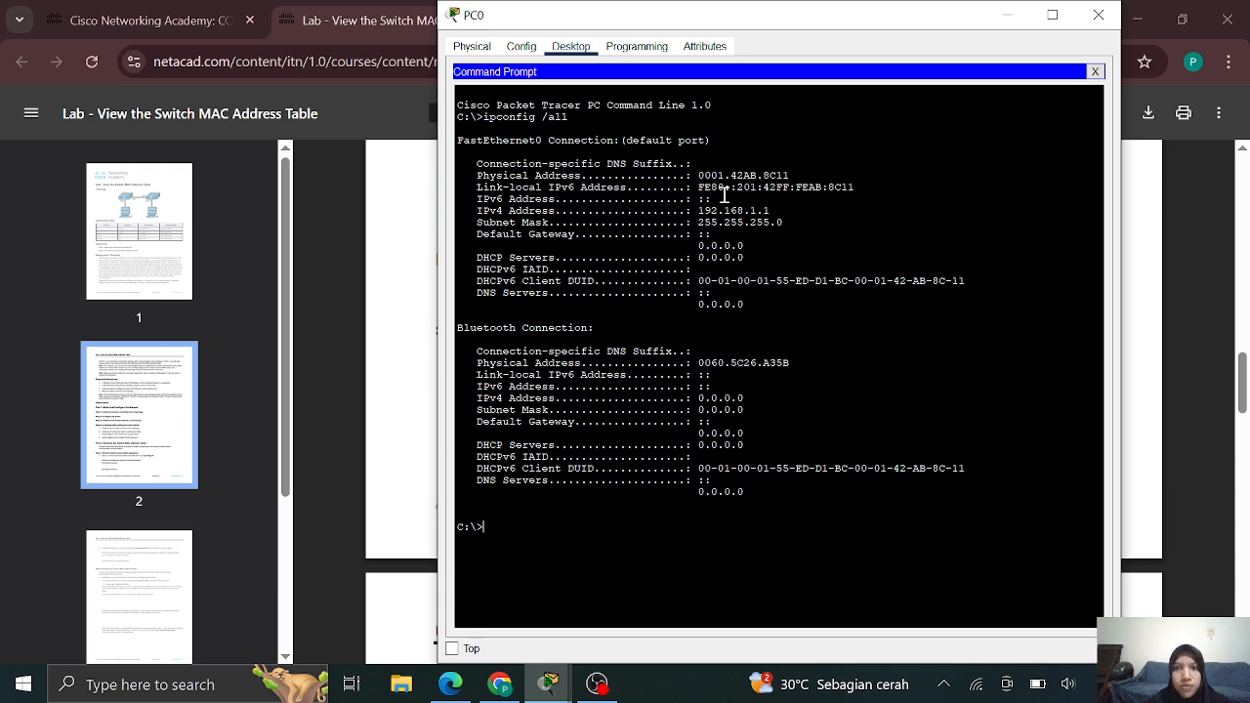
{"action": "left_click_drag", "start_coordinate": [693, 175], "coordinate": [794, 172]}
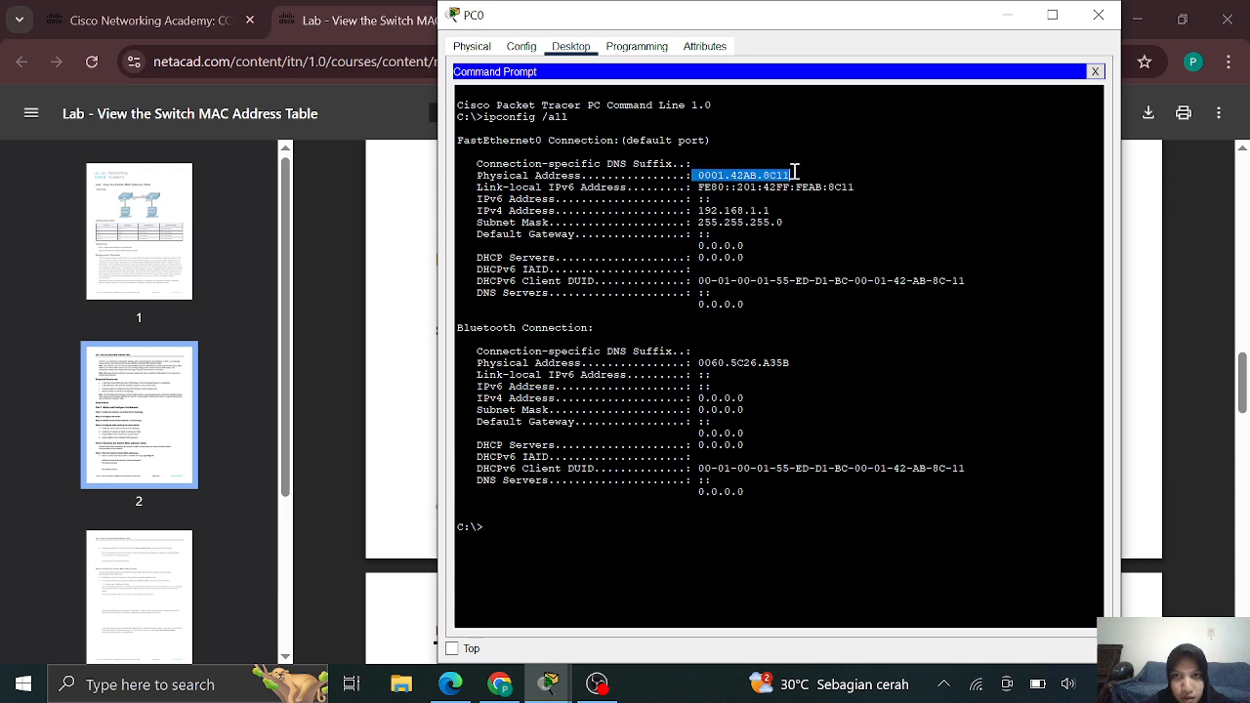
{"action": "left_click", "coordinate": [472, 216]}
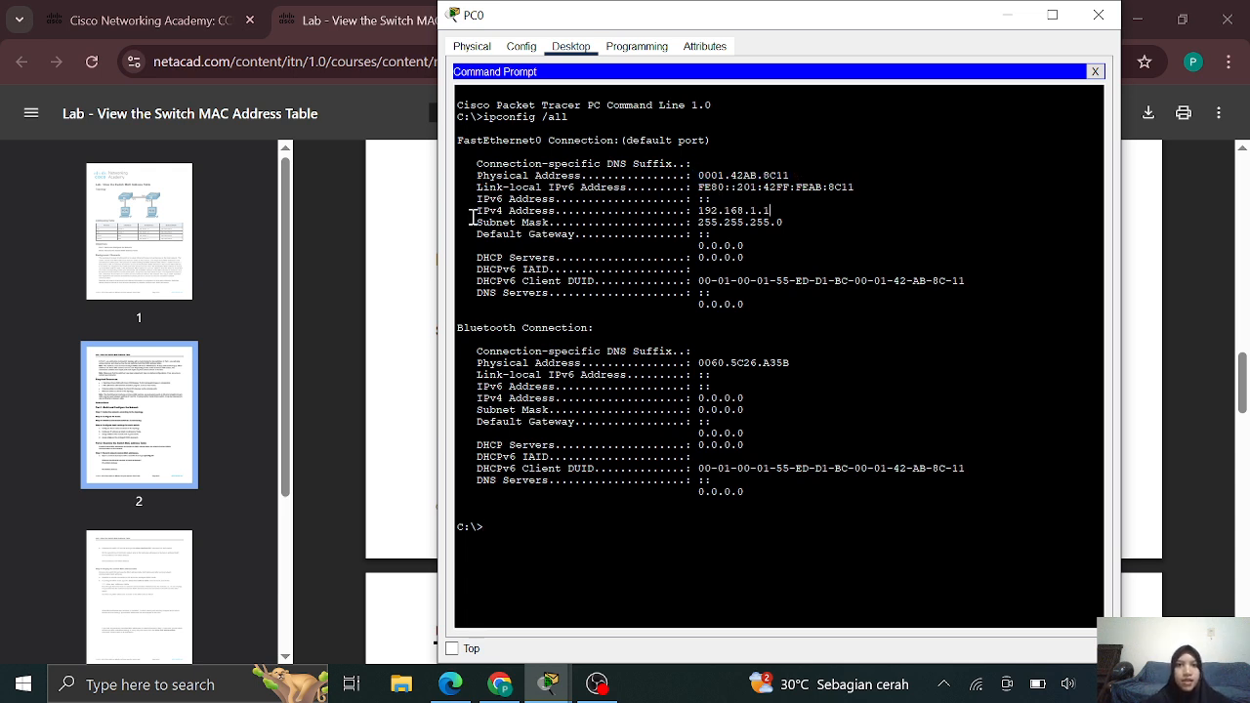
{"action": "left_click_drag", "start_coordinate": [472, 216], "coordinate": [766, 221]}
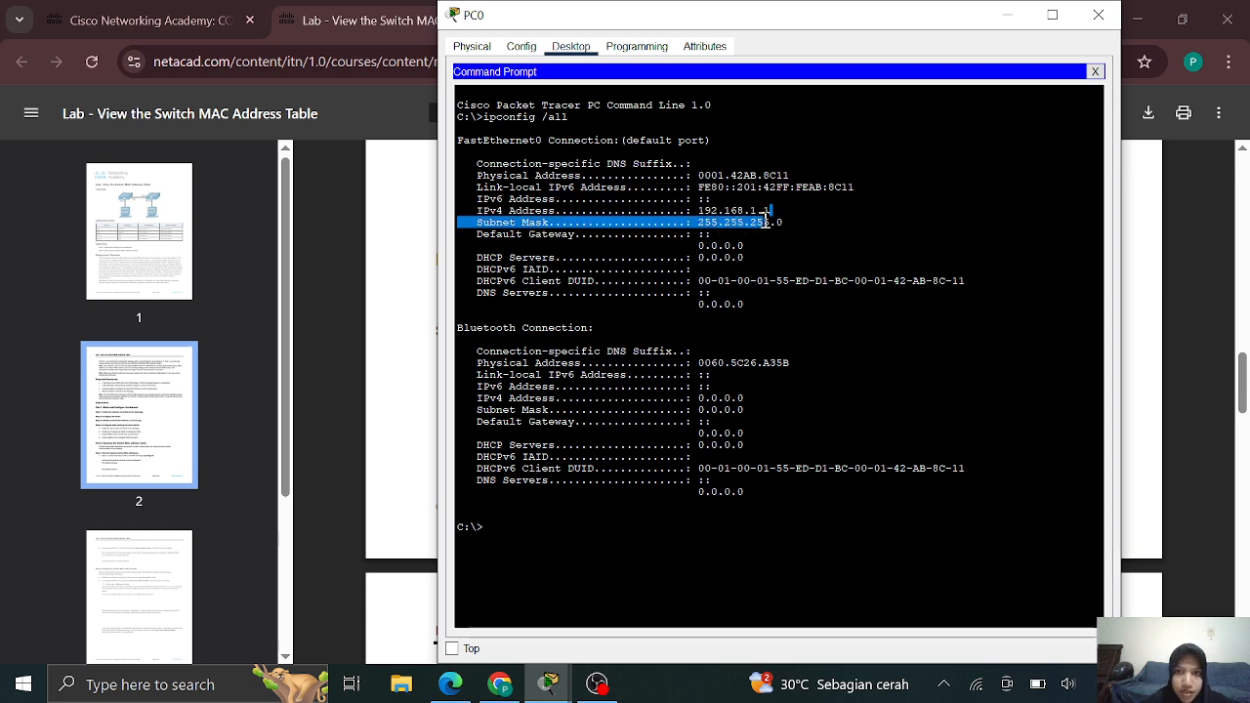
{"action": "left_click", "coordinate": [545, 303]}
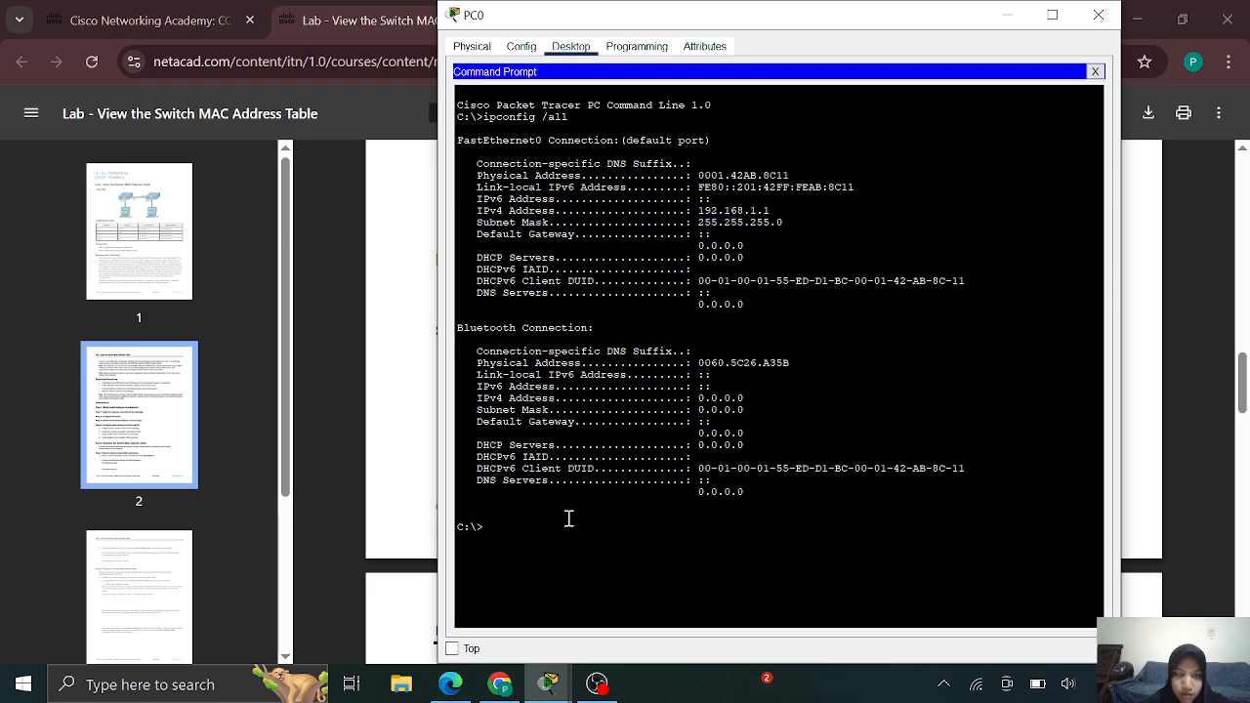
{"action": "mouse_move", "coordinate": [548, 684]}
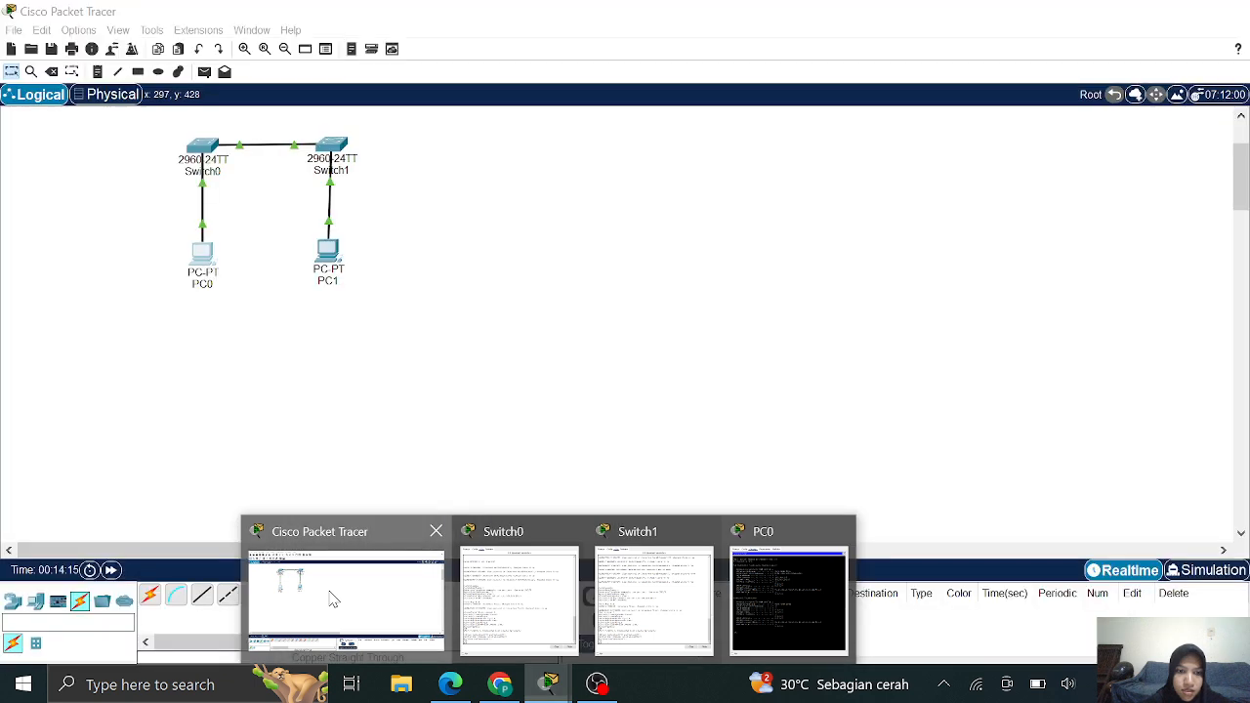
{"action": "left_click", "coordinate": [332, 599]}
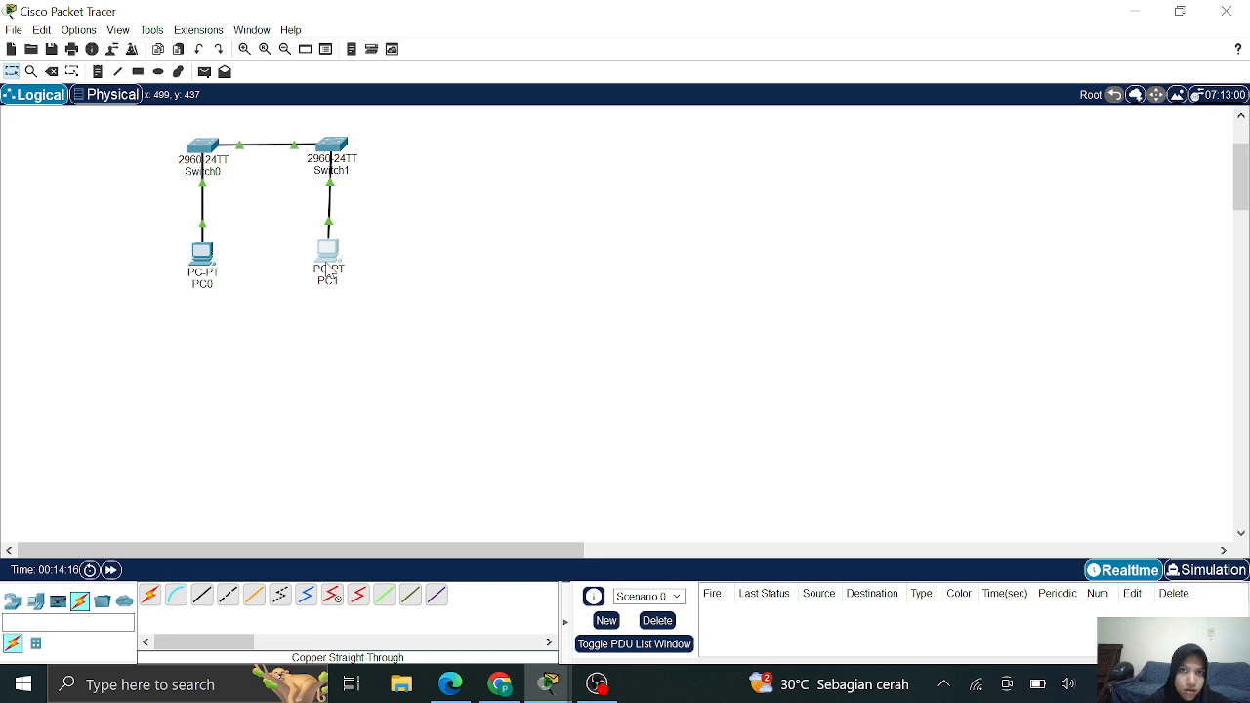
{"action": "left_click", "coordinate": [329, 276]}
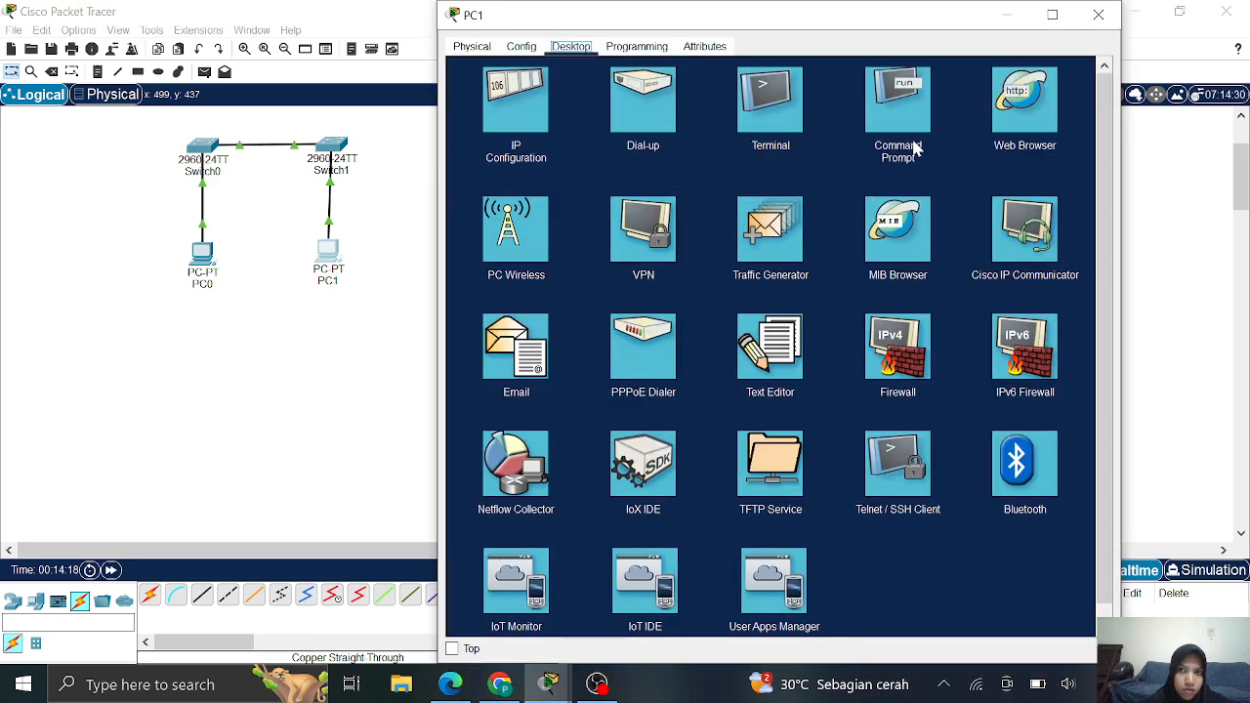
Run ipconfig /all on PC1 and review its physical address and IPv6/IPv4 address lines
{"action": "left_click", "coordinate": [892, 80]}
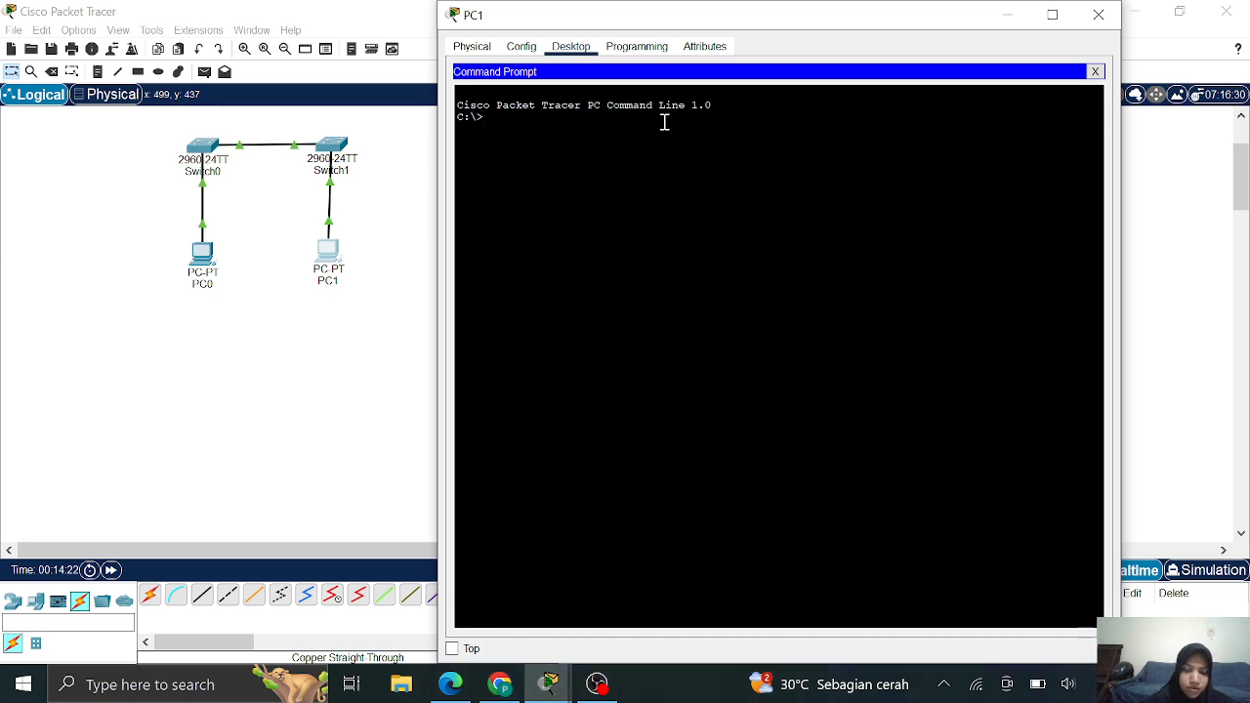
{"action": "type", "text": "ipconfig /"}
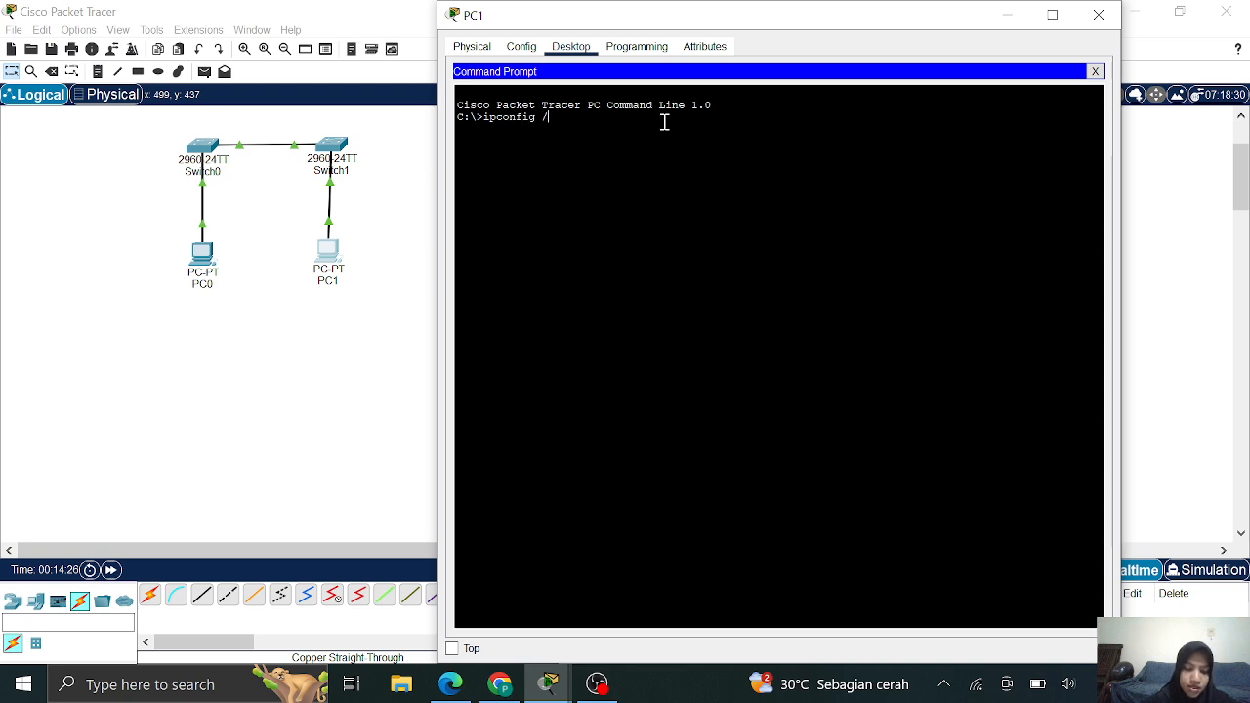
{"action": "type", "text": "all"}
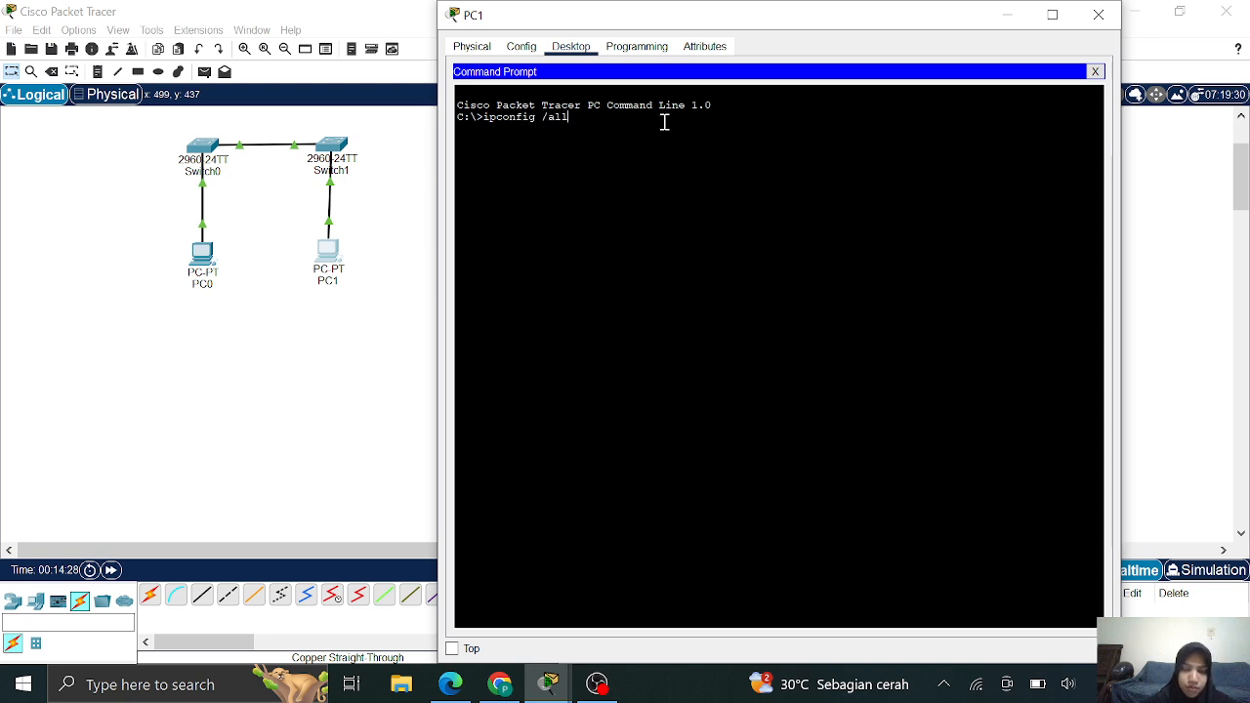
{"action": "key", "text": "Return"}
{"action": "key", "text": "Return"}
{"action": "key", "text": "Return"}
{"action": "key", "text": "Return"}
{"action": "key", "text": "Return"}
{"action": "key", "text": "Return"}
{"action": "key", "text": "Return"}
{"action": "key", "text": "Return"}
{"action": "key", "text": "Return"}
{"action": "key", "text": "Return"}
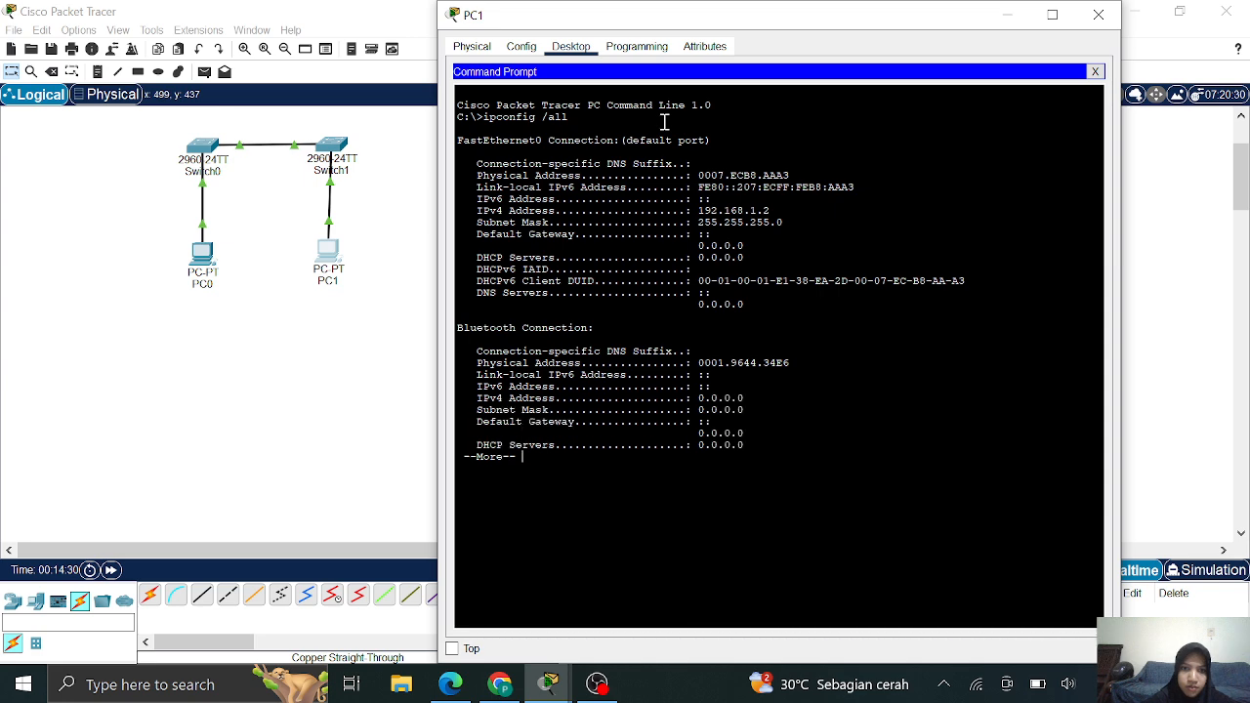
{"action": "key", "text": "Return"}
{"action": "key", "text": "Return"}
{"action": "key", "text": "Return"}
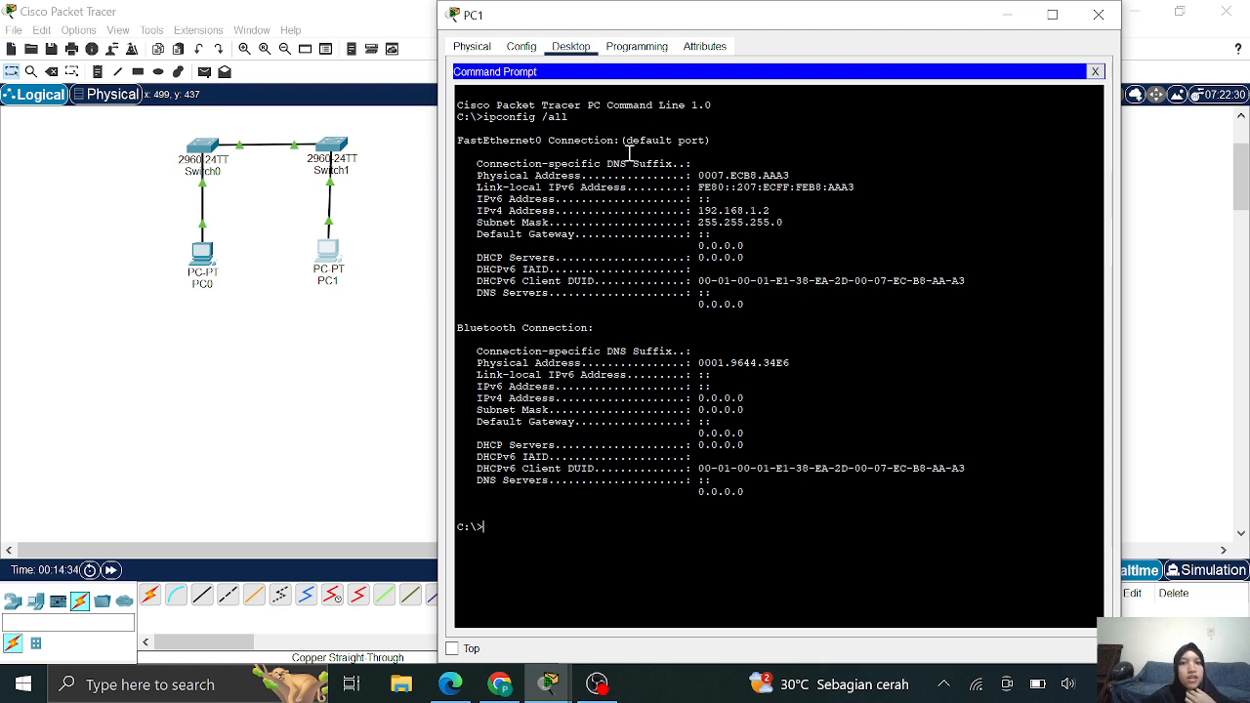
{"action": "left_click_drag", "start_coordinate": [527, 180], "coordinate": [792, 176]}
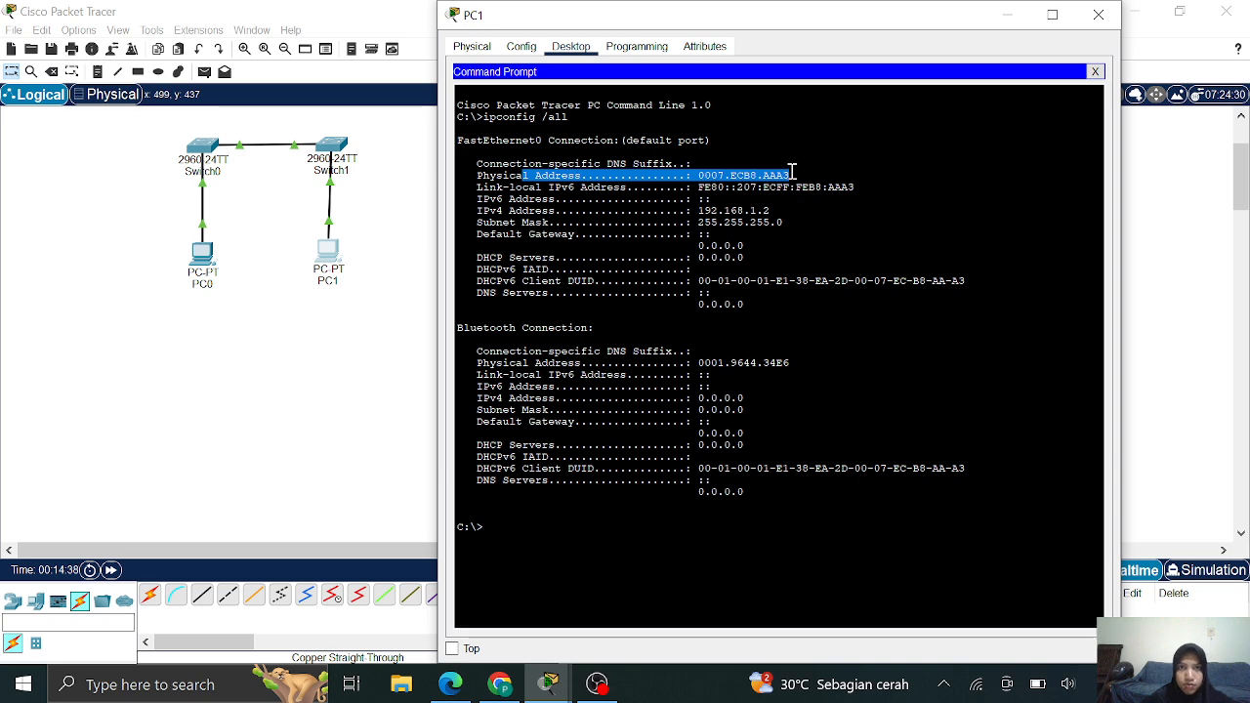
{"action": "left_click_drag", "start_coordinate": [479, 200], "coordinate": [785, 224]}
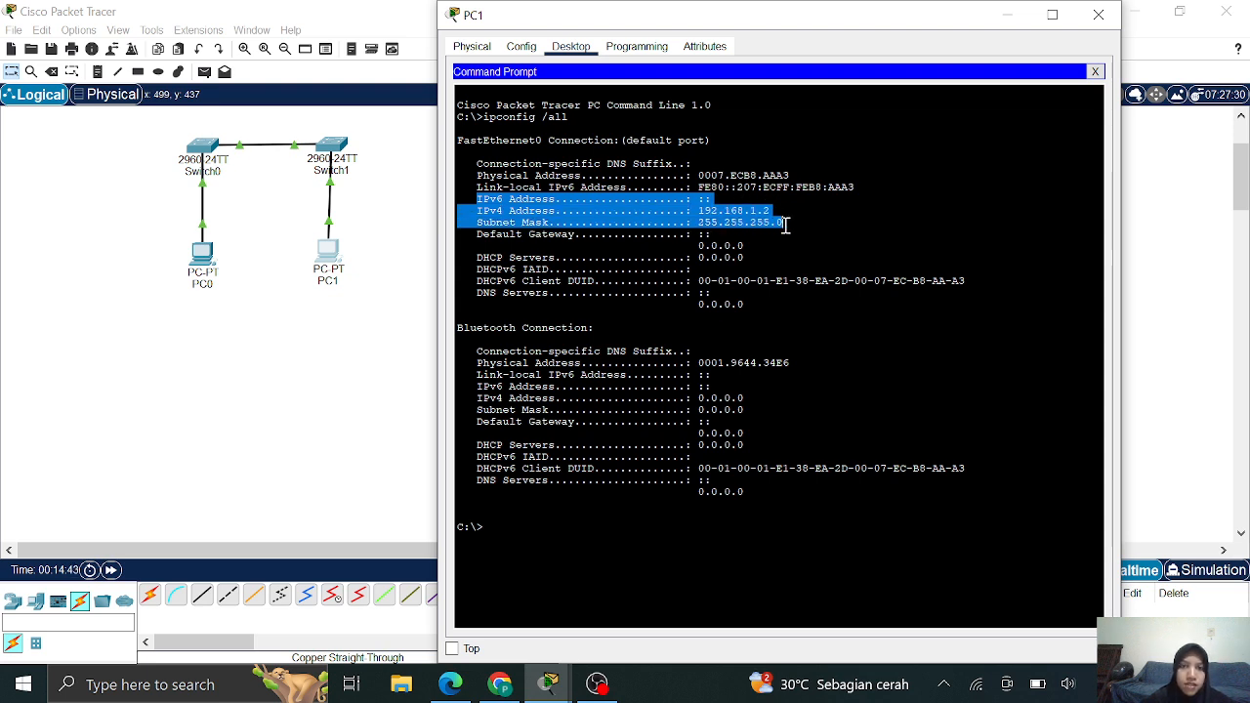
{"action": "left_click", "coordinate": [307, 349]}
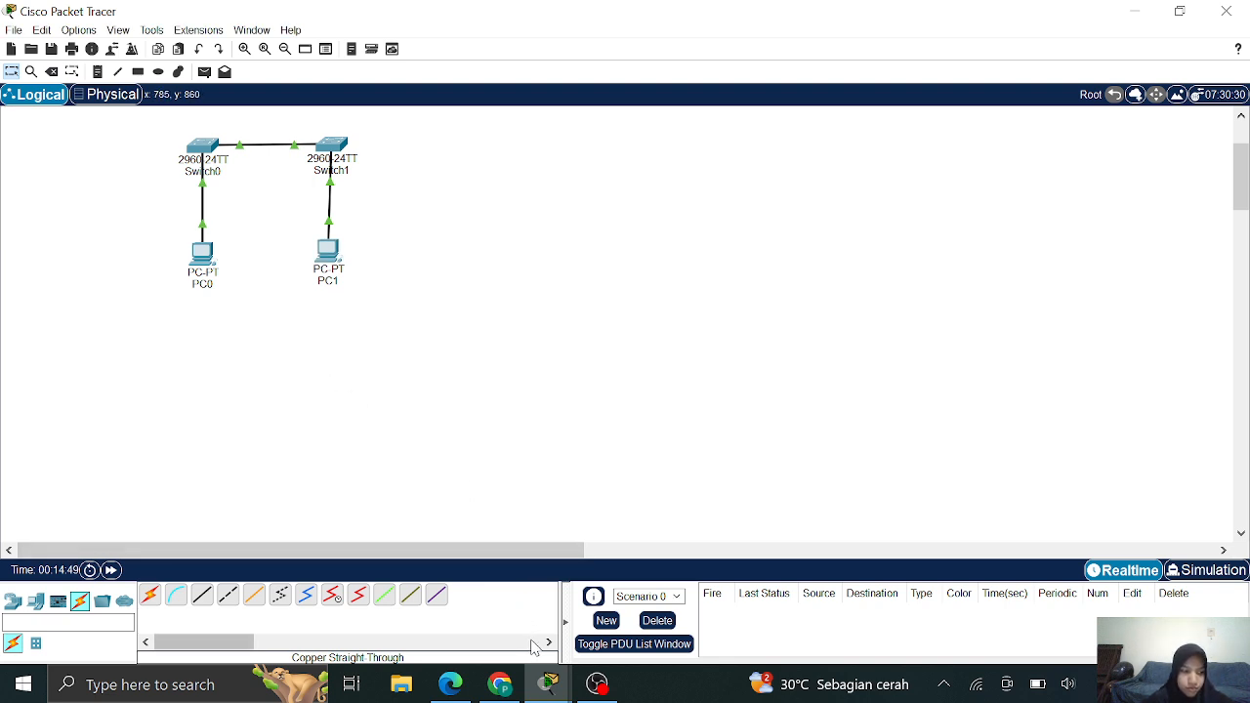
{"action": "left_click", "coordinate": [499, 684]}
Scroll the lab PDF to page 3's show interface F0/1 step, then go back to Switch0's CLI
{"action": "scroll", "coordinate": [570, 418], "scroll_direction": "down", "scroll_amount": 1}
{"action": "scroll", "coordinate": [569, 418], "scroll_direction": "down", "scroll_amount": 4}
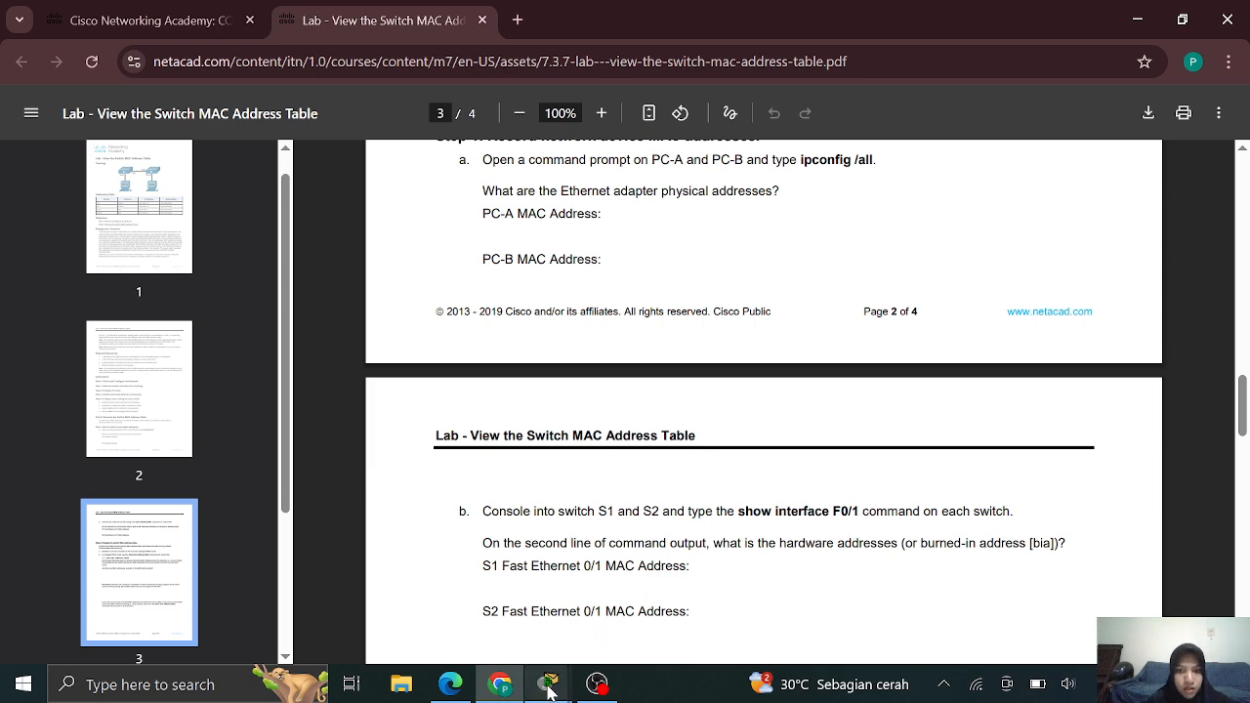
{"action": "mouse_move", "coordinate": [553, 683]}
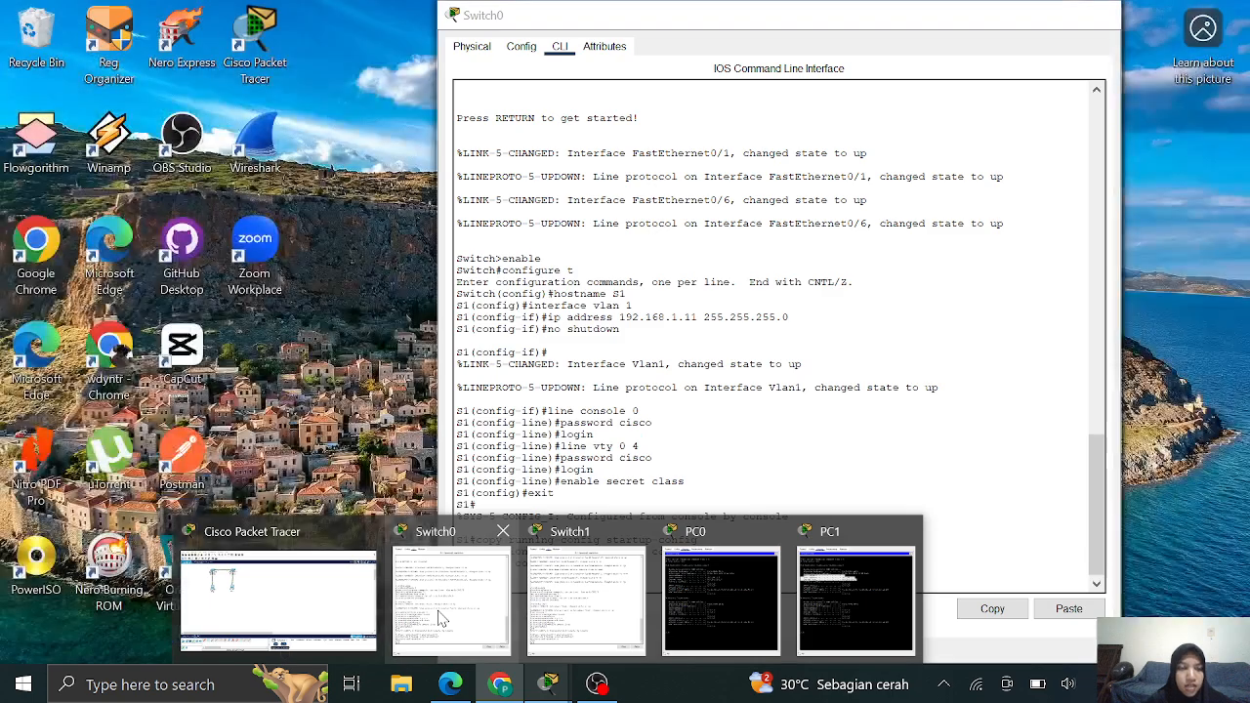
{"action": "left_click", "coordinate": [445, 615]}
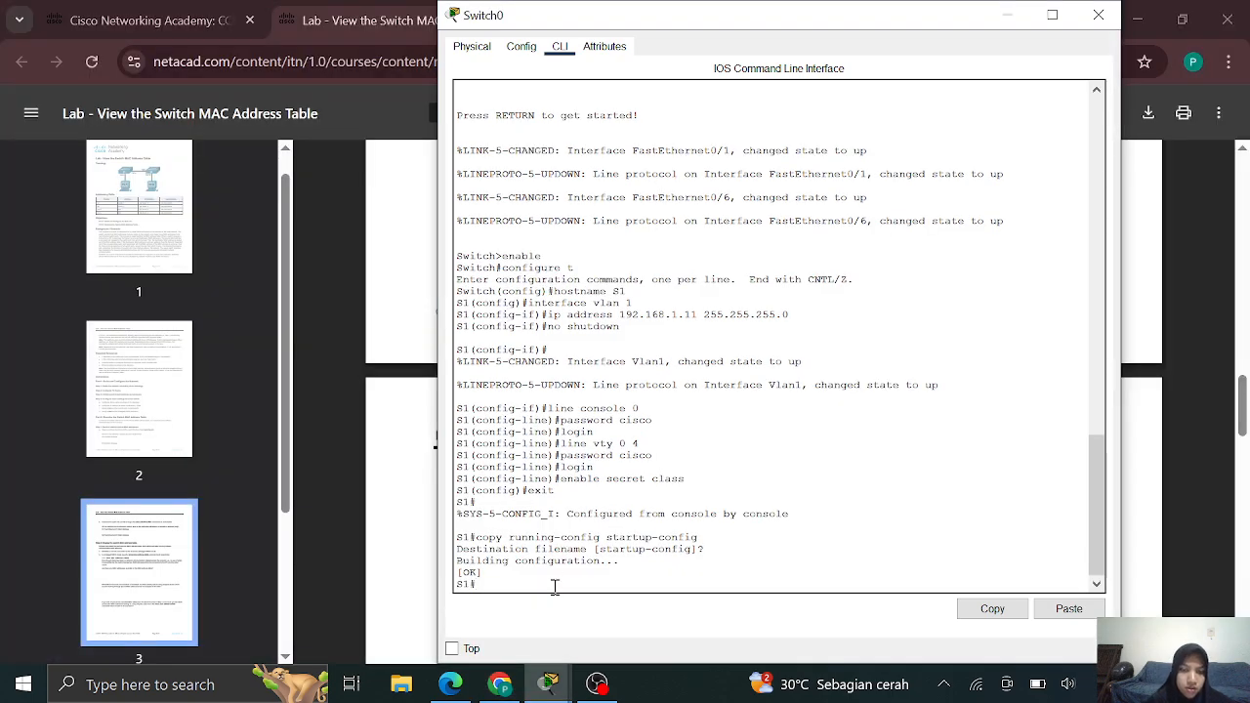
Run show interface f0/1 on S1 and mark its MAC address 0003.e491.b901
{"action": "type", "text": "show"}
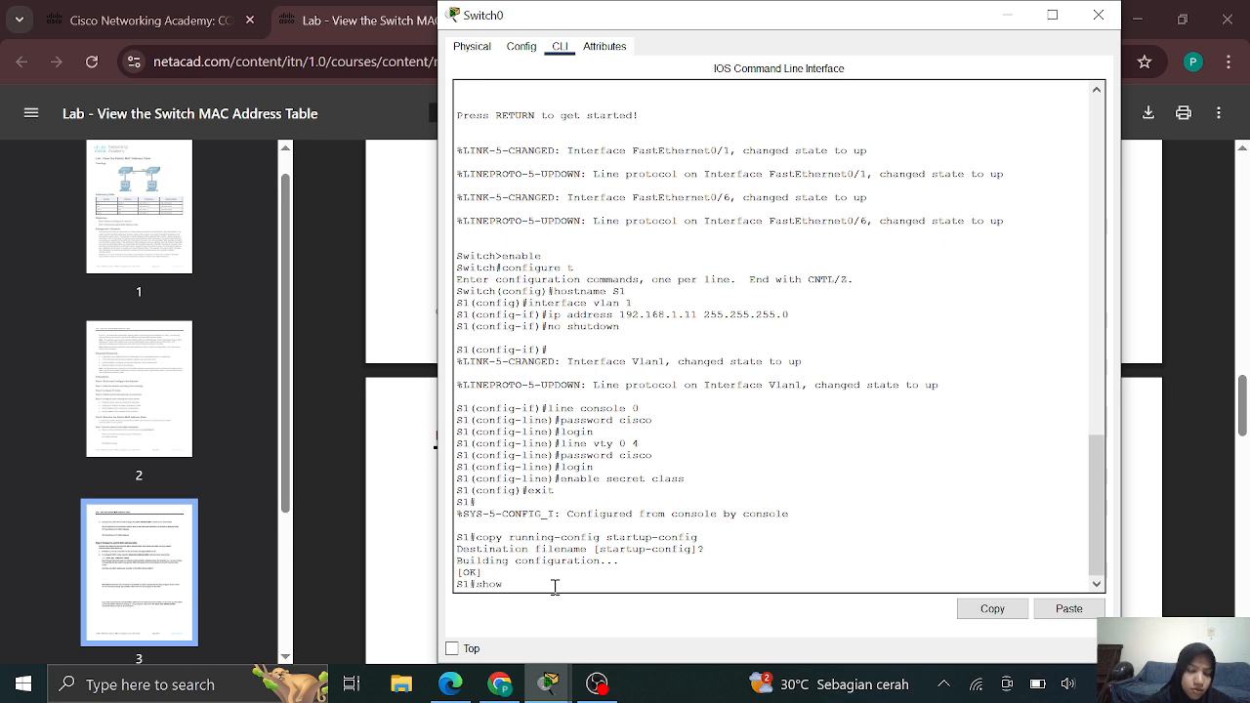
{"action": "type", "text": " interface f0"}
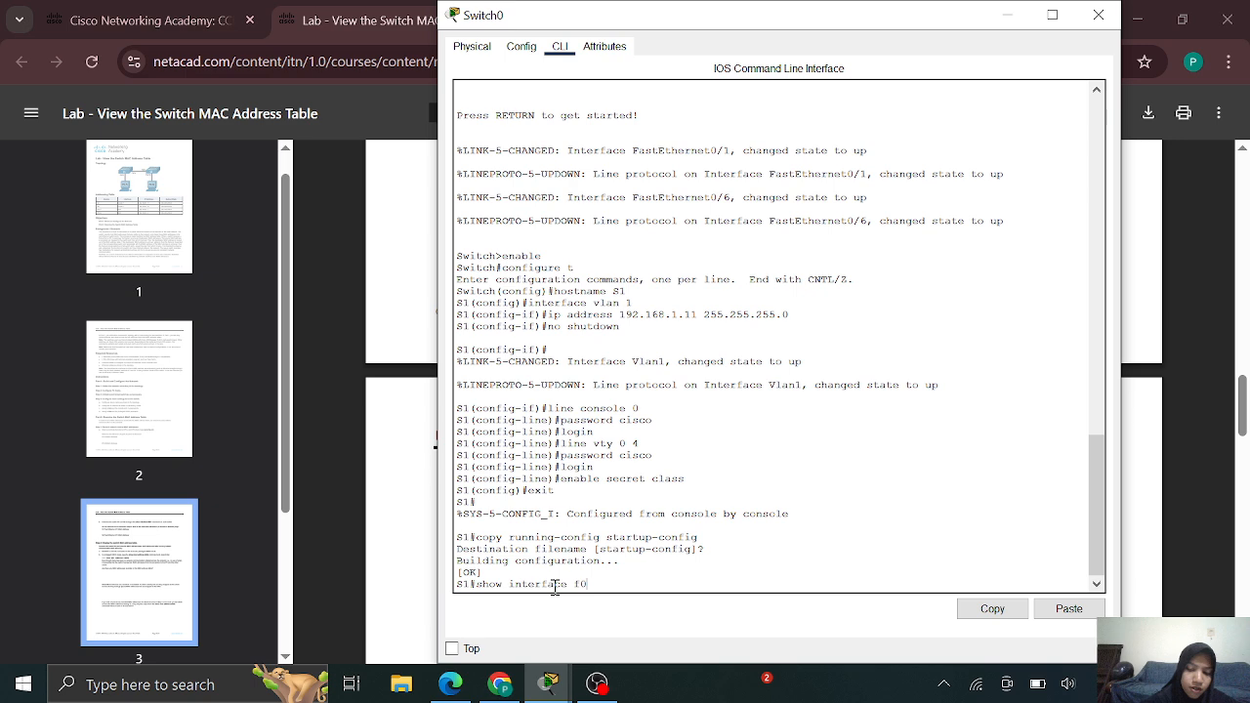
{"action": "type", "text": "/1"}
{"action": "key", "text": "Return"}
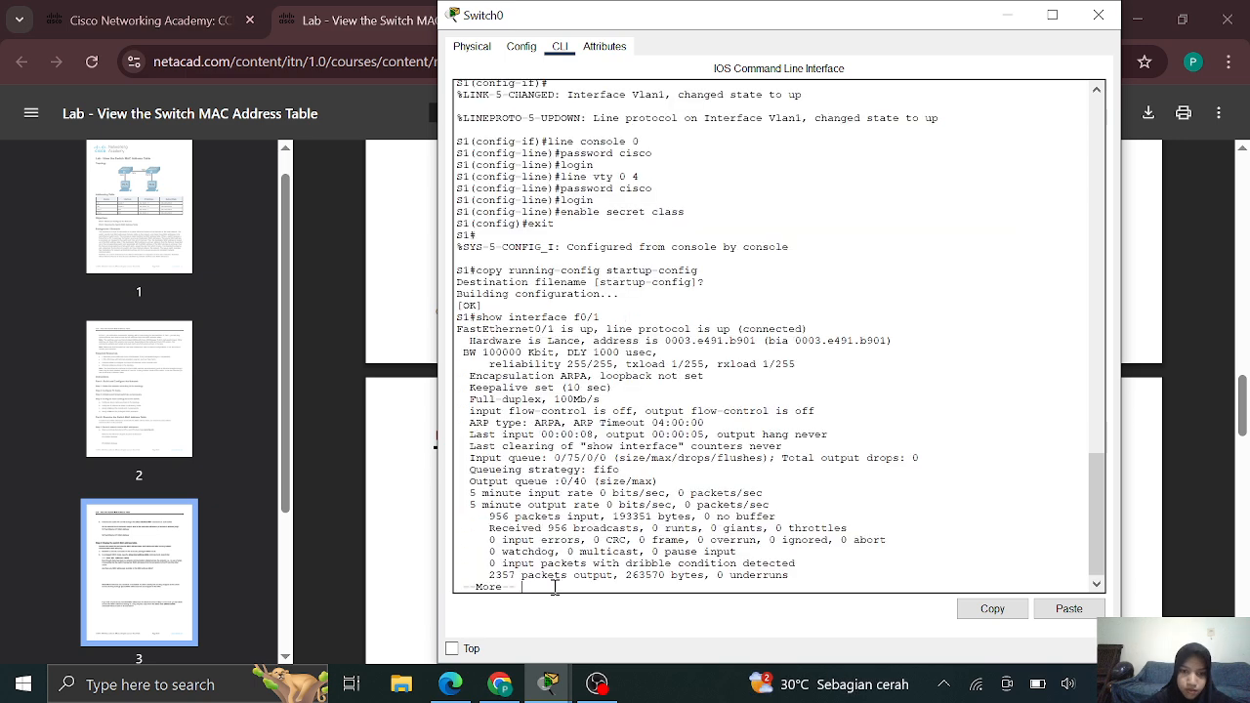
{"action": "key", "text": "Return"}
{"action": "key", "text": "Return"}
{"action": "key", "text": "Return"}
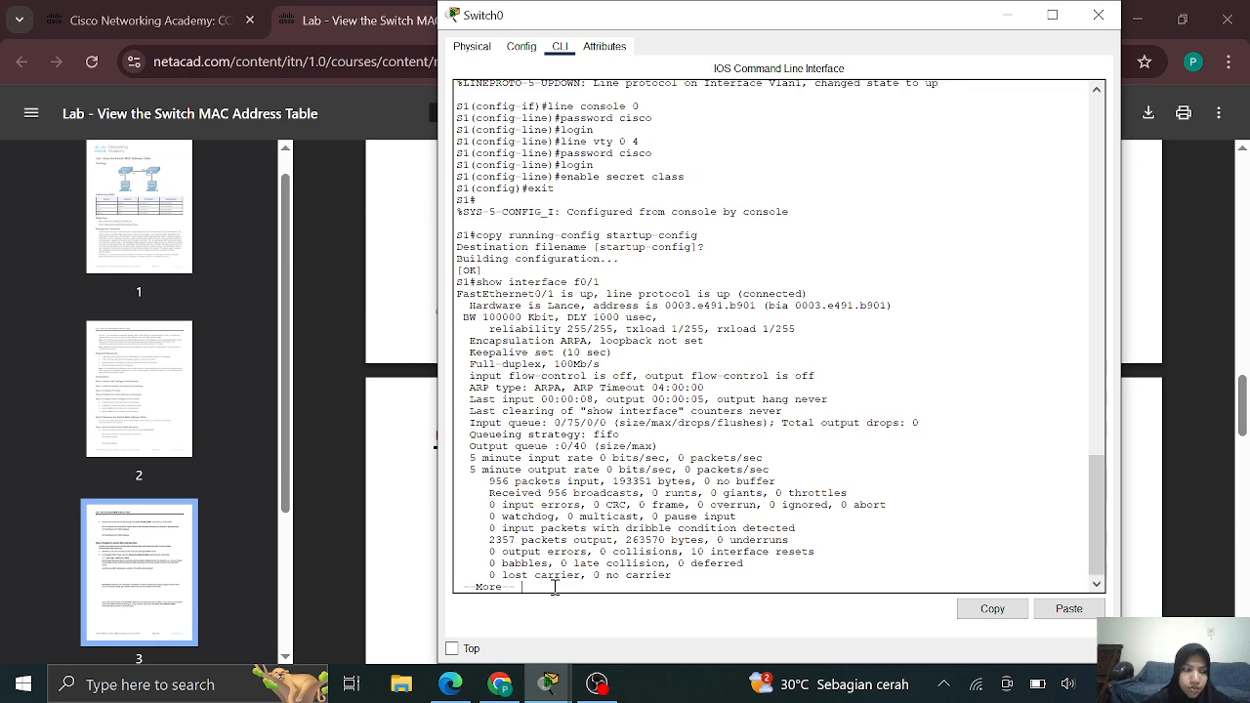
{"action": "key", "text": "Return"}
{"action": "key", "text": "Return"}
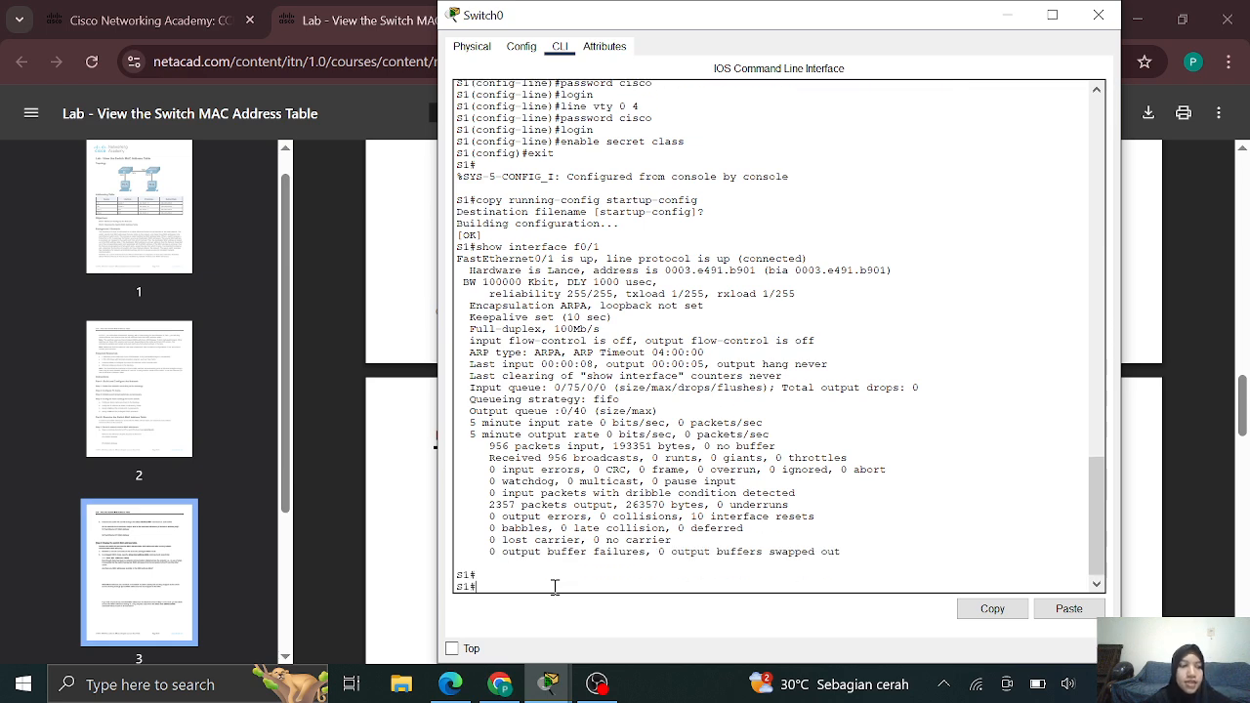
{"action": "left_click", "coordinate": [500, 683]}
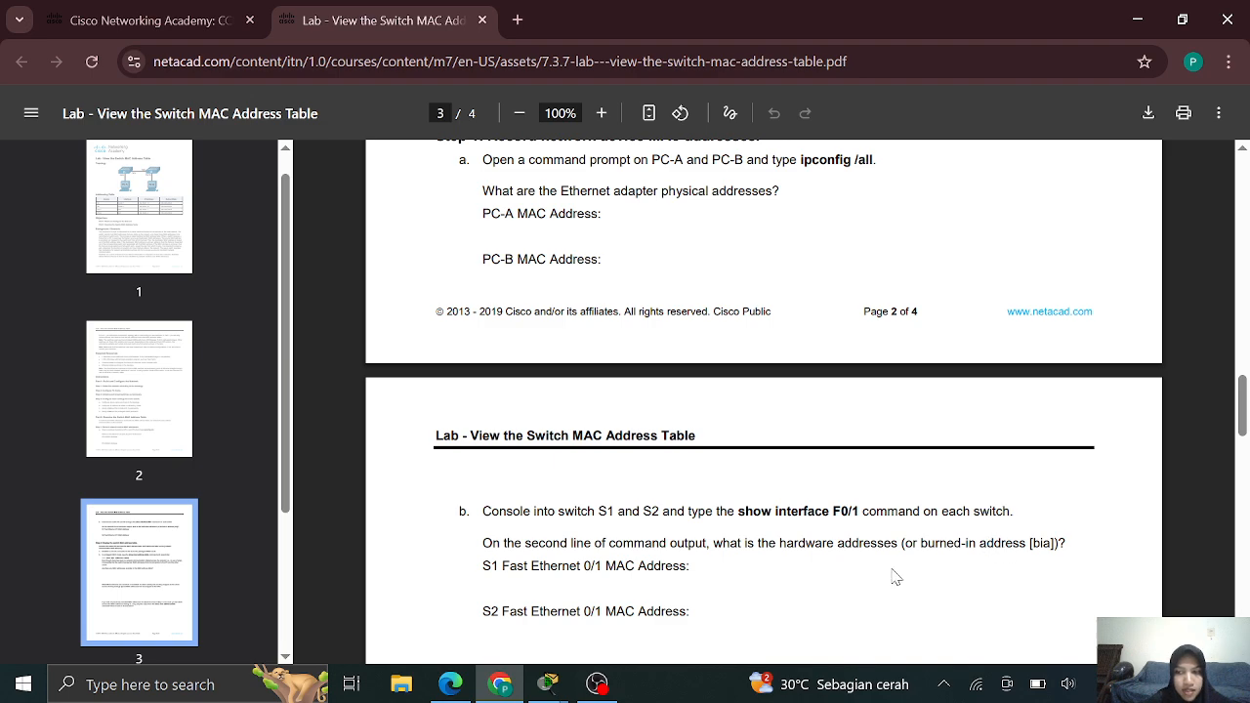
{"action": "mouse_move", "coordinate": [556, 684]}
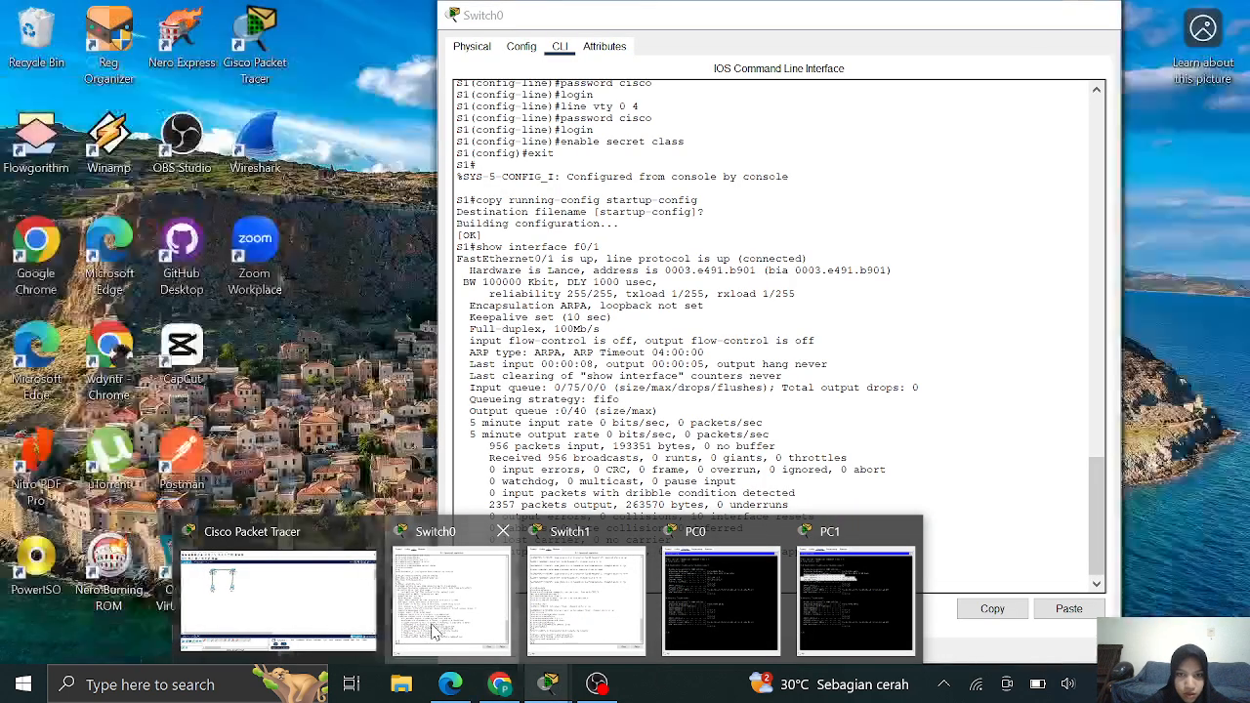
{"action": "left_click", "coordinate": [435, 630]}
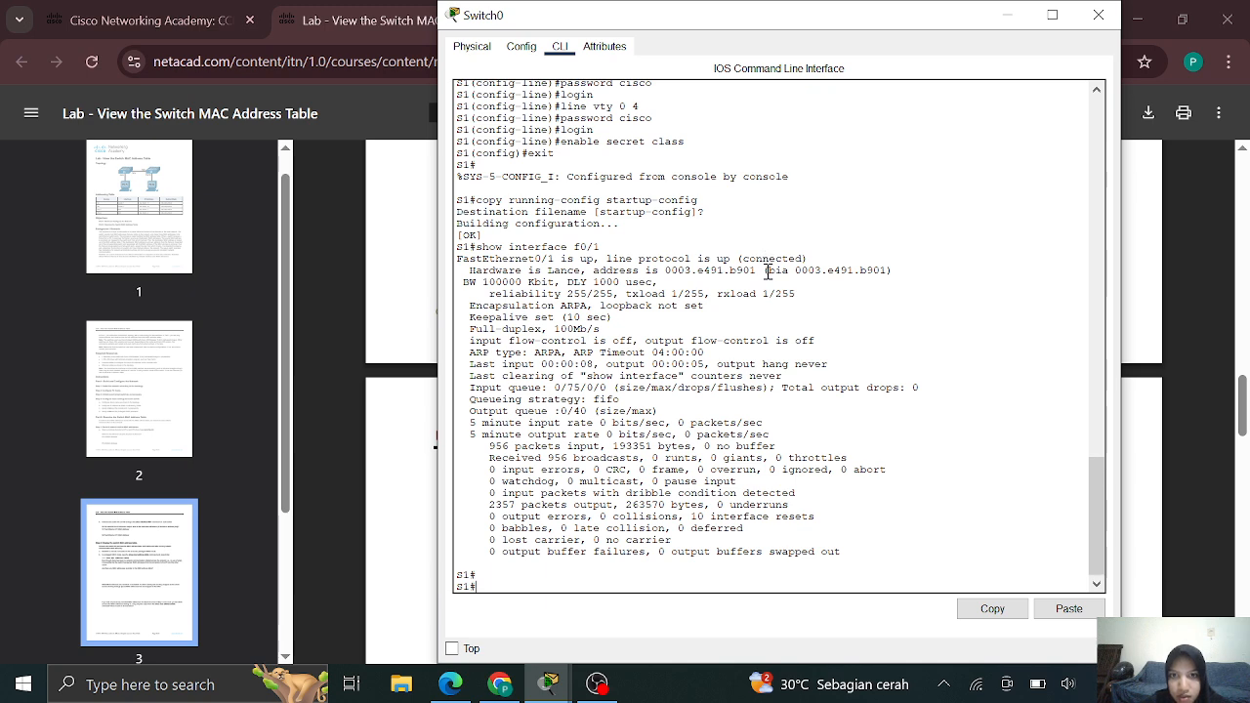
{"action": "left_click_drag", "start_coordinate": [891, 270], "coordinate": [664, 269]}
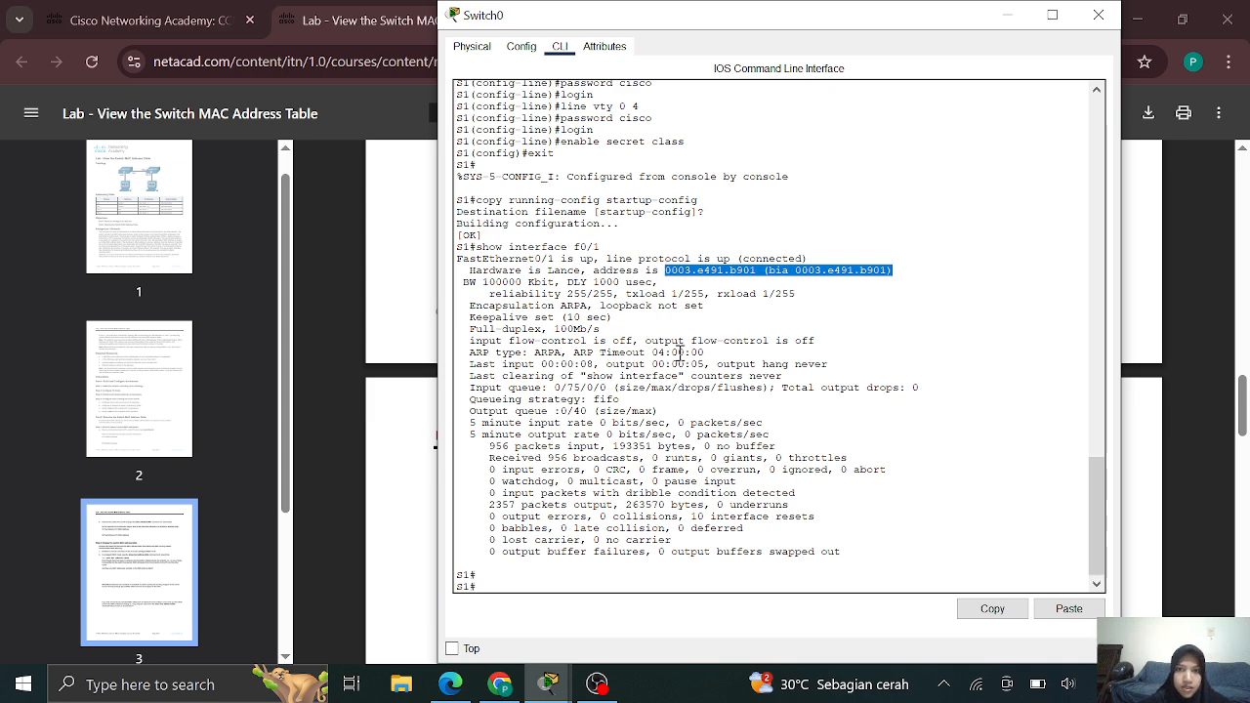
On S2, run show interface f0/1 and mark its MAC address 0001.4245.8e01
{"action": "mouse_move", "coordinate": [549, 683]}
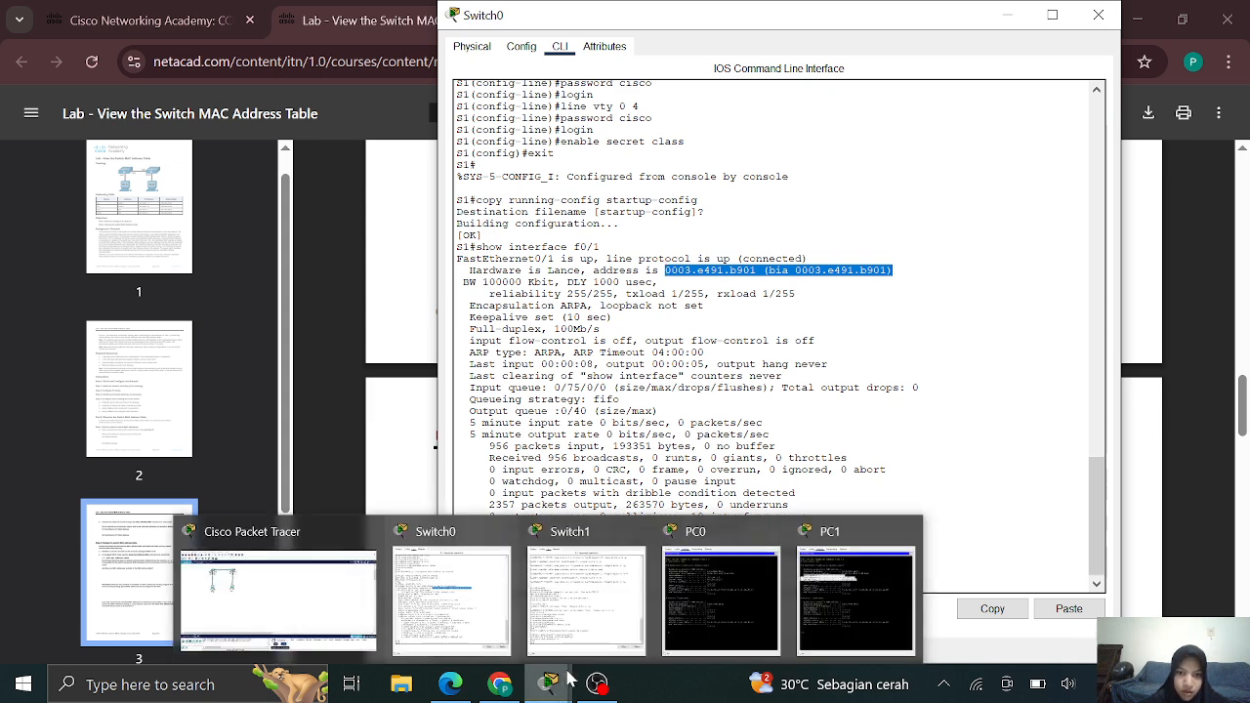
{"action": "left_click", "coordinate": [575, 651]}
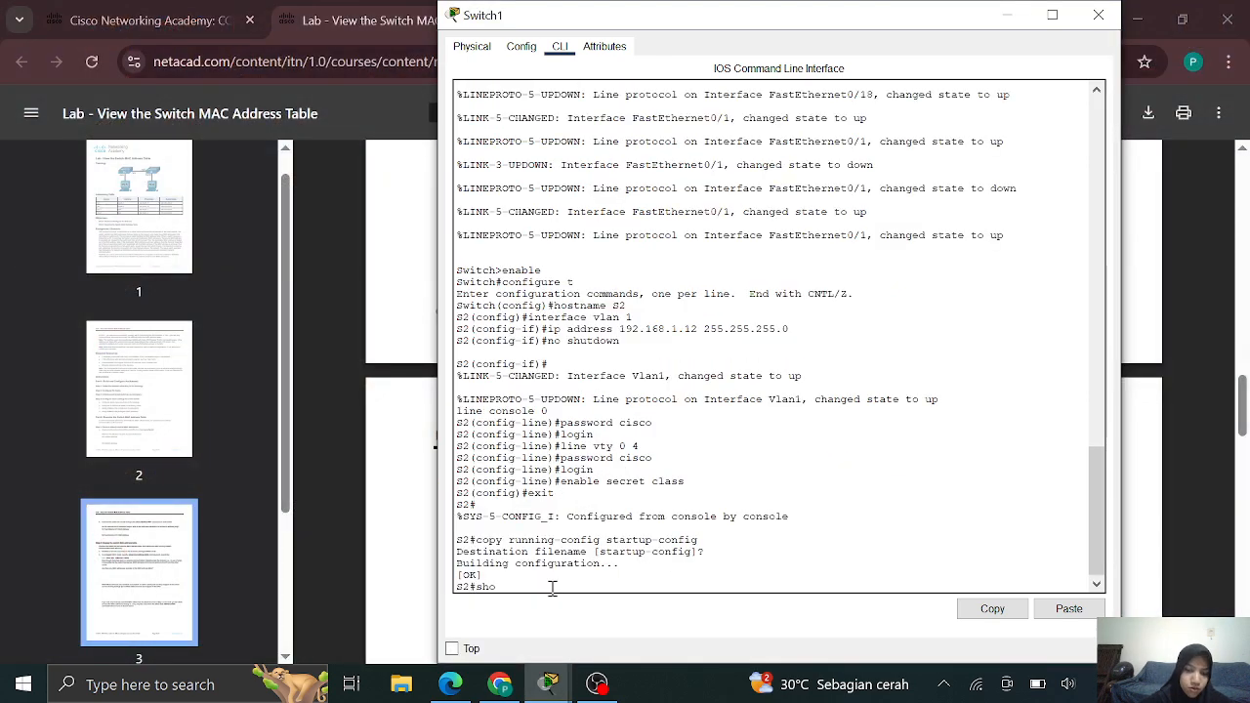
{"action": "type", "text": "show inte"}
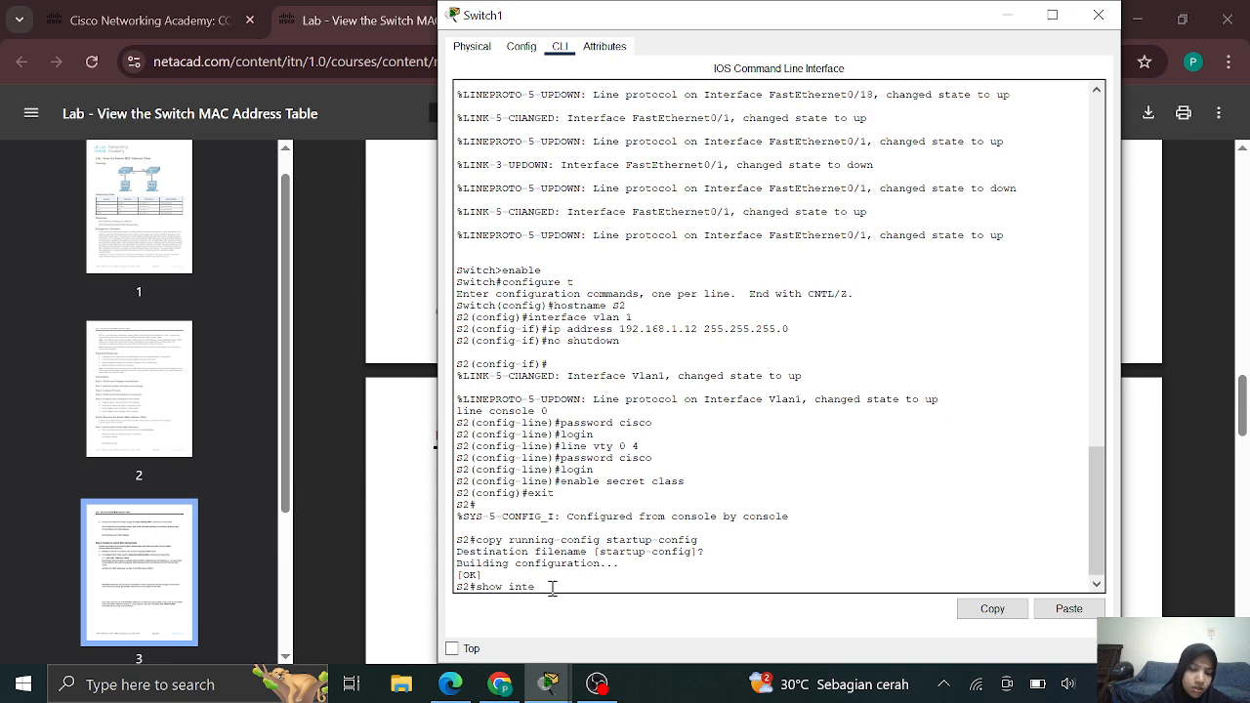
{"action": "type", "text": "rface f"}
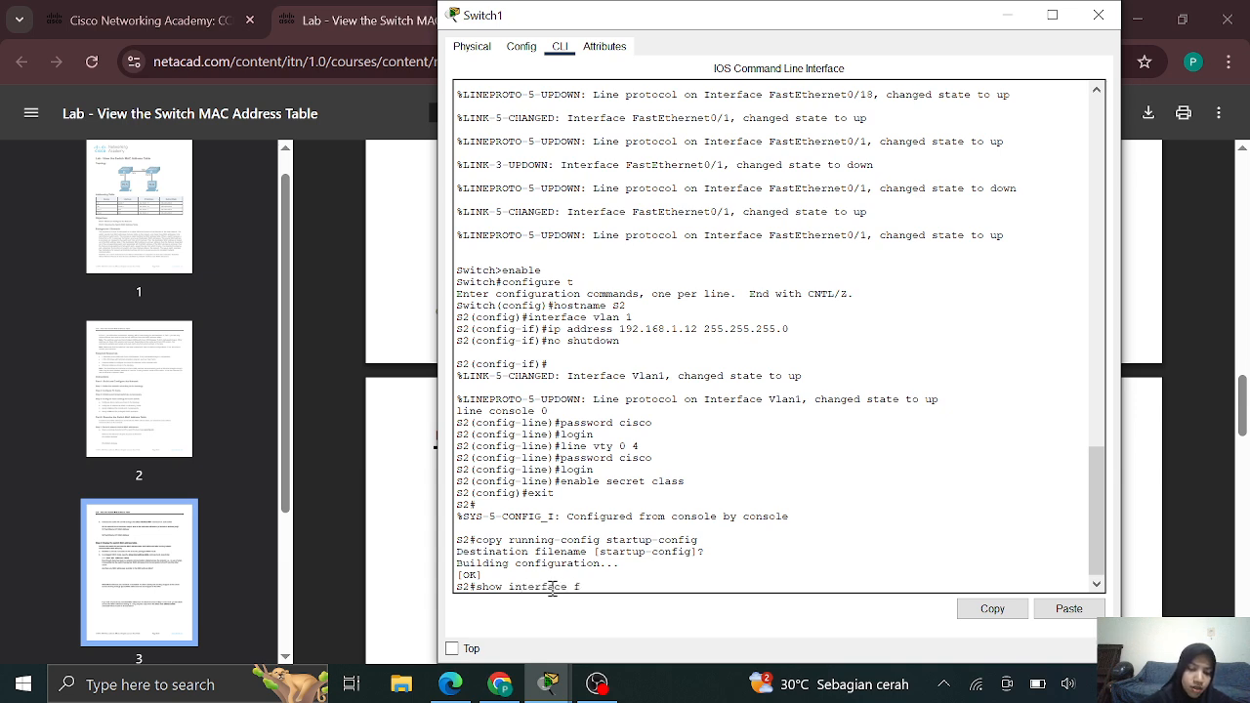
{"action": "type", "text": "0"}
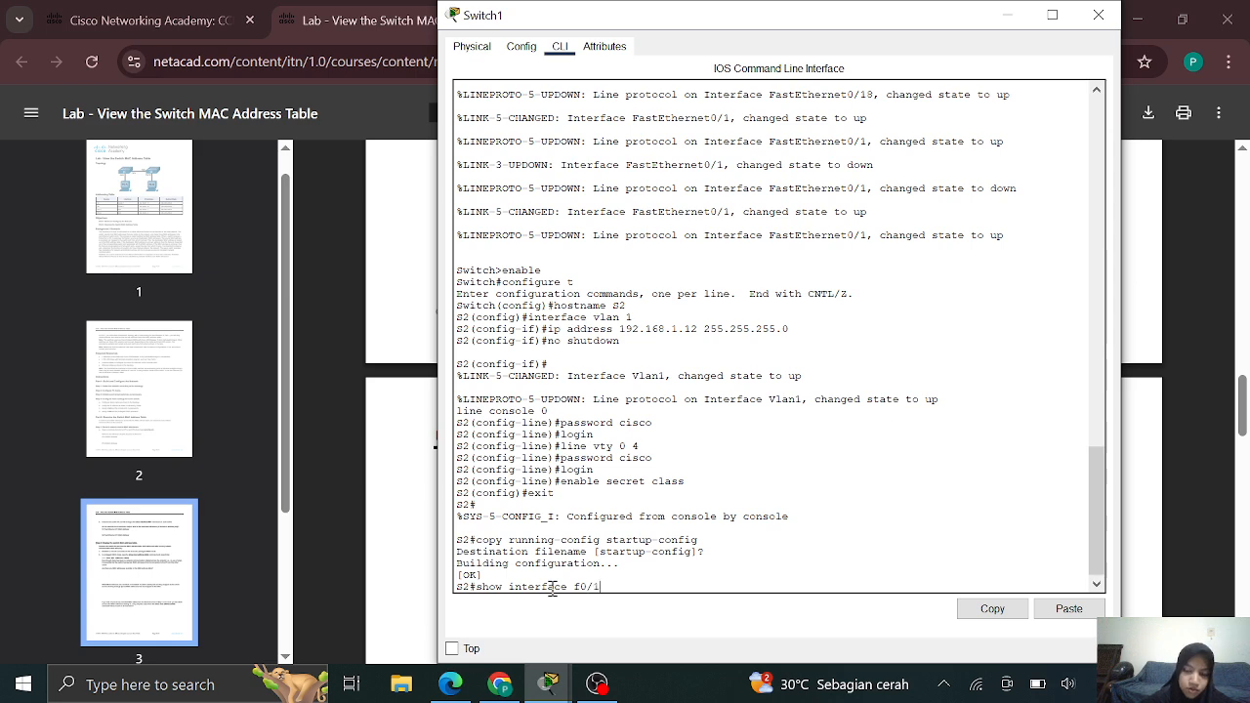
{"action": "type", "text": "/1"}
{"action": "key", "text": "Return"}
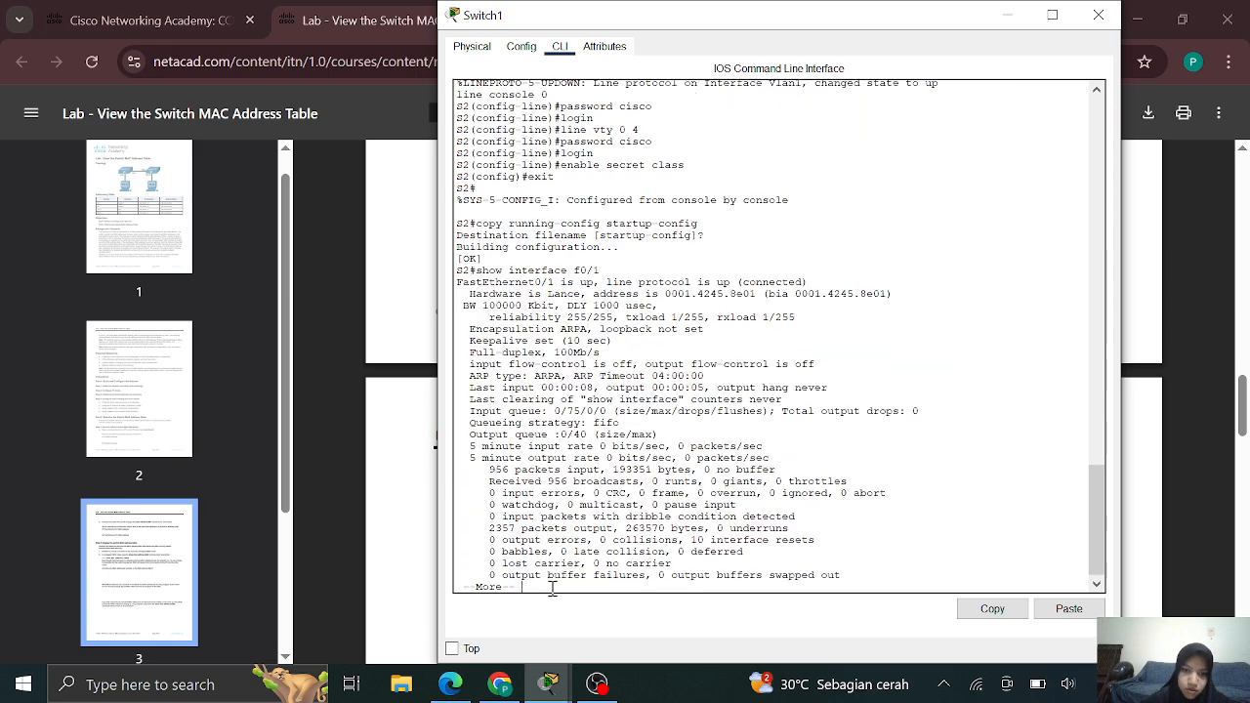
{"action": "key", "text": "Return"}
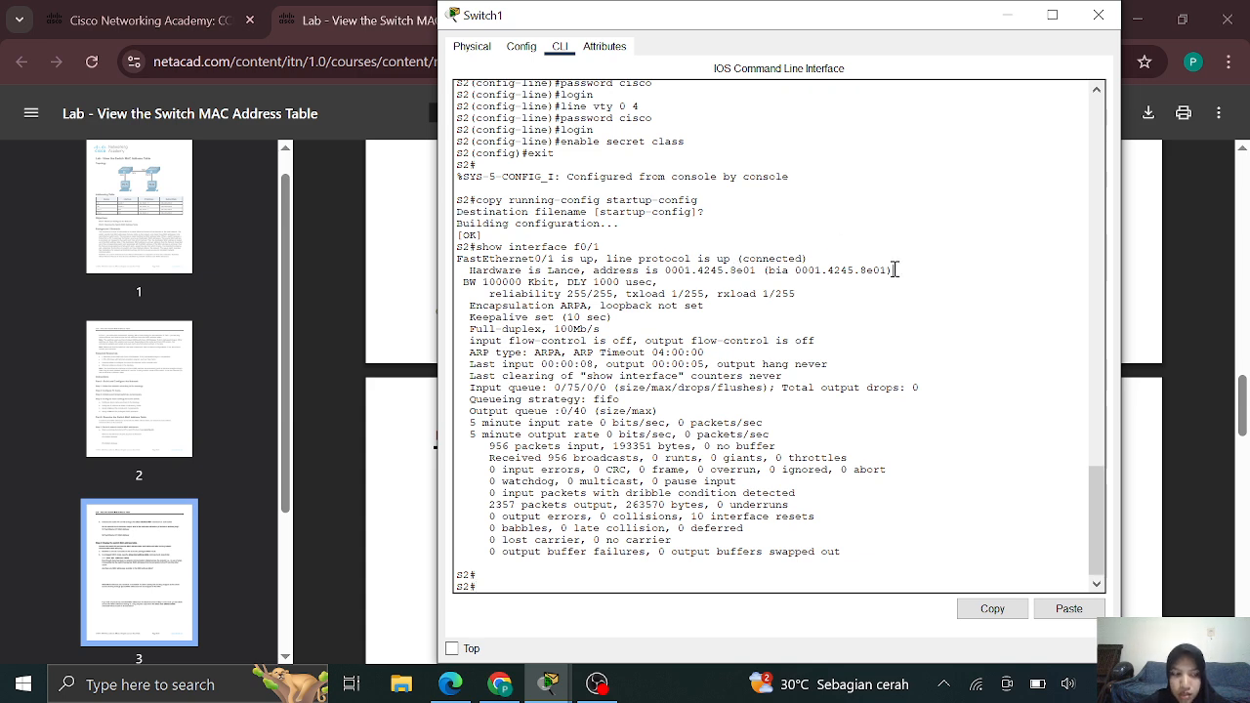
{"action": "left_click_drag", "start_coordinate": [894, 270], "coordinate": [666, 275]}
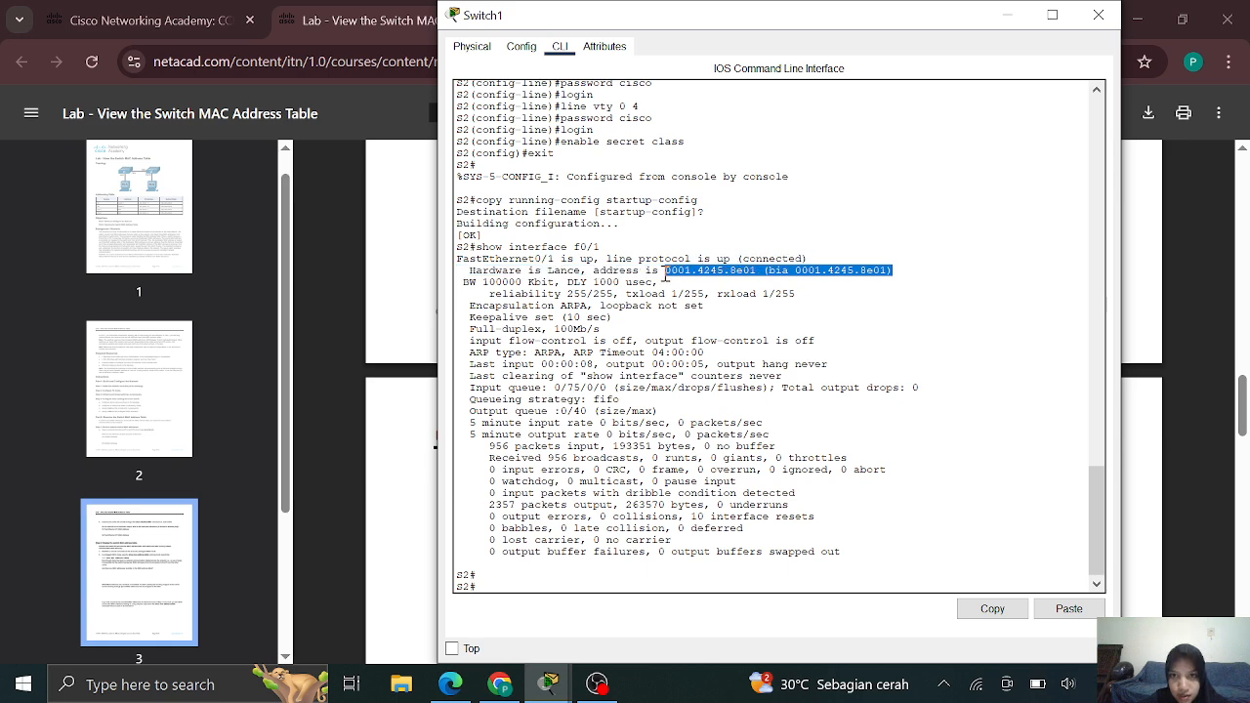
{"action": "left_click", "coordinate": [349, 367]}
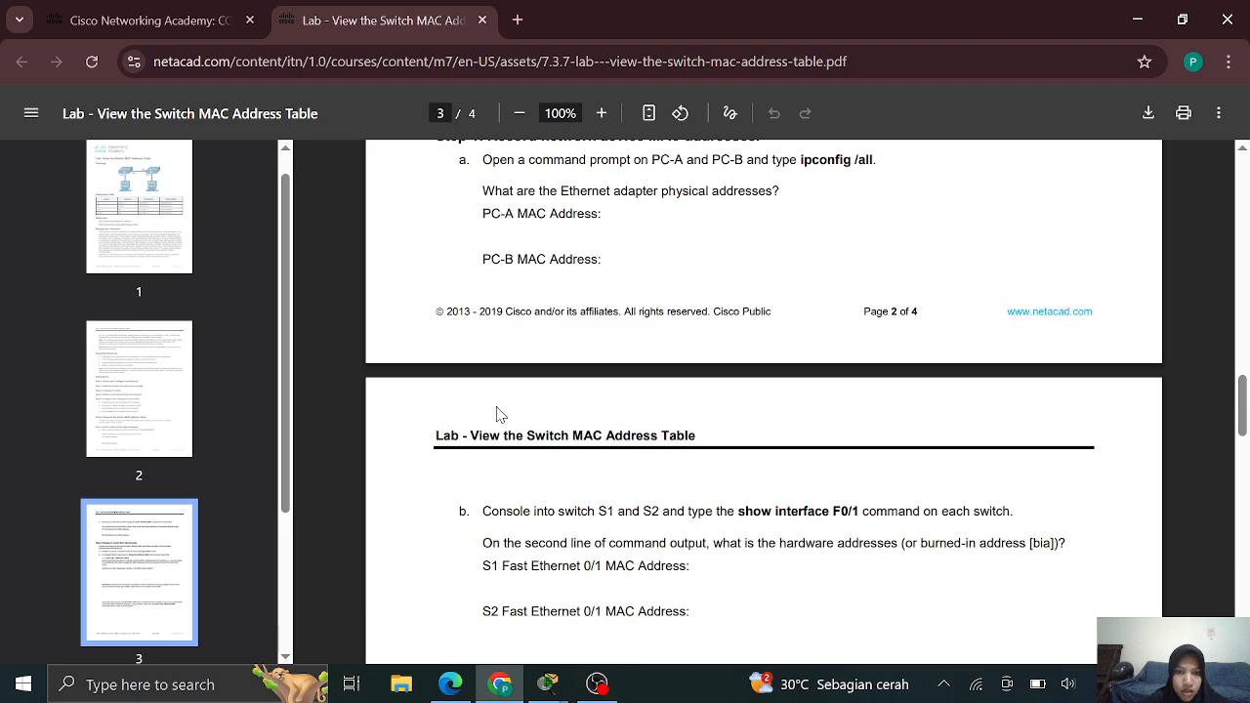
Scroll the lab PDF to Step 2 on show mac address-table, then return to Switch1's CLI
{"action": "scroll", "coordinate": [497, 414], "scroll_direction": "down", "scroll_amount": 2}
{"action": "scroll", "coordinate": [500, 406], "scroll_direction": "down", "scroll_amount": 1}
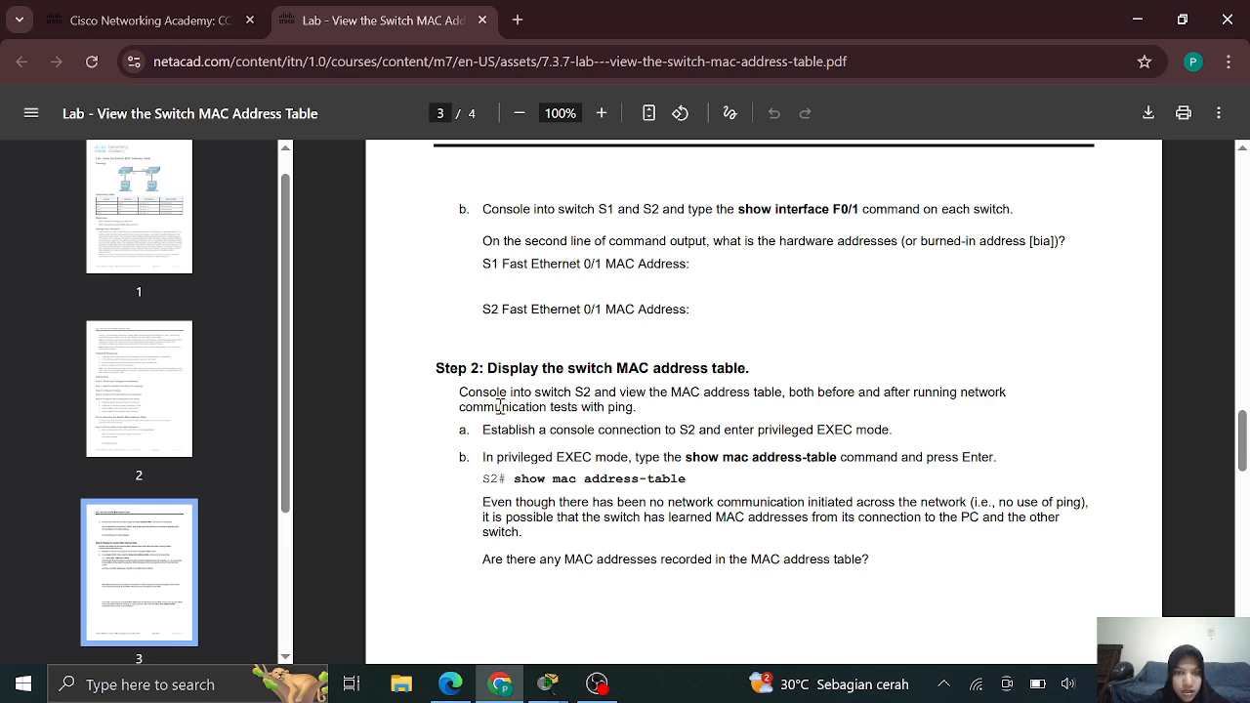
{"action": "scroll", "coordinate": [500, 406], "scroll_direction": "down", "scroll_amount": 2}
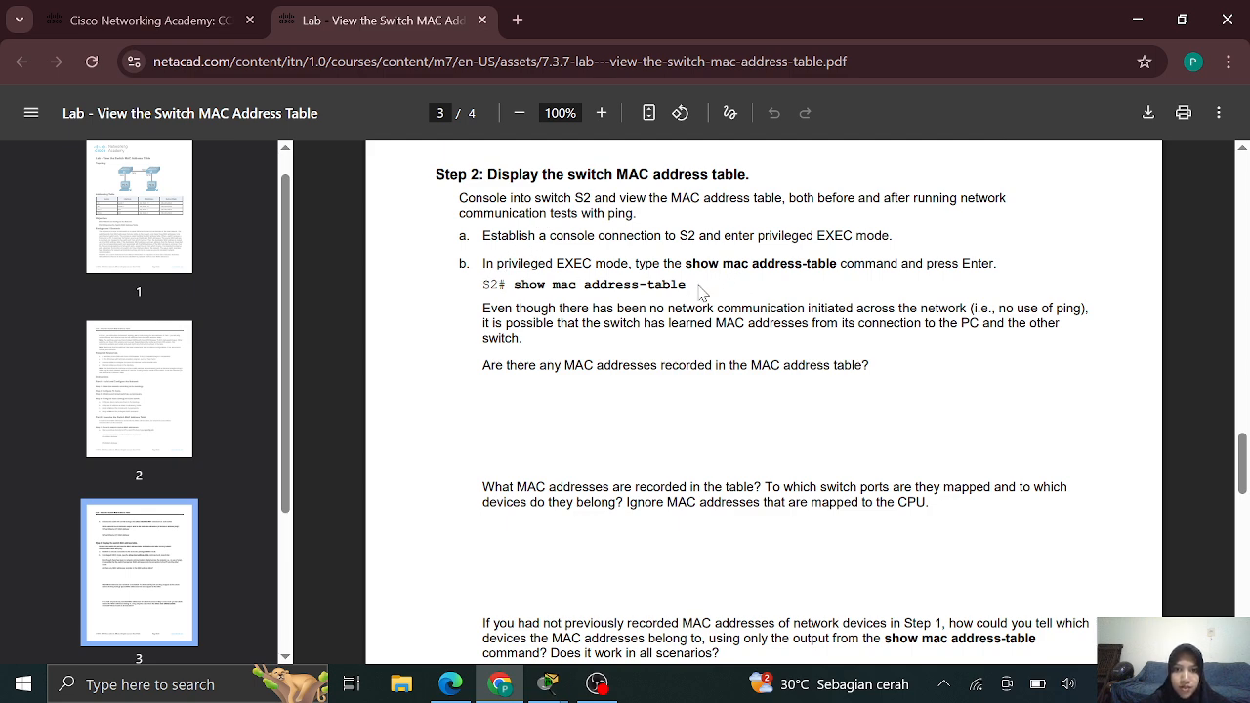
{"action": "mouse_move", "coordinate": [550, 687]}
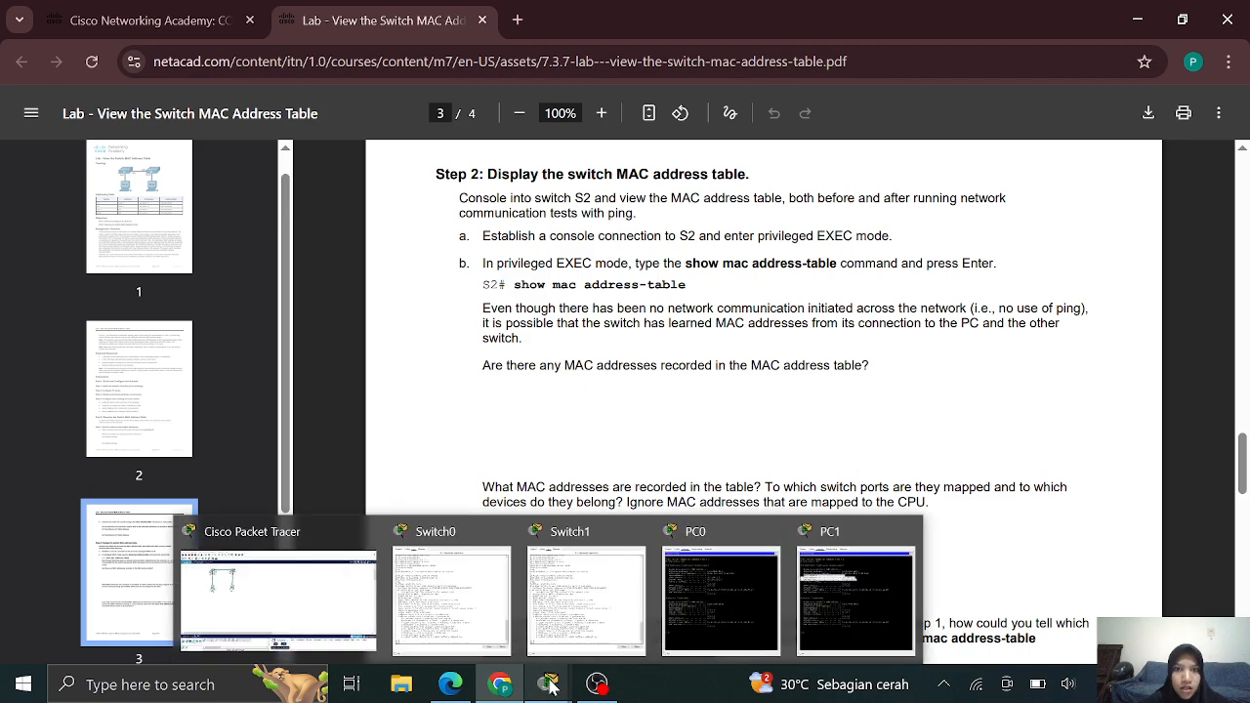
{"action": "left_click", "coordinate": [589, 625]}
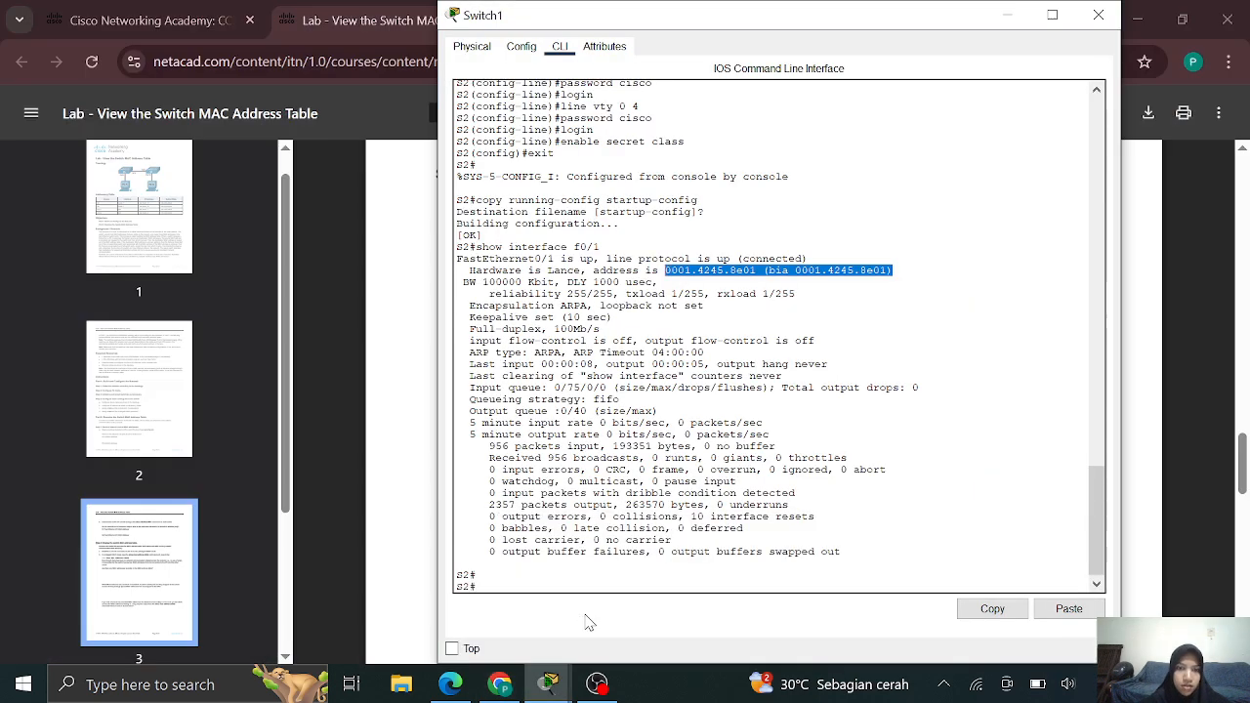
Run show mac address-table on S2, showing 0003.e491.b901 learned on Fa0/1 in VLAN 1
{"action": "left_click", "coordinate": [549, 578]}
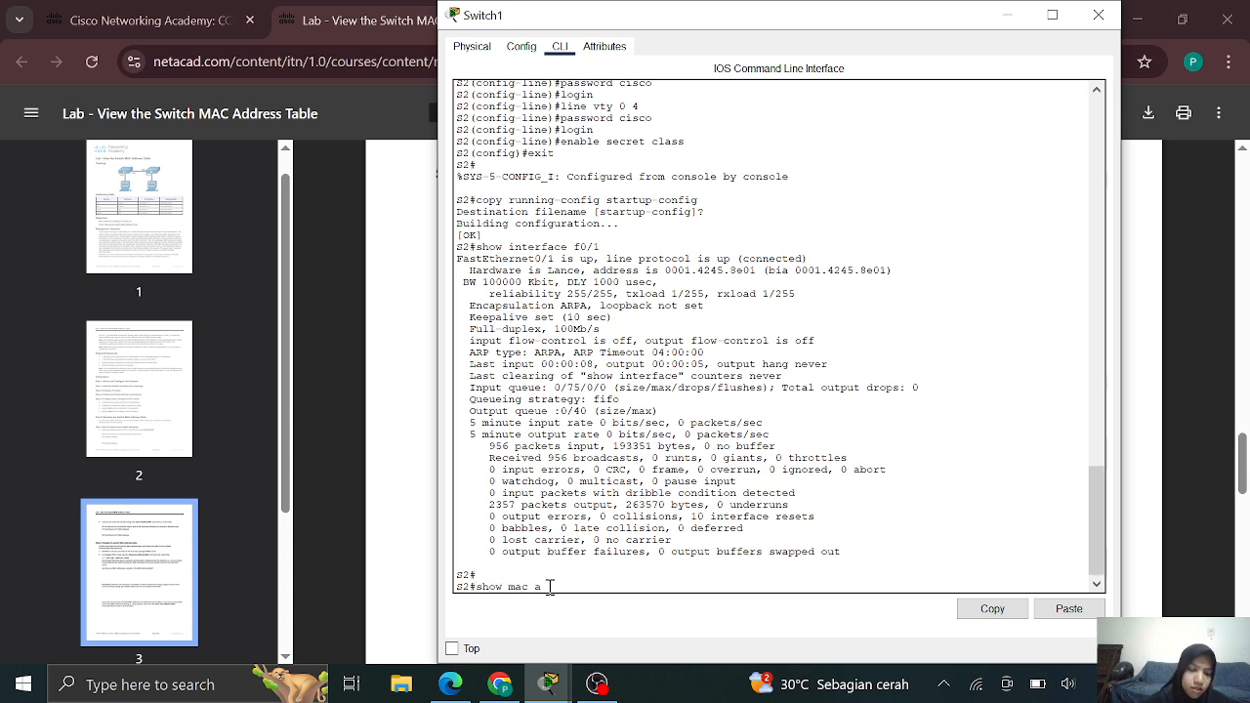
{"action": "type", "text": "show mac address-table"}
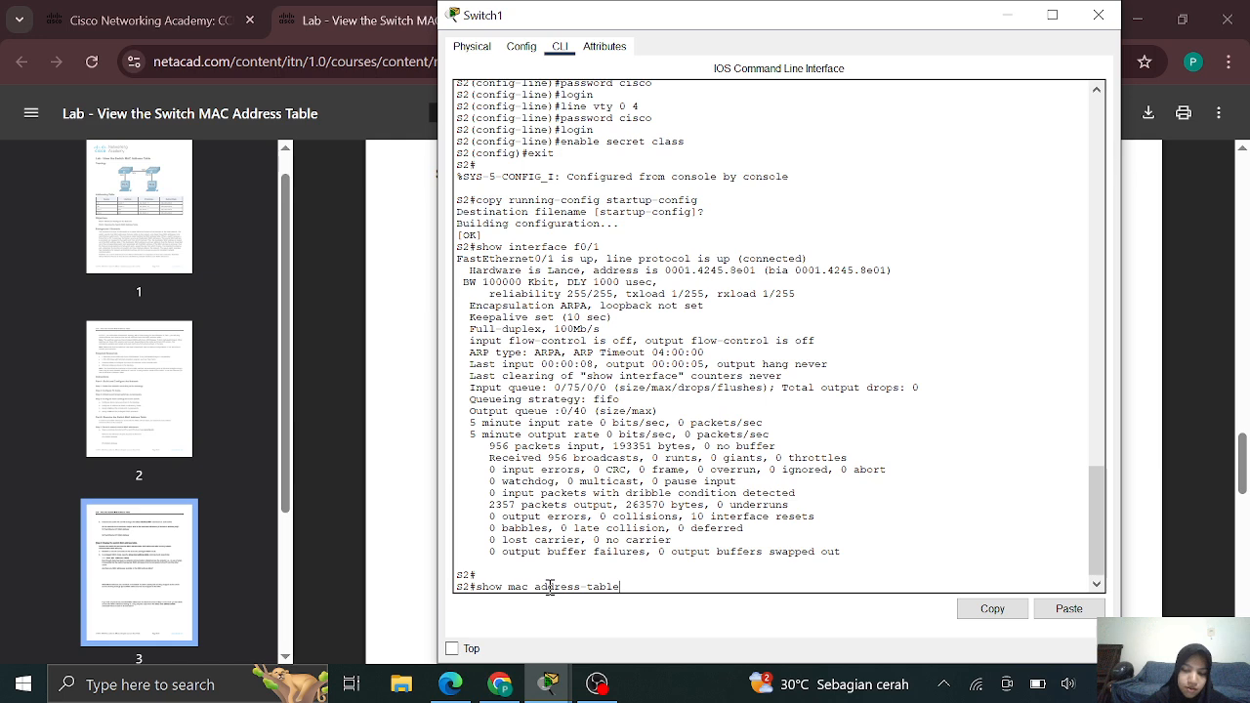
{"action": "key", "text": "Return"}
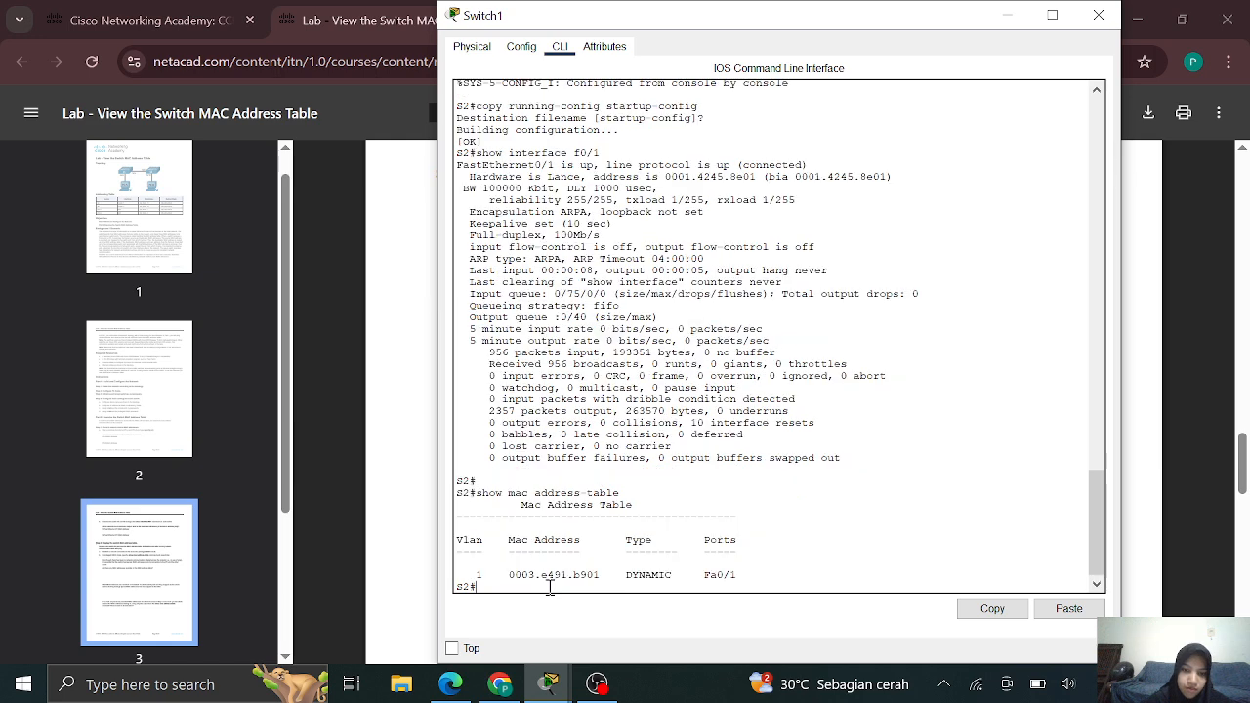
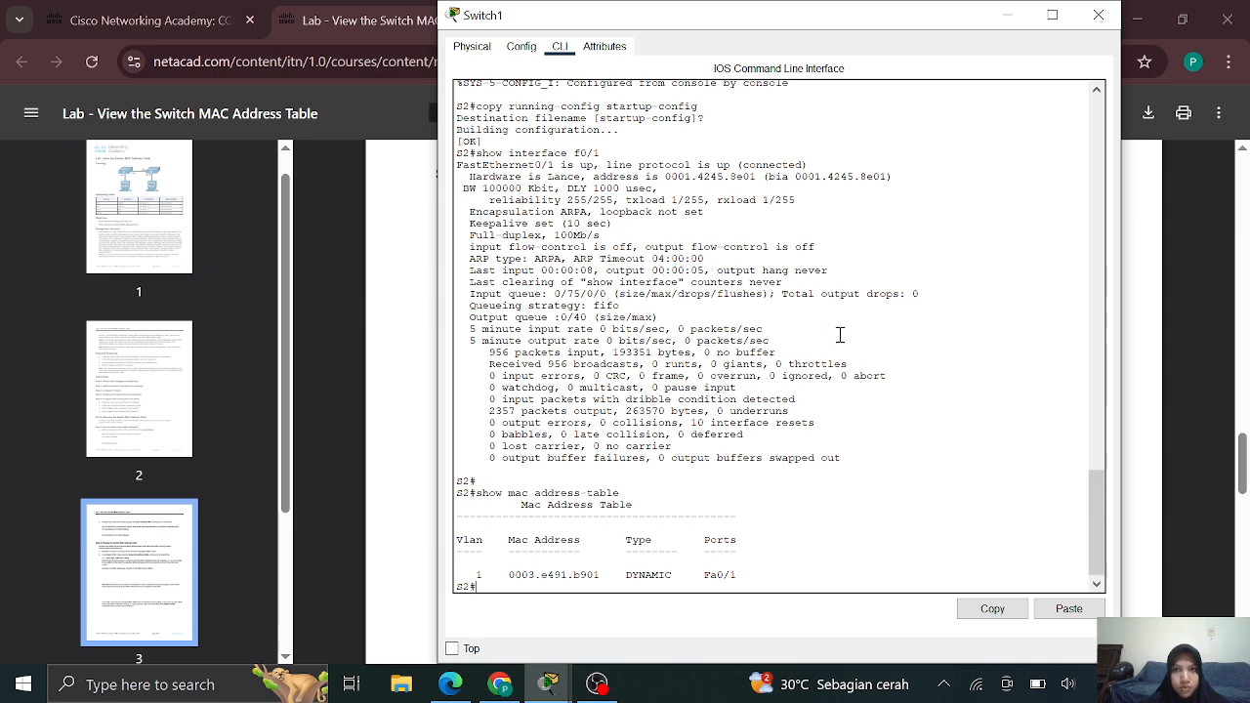
Scroll the lab PDF to page 4, Step 3 on clearing the S2 MAC address table
{"action": "left_click", "coordinate": [1010, 17]}
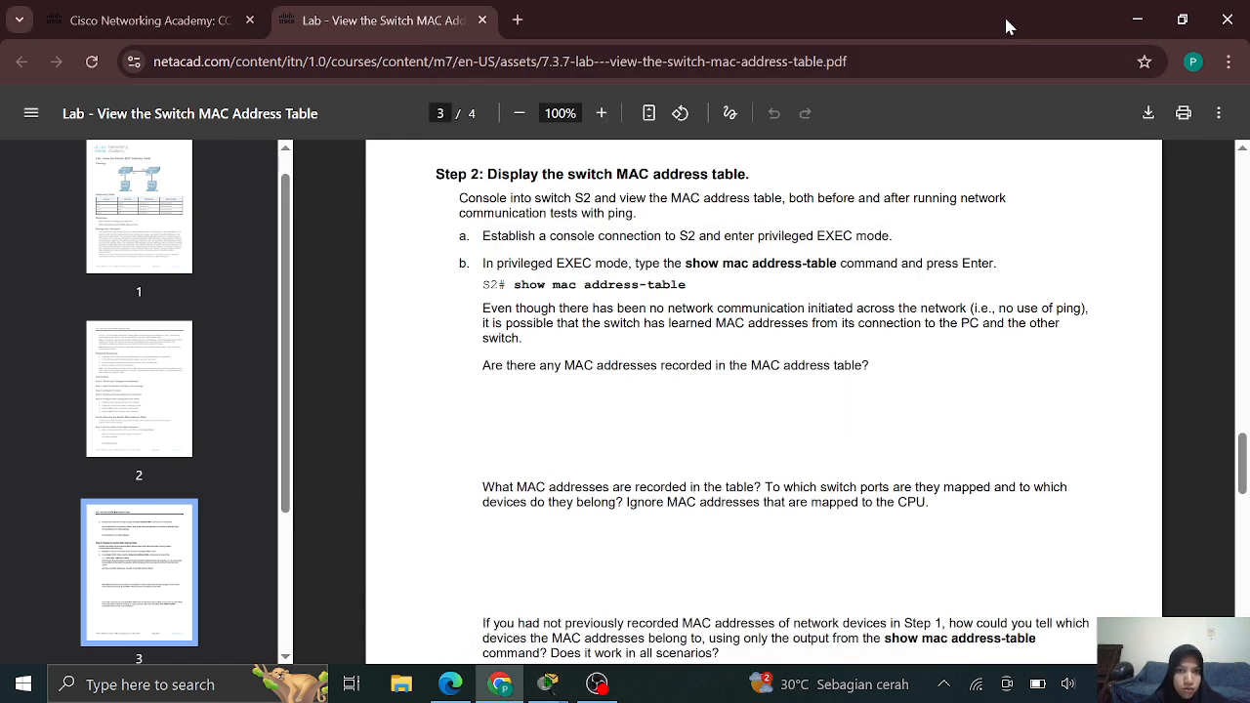
{"action": "scroll", "coordinate": [779, 293], "scroll_direction": "down", "scroll_amount": 2}
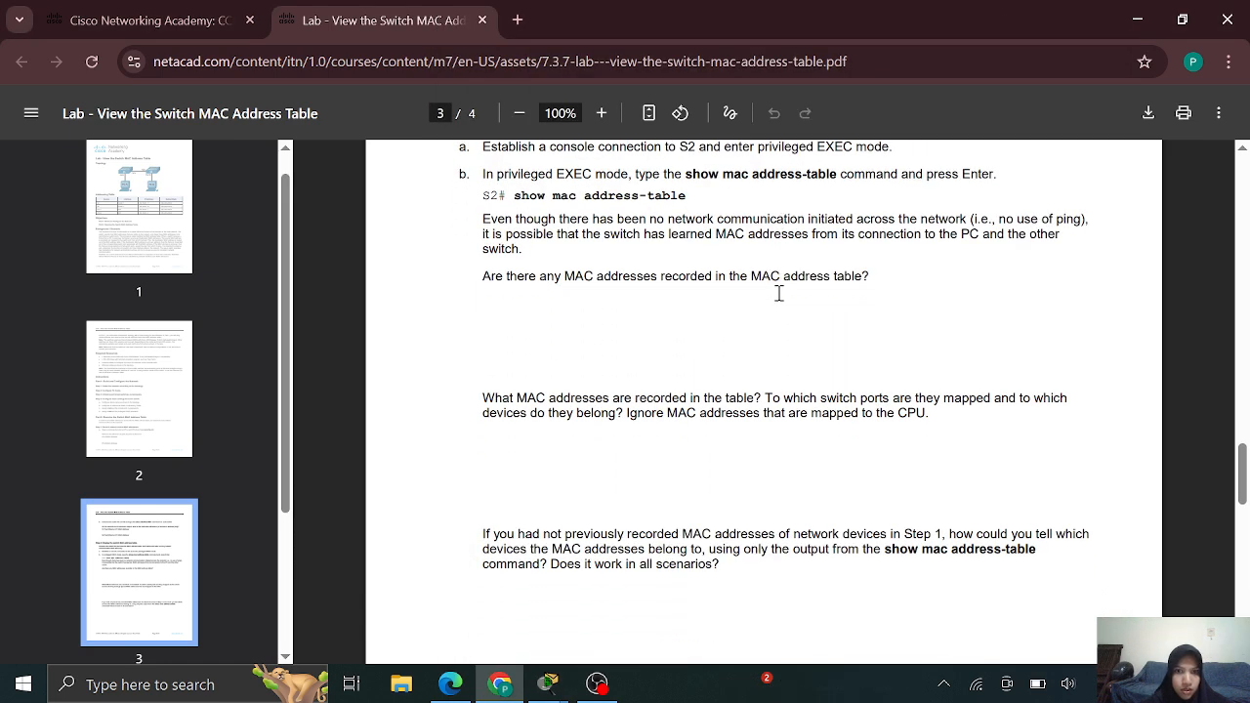
{"action": "scroll", "coordinate": [778, 293], "scroll_direction": "down", "scroll_amount": 7}
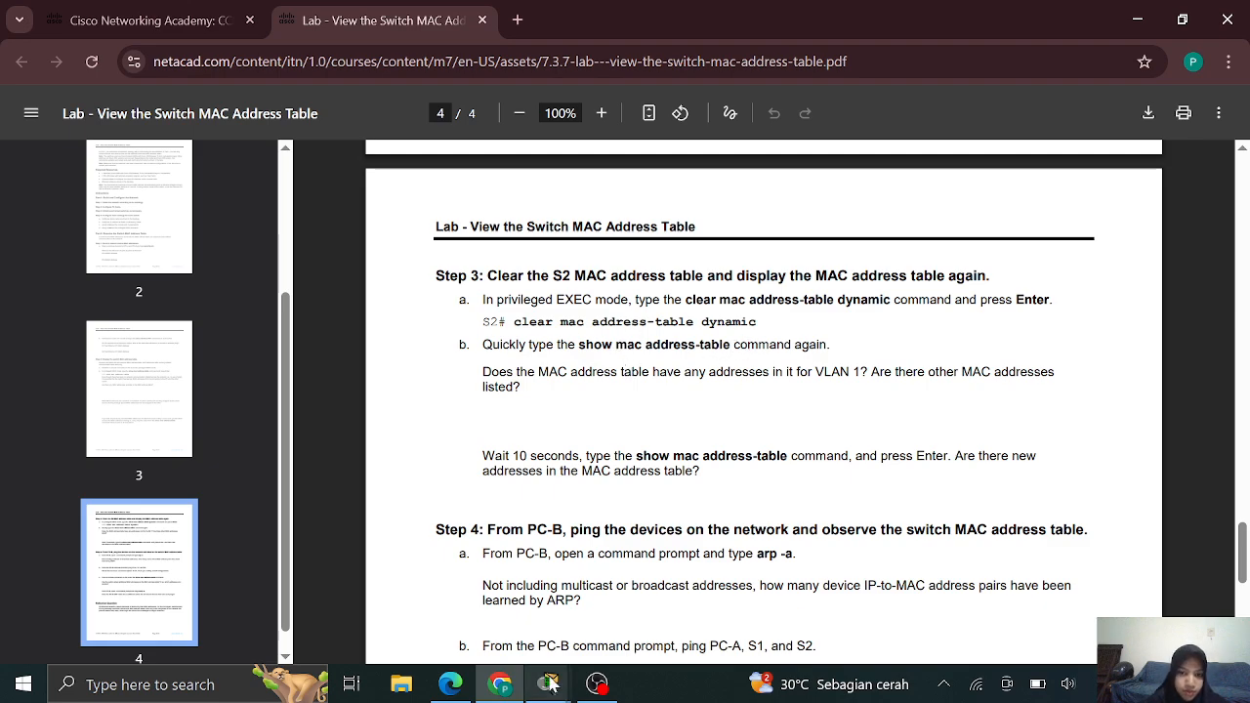
Back on the S2 console, run clear mac address-table dynamic
{"action": "mouse_move", "coordinate": [549, 691]}
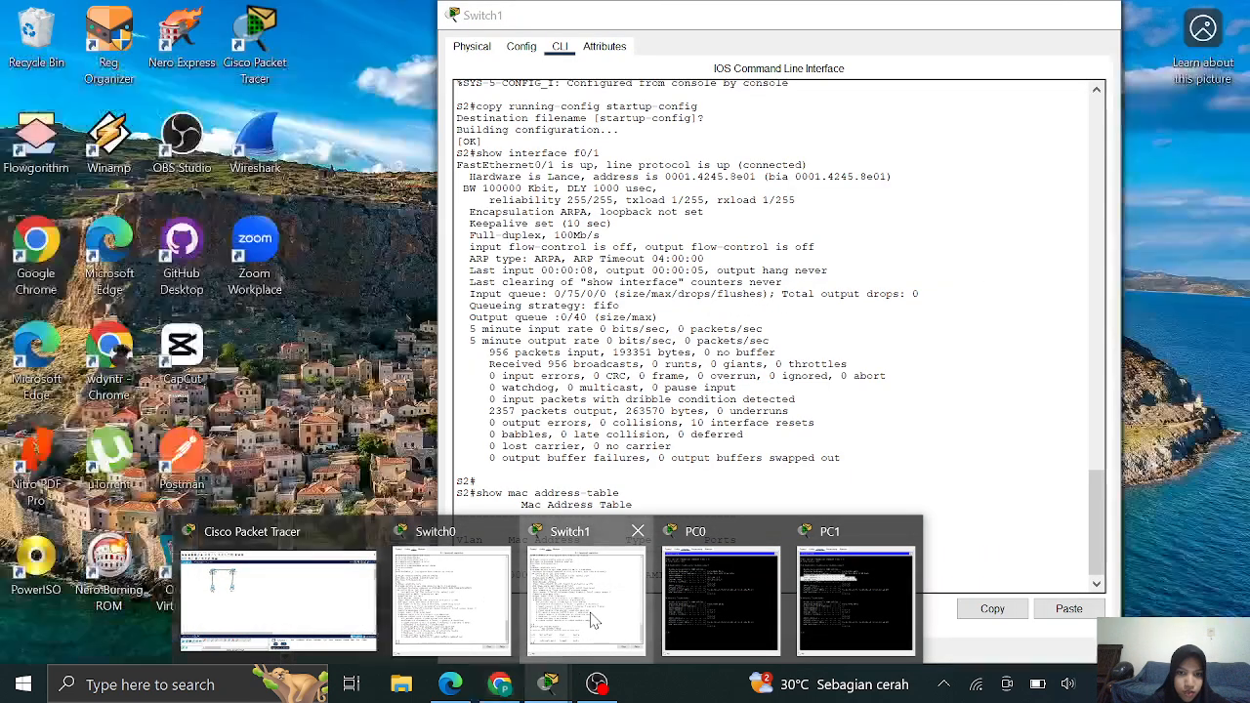
{"action": "left_click", "coordinate": [593, 620]}
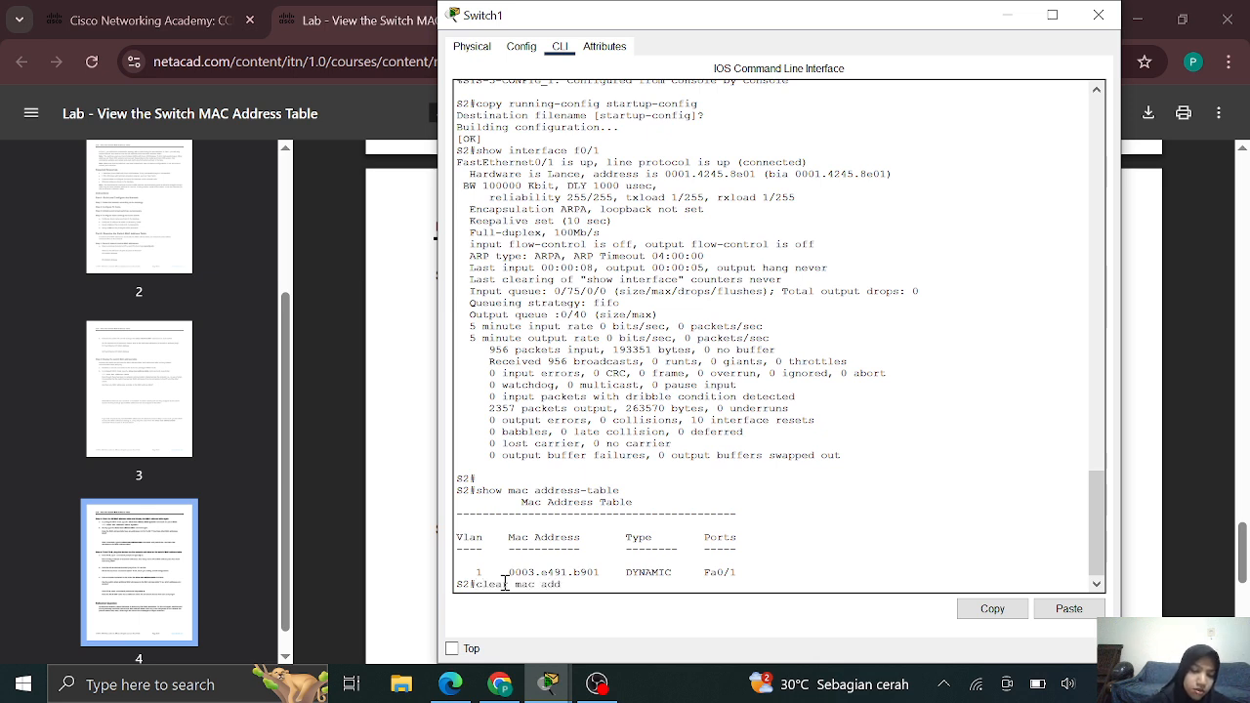
{"action": "type", "text": "ss"}
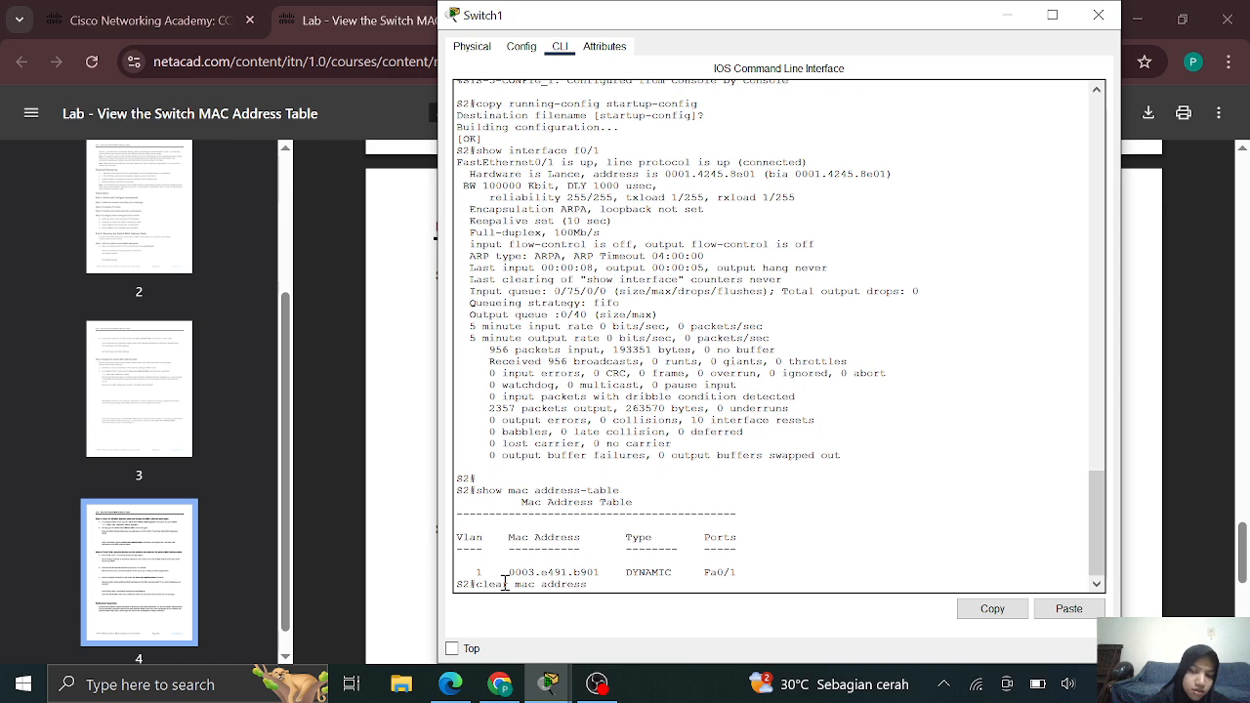
{"action": "type", "text": "-table dynamic"}
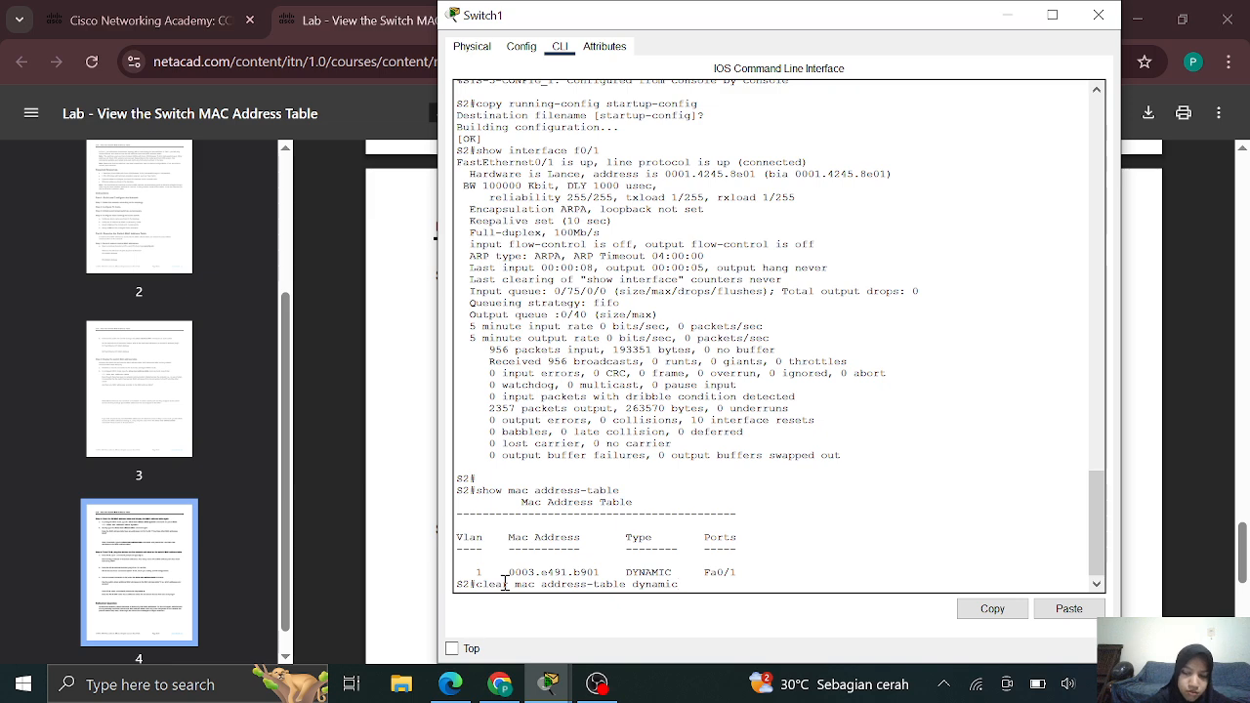
{"action": "key", "text": "Return"}
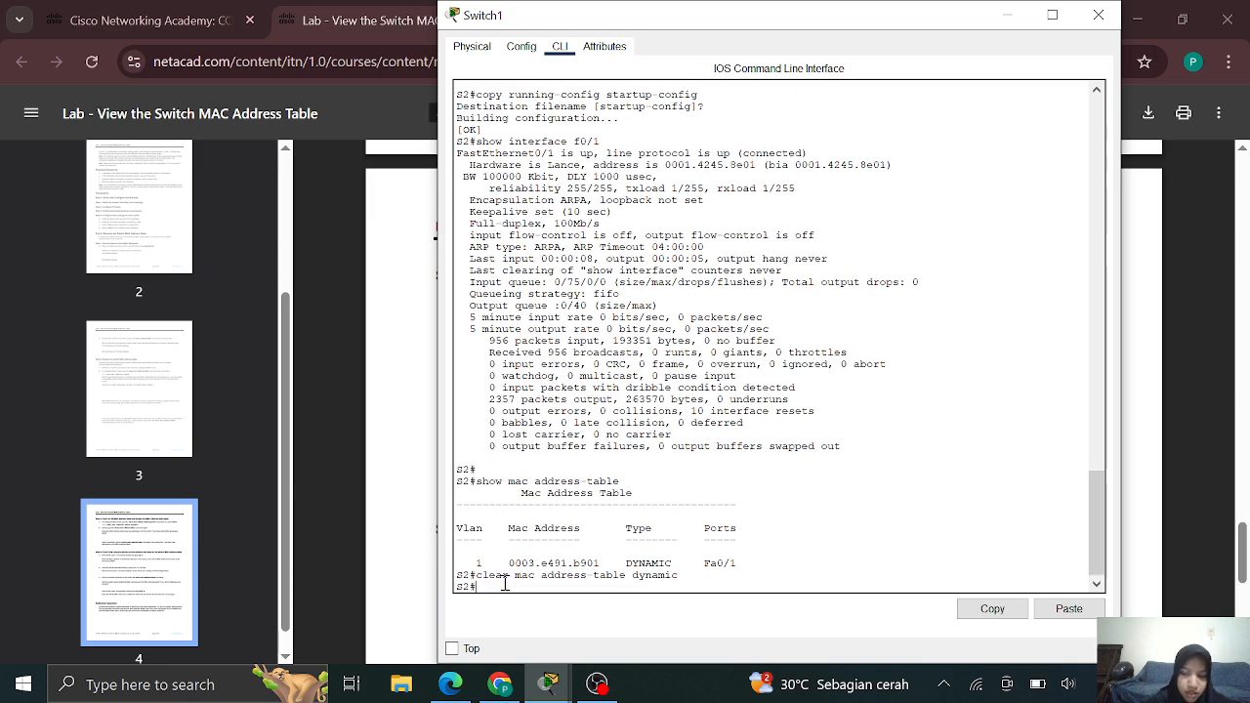
Show S2's MAC address table twice; it still lists 0003.e491.b901 on Fa0/1
{"action": "key", "text": "Up"}
{"action": "key", "text": "Up"}
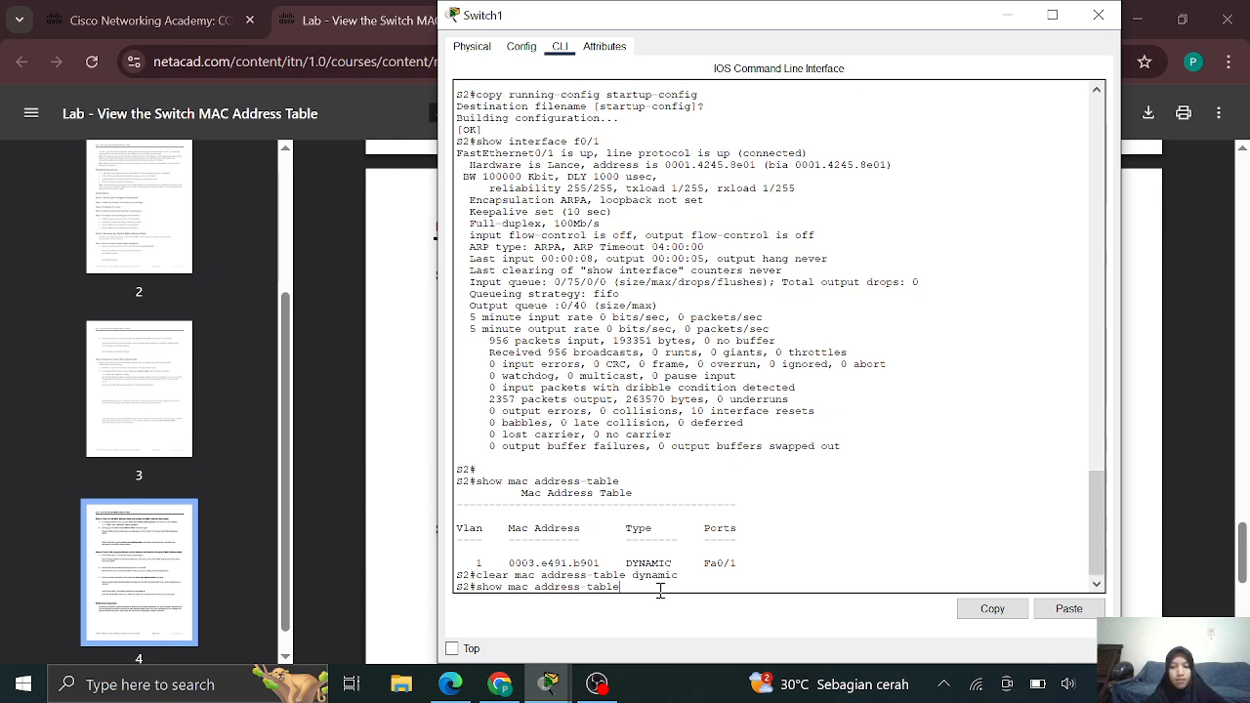
{"action": "key", "text": "Return"}
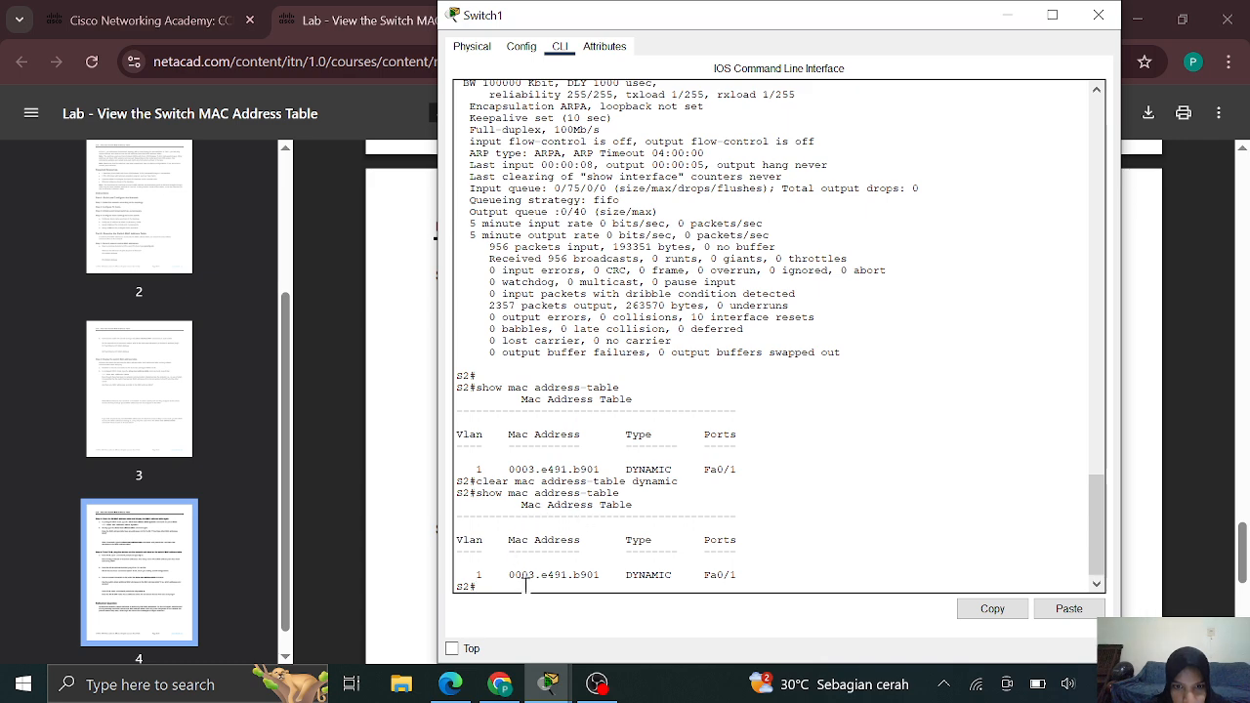
{"action": "type", "text": "sh"}
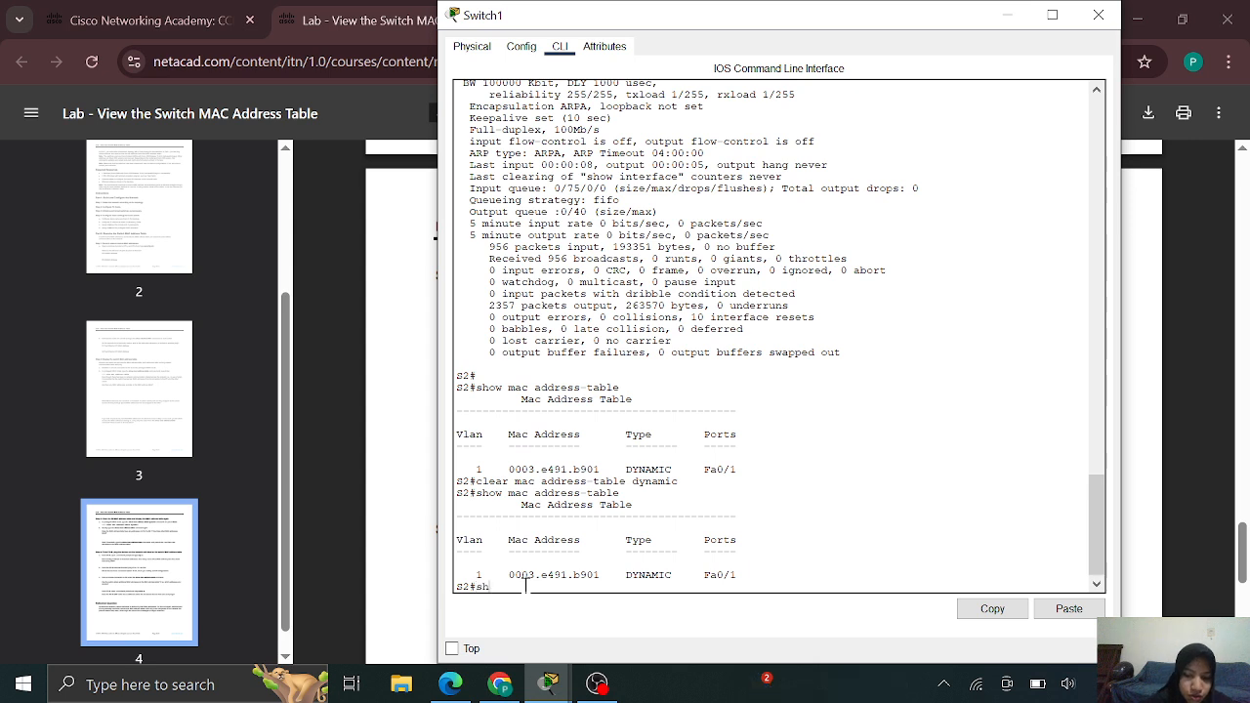
{"action": "type", "text": "ow ma"}
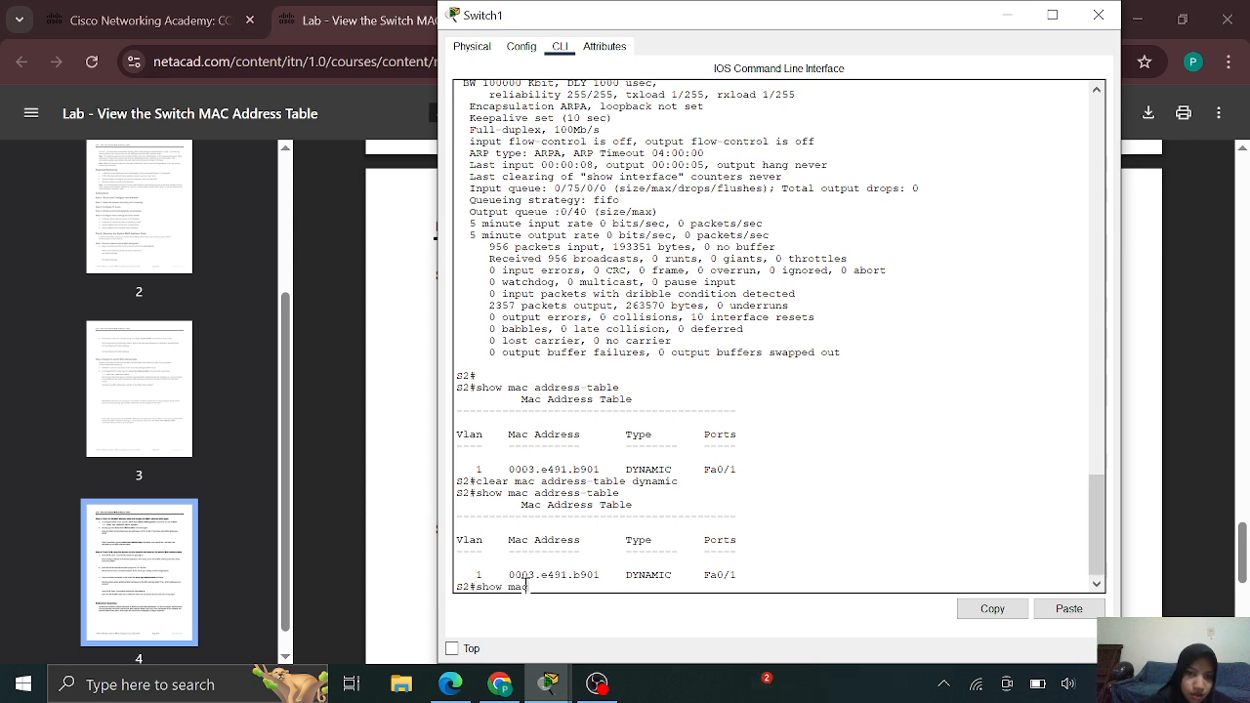
{"action": "type", "text": "c addre"}
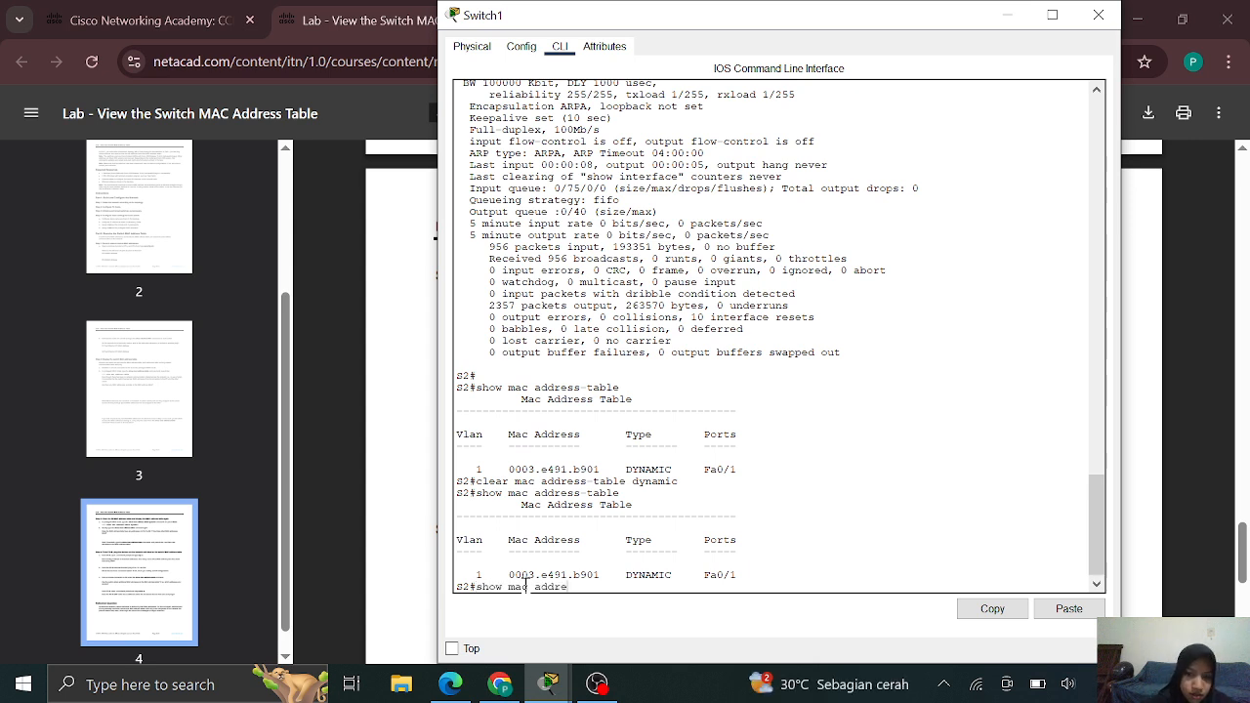
{"action": "type", "text": "ss"}
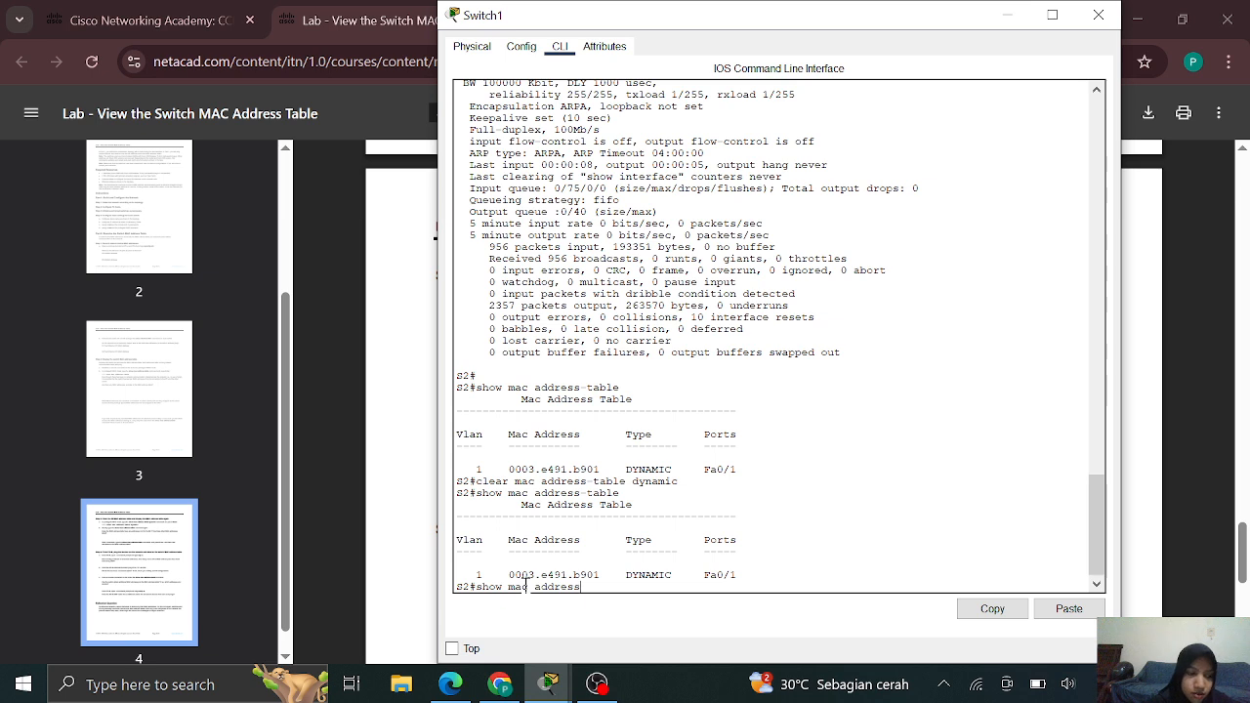
{"action": "type", "text": "-t"}
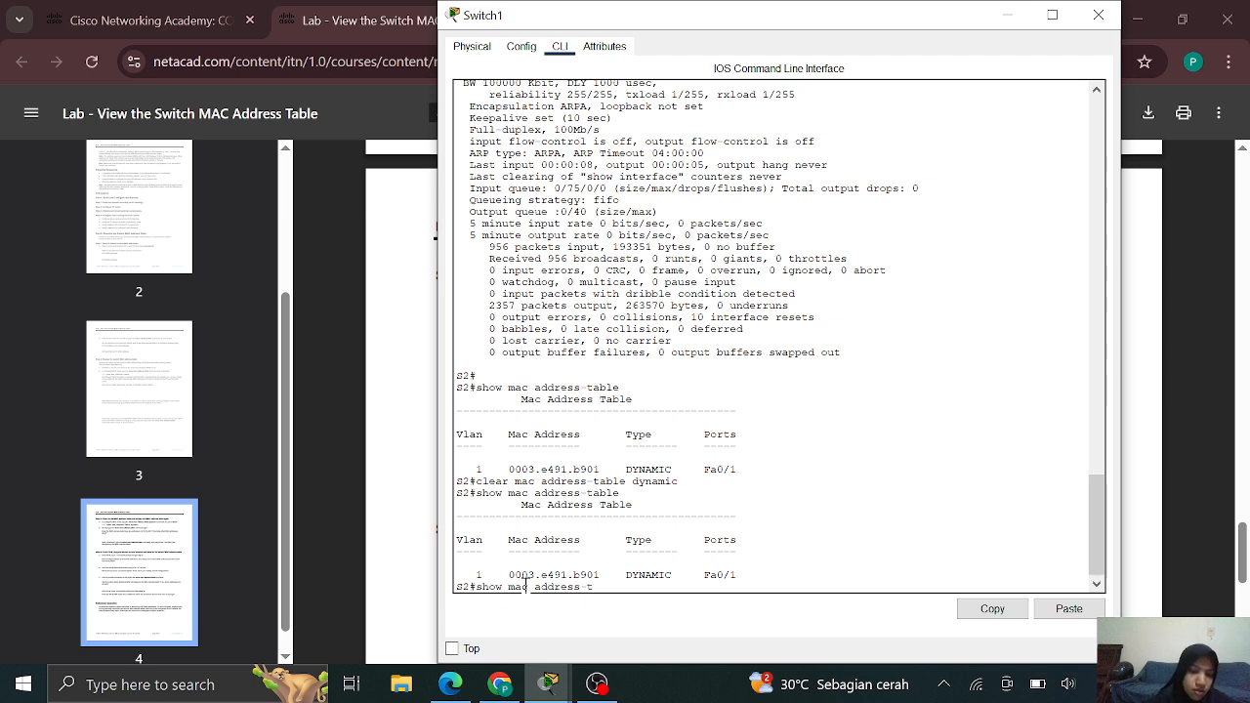
{"action": "type", "text": "able"}
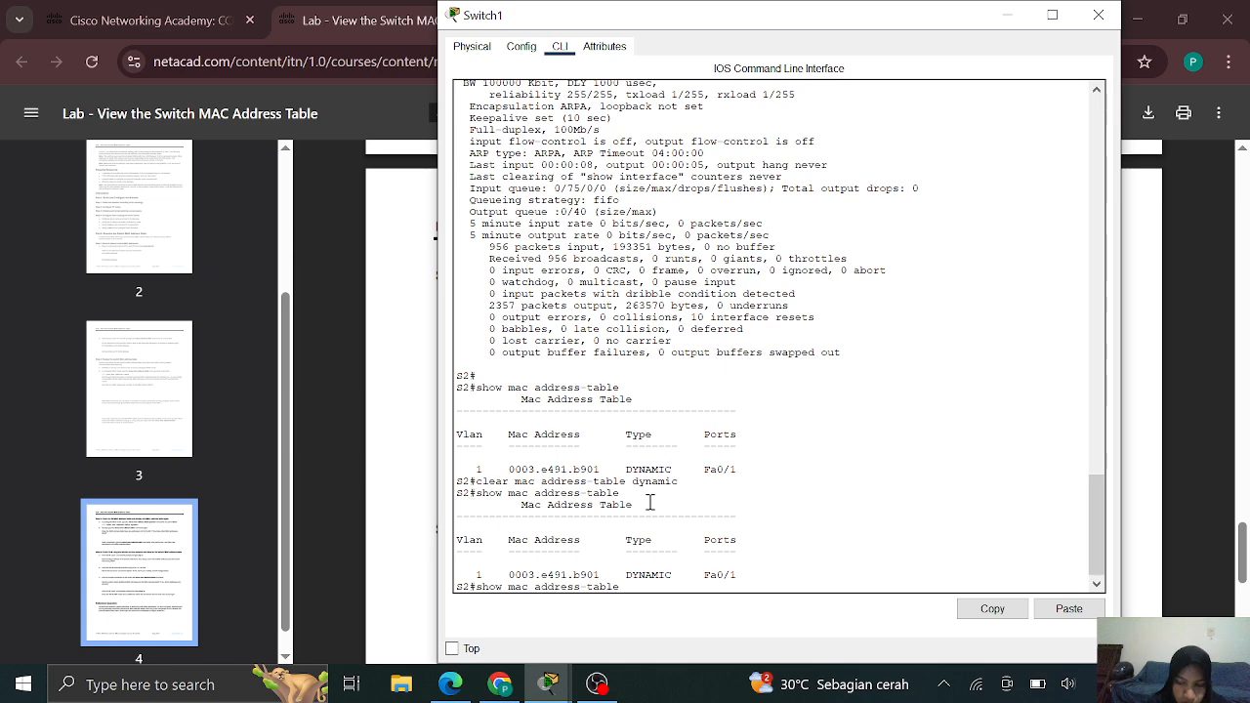
{"action": "key", "text": "Return"}
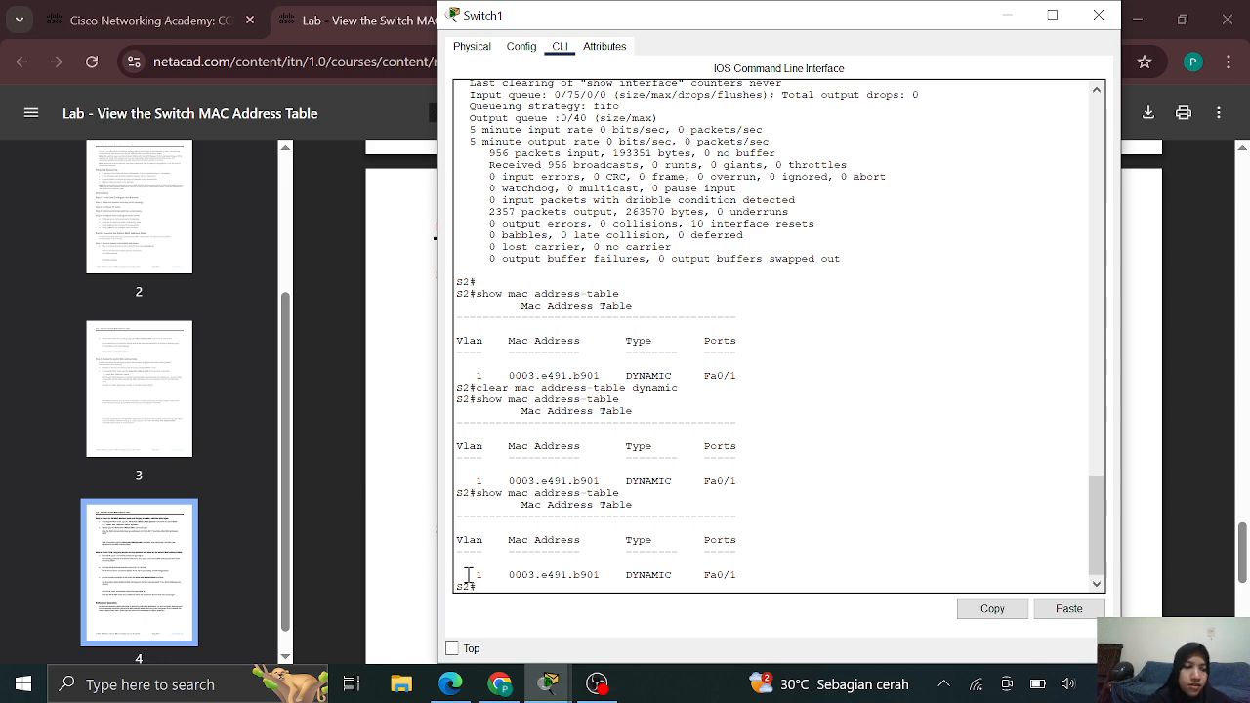
Clear S2's dynamic MAC entries again and redisplay the table, still showing only 0003.e491.b901 on Fa0/1
{"action": "type", "text": "clea"}
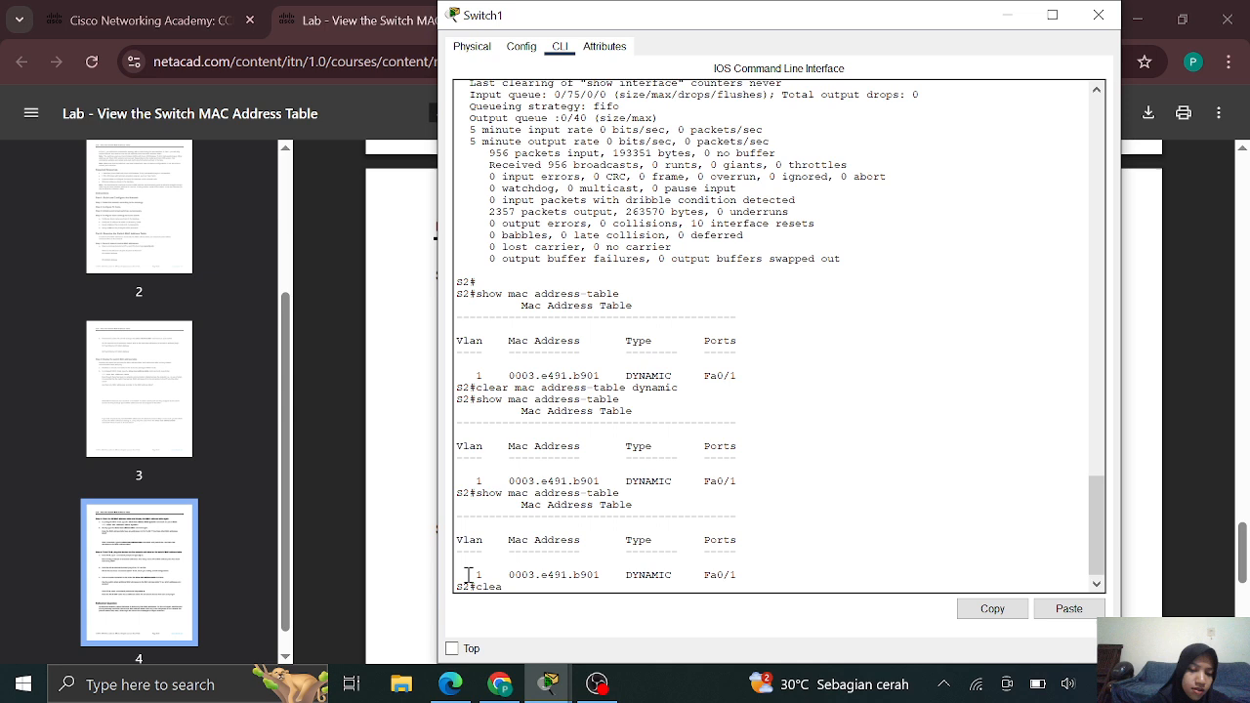
{"action": "type", "text": "r "}
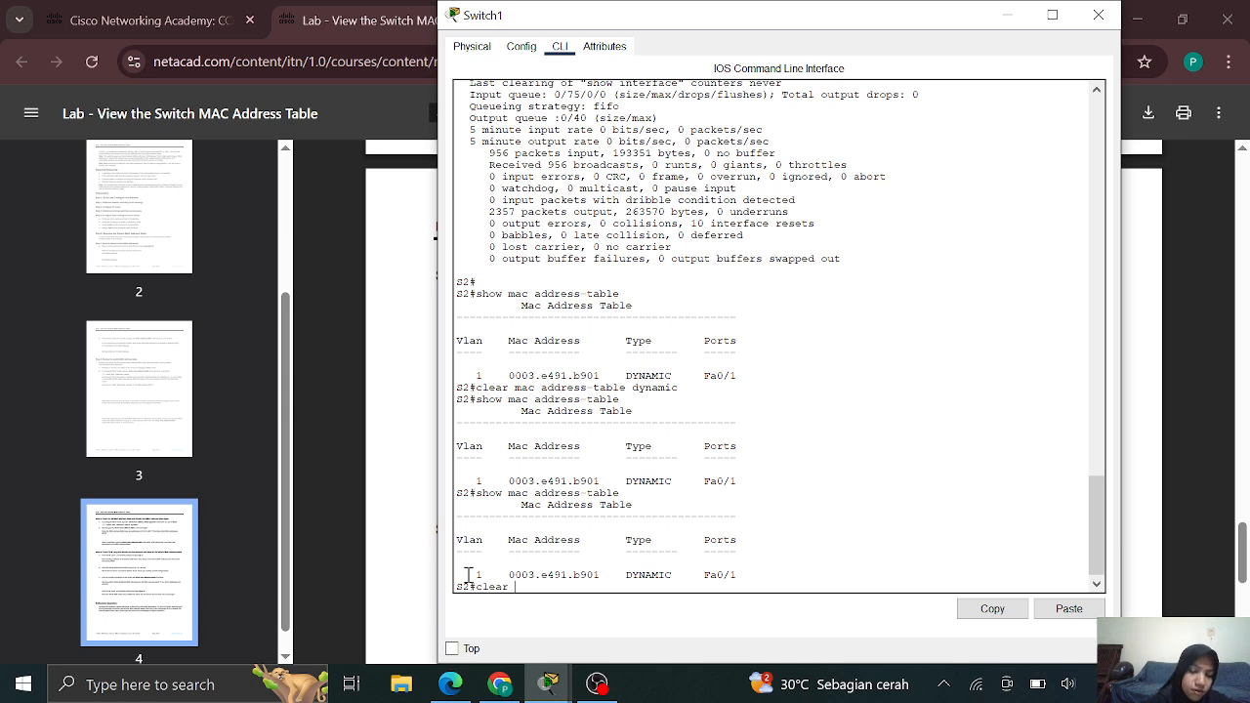
{"action": "type", "text": "mac addre"}
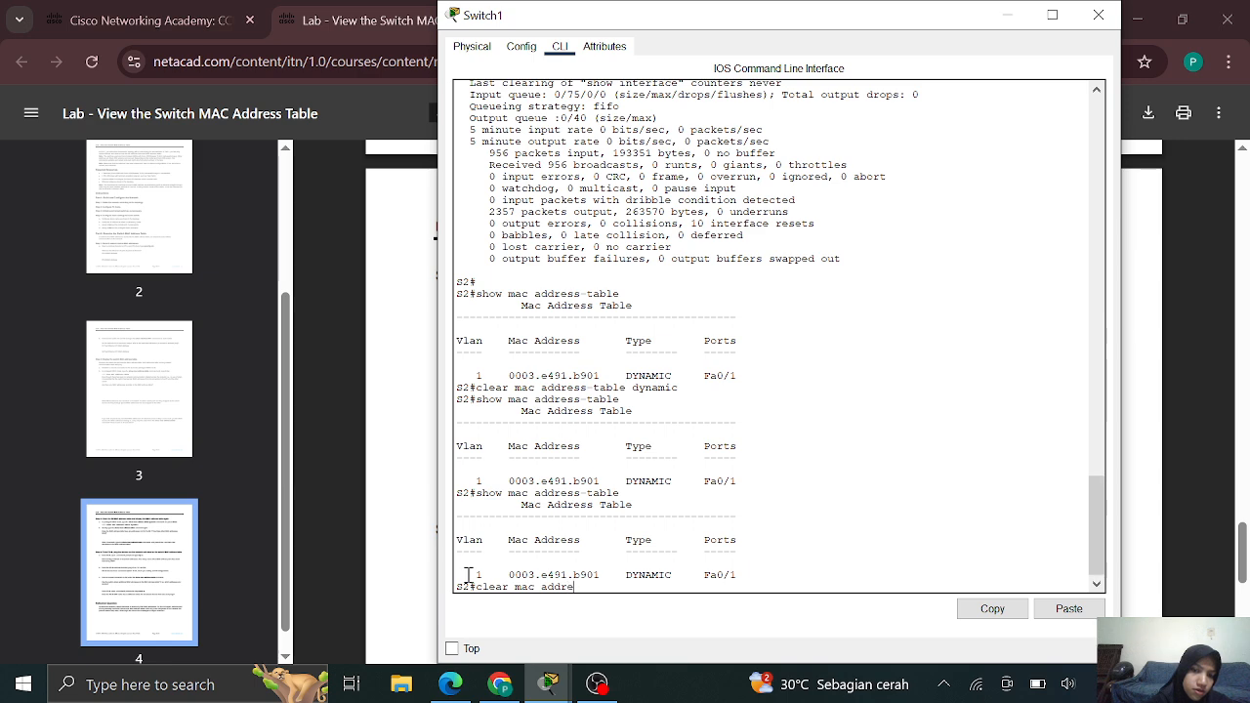
{"action": "type", "text": "ss"}
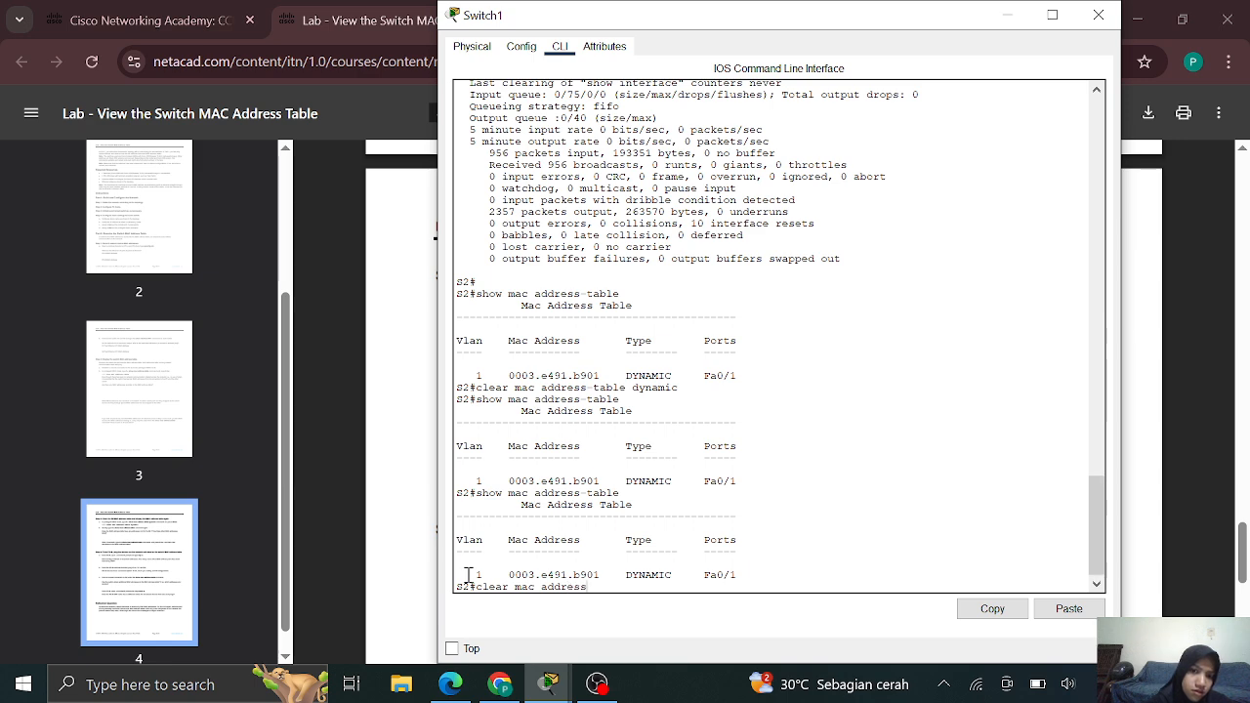
{"action": "type", "text": "-t"}
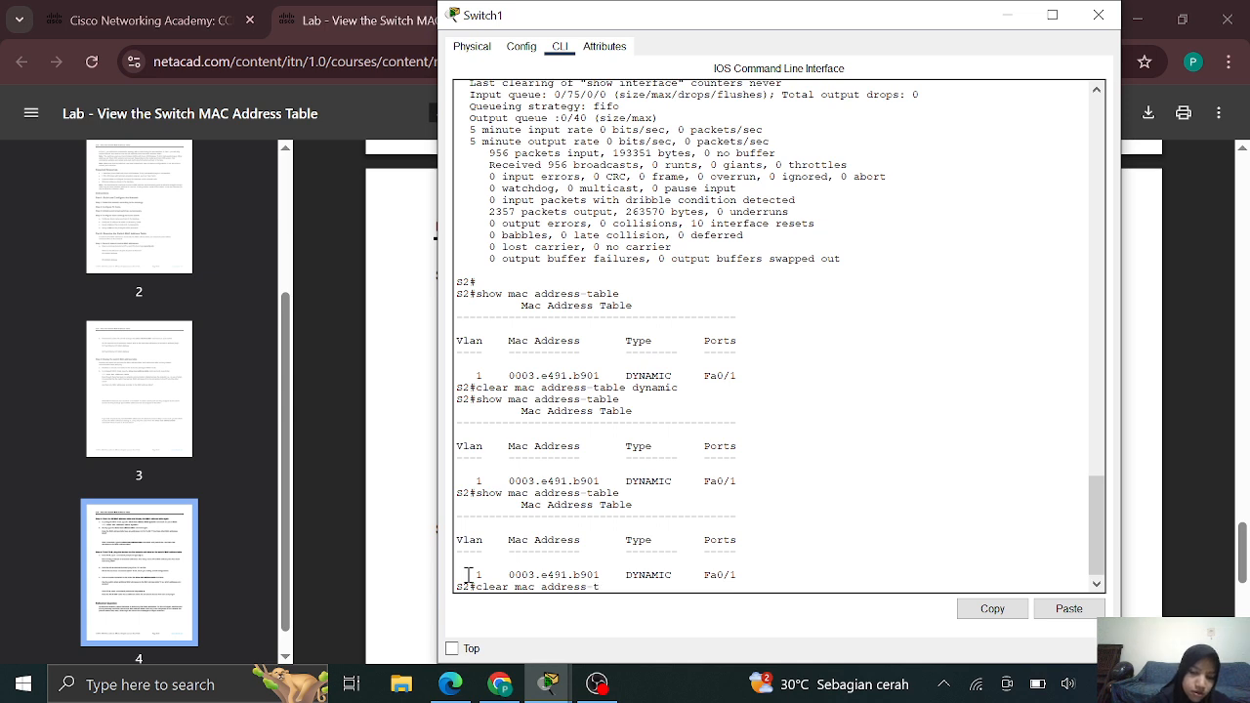
{"action": "type", "text": "able dynamic"}
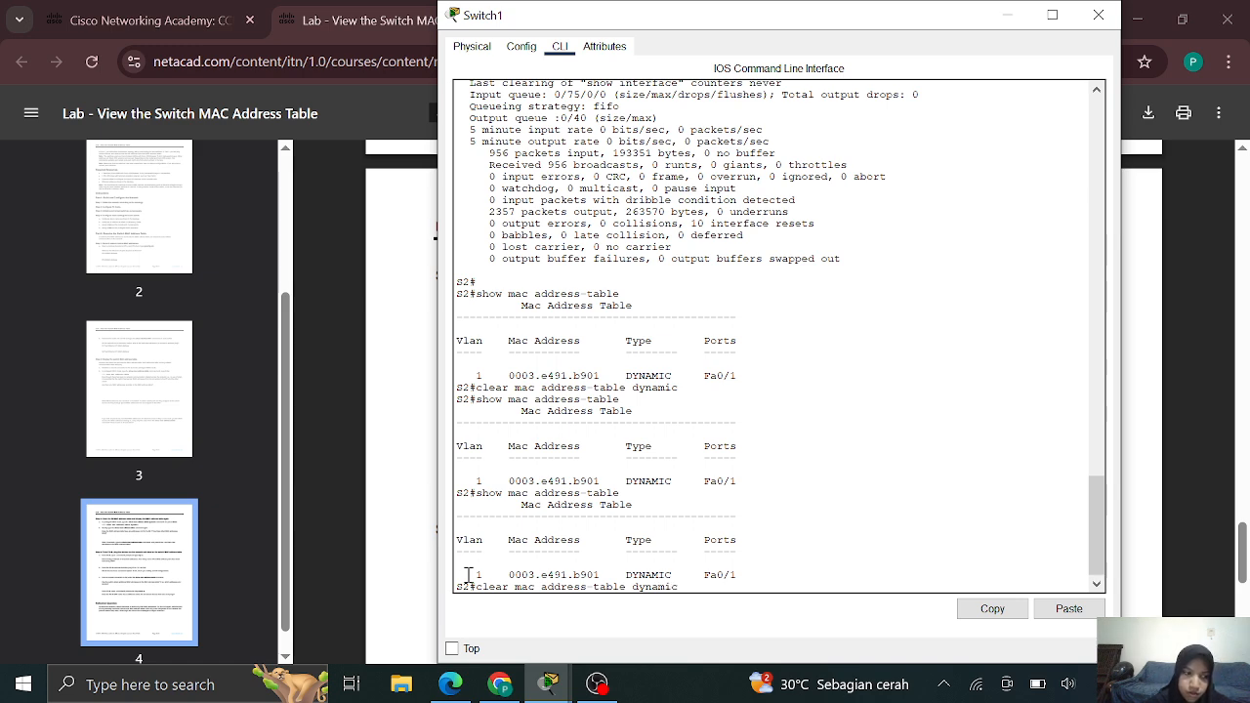
{"action": "key", "text": "Return"}
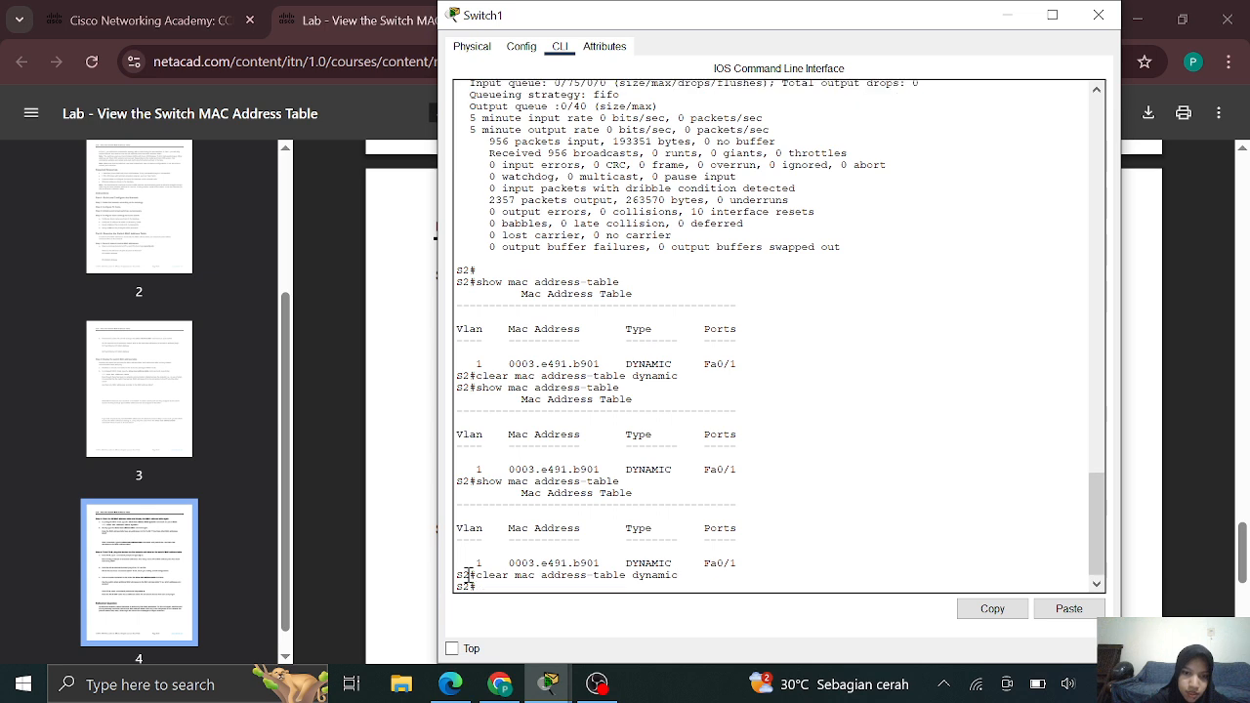
{"action": "type", "text": "sh"}
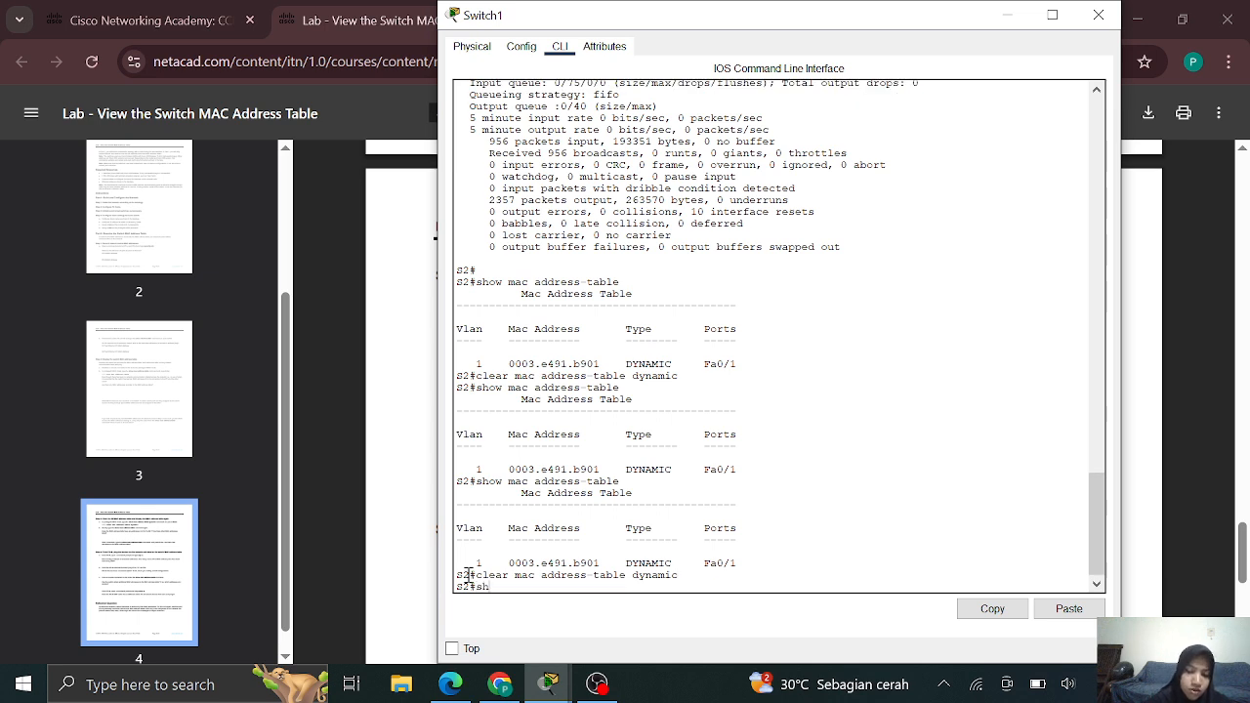
{"action": "type", "text": "ow mac"}
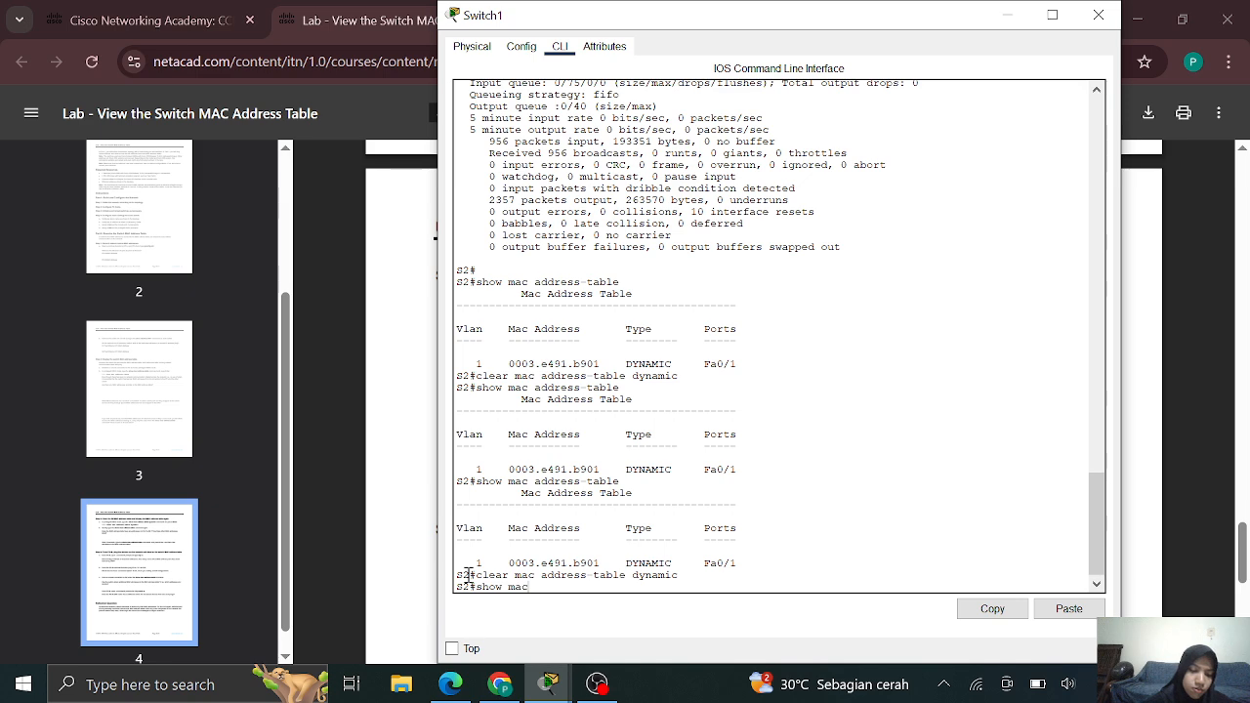
{"action": "type", "text": " address"}
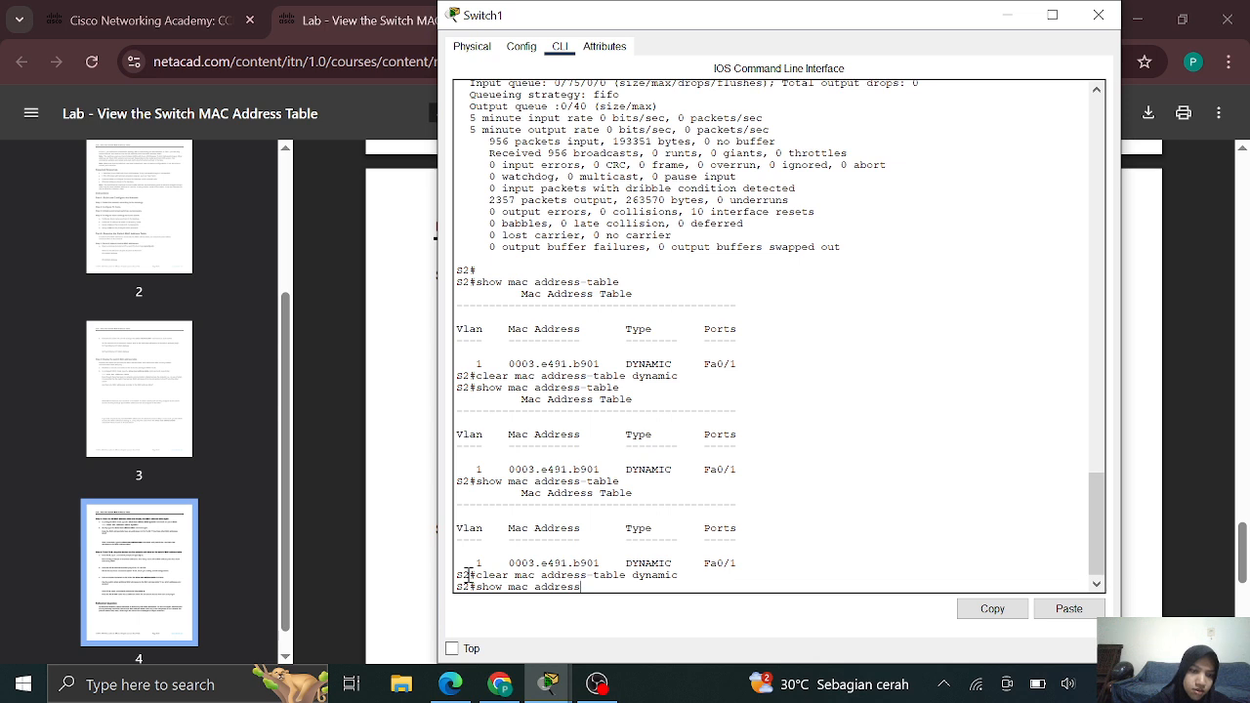
{"action": "type", "text": "-table"}
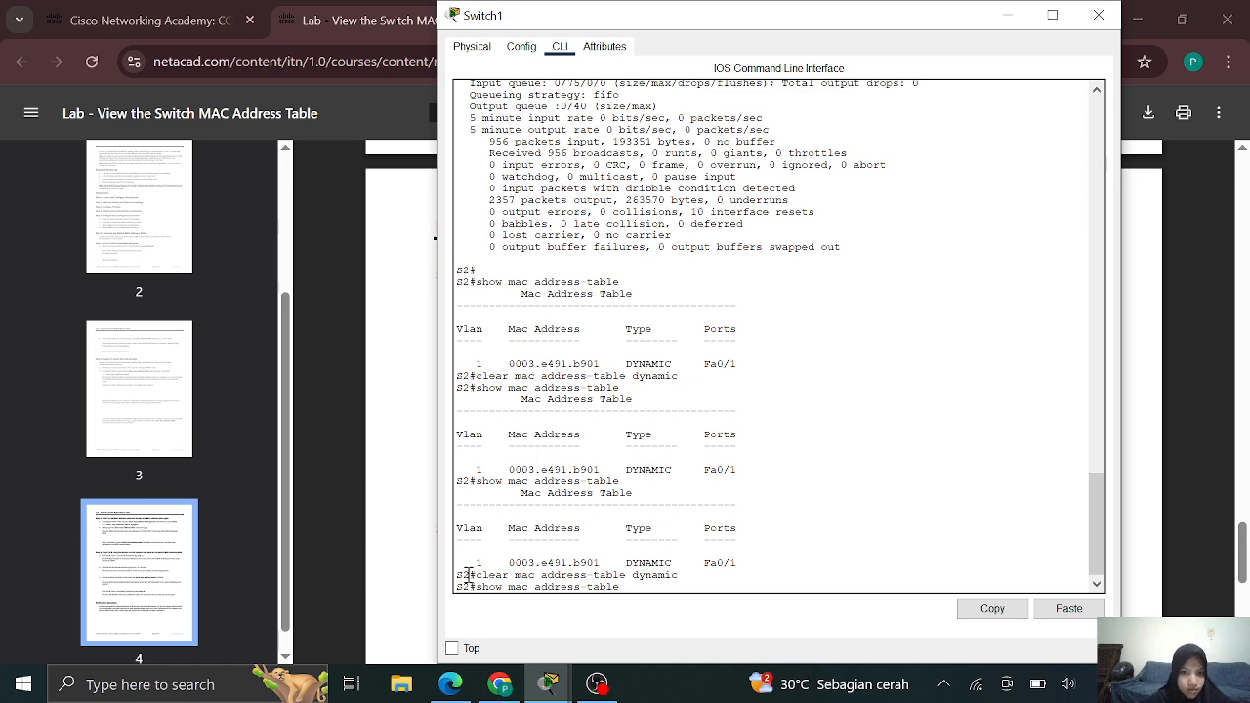
{"action": "key", "text": "Return"}
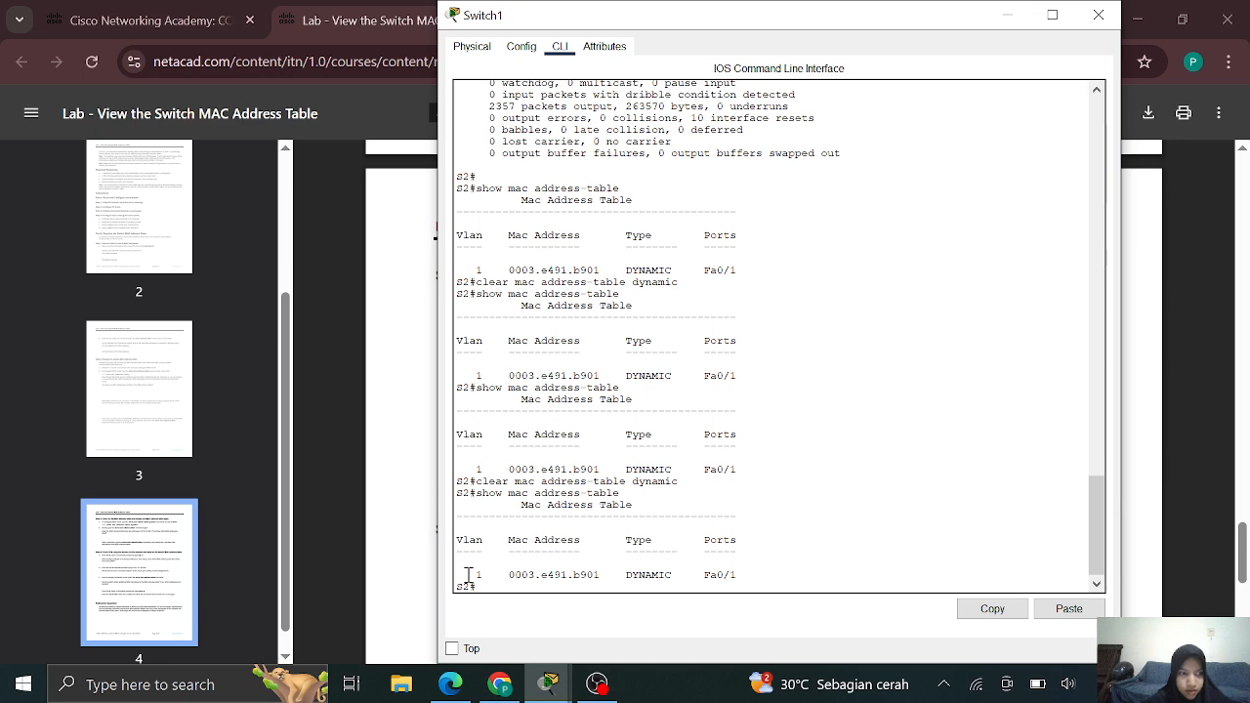
{"action": "left_click", "coordinate": [428, 509]}
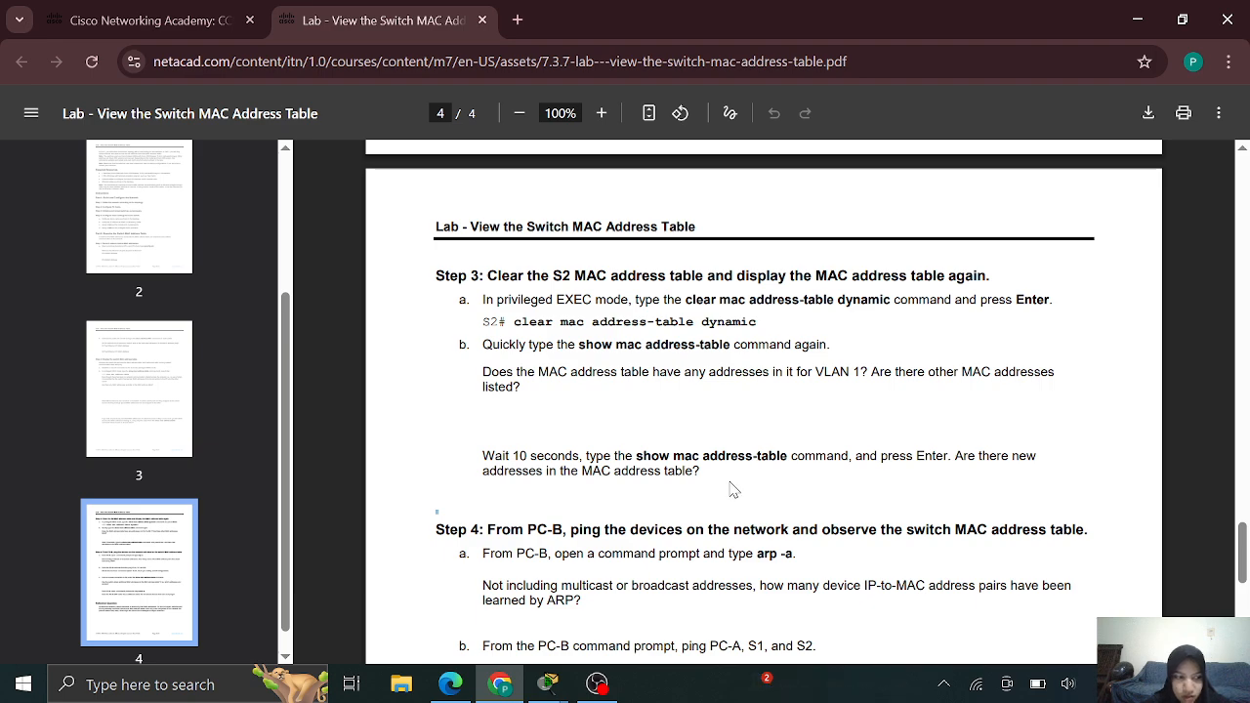
Scroll the lab PDF to Step 4 on pinging from PC-B, then bring up PC1's command prompt
{"action": "scroll", "coordinate": [735, 491], "scroll_direction": "down", "scroll_amount": 2}
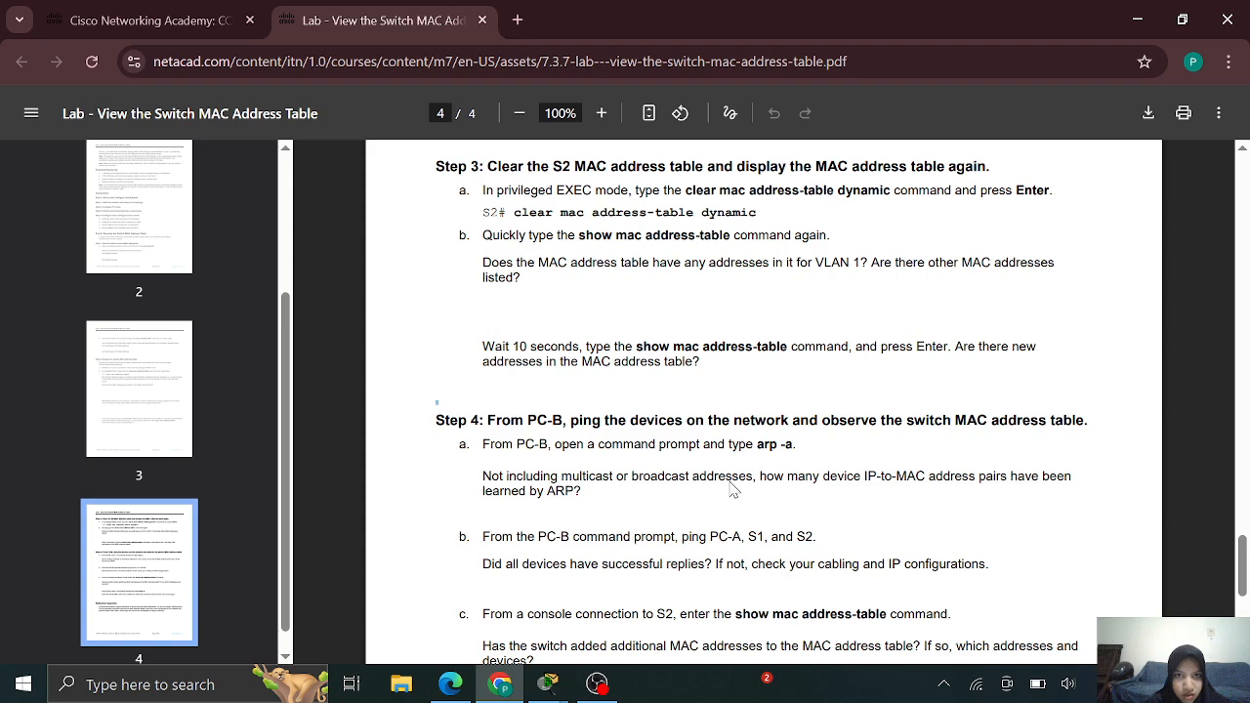
{"action": "scroll", "coordinate": [735, 490], "scroll_direction": "down", "scroll_amount": 2}
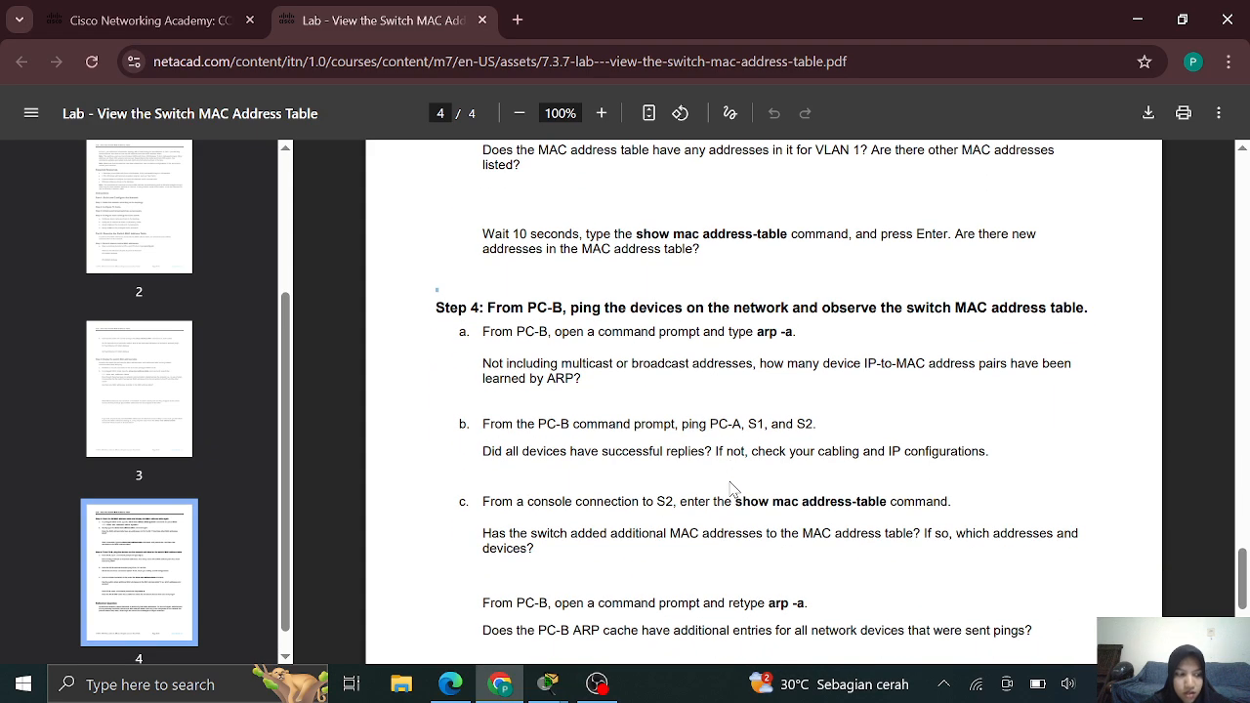
{"action": "scroll", "coordinate": [734, 490], "scroll_direction": "down", "scroll_amount": 2}
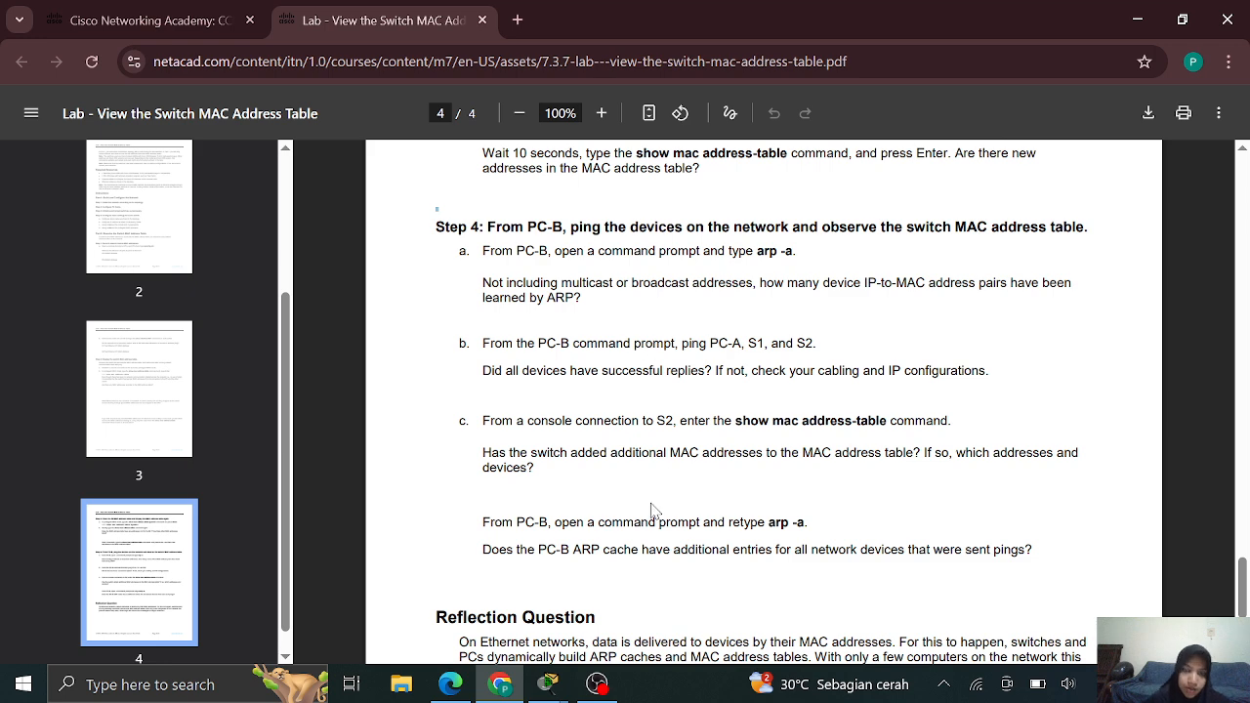
{"action": "mouse_move", "coordinate": [550, 692]}
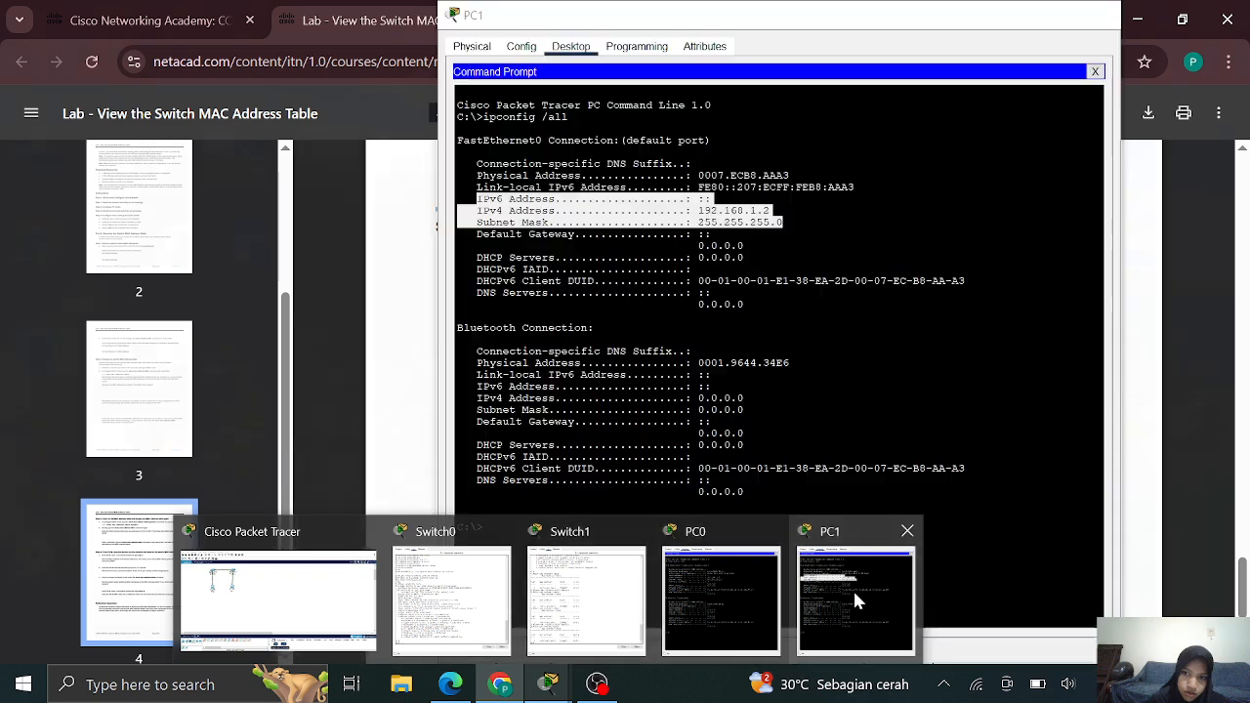
{"action": "left_click", "coordinate": [853, 588]}
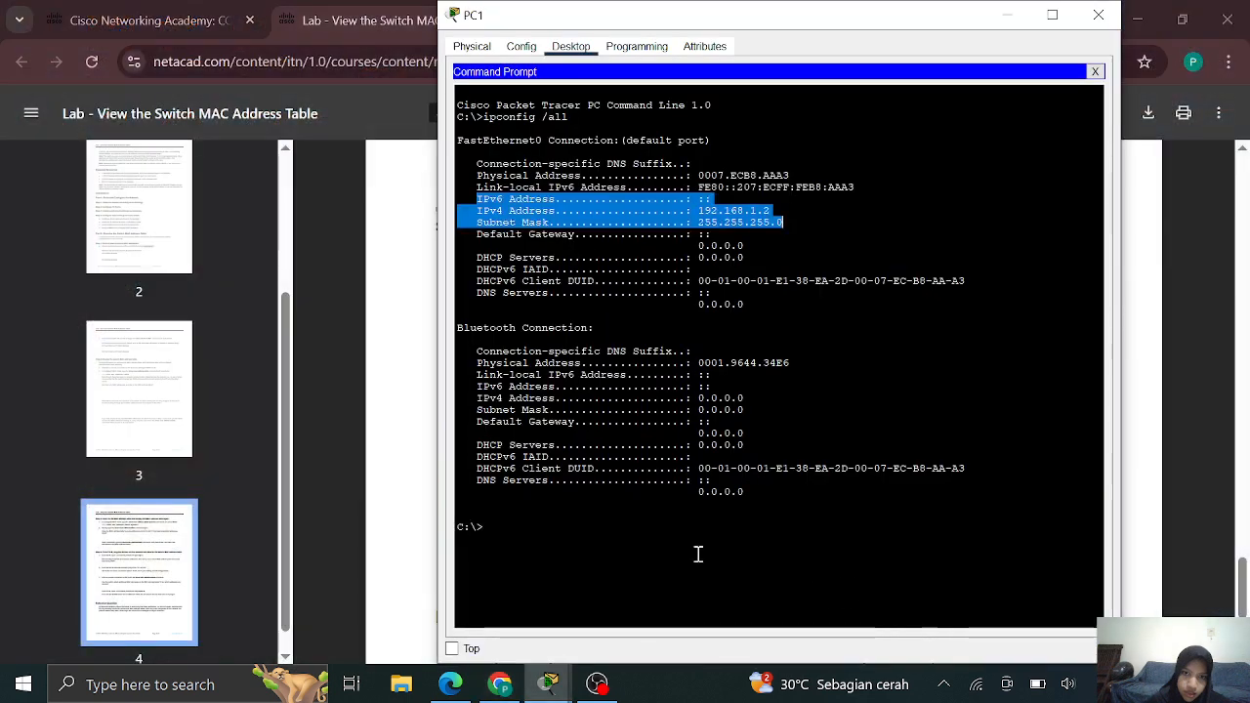
Run arp -a twice on PC1; both times it reports No ARP Entries Found
{"action": "left_click", "coordinate": [586, 537]}
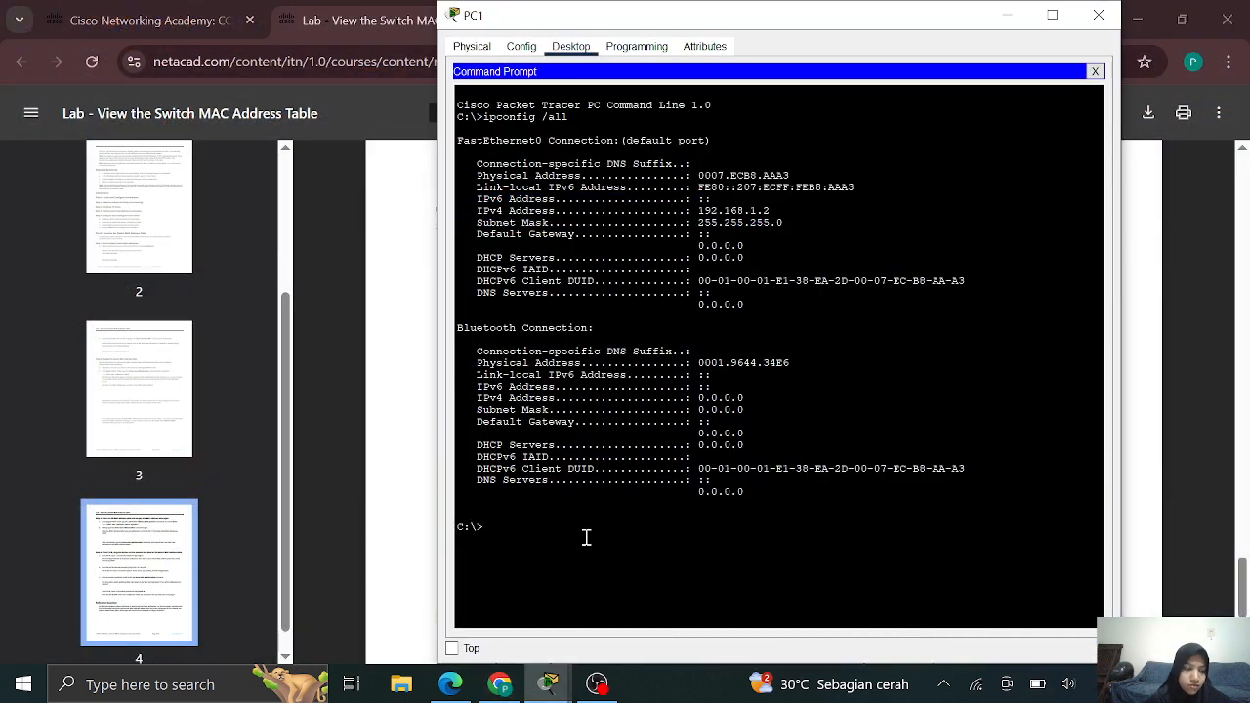
{"action": "type", "text": "arp"}
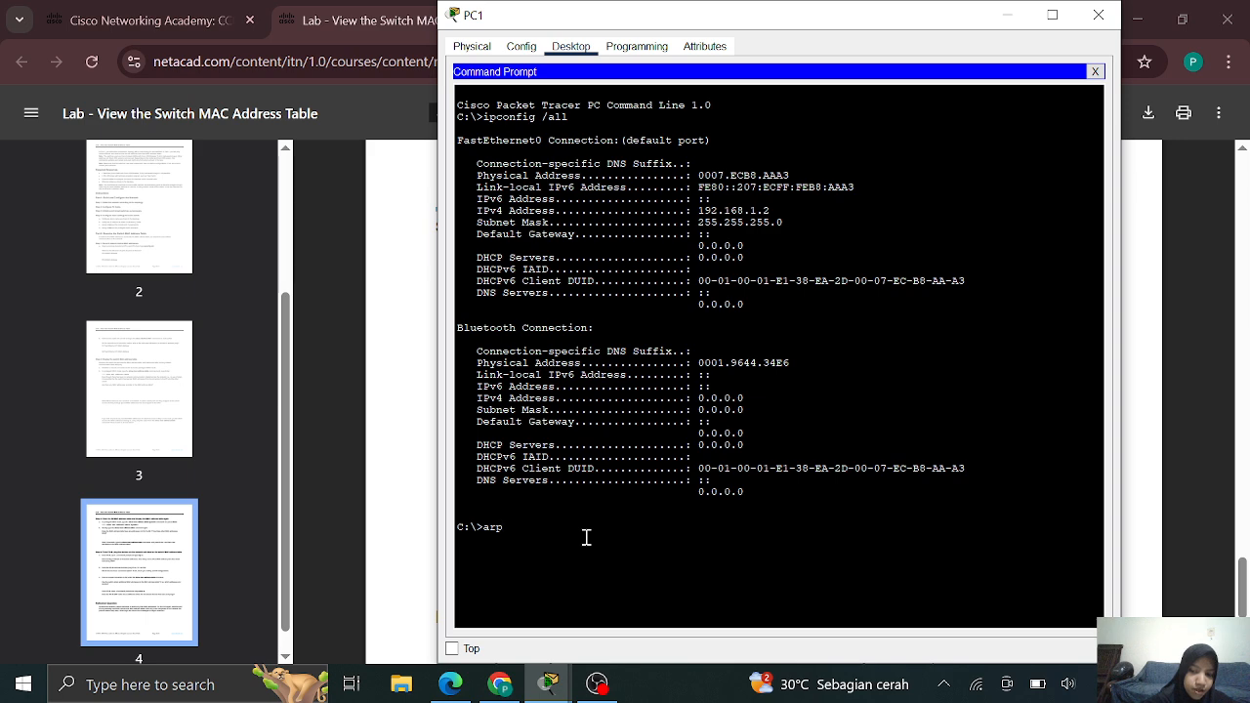
{"action": "type", "text": " -a"}
{"action": "key", "text": "Return"}
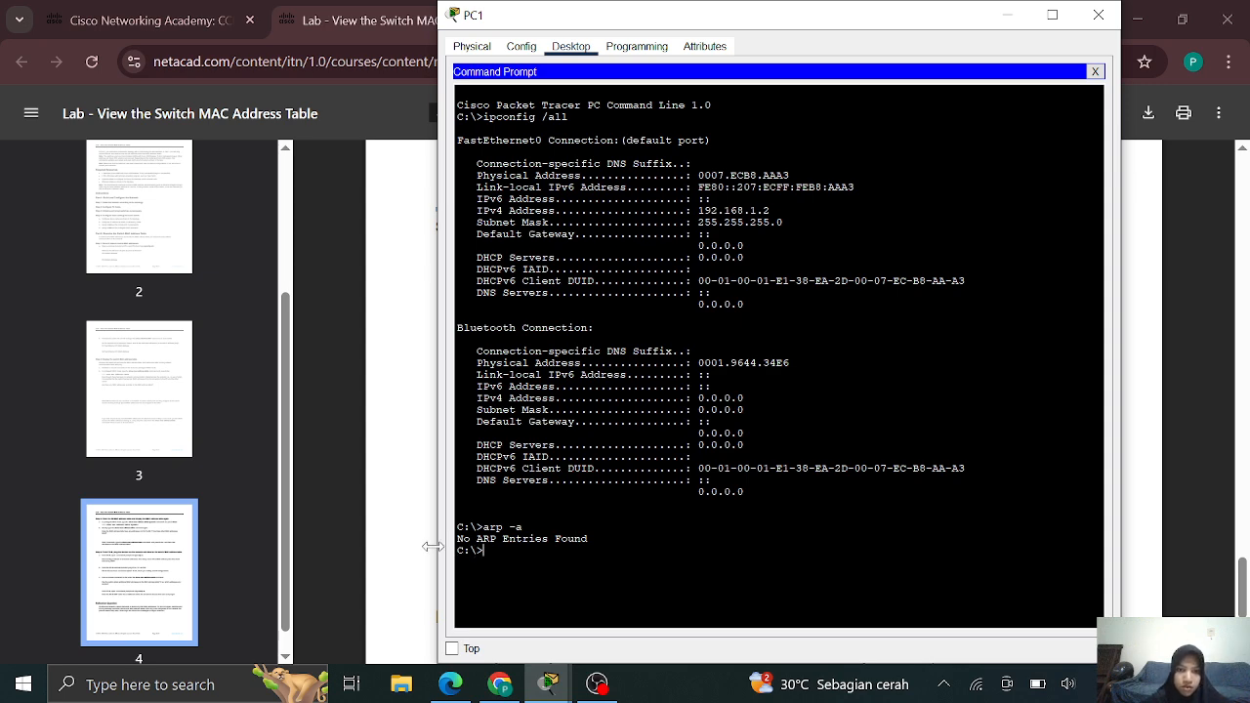
{"action": "type", "text": "A"}
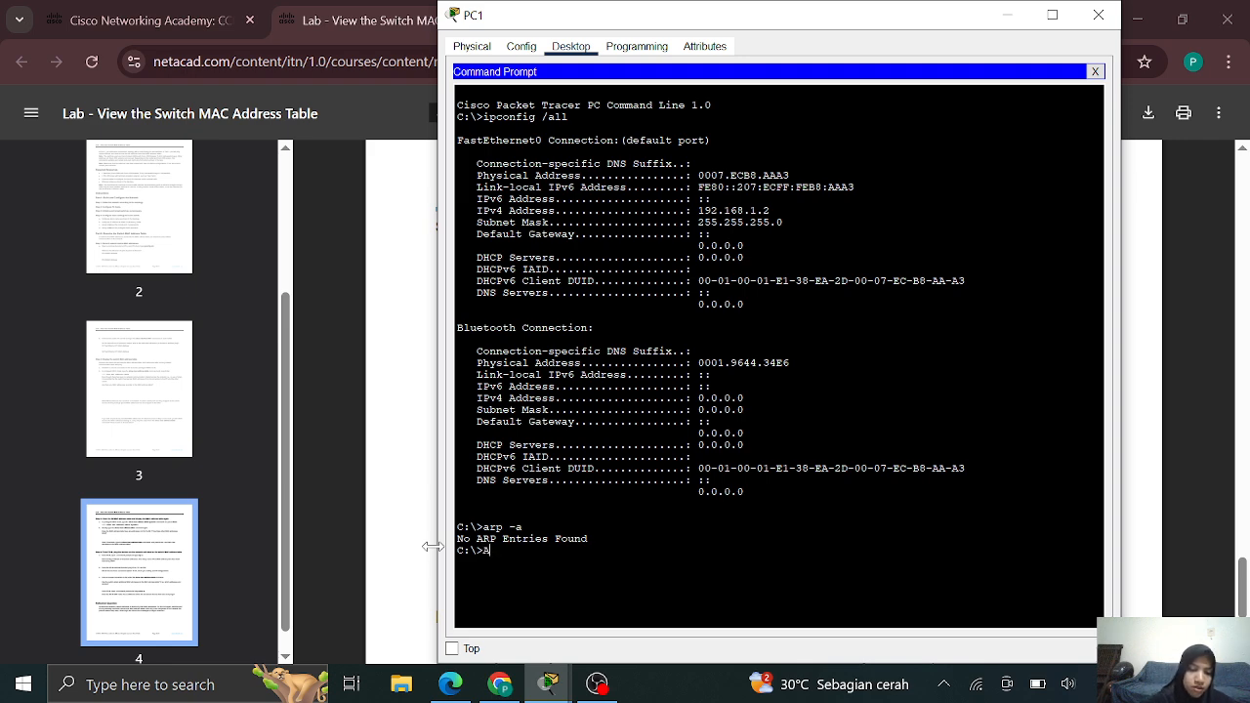
{"action": "type", "text": "RP"}
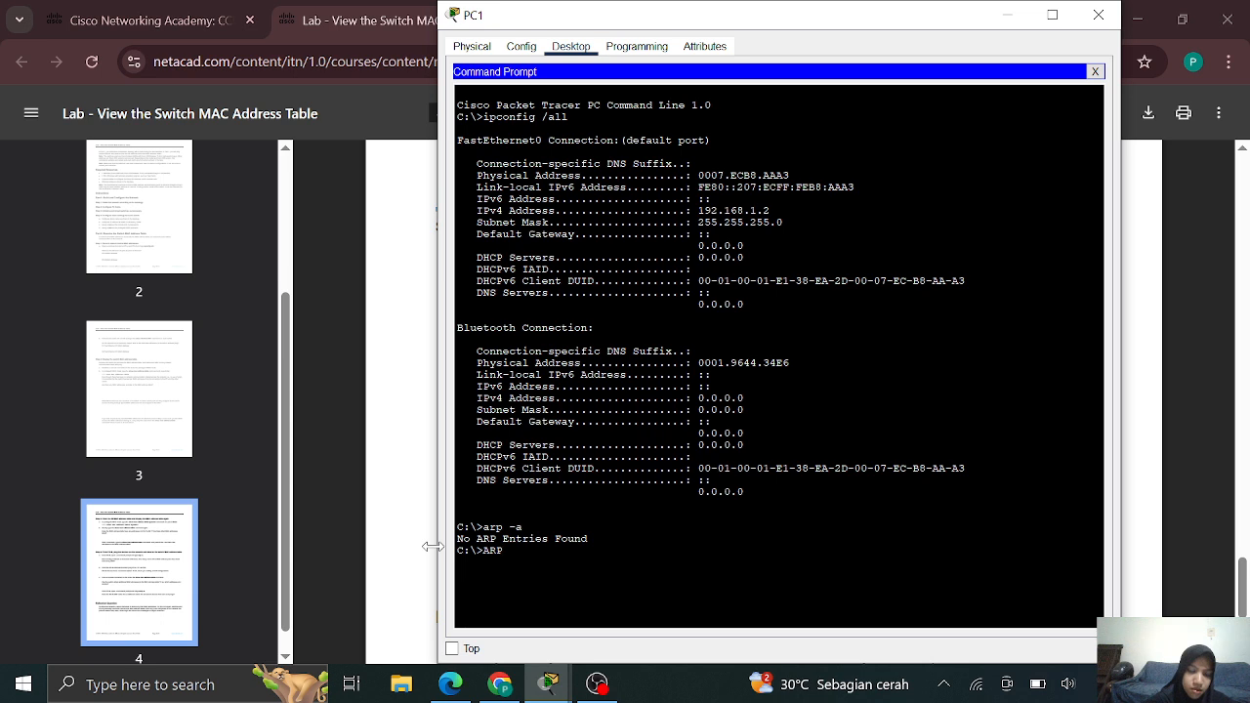
{"action": "type", "text": " -a"}
{"action": "key", "text": "Return"}
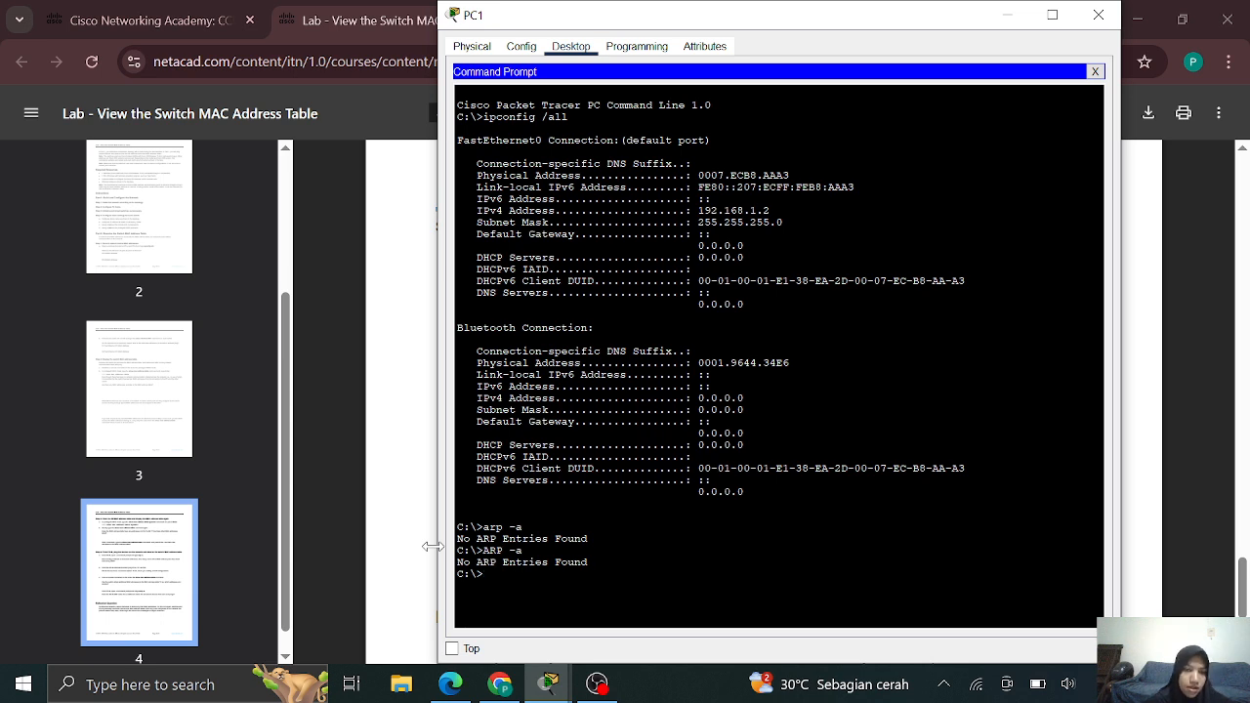
Bring the lab PDF forward to Step 4's tasks for pinging PC-A, S1 and S2 from PC-B
{"action": "left_click", "coordinate": [412, 486]}
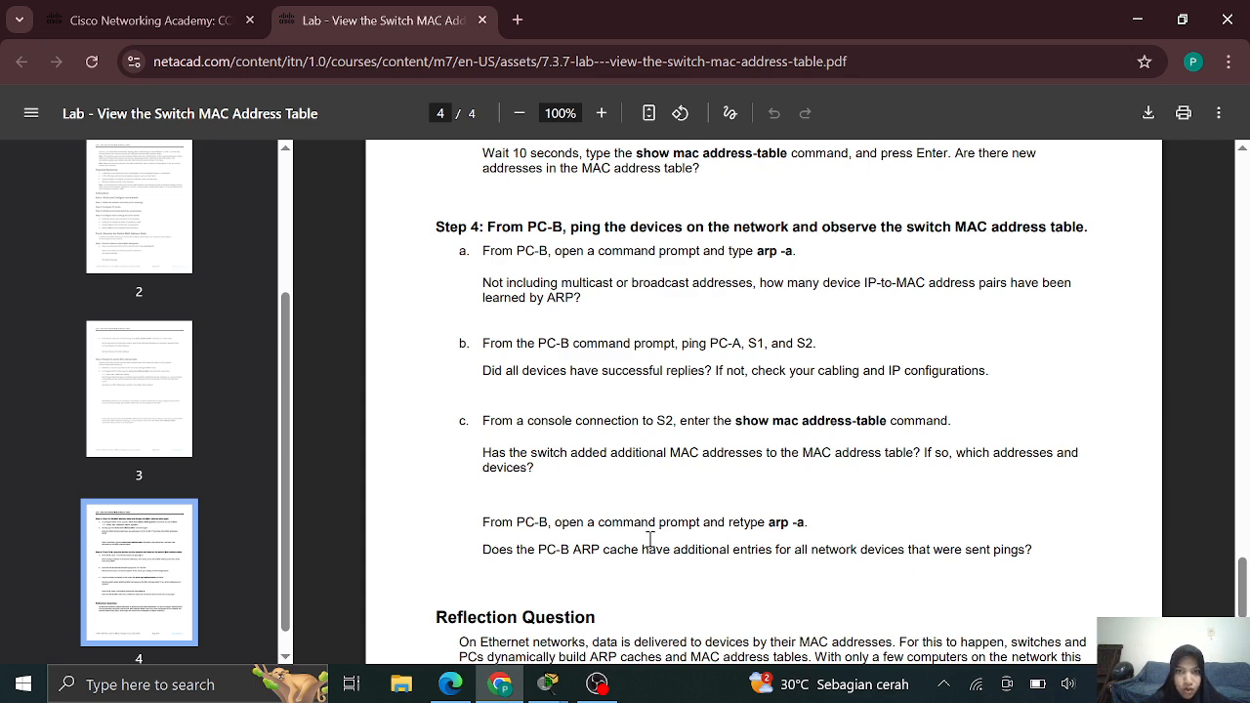
From PC1, ping 192.168.1.1, 192.168.1.11 and 192.168.1.12
{"action": "mouse_move", "coordinate": [547, 689]}
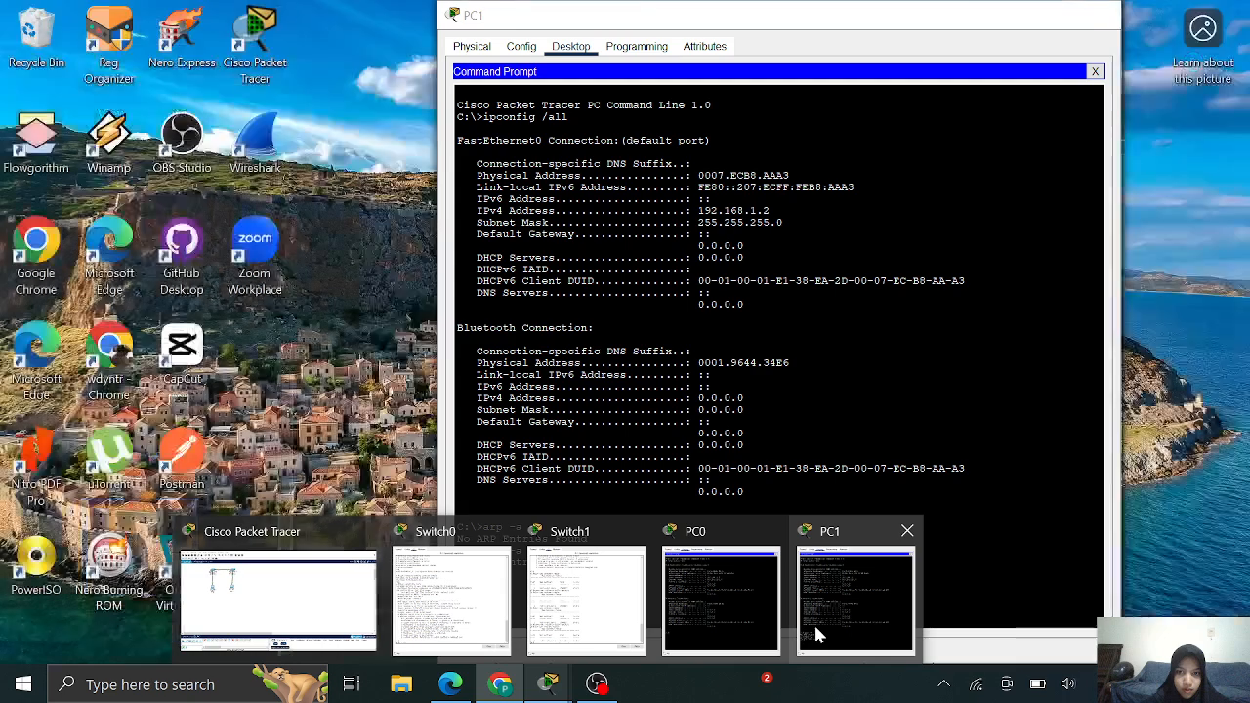
{"action": "left_click", "coordinate": [817, 636]}
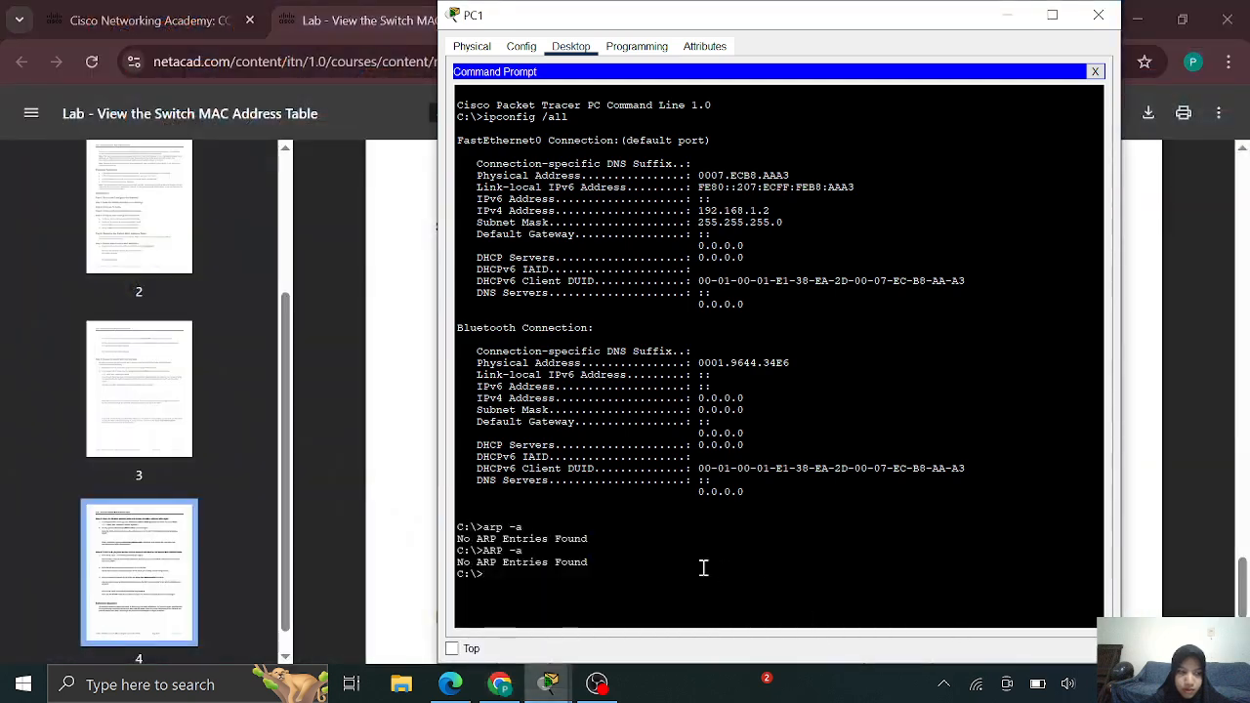
{"action": "type", "text": "pin"}
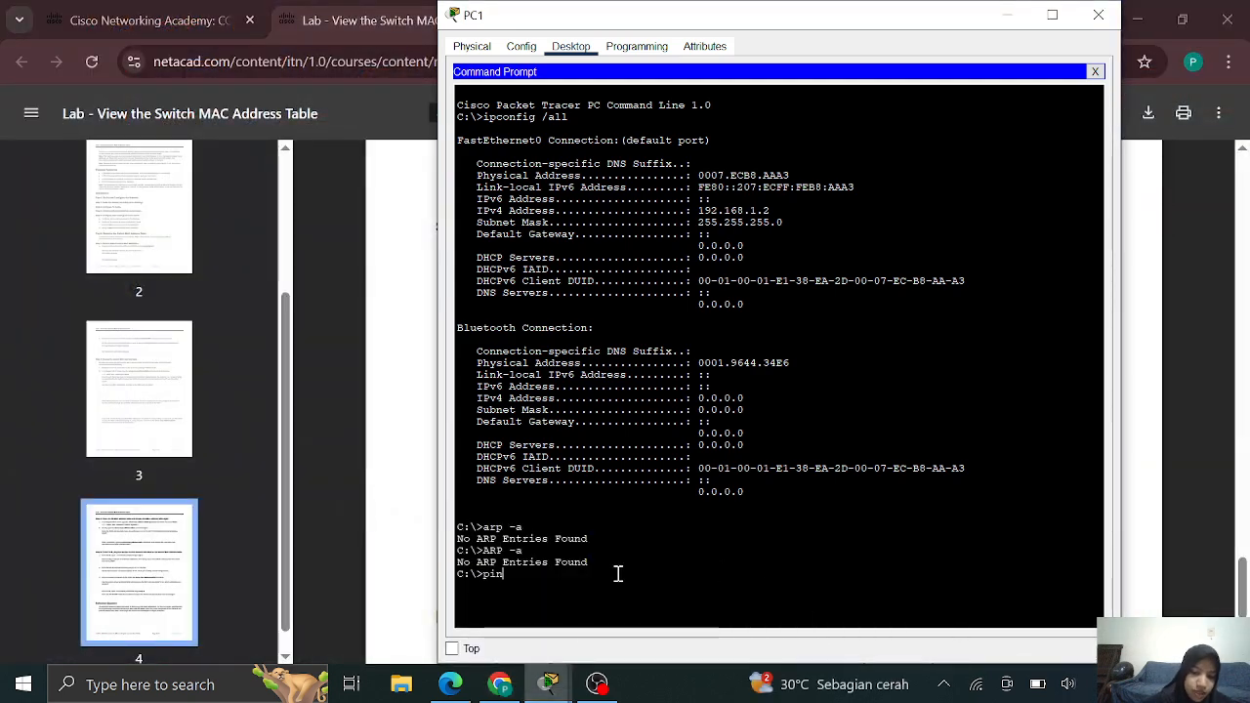
{"action": "type", "text": "g 1"}
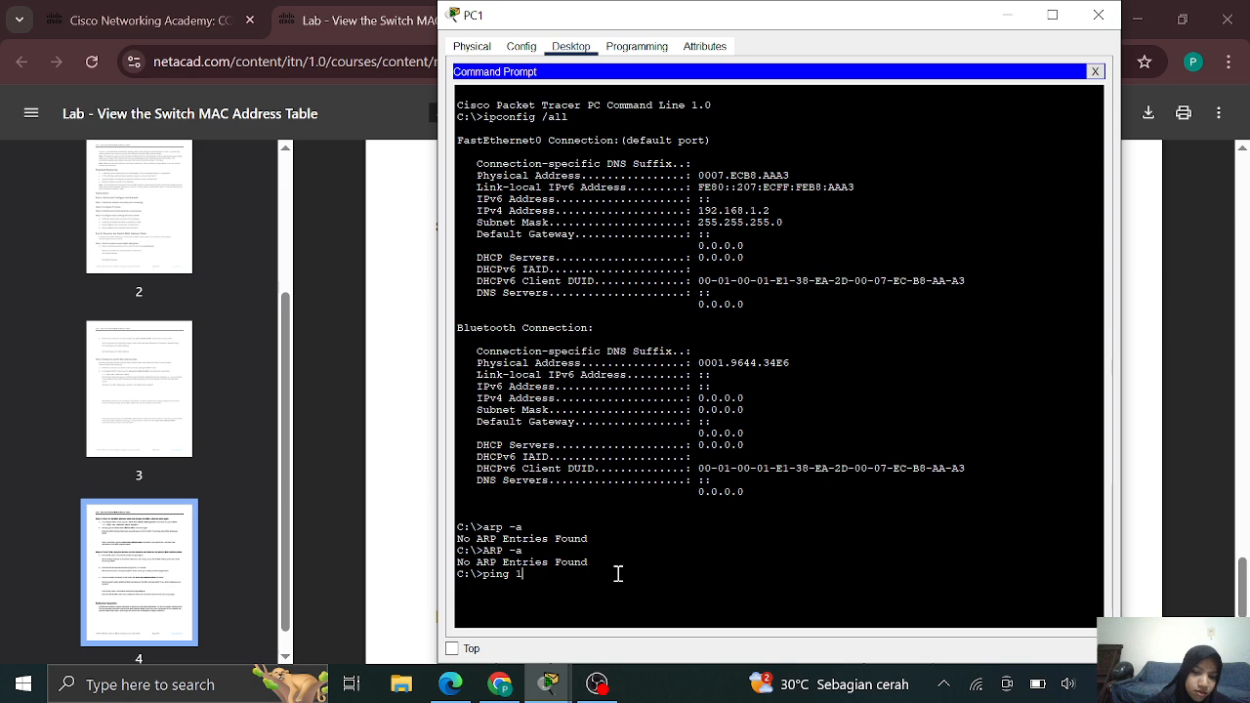
{"action": "type", "text": "92.1"}
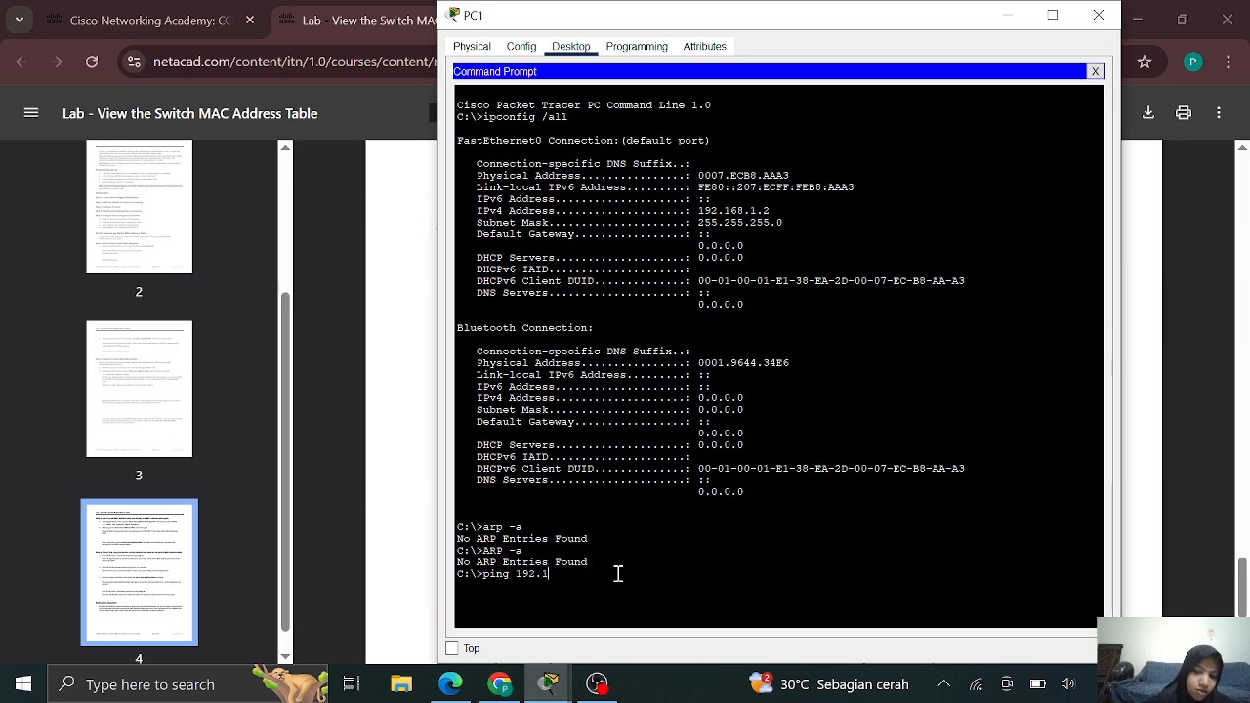
{"action": "type", "text": "68.1.1"}
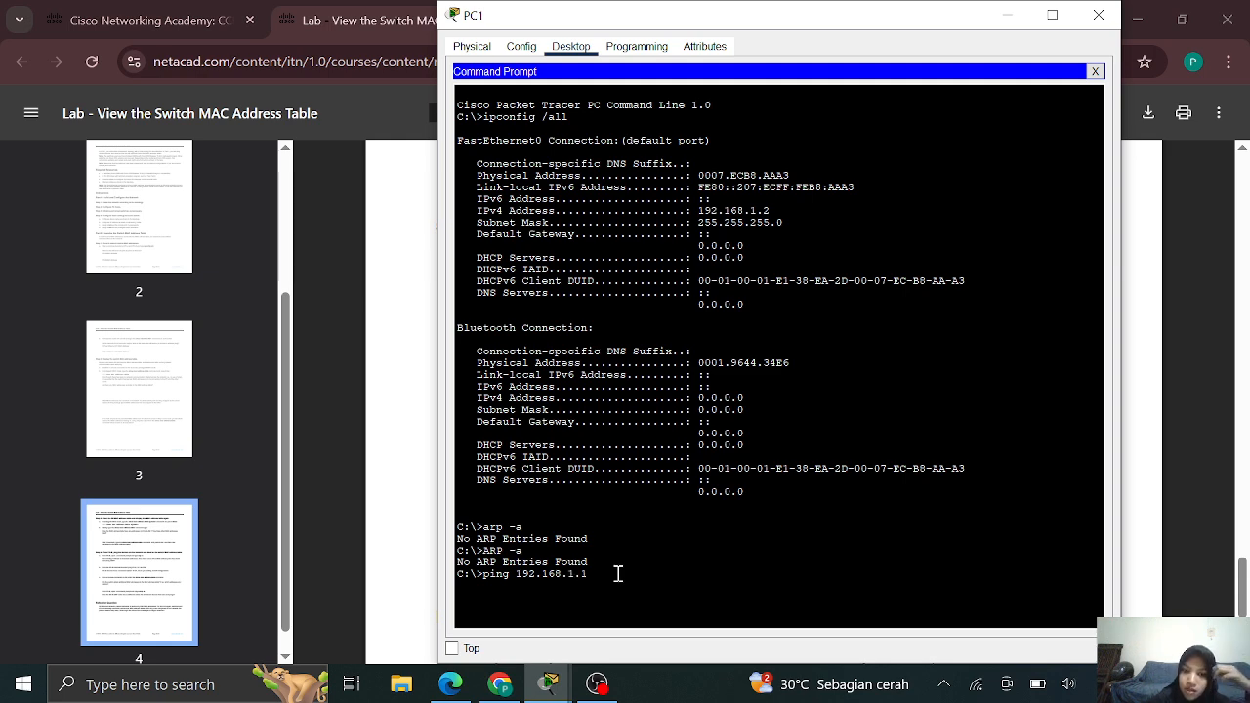
{"action": "key", "text": "Return"}
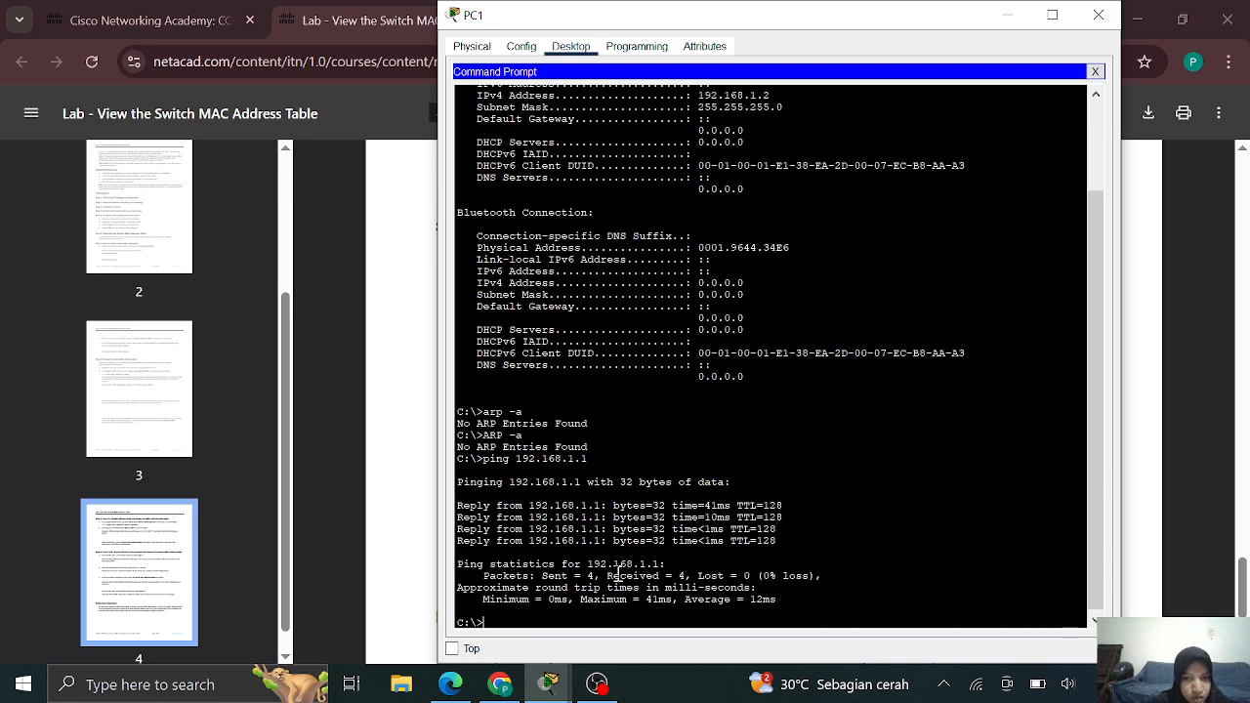
{"action": "key", "text": "Up"}
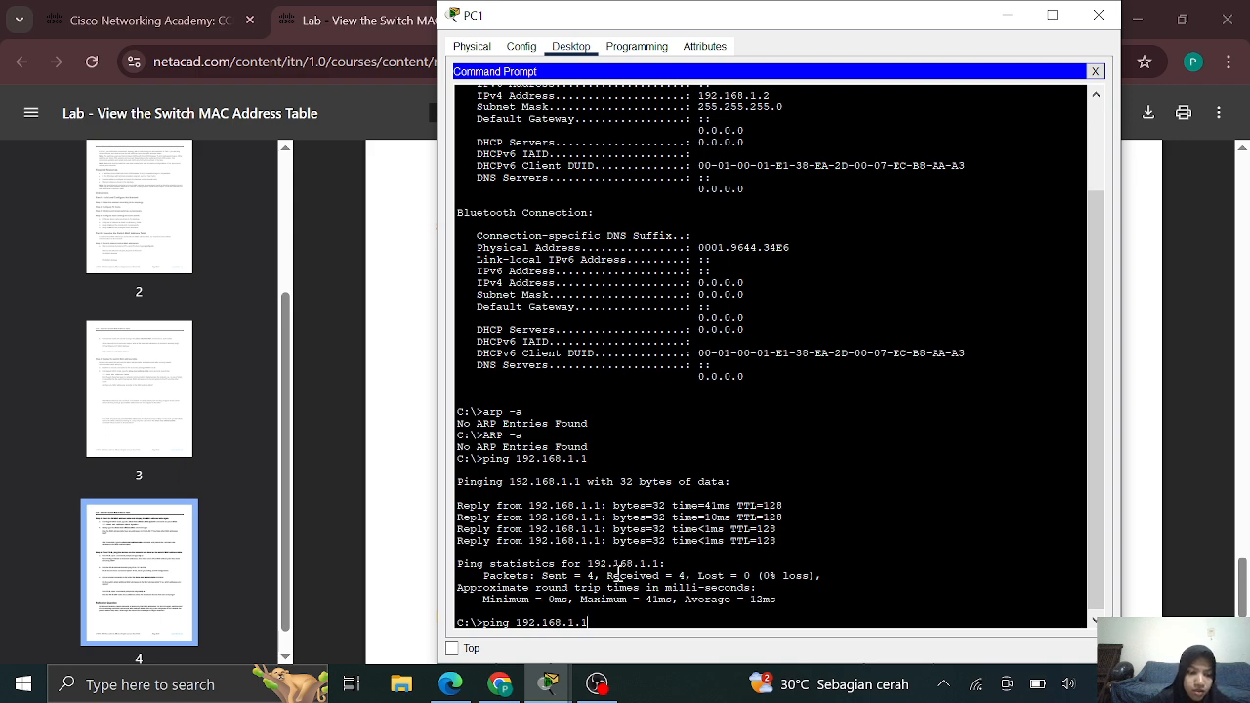
{"action": "type", "text": "1"}
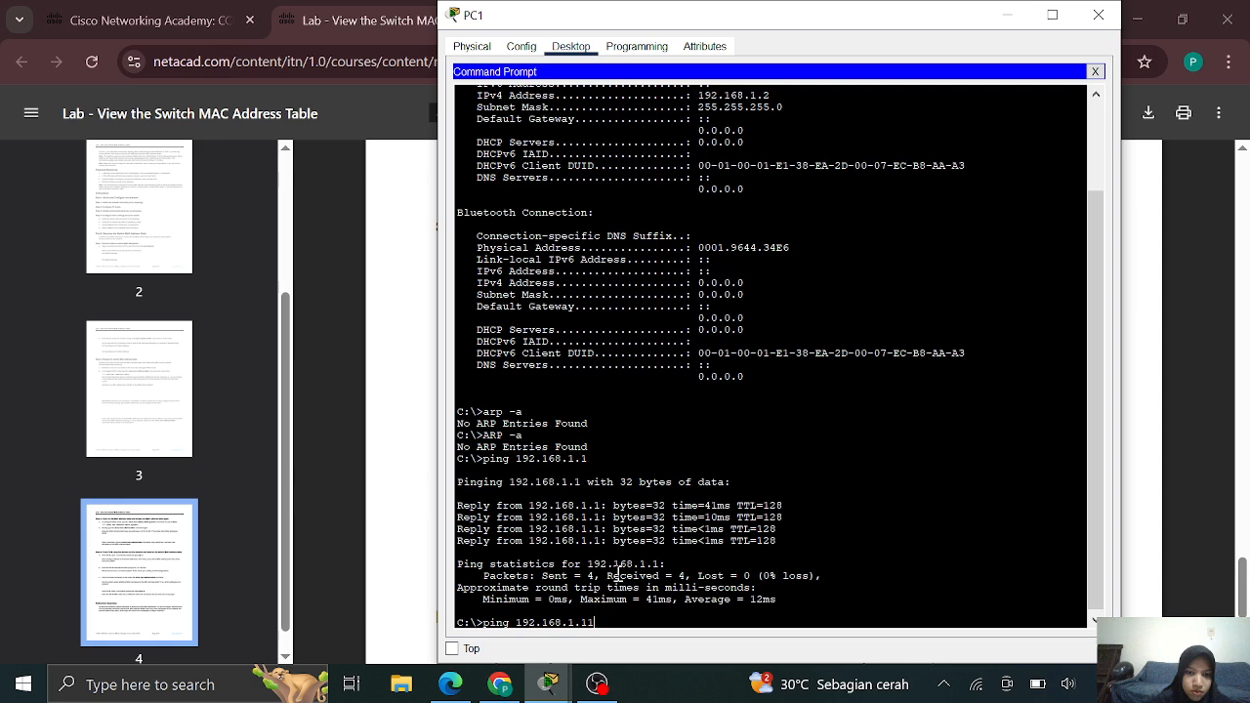
{"action": "key", "text": "Return"}
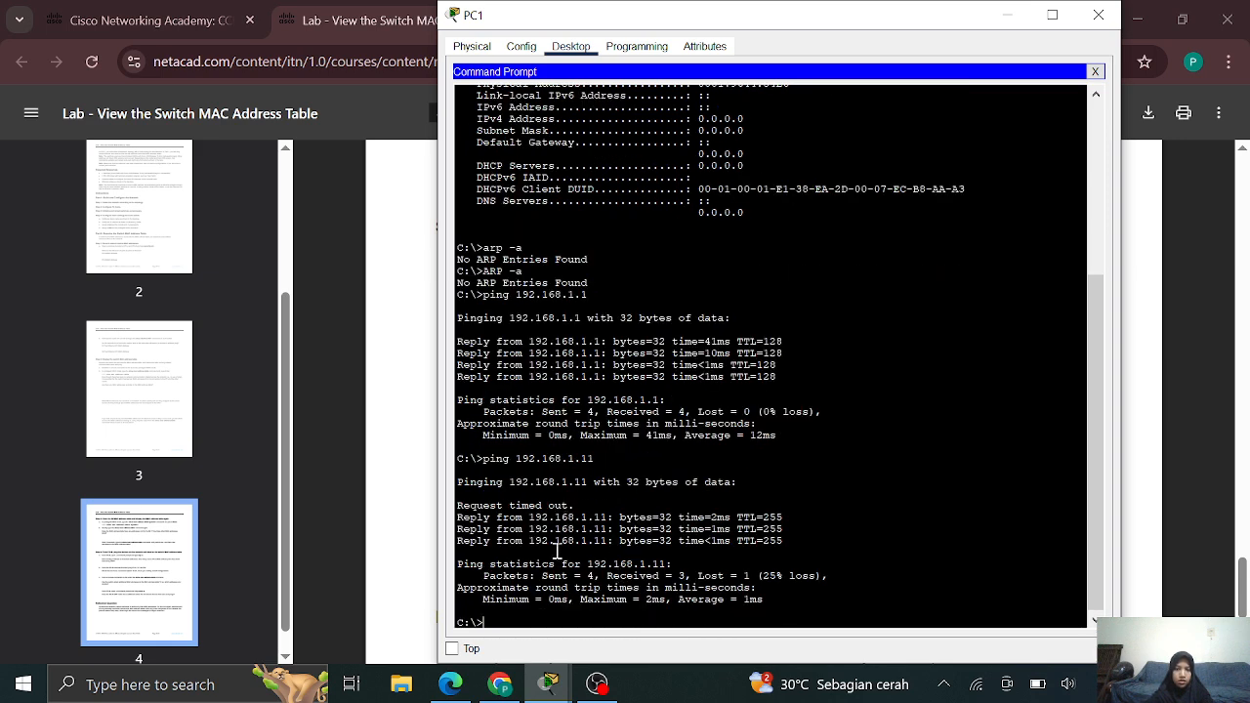
{"action": "key", "text": "Up"}
{"action": "type", "text": "2"}
{"action": "key", "text": "Return"}
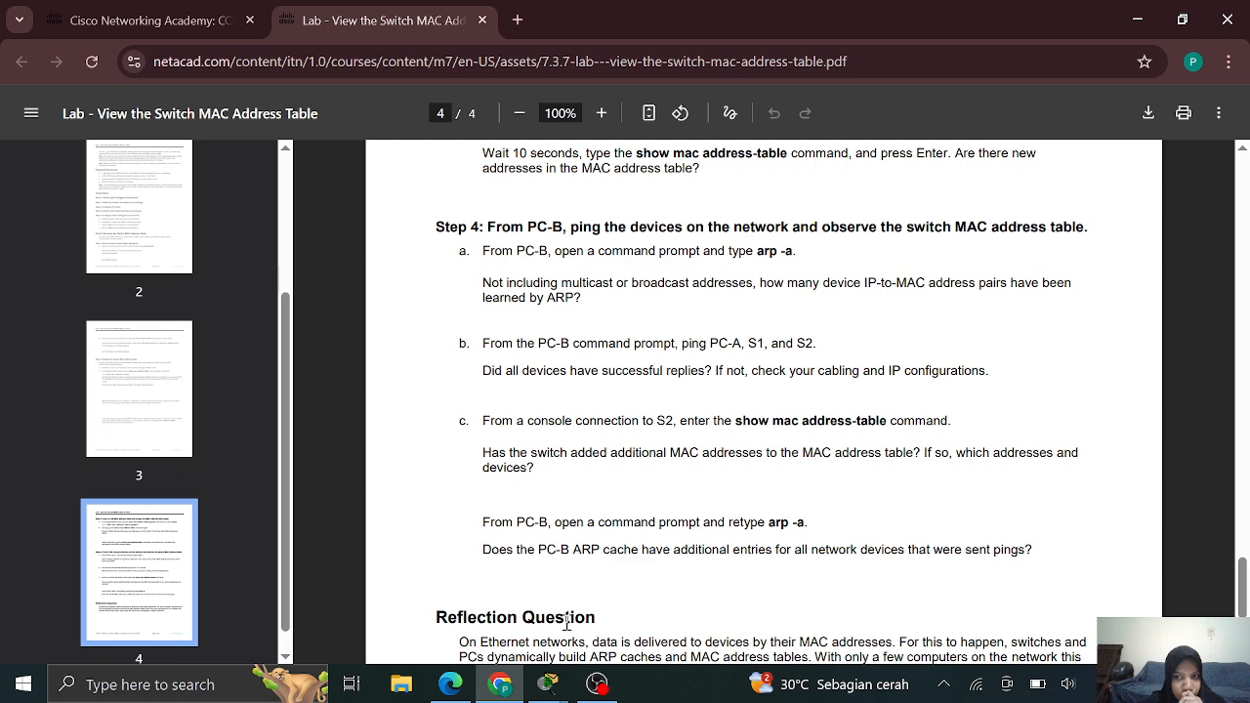
Rerun show mac address-table on S2, now listing four dynamic addresses
{"action": "mouse_move", "coordinate": [544, 691]}
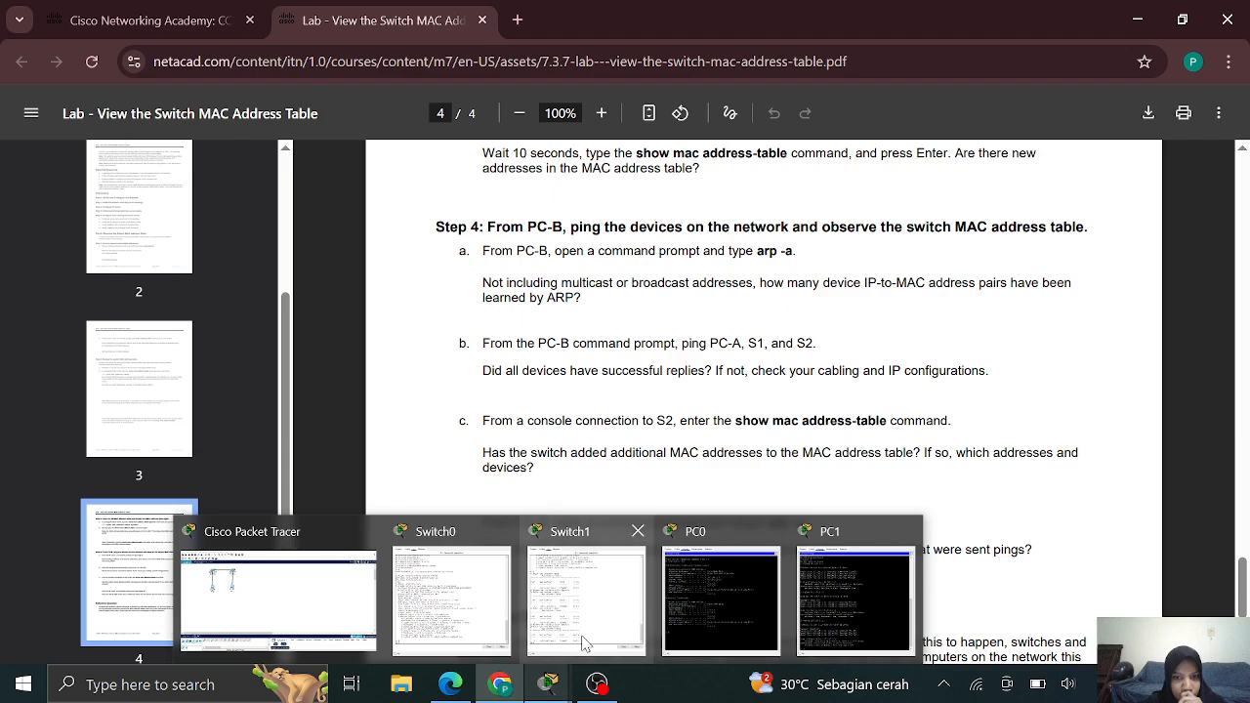
{"action": "mouse_move", "coordinate": [582, 643]}
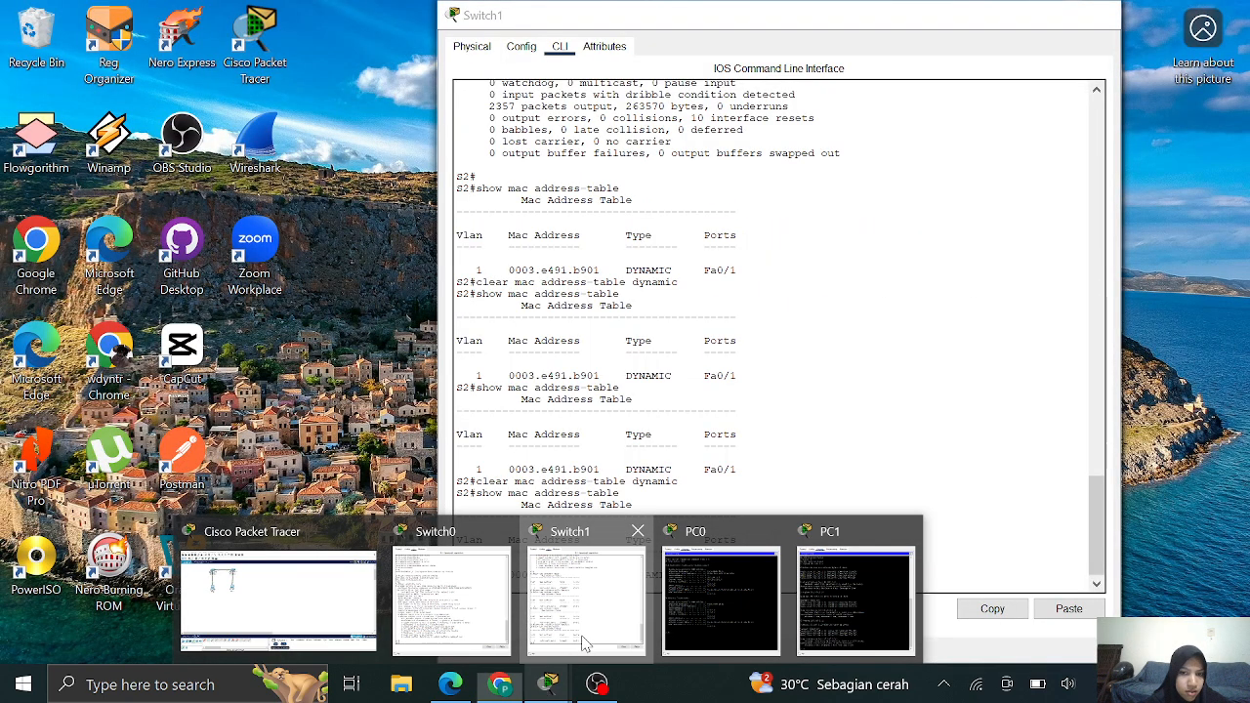
{"action": "left_click", "coordinate": [582, 642]}
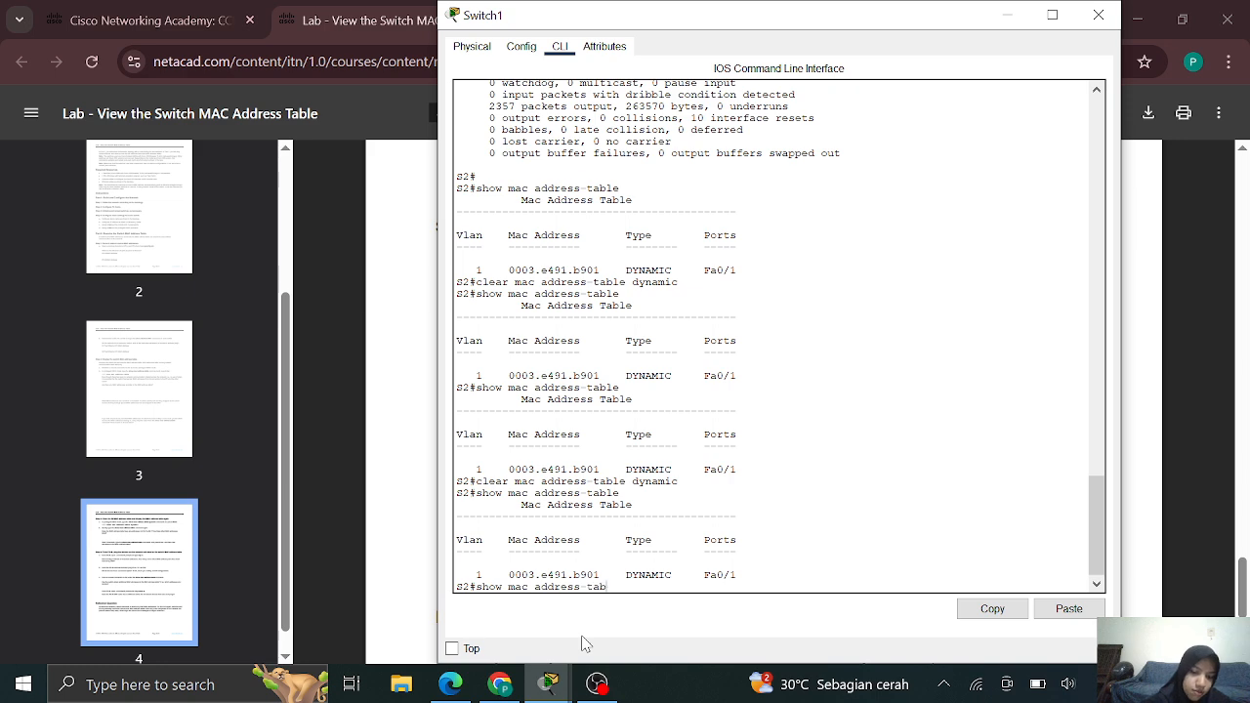
{"action": "type", "text": "e"}
{"action": "key", "text": "Return"}
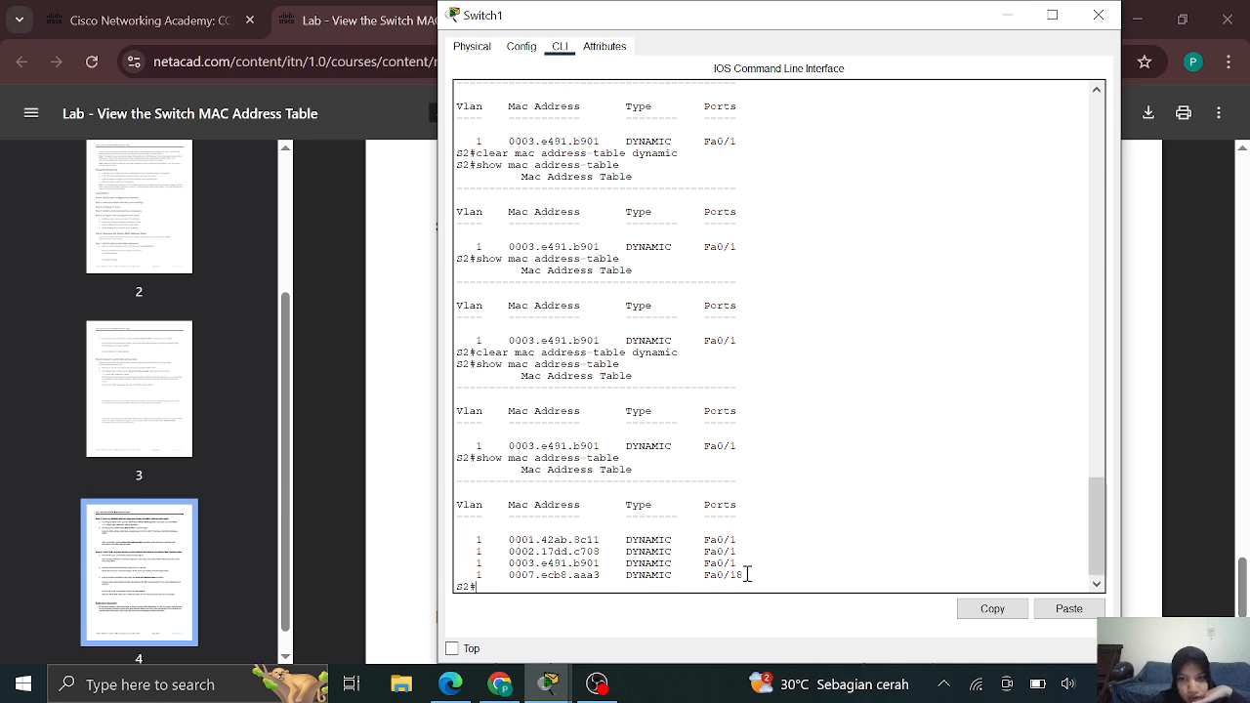
Highlight the new 0007.ecb8.aaa3 entry's Fa0/18 port, then return to the lab PDF
{"action": "left_click_drag", "start_coordinate": [747, 575], "coordinate": [696, 574]}
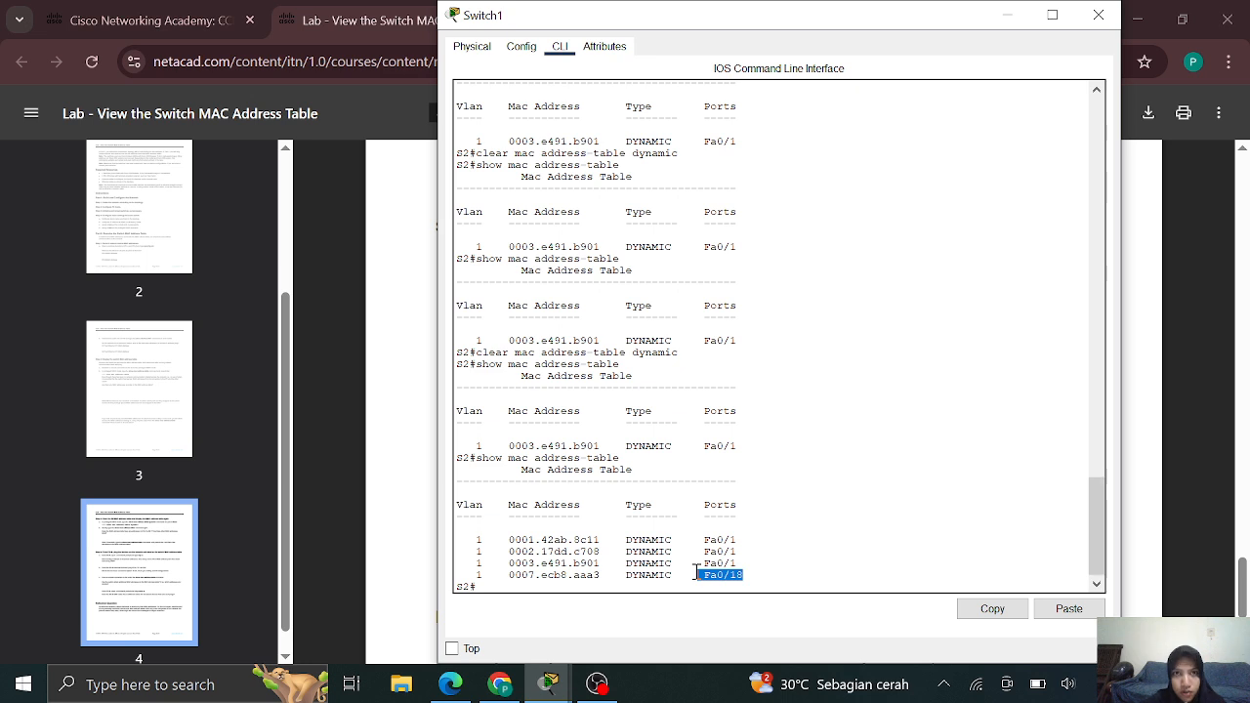
{"action": "mouse_move", "coordinate": [550, 684]}
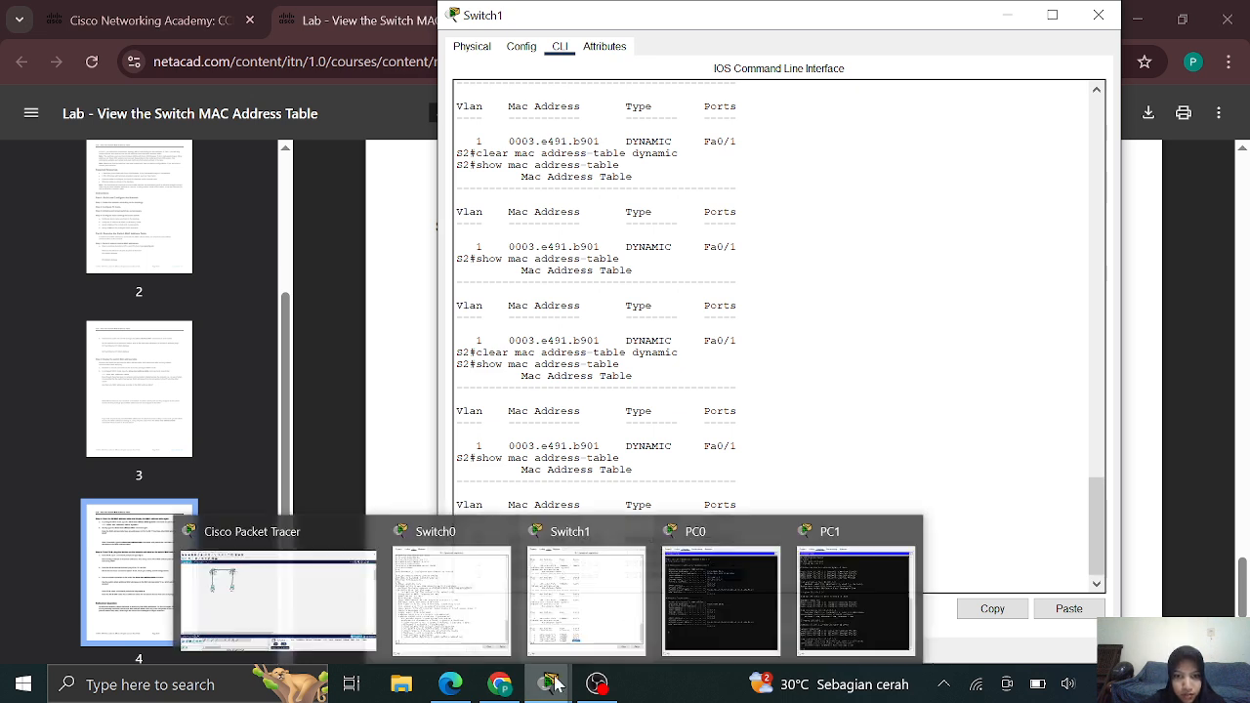
{"action": "mouse_move", "coordinate": [293, 589]}
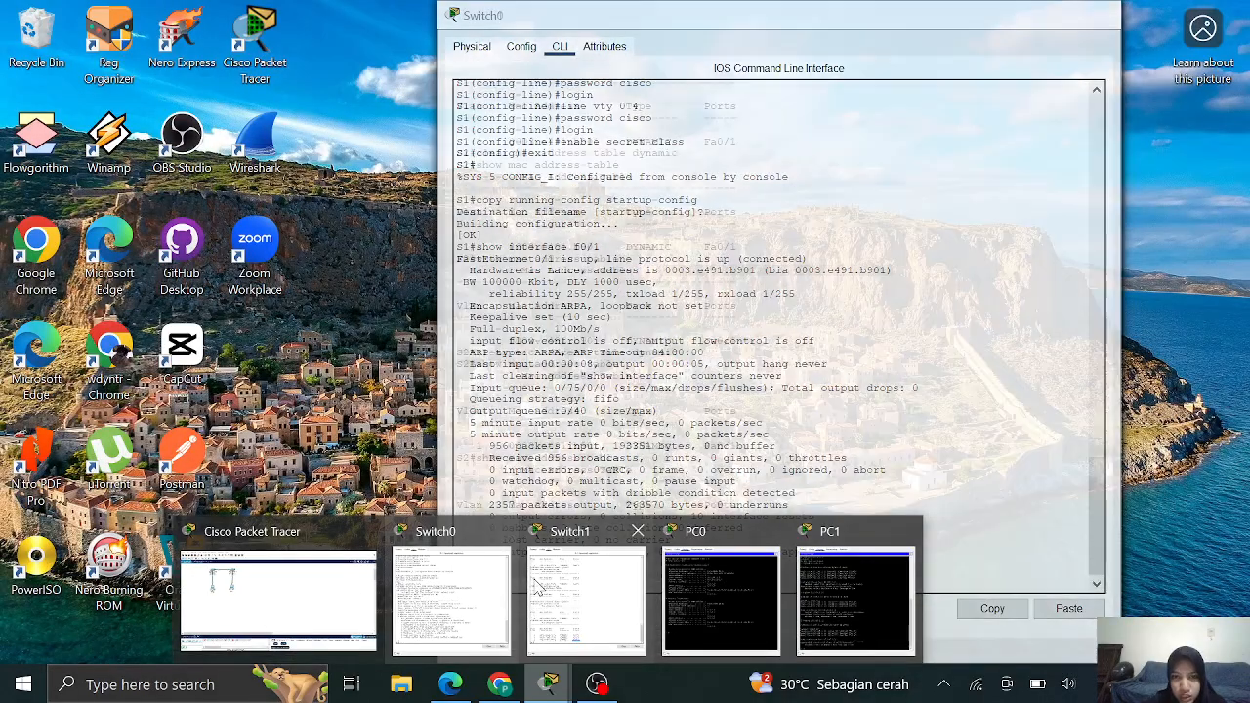
{"action": "left_click", "coordinate": [536, 586]}
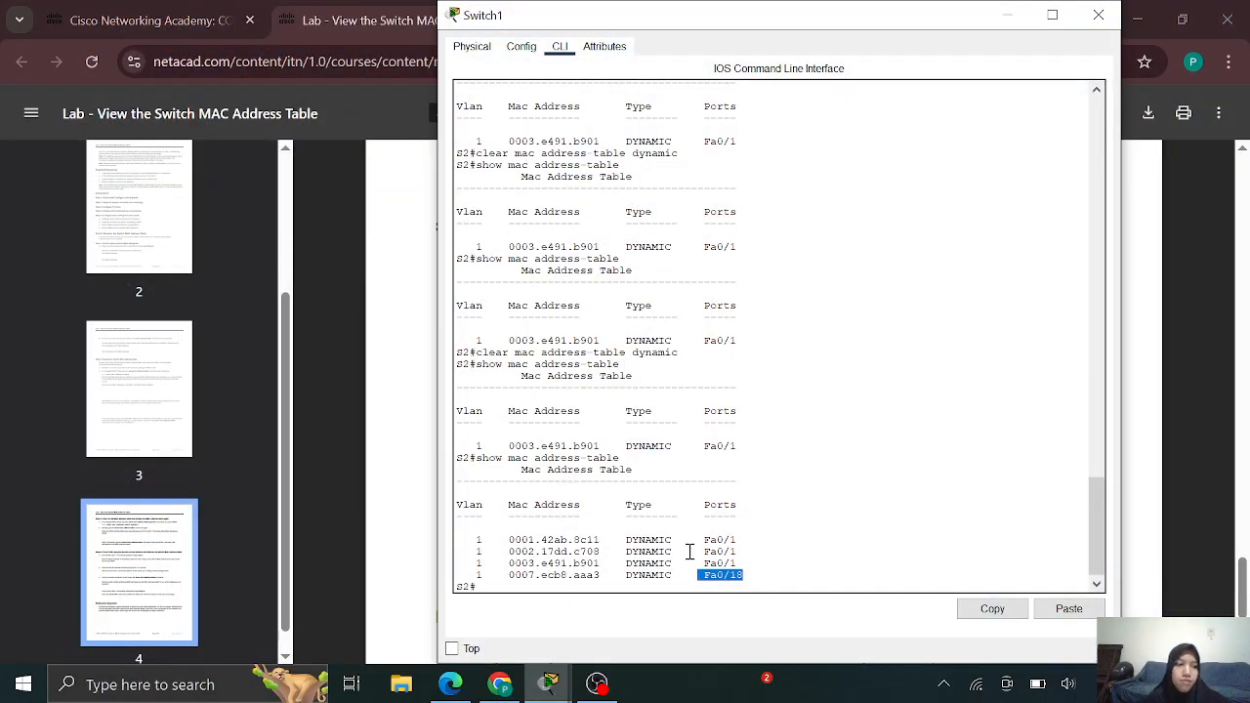
{"action": "left_click", "coordinate": [388, 532]}
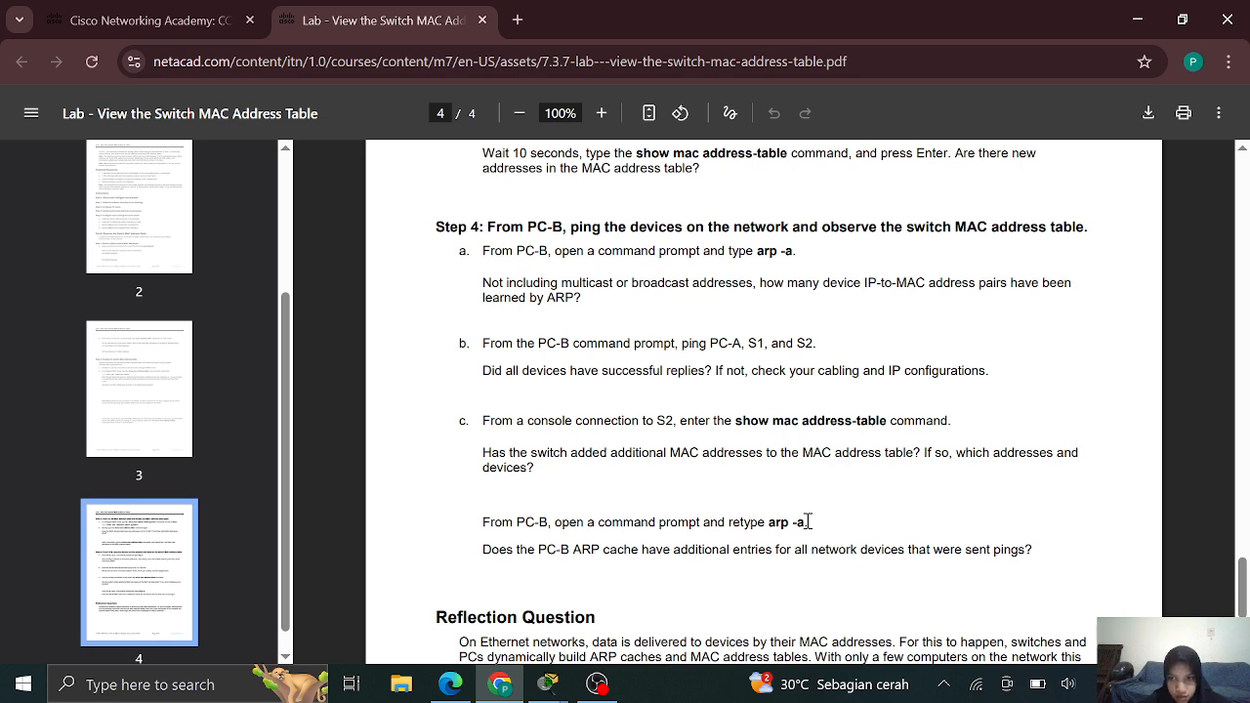
Copy the arp -a command from the lab PDF
{"action": "left_click_drag", "start_coordinate": [802, 522], "coordinate": [772, 523]}
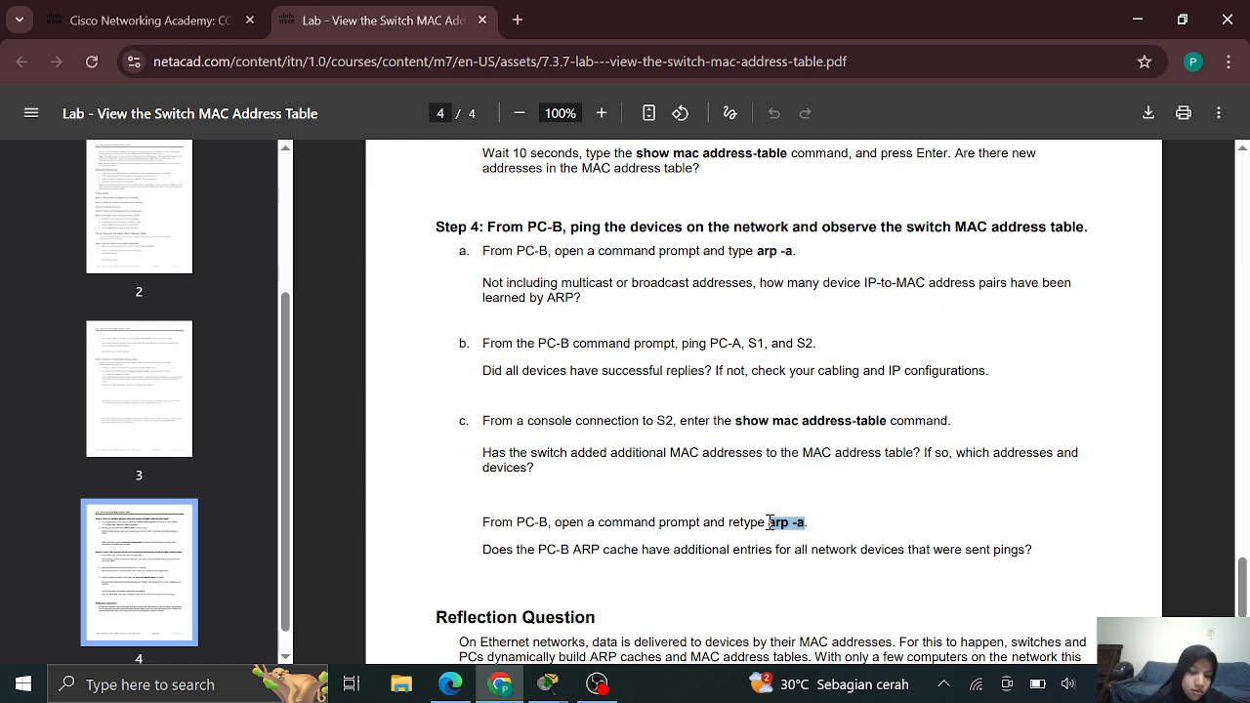
{"action": "right_click", "coordinate": [782, 526]}
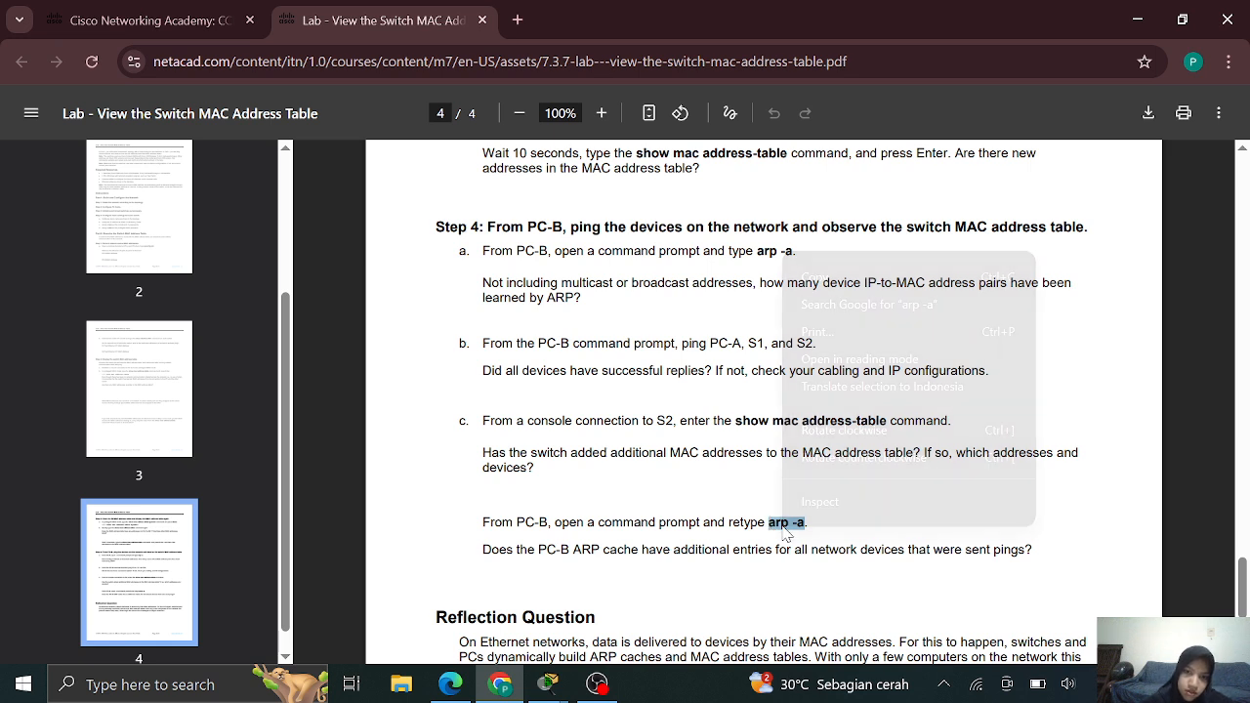
{"action": "left_click", "coordinate": [870, 278]}
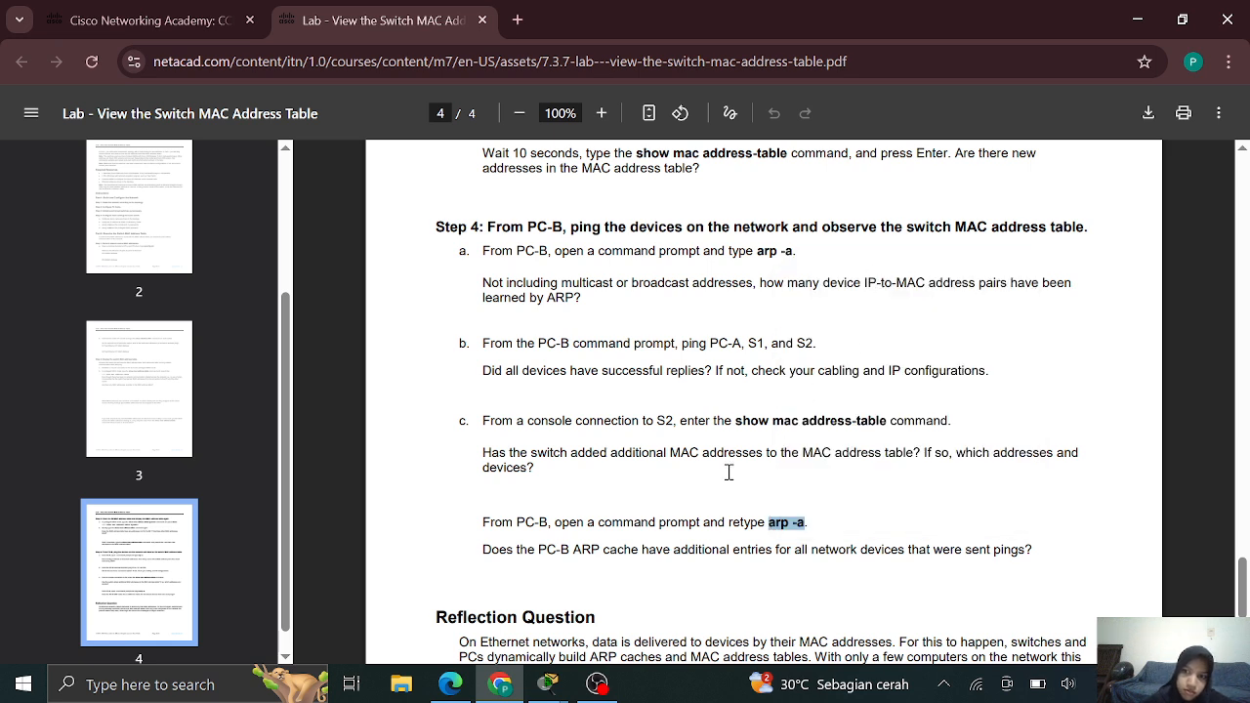
Paste and run arp -a on PC1, listing 192.168.1.1, .11 and .12, then return to the PDF
{"action": "mouse_move", "coordinate": [561, 690]}
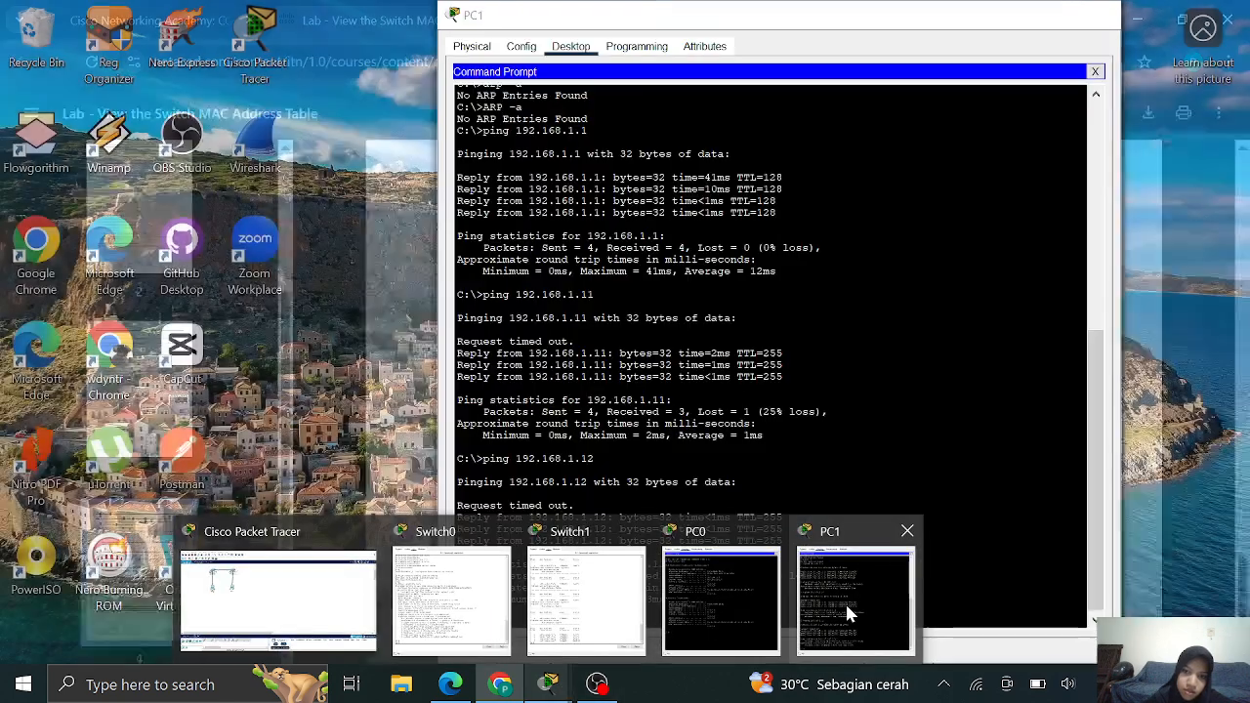
{"action": "left_click", "coordinate": [844, 601]}
{"action": "right_click", "coordinate": [646, 628]}
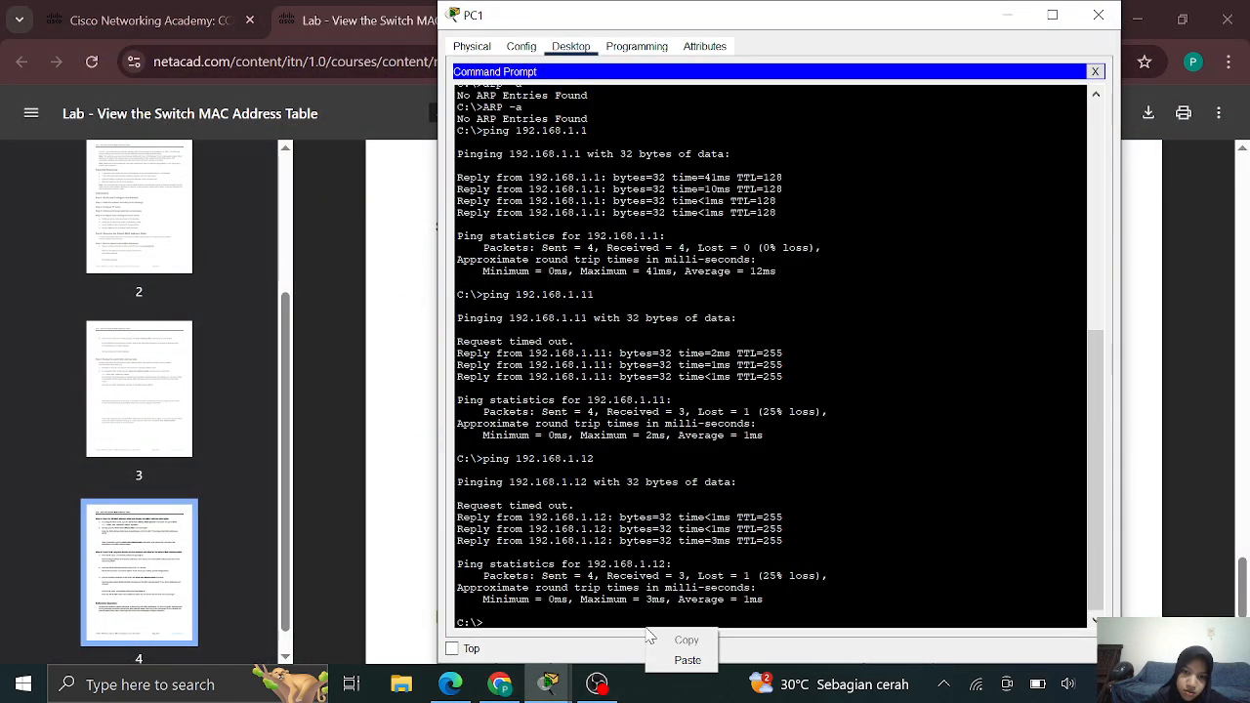
{"action": "left_click", "coordinate": [677, 654]}
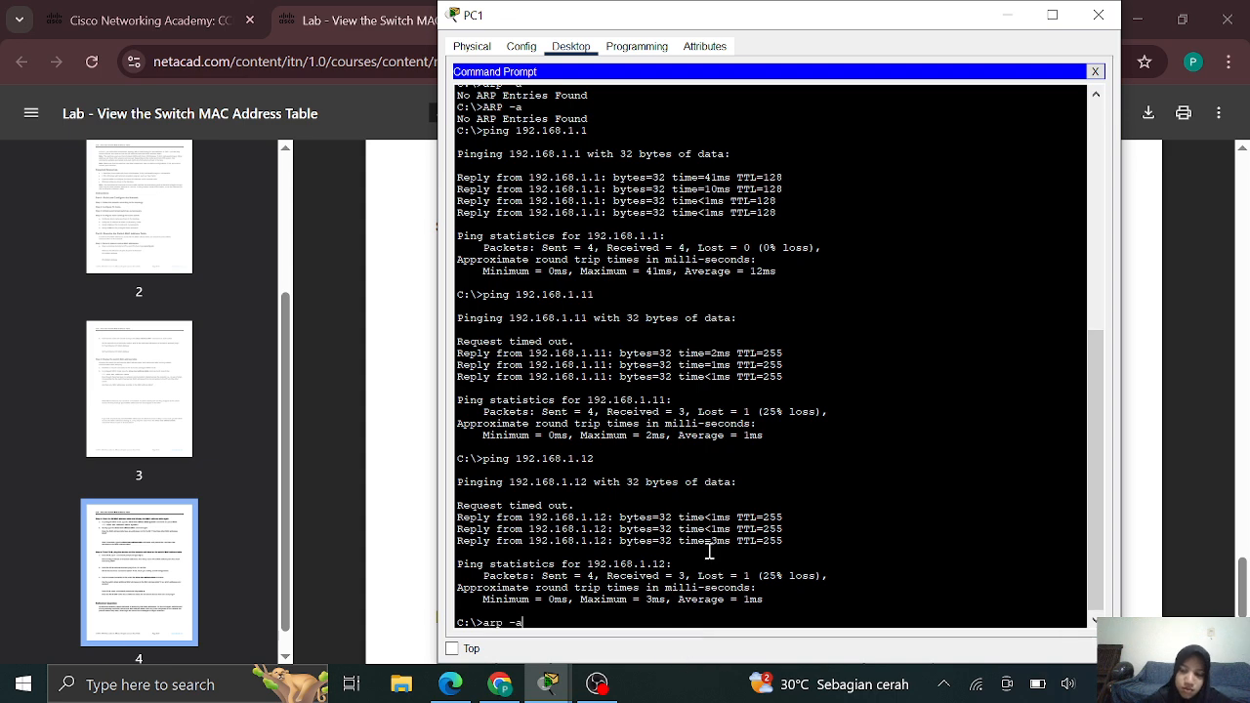
{"action": "key", "text": "Return"}
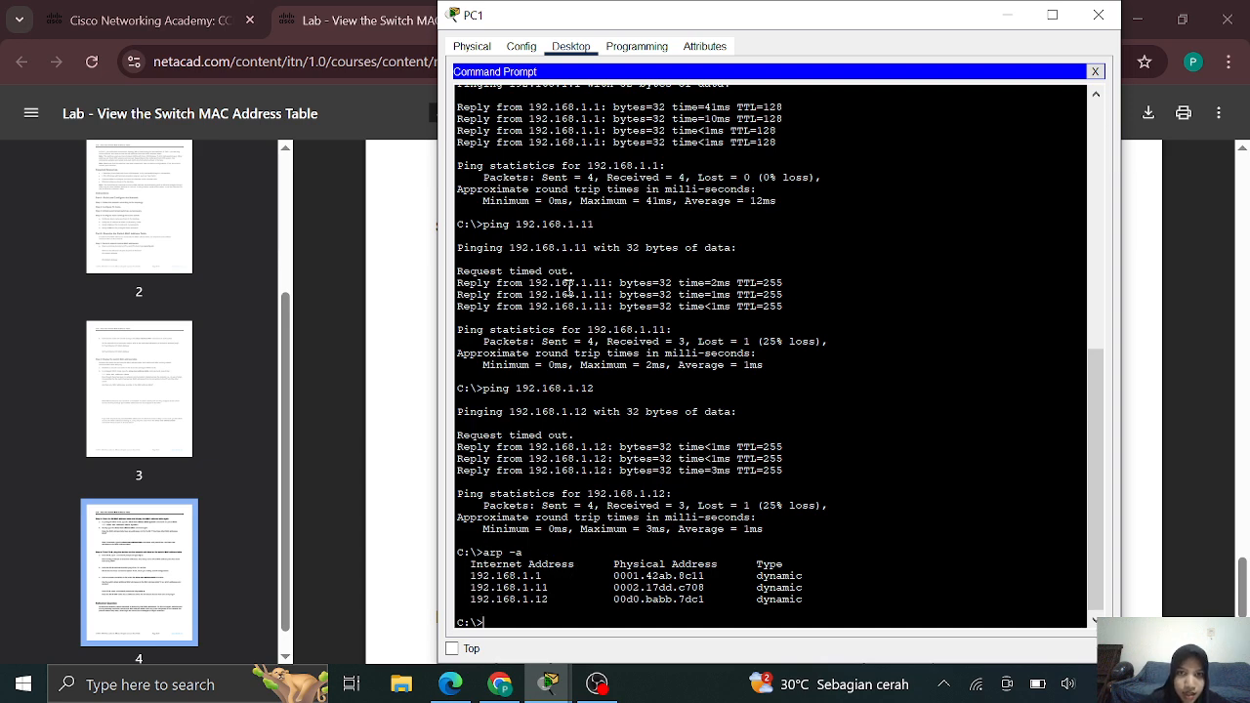
{"action": "scroll", "coordinate": [572, 224], "scroll_direction": "up", "scroll_amount": 5}
{"action": "scroll", "coordinate": [572, 225], "scroll_direction": "down", "scroll_amount": 5}
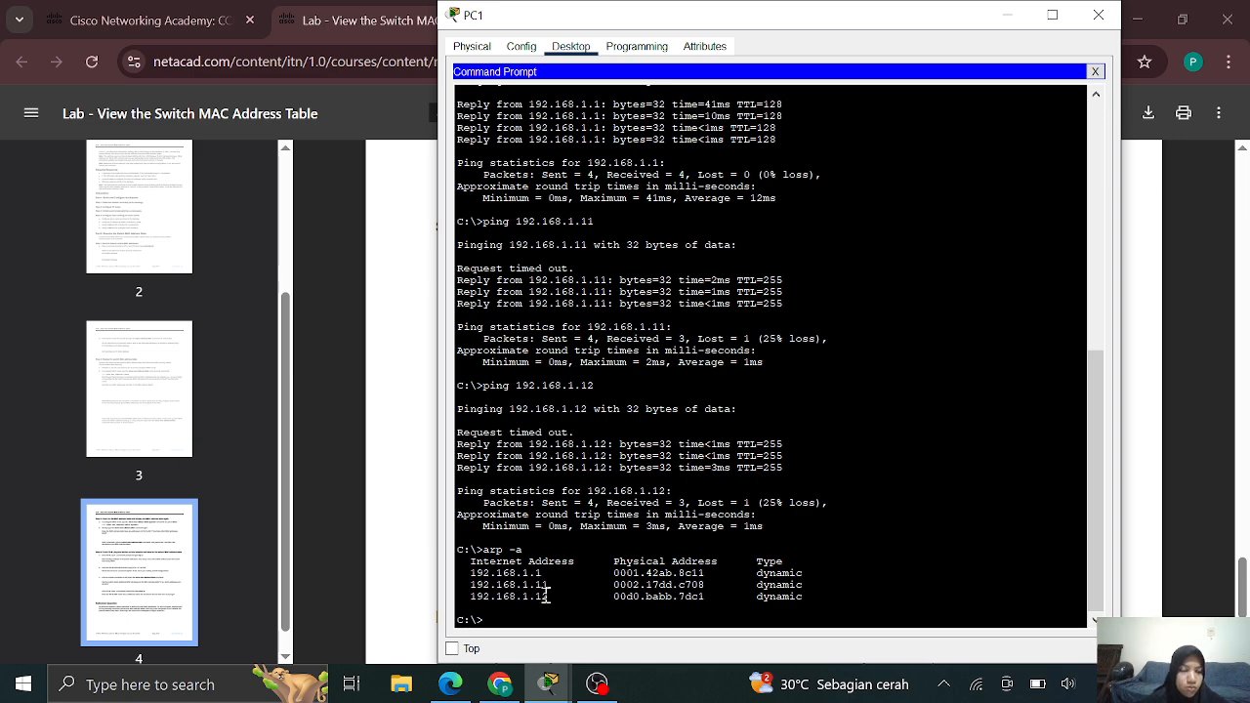
{"action": "left_click", "coordinate": [360, 534]}
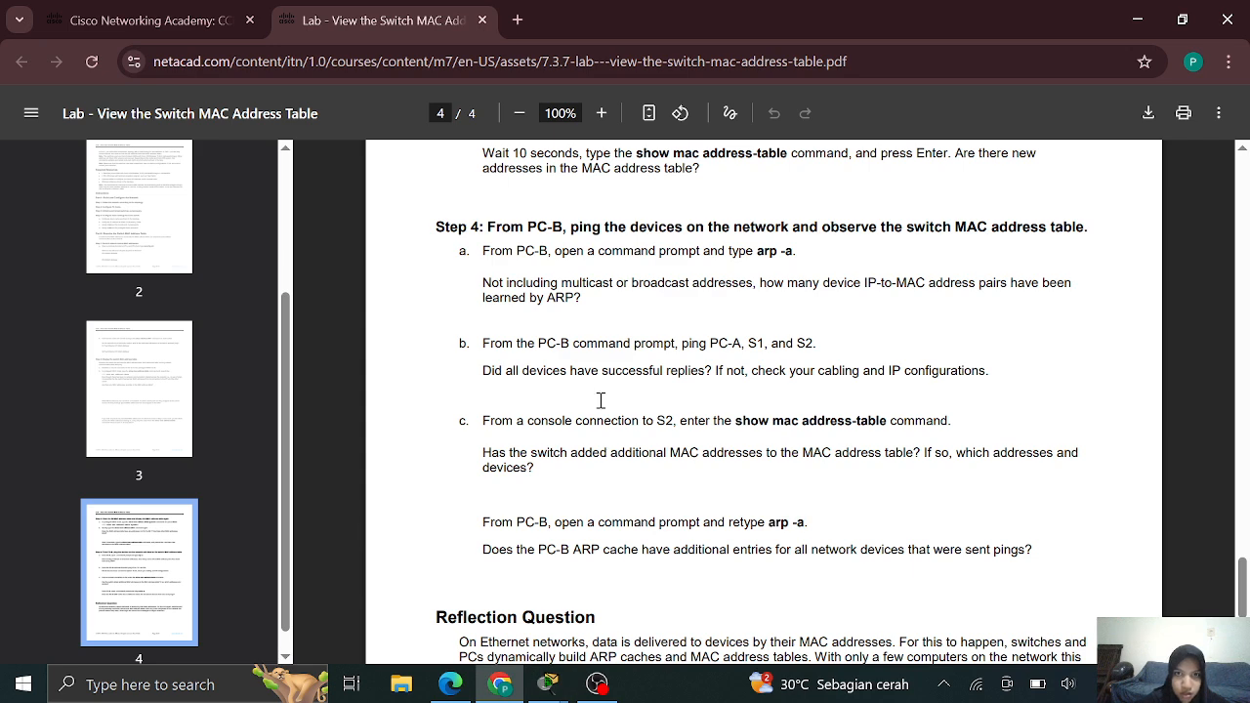
Scroll the lab PDF, then bring up PC1's ARP cache output
{"action": "scroll", "coordinate": [600, 400], "scroll_direction": "up", "scroll_amount": 3}
{"action": "scroll", "coordinate": [601, 401], "scroll_direction": "up", "scroll_amount": 1}
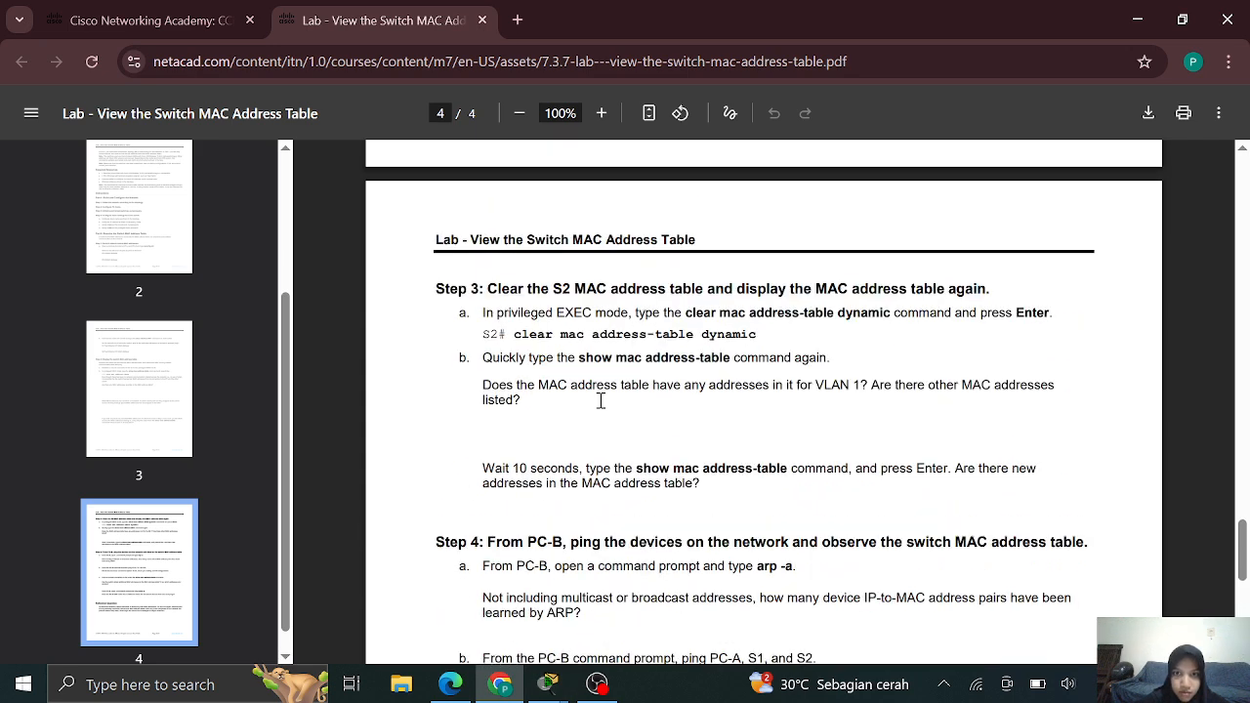
{"action": "scroll", "coordinate": [601, 400], "scroll_direction": "down", "scroll_amount": 1}
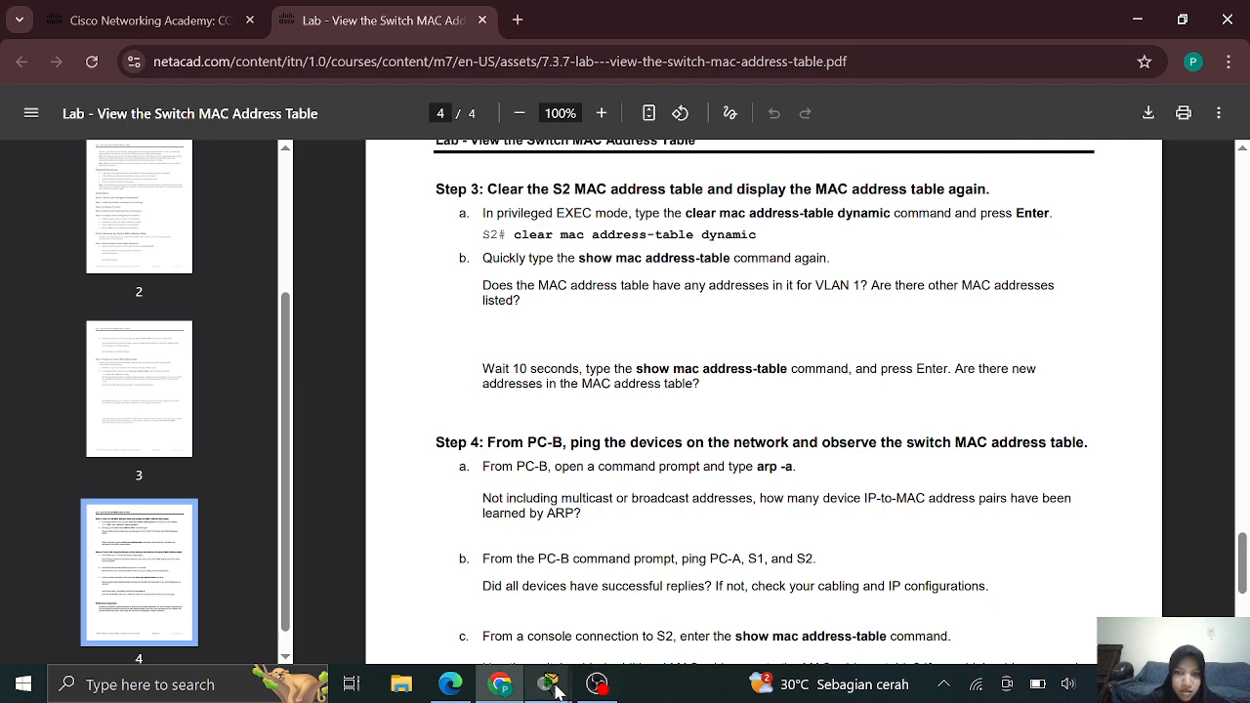
{"action": "mouse_move", "coordinate": [548, 683]}
{"action": "left_click", "coordinate": [866, 656]}
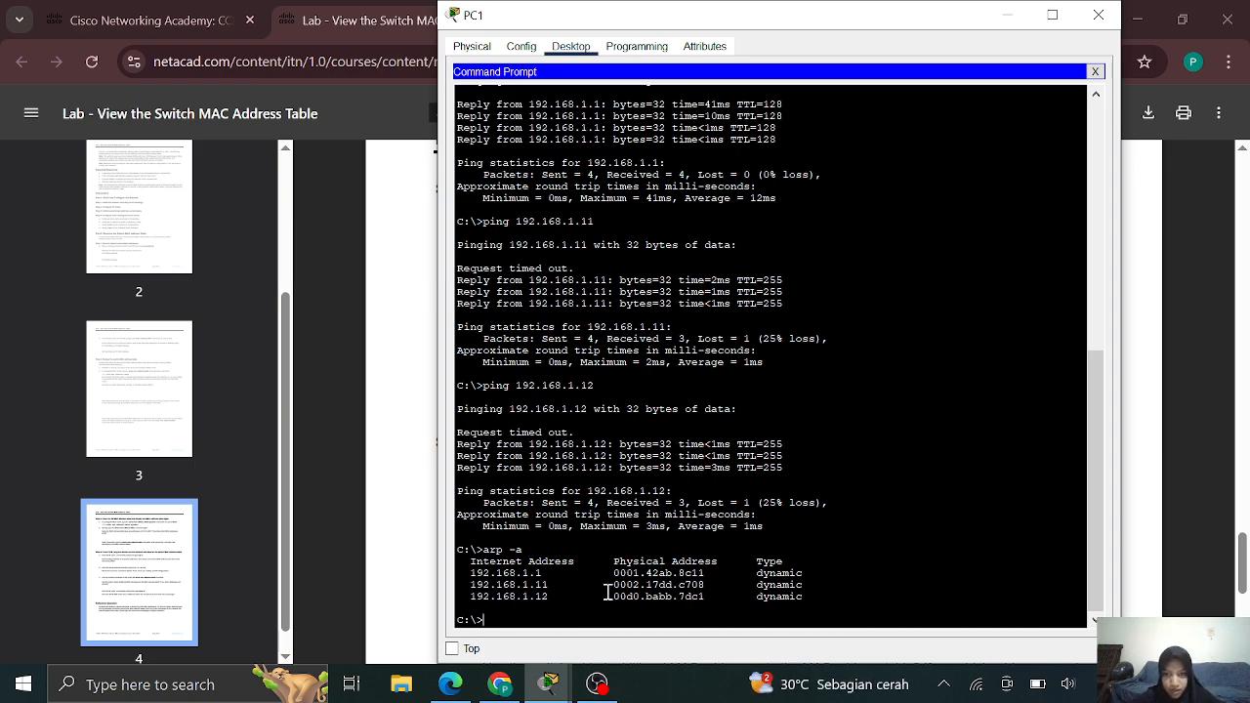
Highlight 0001.42ab.8c11 in S2's MAC table and match it to PC1's ARP entry for 192.168.1.1
{"action": "mouse_move", "coordinate": [543, 691]}
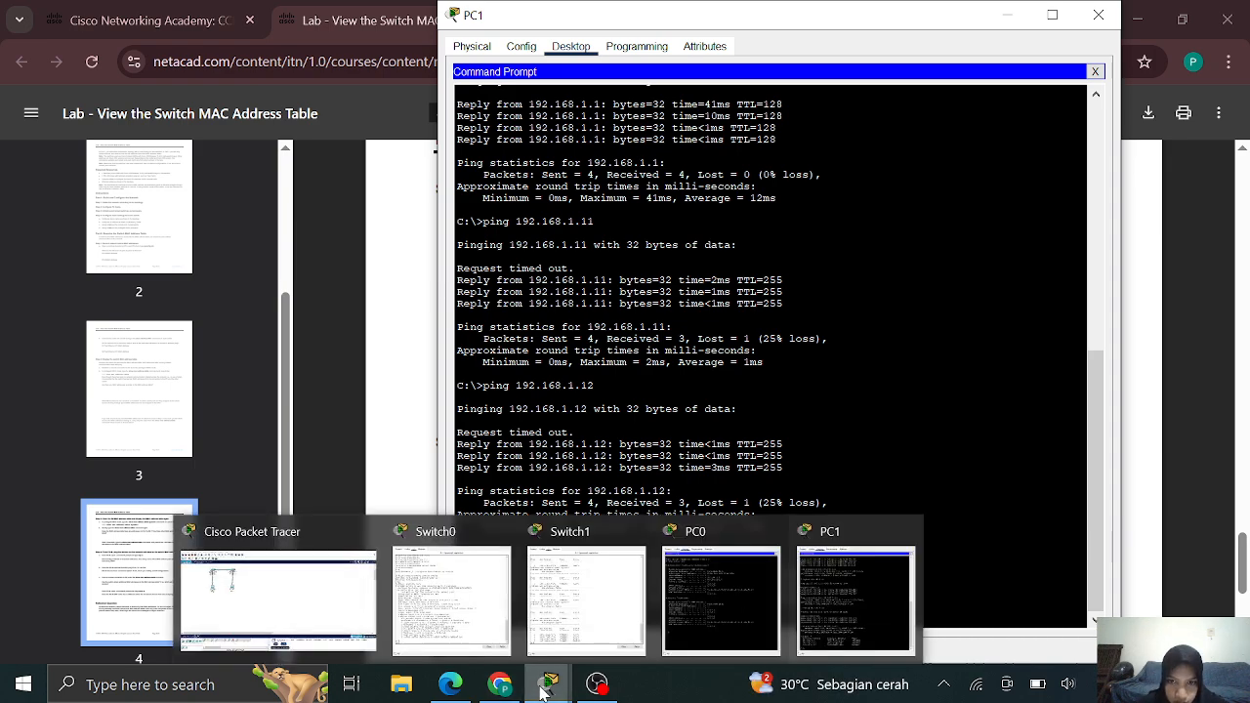
{"action": "mouse_move", "coordinate": [563, 667]}
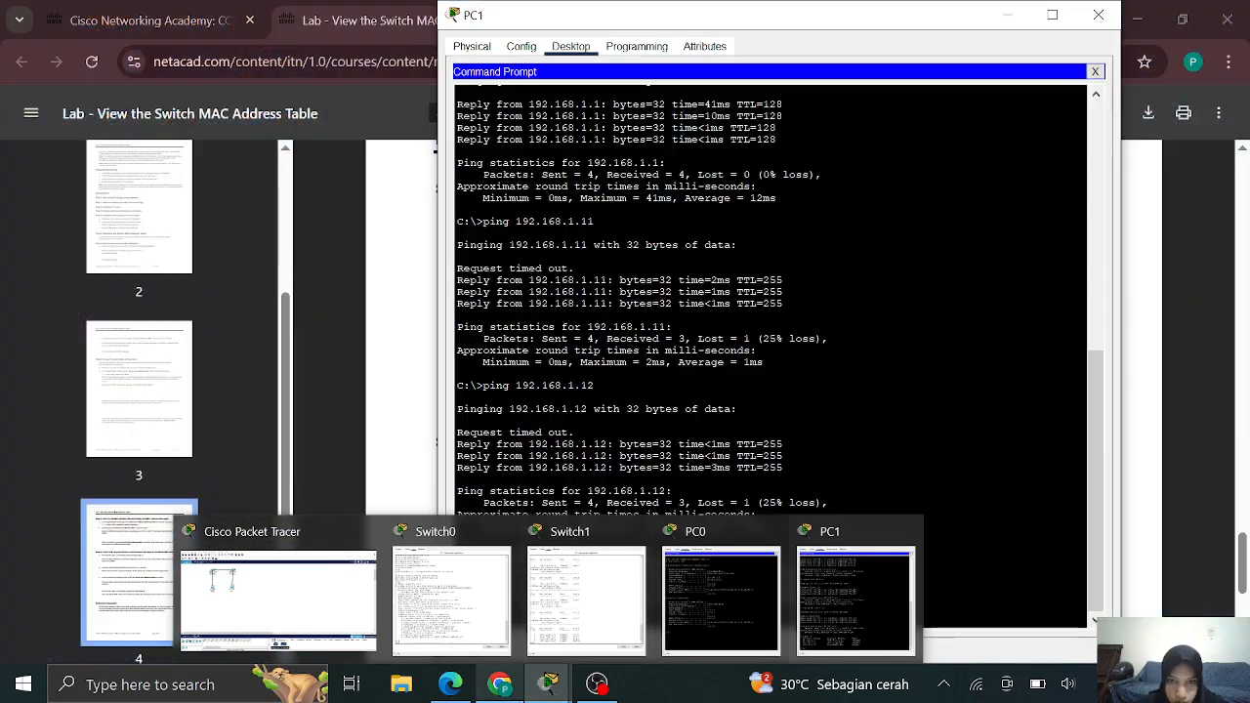
{"action": "mouse_move", "coordinate": [502, 683]}
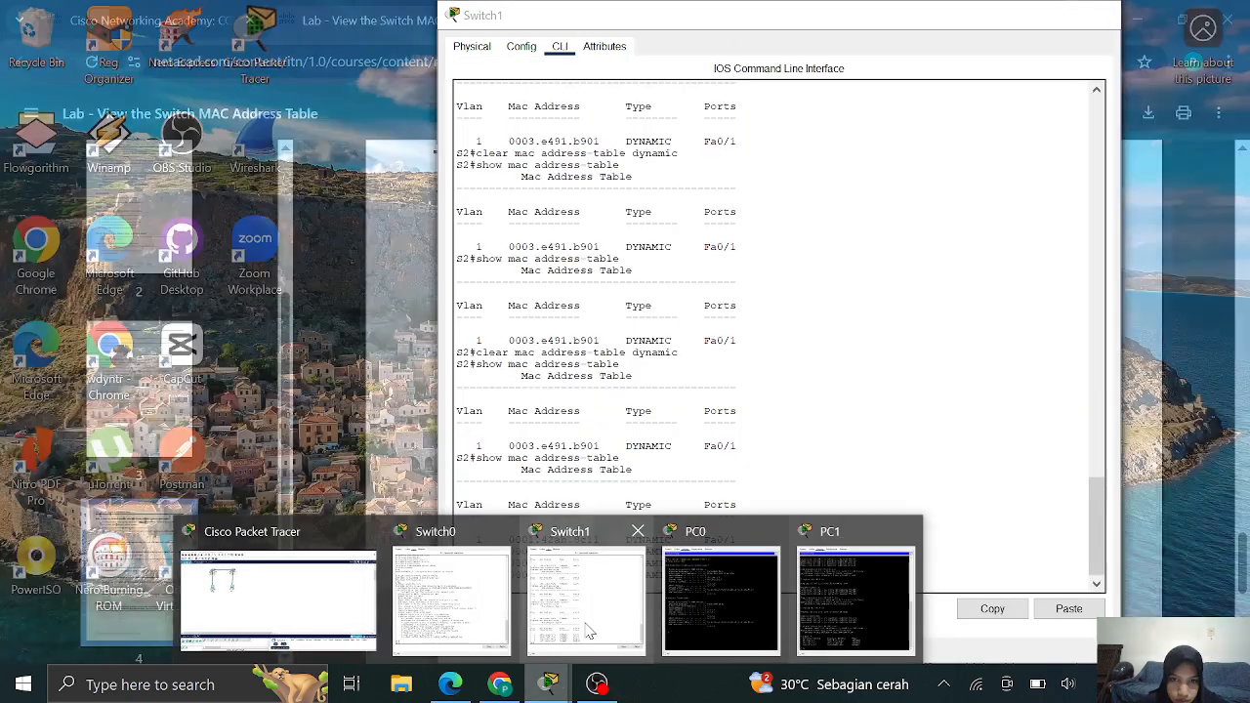
{"action": "left_click", "coordinate": [589, 633]}
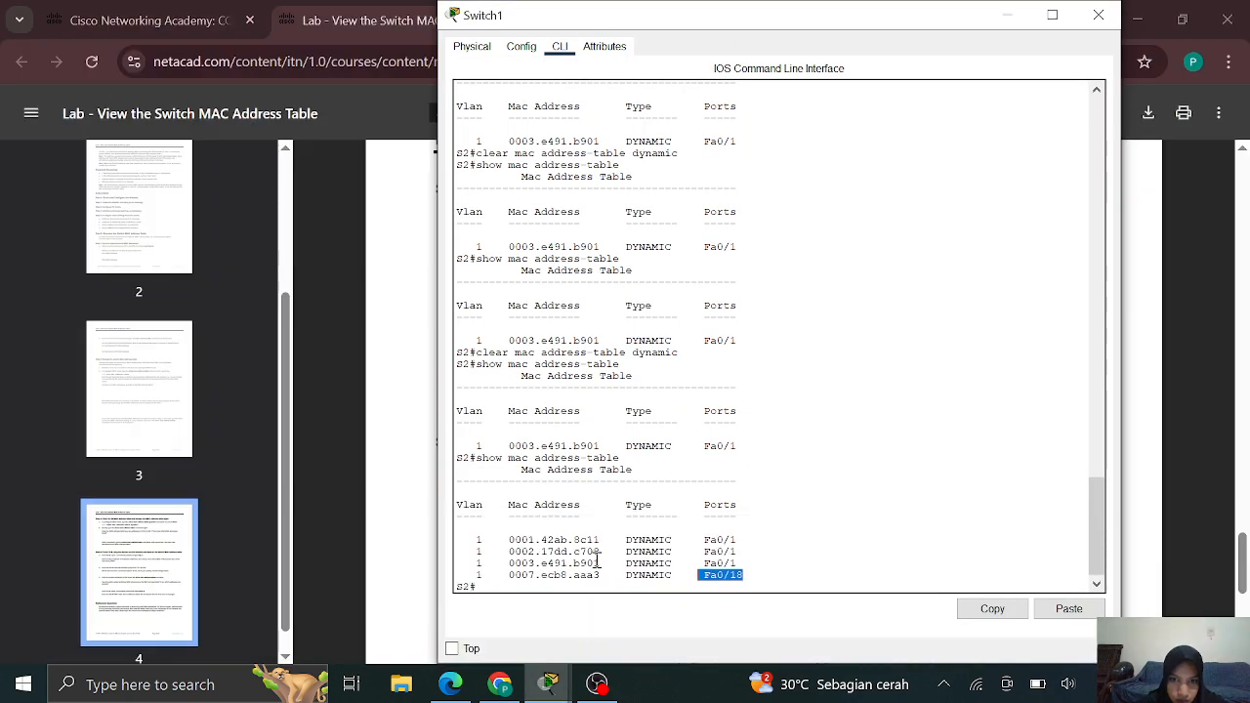
{"action": "left_click_drag", "start_coordinate": [600, 540], "coordinate": [507, 539]}
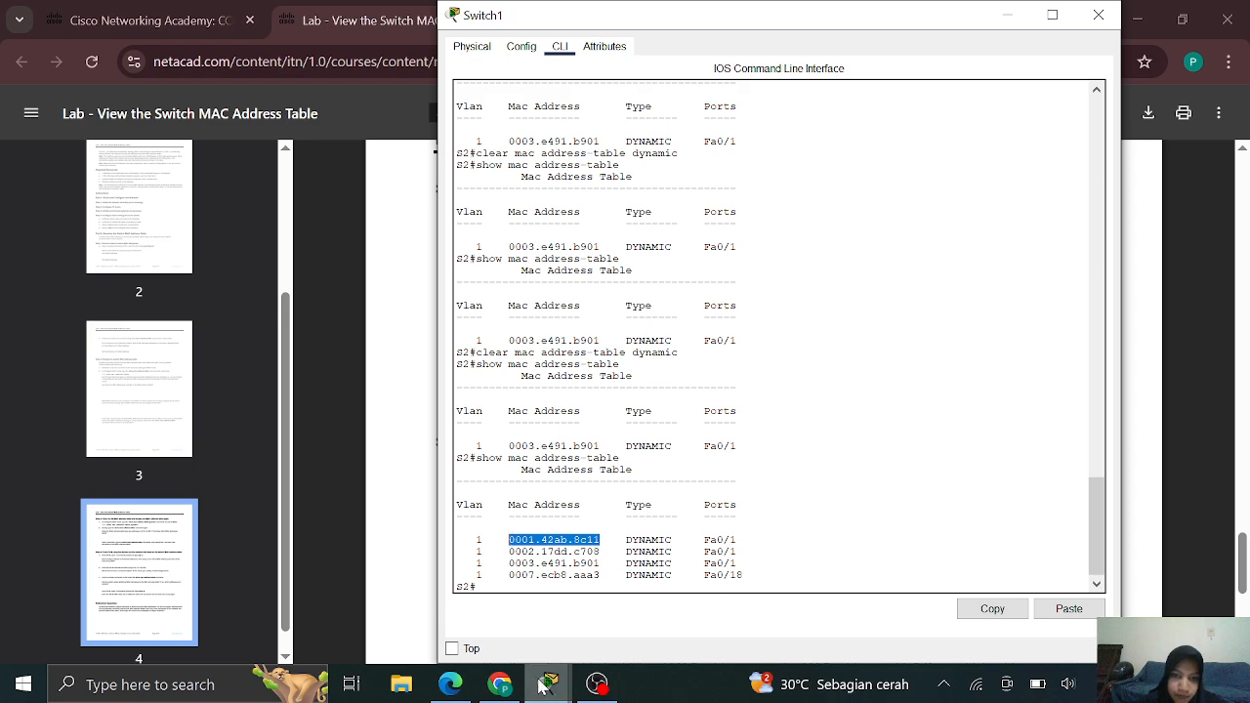
{"action": "mouse_move", "coordinate": [543, 686]}
{"action": "left_click", "coordinate": [832, 612]}
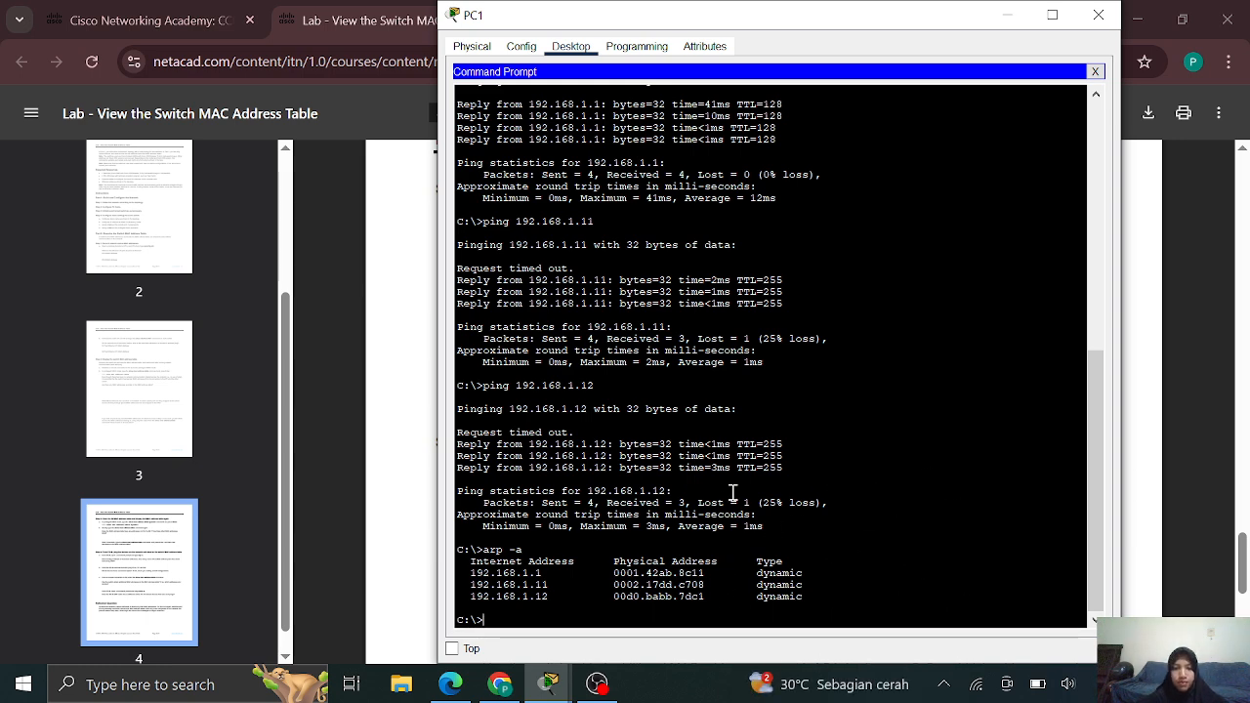
{"action": "left_click", "coordinate": [359, 431]}
After checking Step 4 in the lab PDF, switch to the still-recording OBS Studio window
{"action": "scroll", "coordinate": [557, 453], "scroll_direction": "down", "scroll_amount": 3}
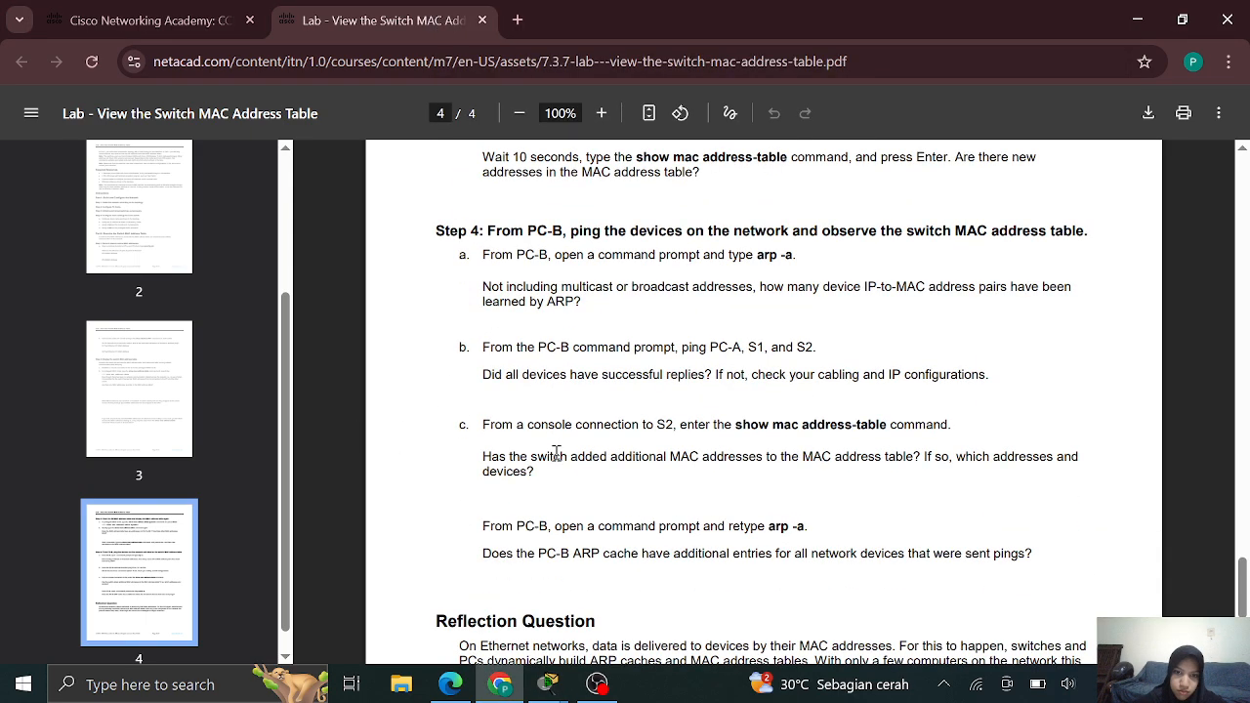
{"action": "scroll", "coordinate": [556, 453], "scroll_direction": "up", "scroll_amount": 1}
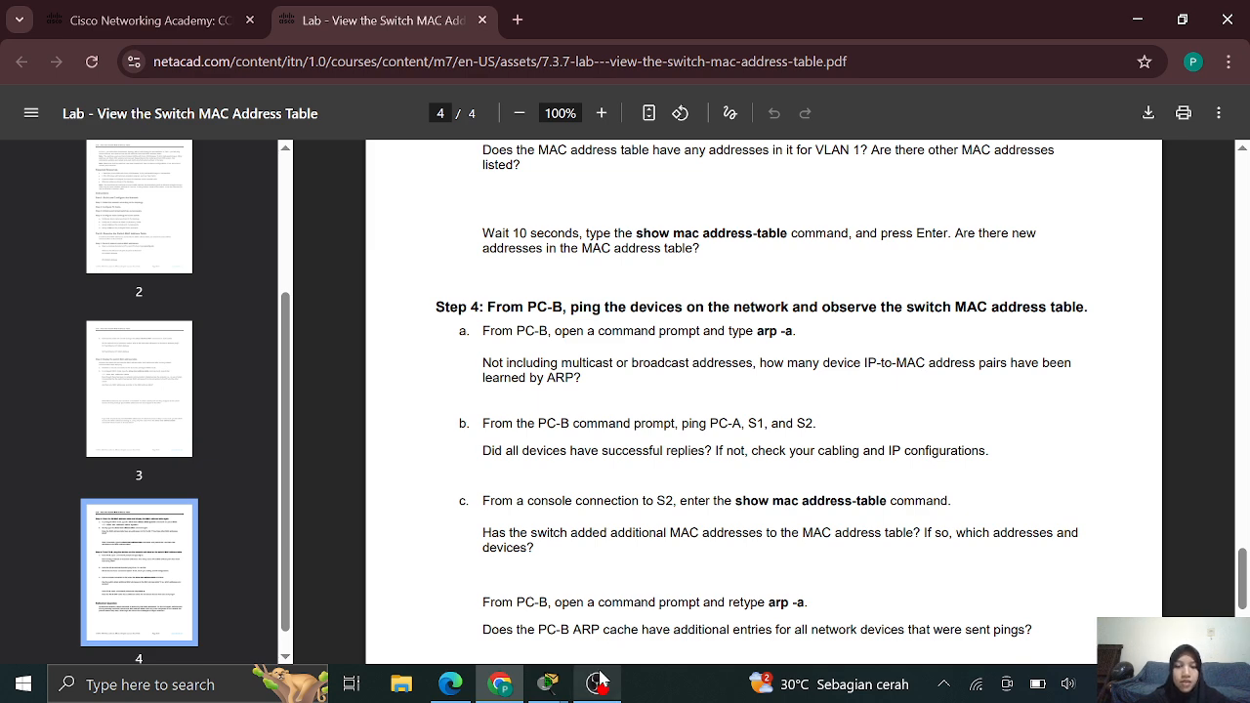
{"action": "mouse_move", "coordinate": [597, 683]}
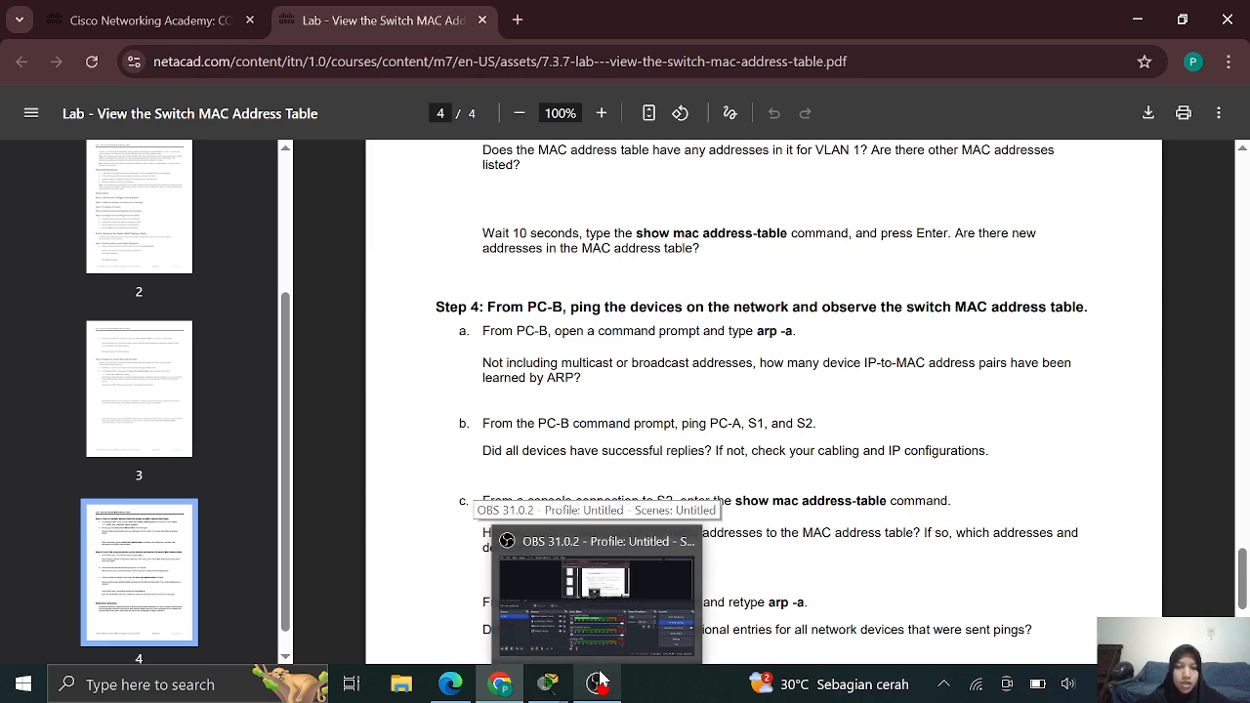
{"action": "left_click", "coordinate": [597, 683]}
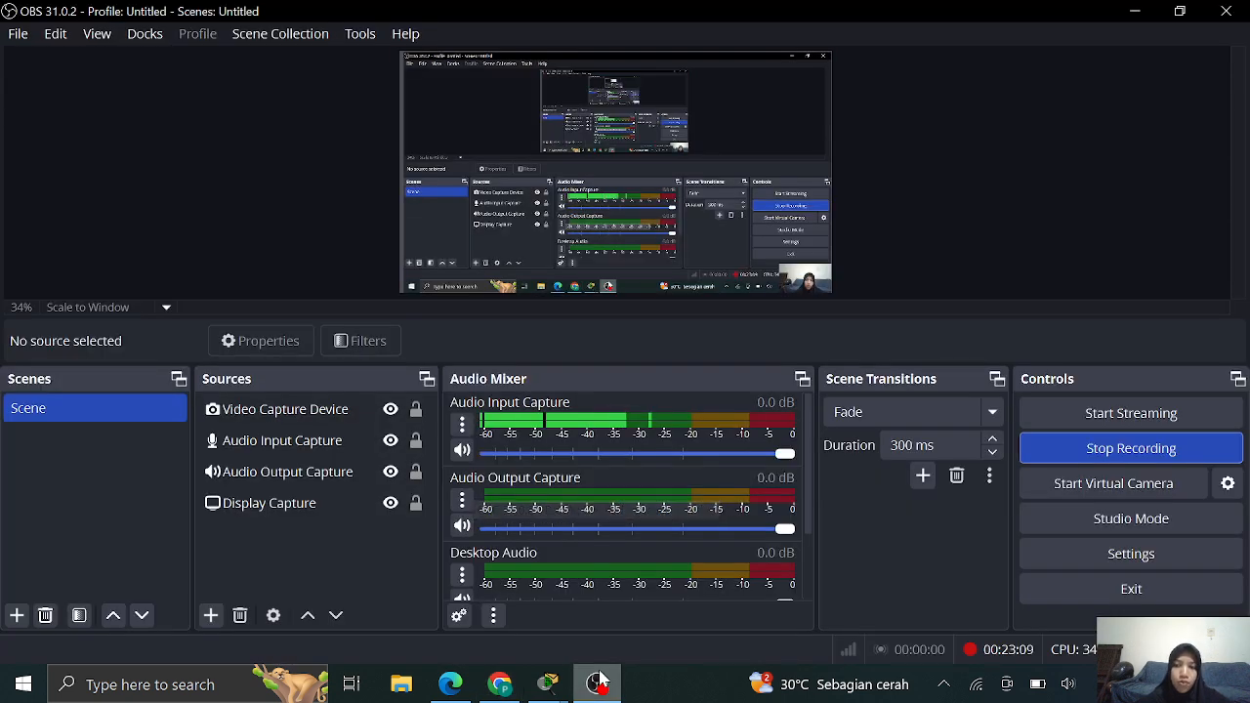